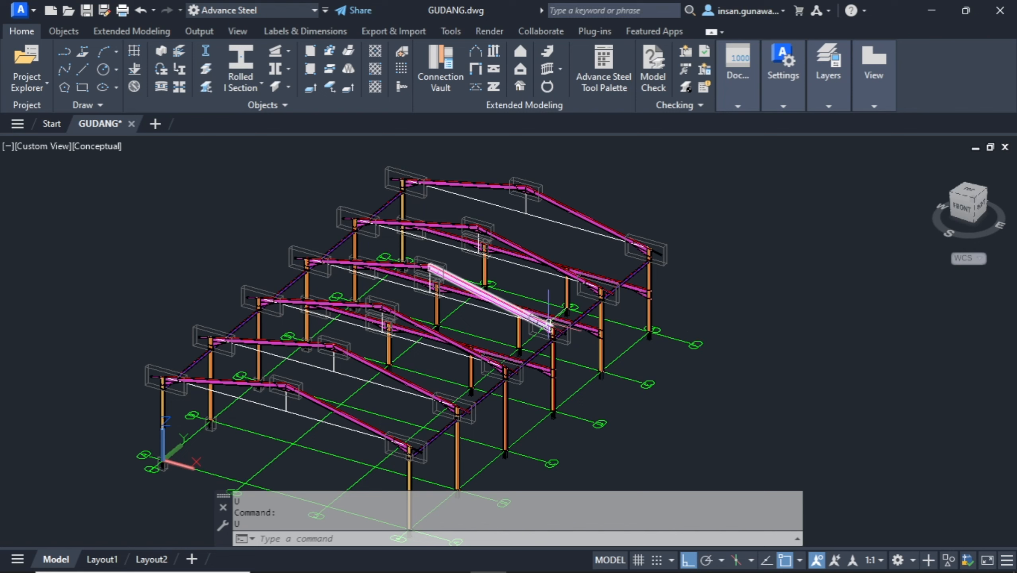
Isolate the steel frames on grid lines D, E and F, selecting them in the top view.
click(969, 191)
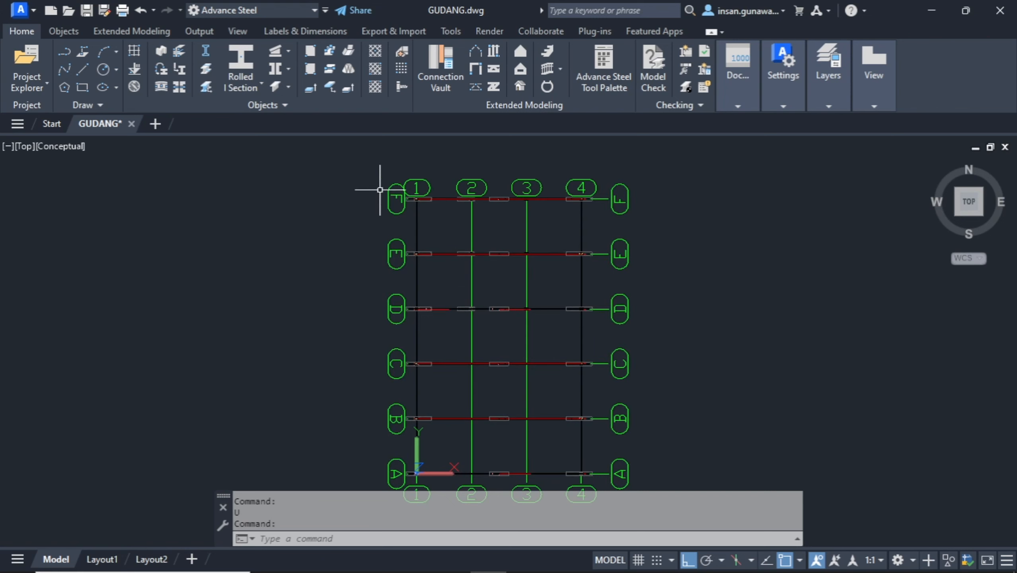
click(339, 151)
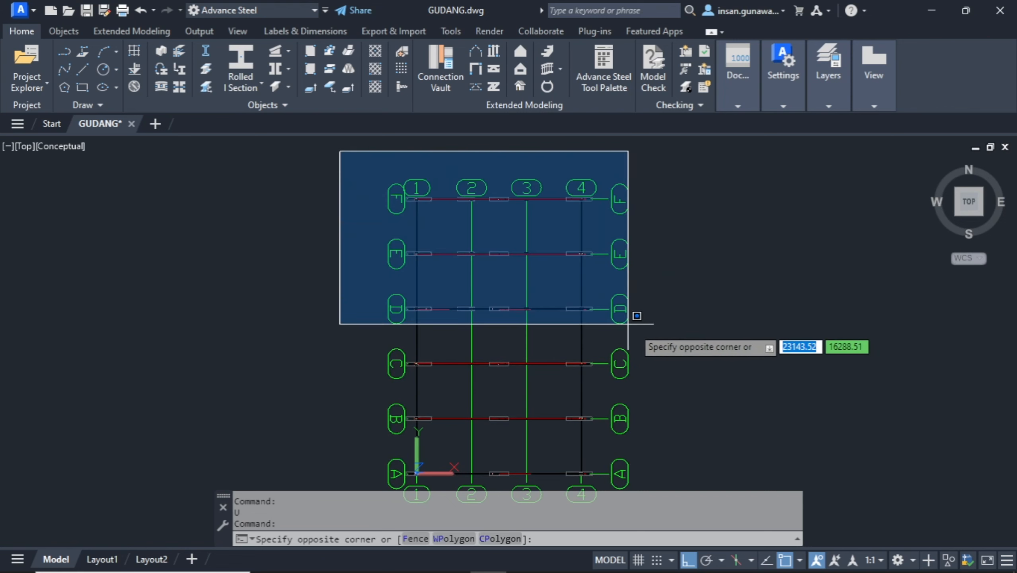
click(671, 332)
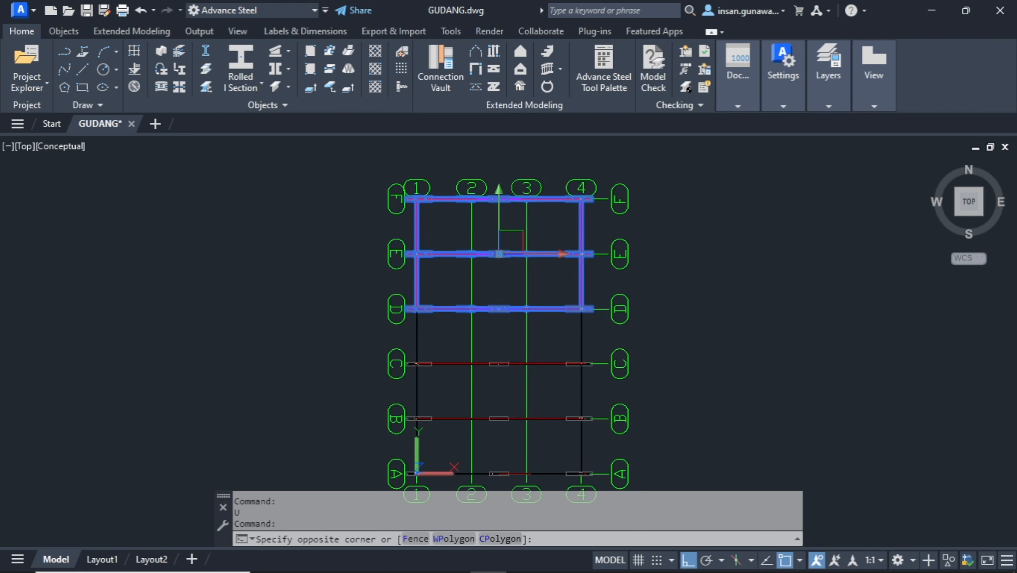
right_click(674, 241)
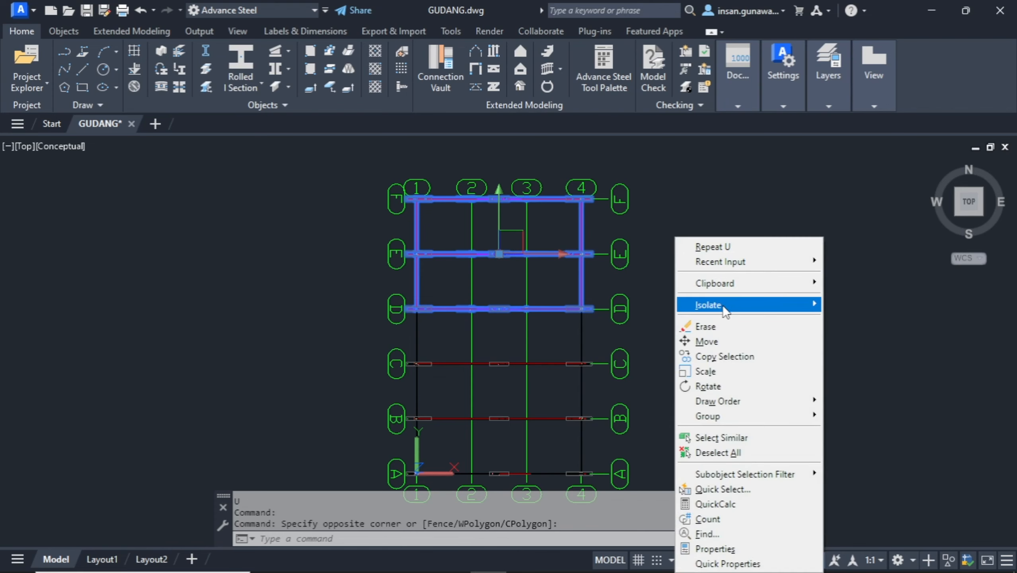
mouse_move(764, 311)
click(859, 306)
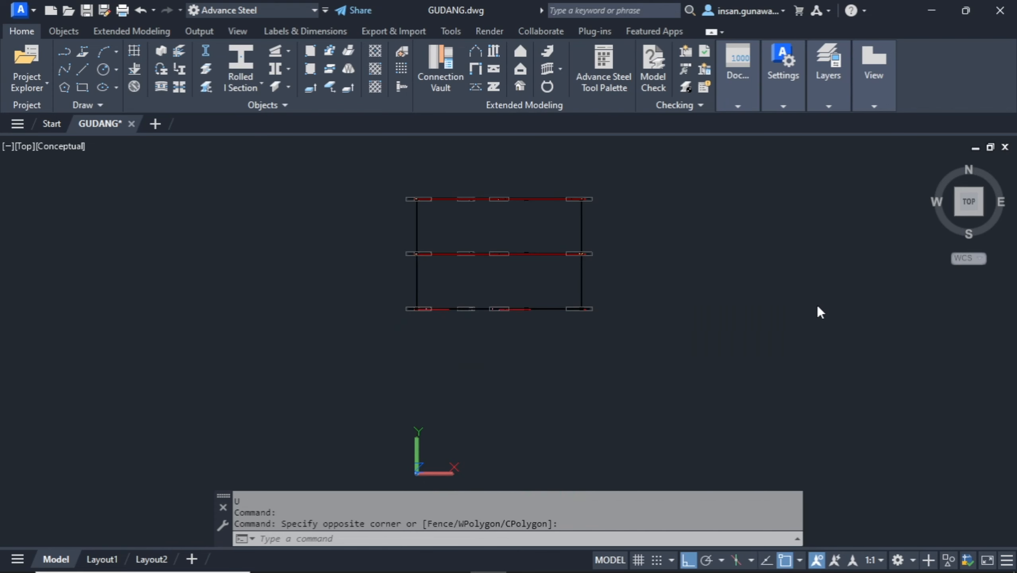
Show the isolated frames in the SE Isometric view with the 2D Wireframe visual style.
click(932, 164)
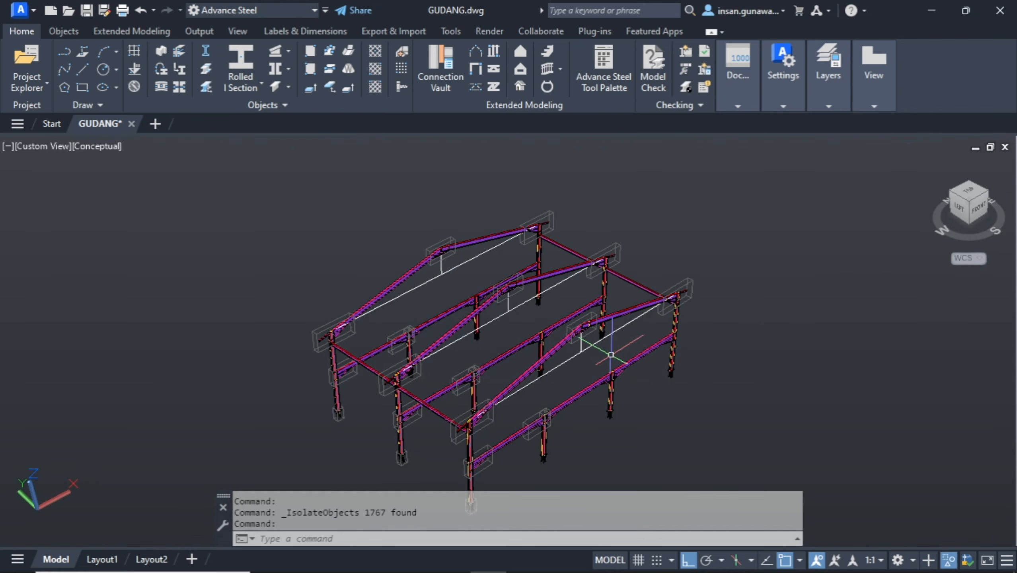
click(987, 192)
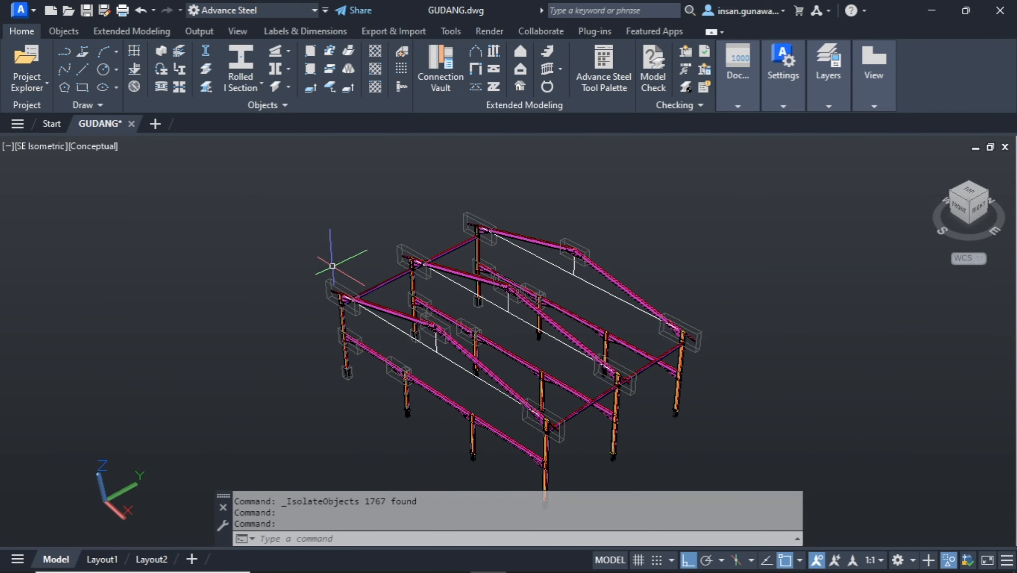
click(101, 147)
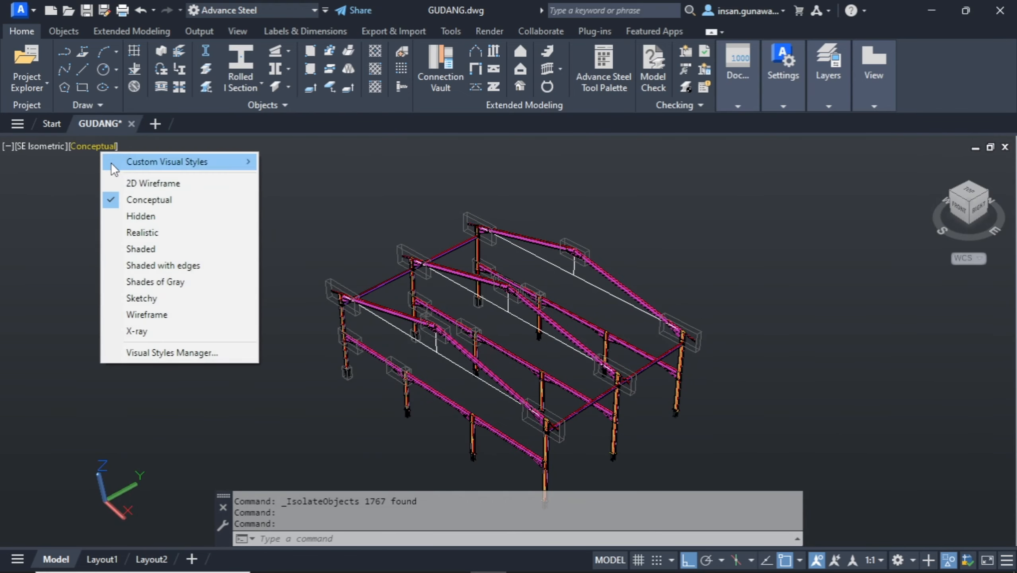
click(131, 181)
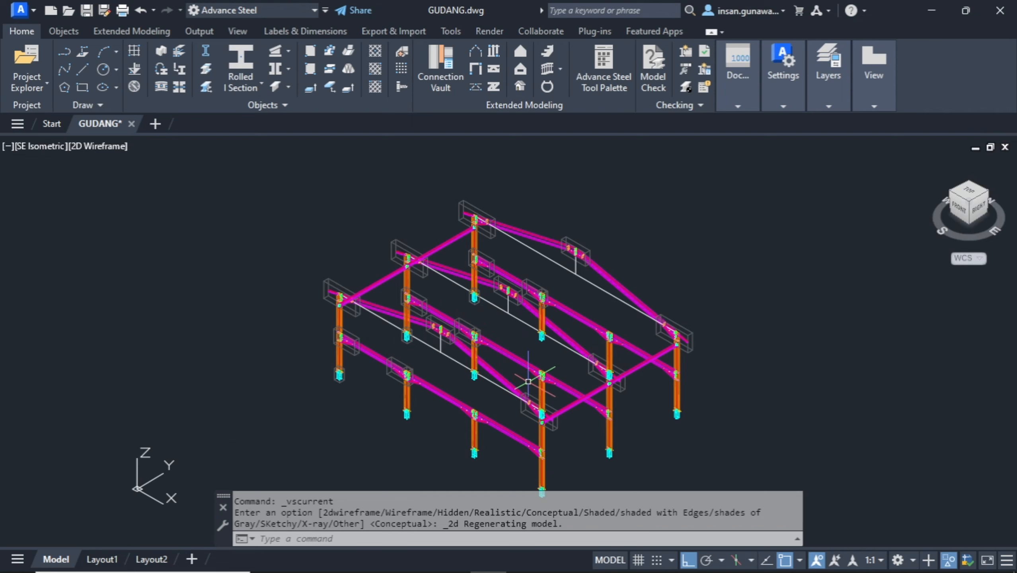
Examine the bolted connection where the lower beam on grid D meets the corner column on grid 4.
scroll(516, 409, up, 3)
scroll(541, 351, down, 3)
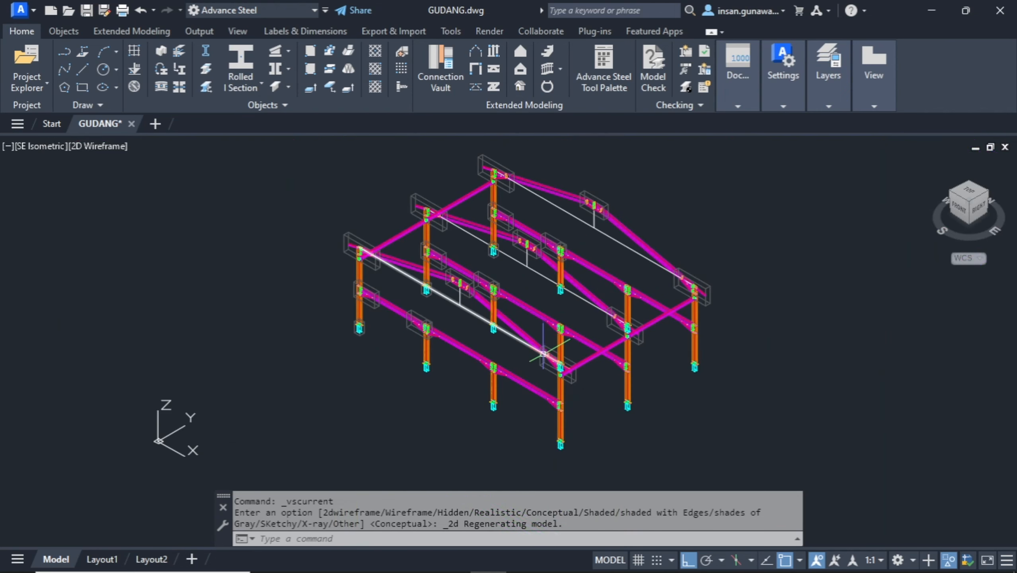
mouse_move(551, 356)
middle_down()
mouse_move(570, 357)
mouse_move(564, 350)
middle_up()
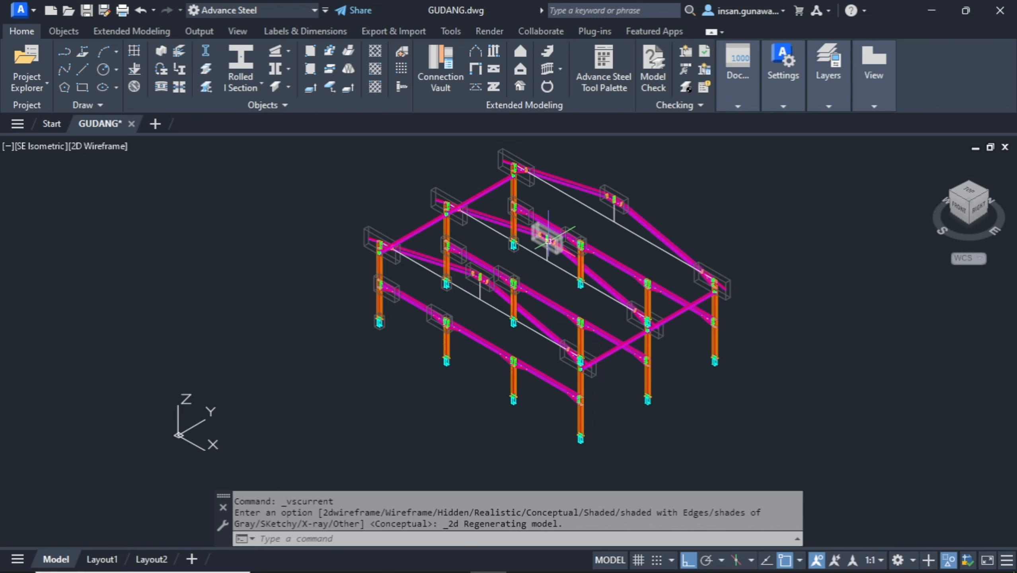
scroll(490, 326, up, 2)
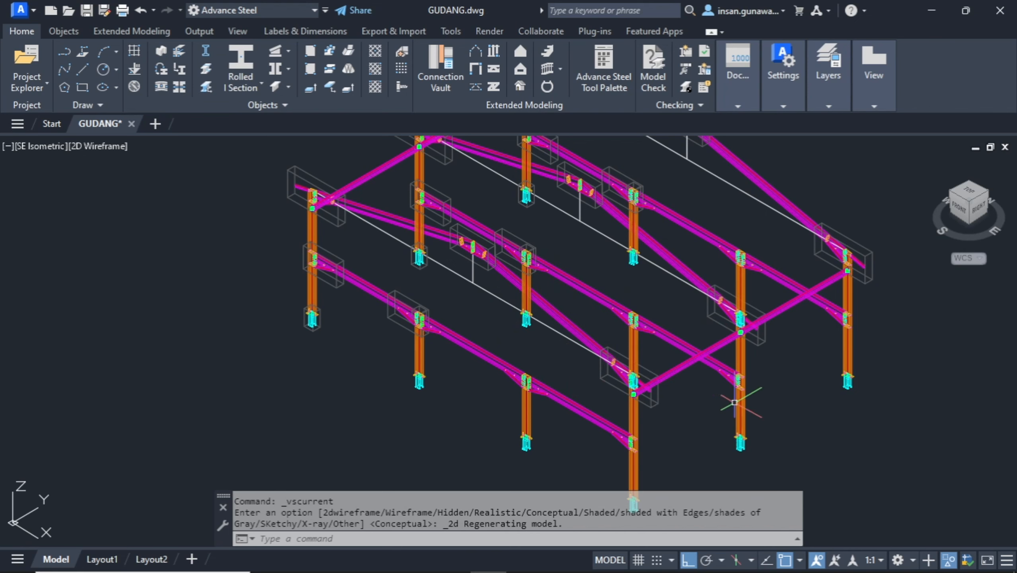
middle_drag(717, 418, 674, 357)
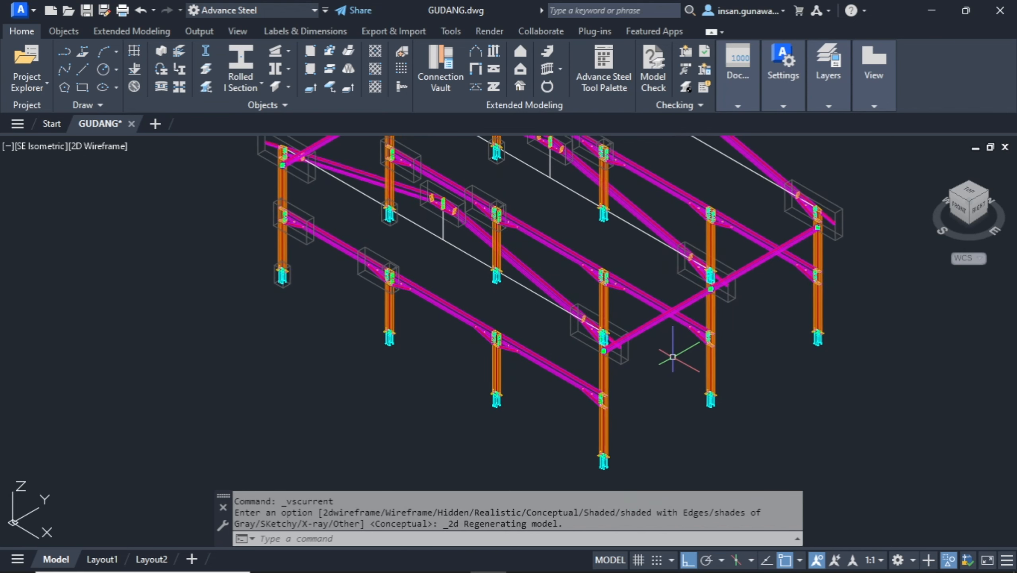
scroll(600, 397, up, 10)
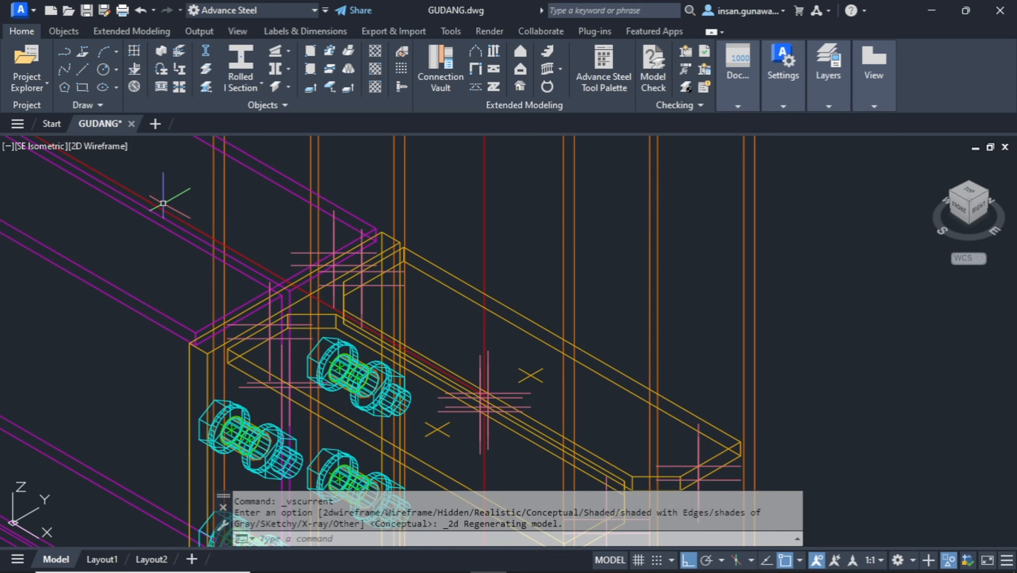
scroll(262, 278, down, 8)
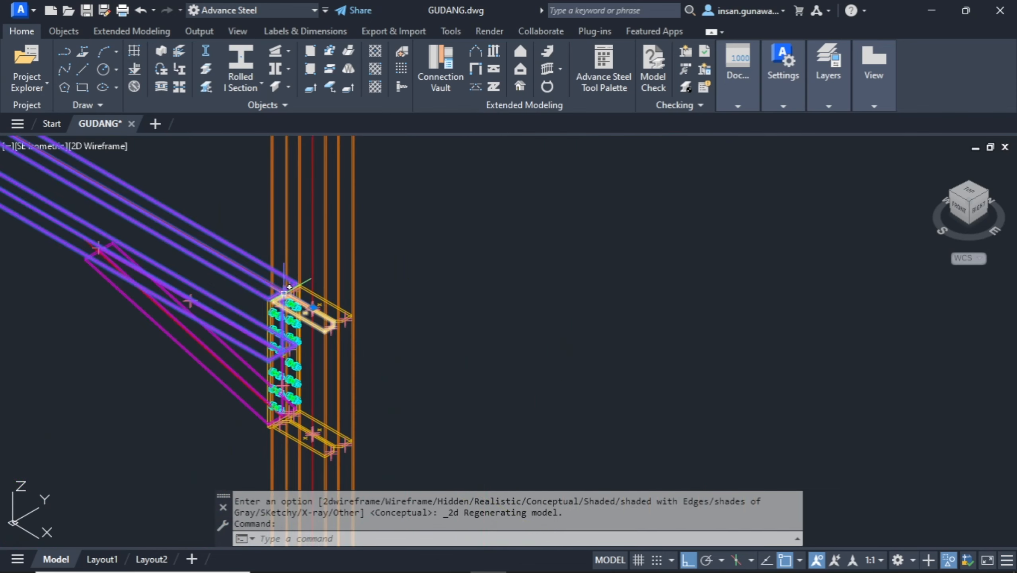
scroll(361, 317, up, 10)
scroll(410, 321, down, 10)
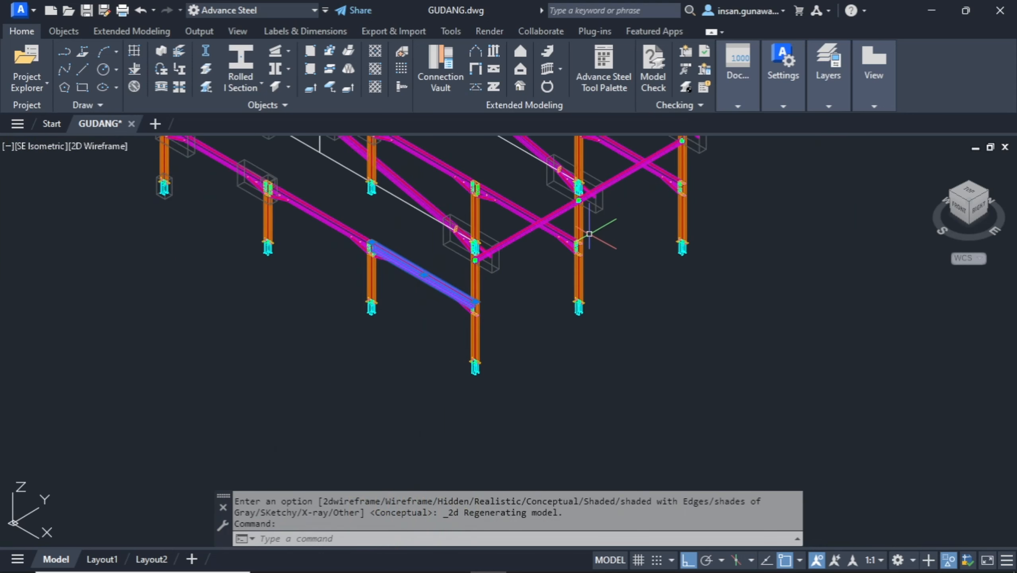
middle_drag(588, 242, 635, 335)
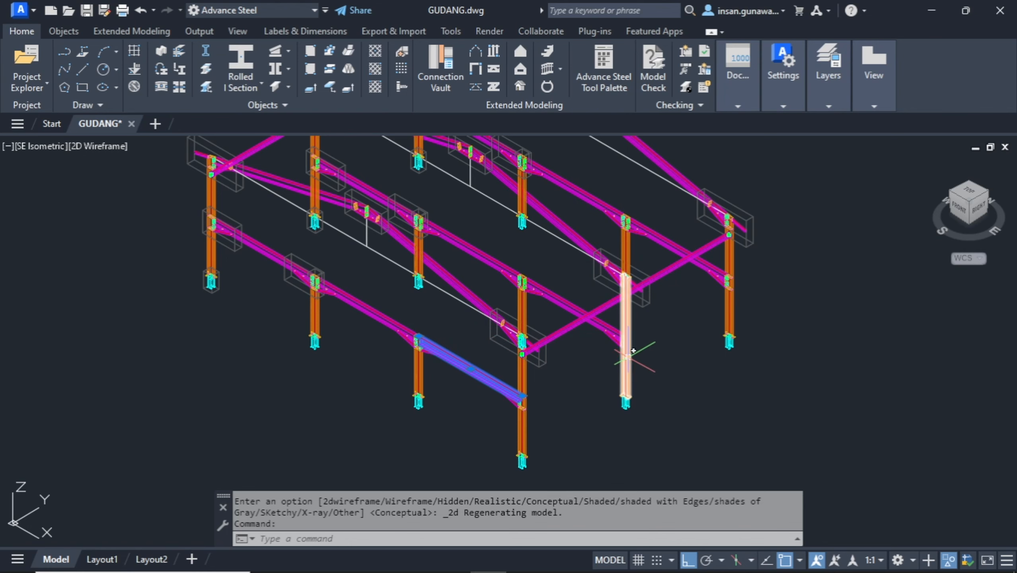
key(Escape)
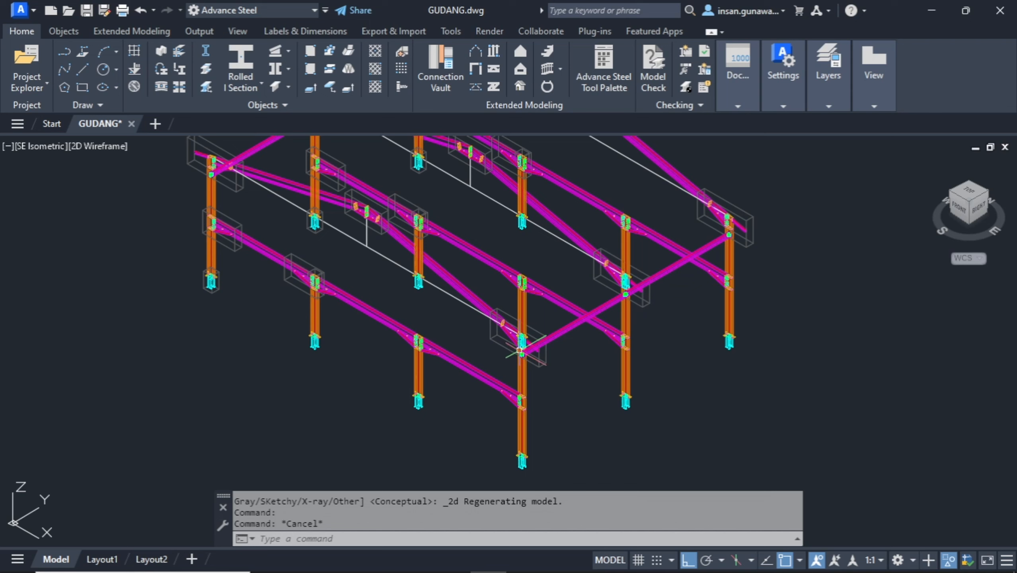
Place a rolled I section about 12000 mm long from column 4/D to column 4/F, snapping to the lower beams' axis ends.
click(241, 62)
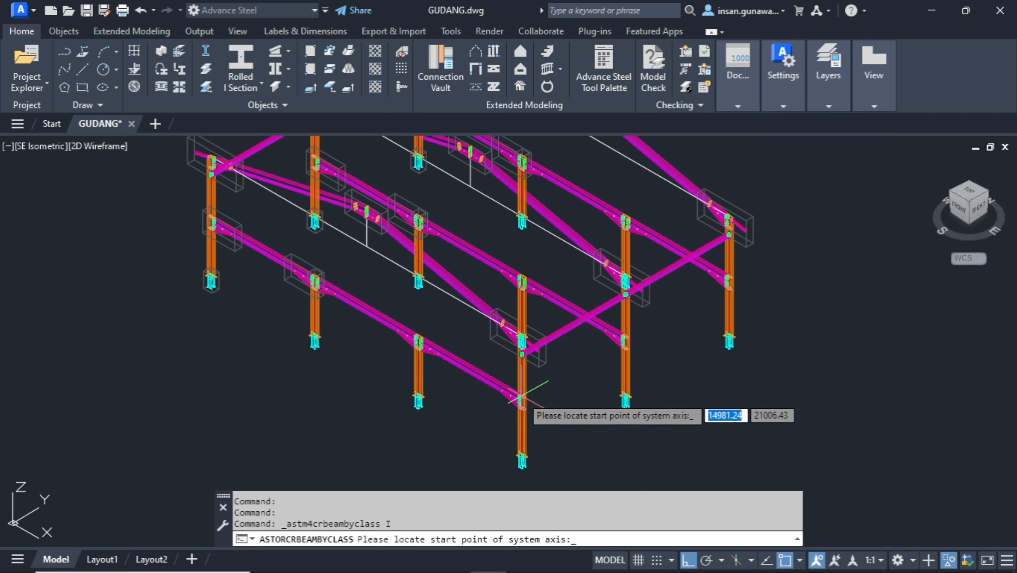
scroll(521, 399, up, 4)
scroll(521, 395, up, 3)
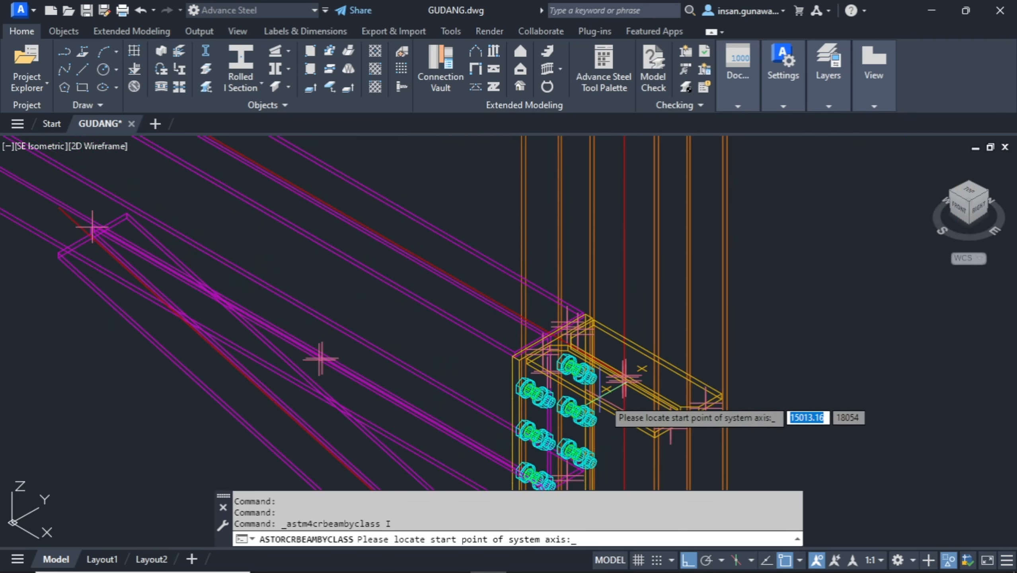
scroll(613, 385, up, 4)
scroll(660, 355, up, 4)
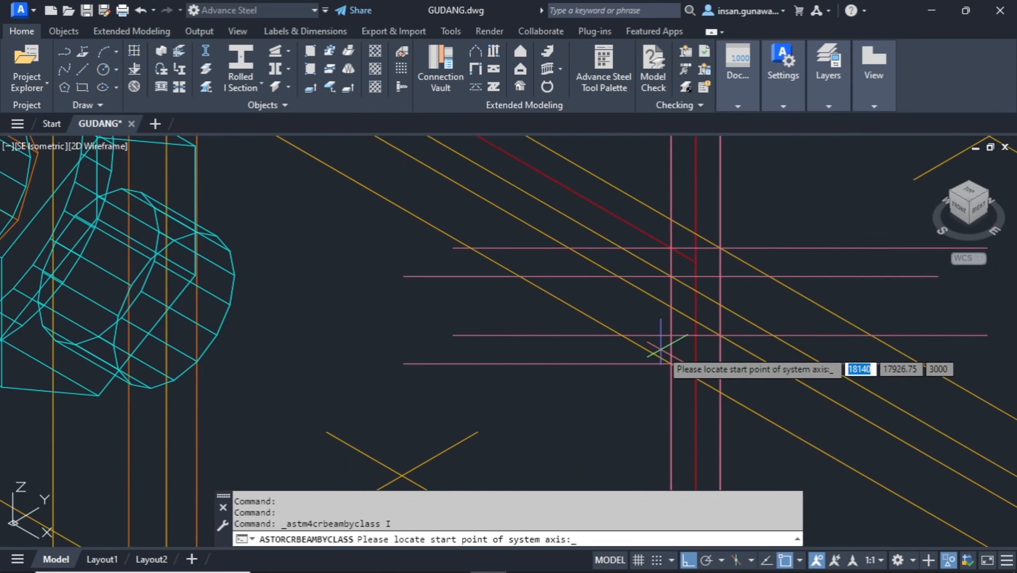
click(696, 261)
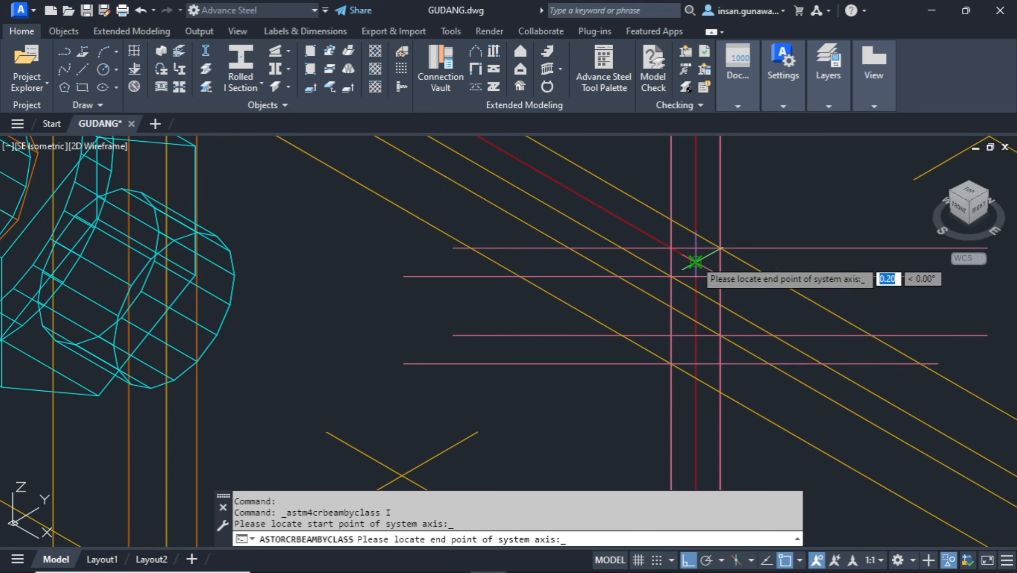
scroll(695, 263, down, 8)
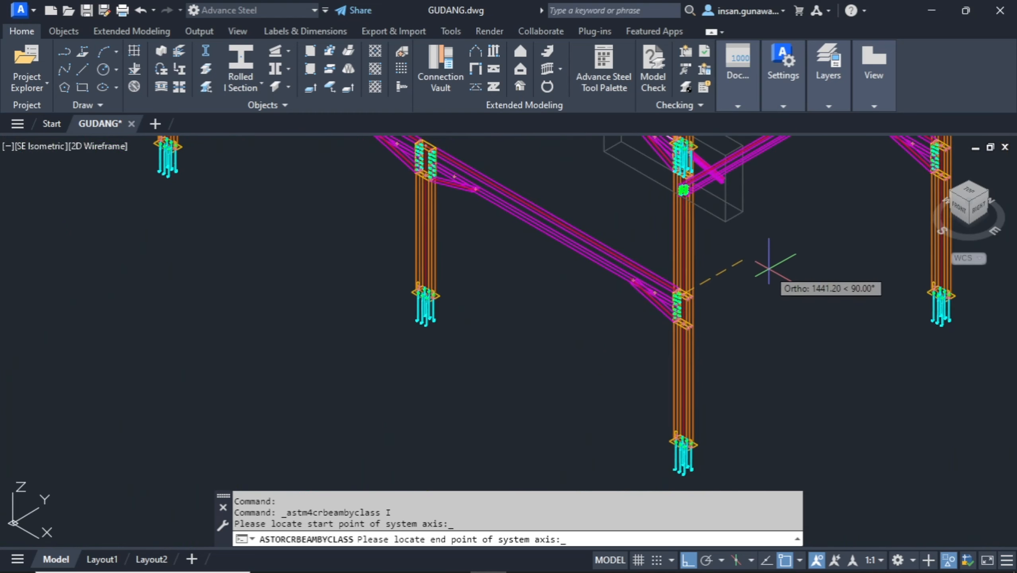
scroll(772, 254, down, 6)
middle_drag(796, 260, 590, 409)
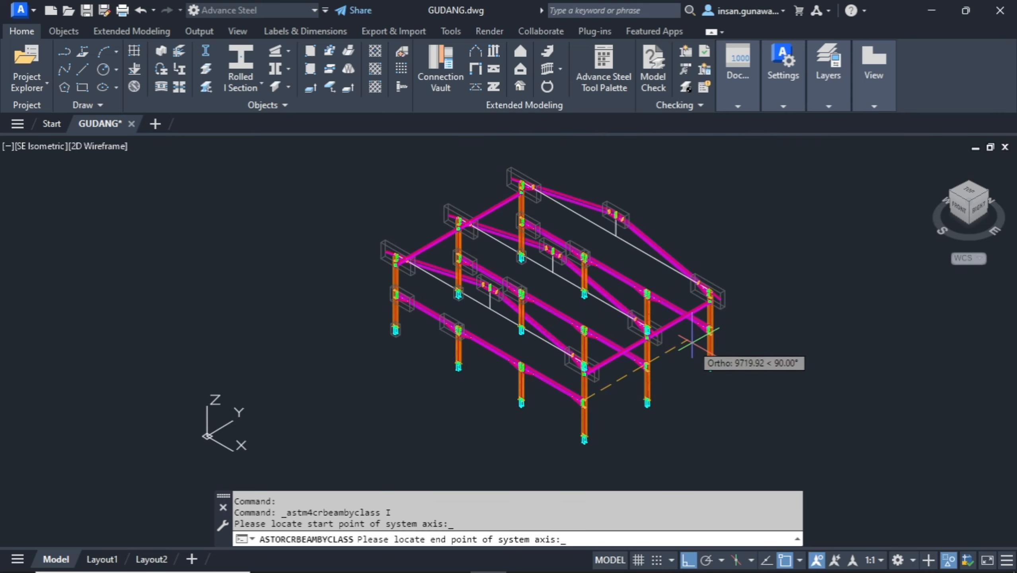
scroll(693, 341, up, 5)
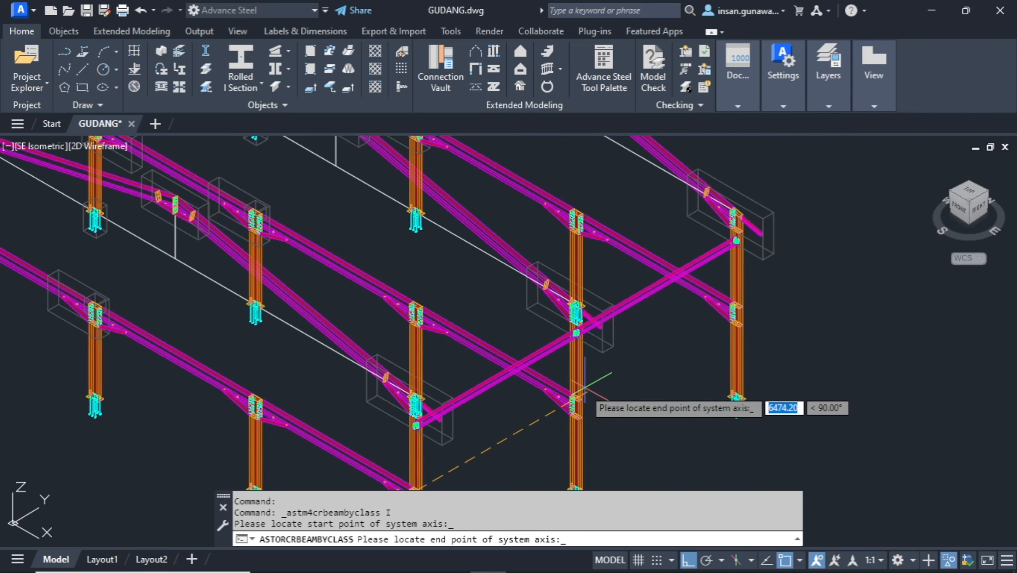
scroll(577, 398, up, 3)
scroll(576, 398, up, 4)
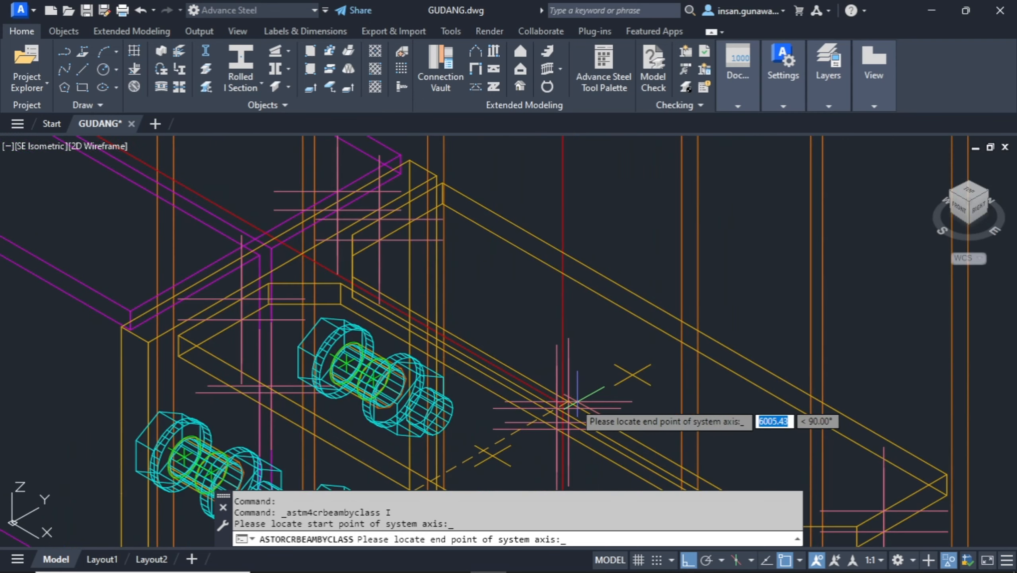
scroll(561, 401, down, 10)
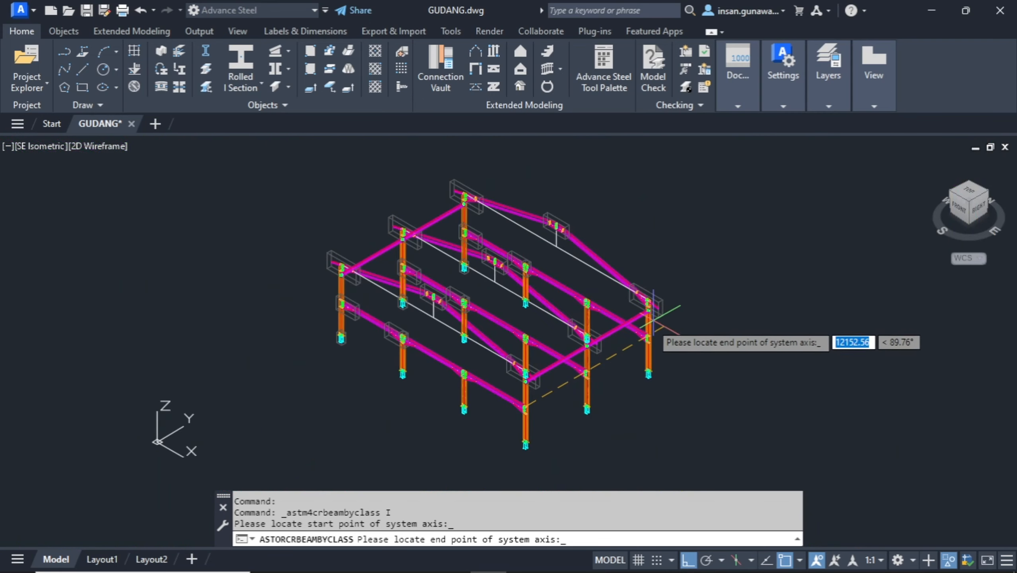
scroll(637, 333, up, 6)
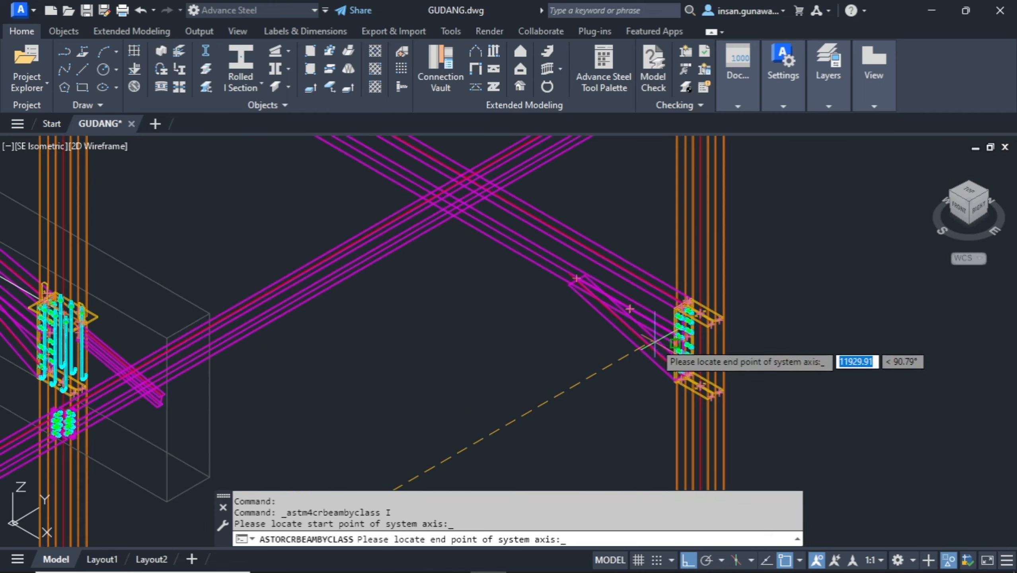
scroll(660, 336, up, 5)
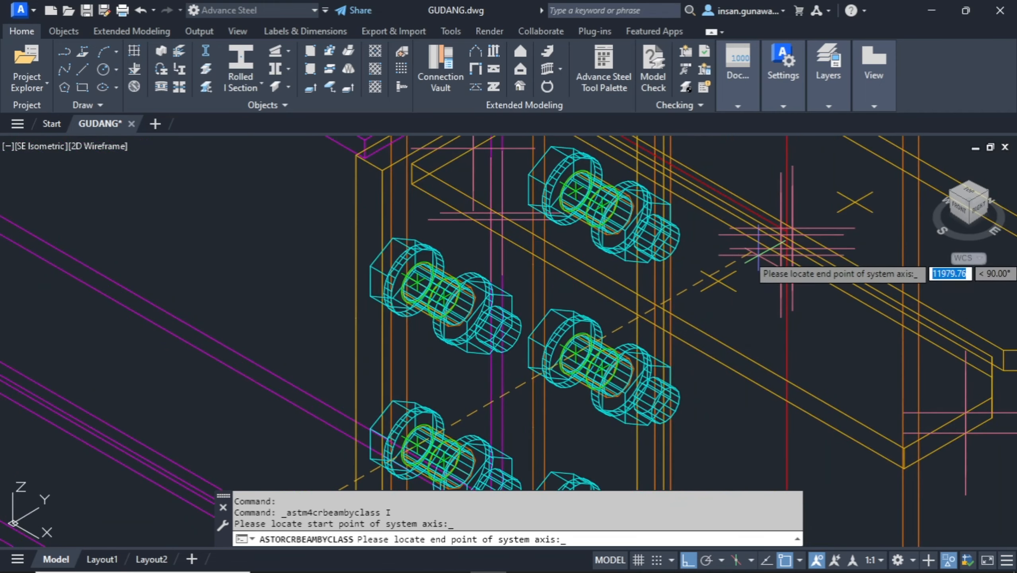
scroll(781, 235, up, 3)
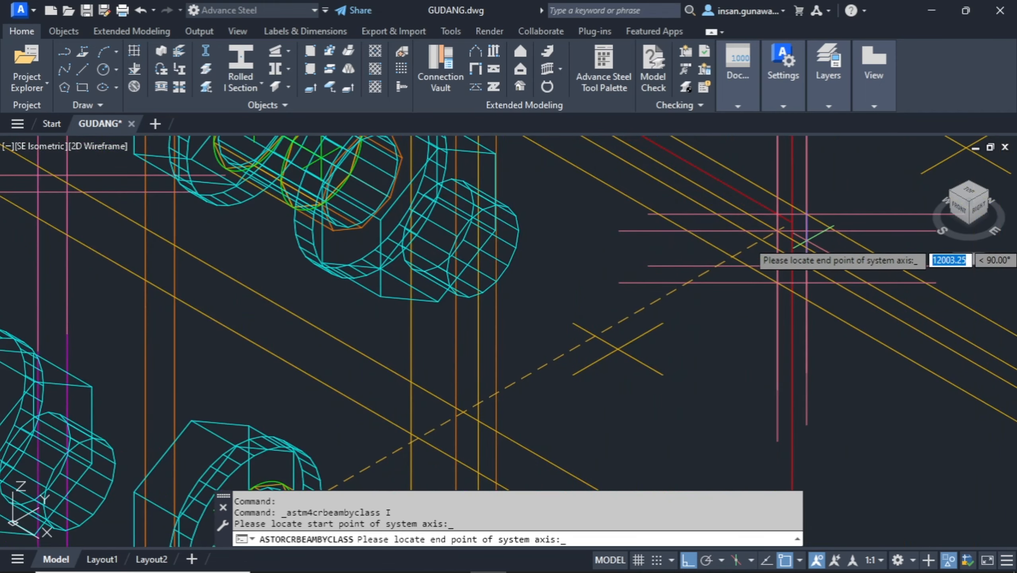
click(792, 222)
Place a rolled I section about 12000 mm long from column 3/D to column 3/F, snapping to the lower beams' axis at both columns.
scroll(720, 291, down, 6)
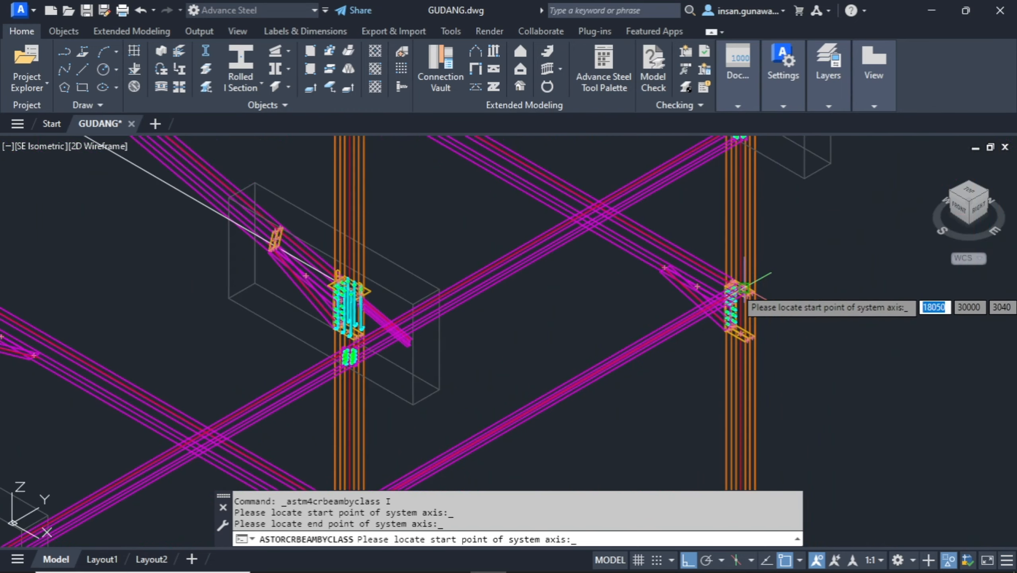
scroll(744, 288, down, 5)
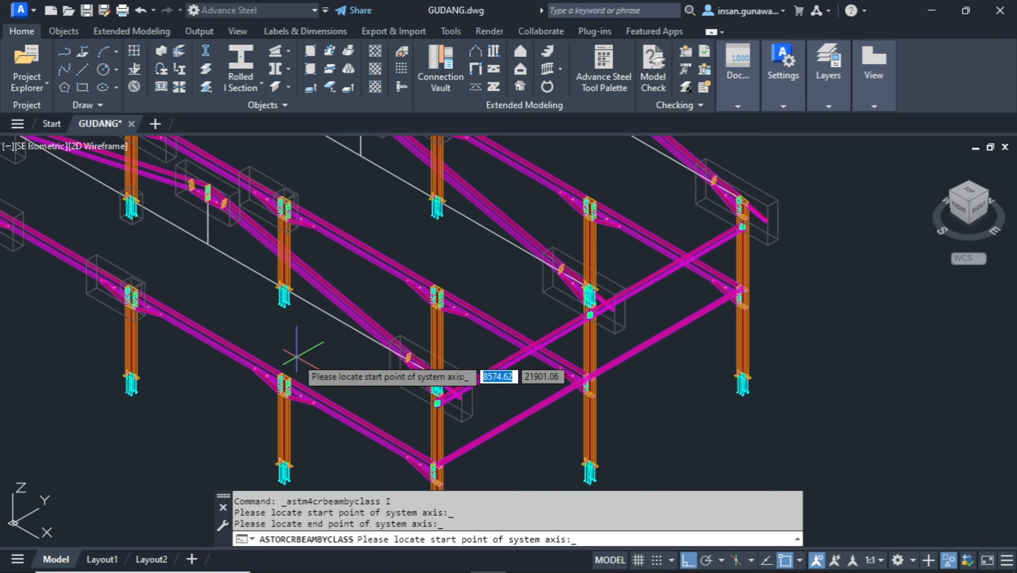
middle_drag(310, 356, 469, 351)
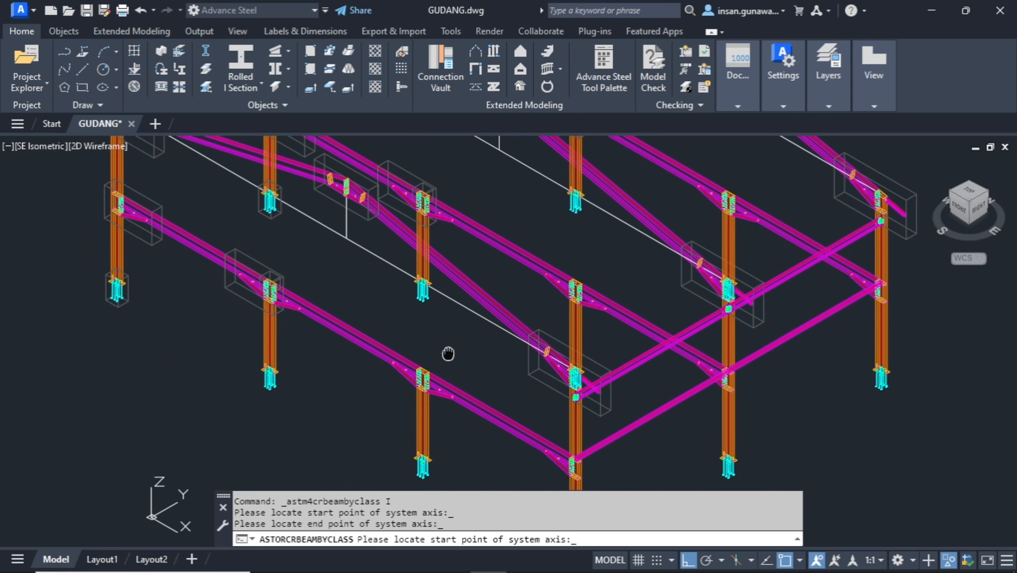
scroll(420, 368, up, 10)
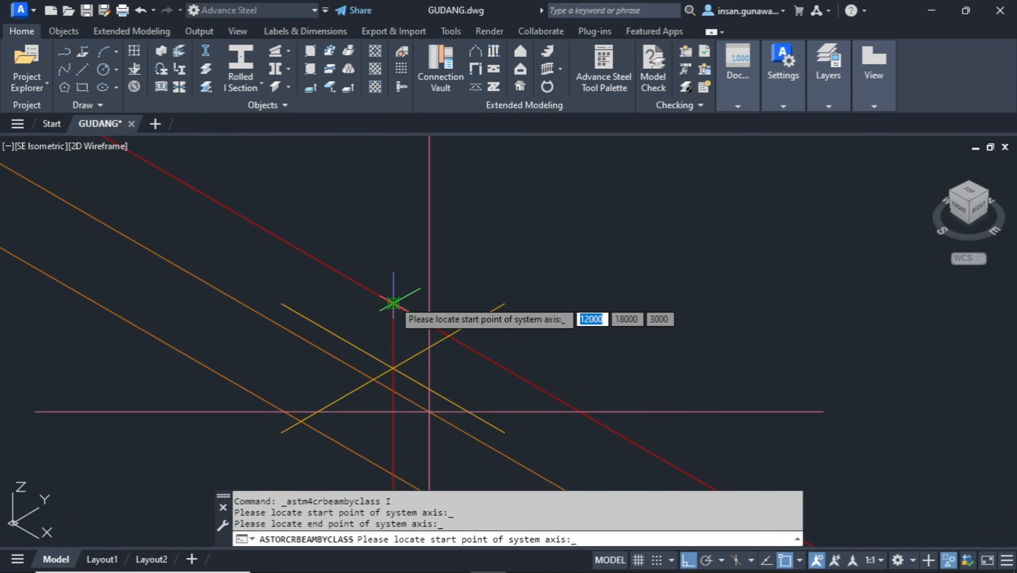
click(395, 299)
scroll(397, 307, down, 5)
scroll(397, 311, down, 6)
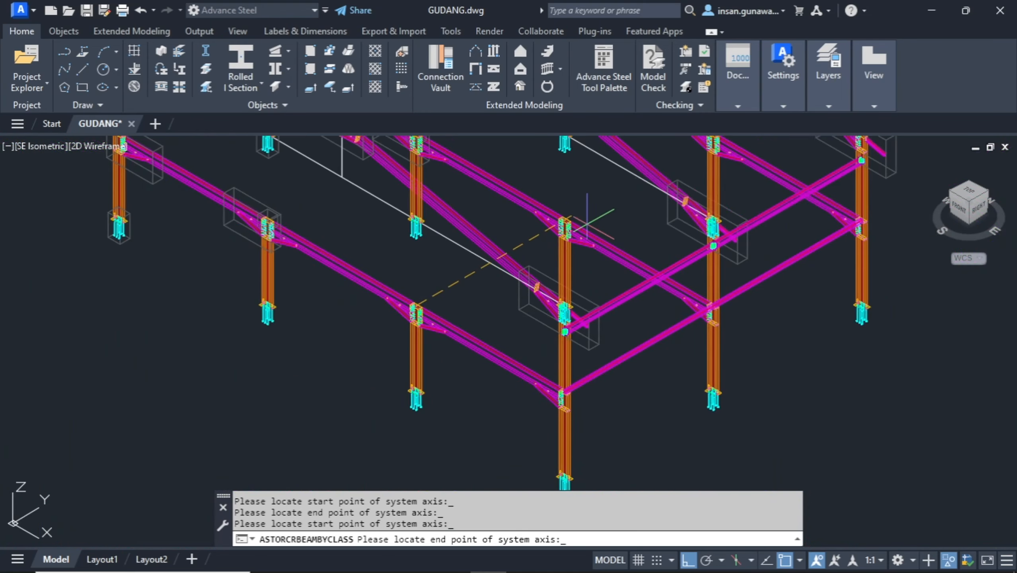
middle_drag(656, 182, 497, 339)
scroll(556, 329, up, 10)
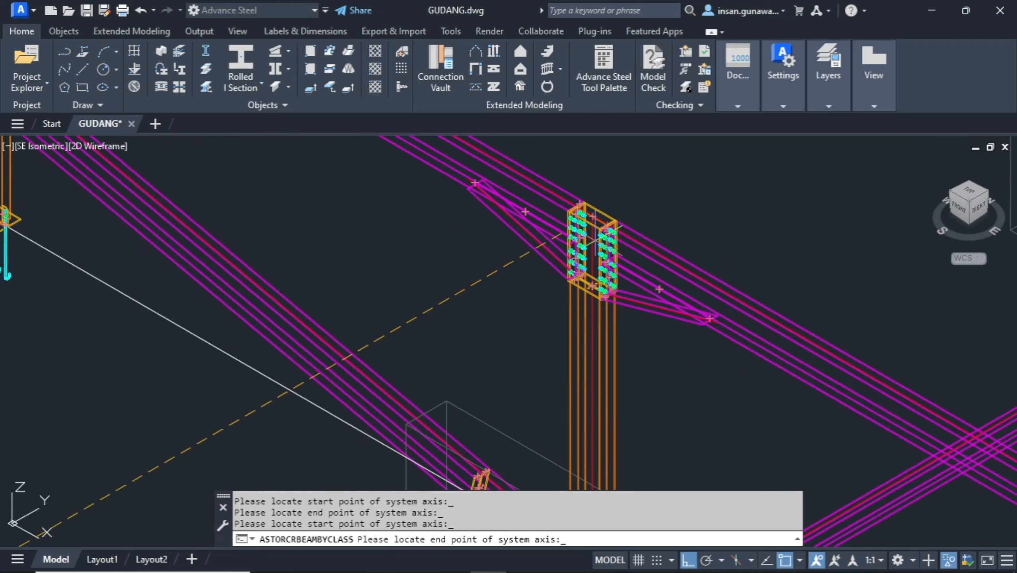
scroll(564, 189, up, 8)
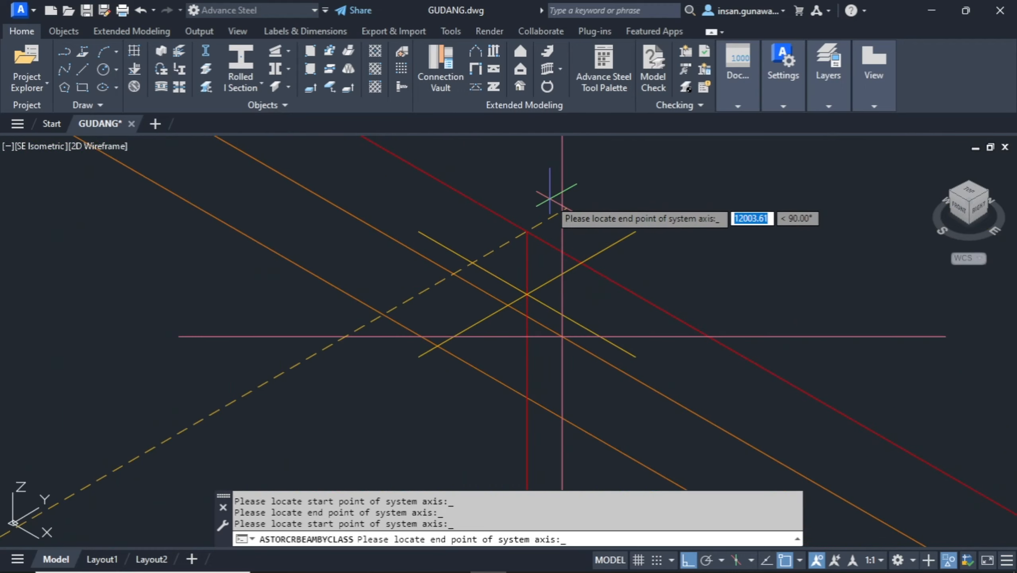
click(527, 231)
Place a rolled I section about 12000 mm long from column 2/D to column 2/F, snapping to the lower beams' axis at both columns.
scroll(598, 214, down, 10)
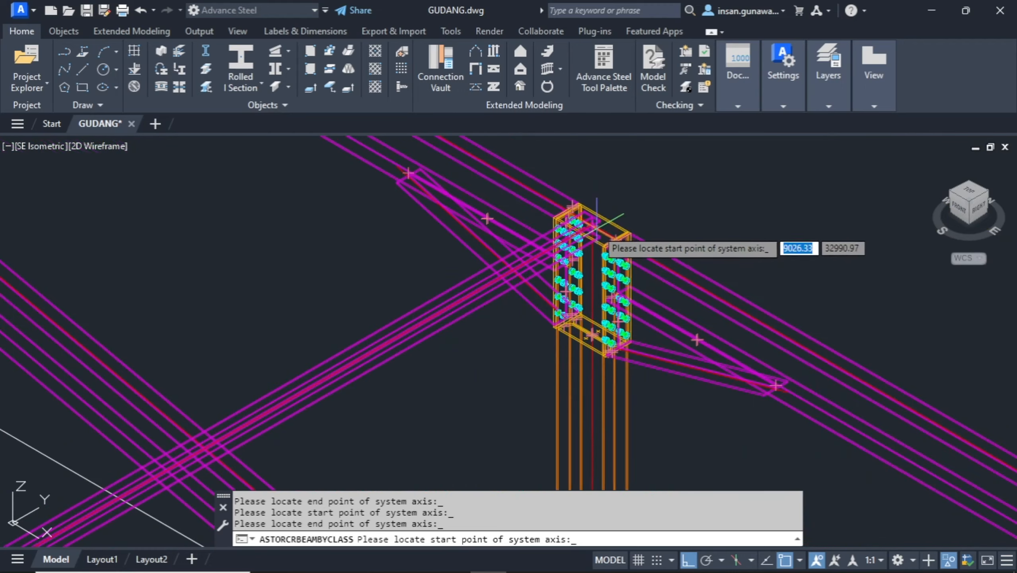
scroll(448, 224, up, 10)
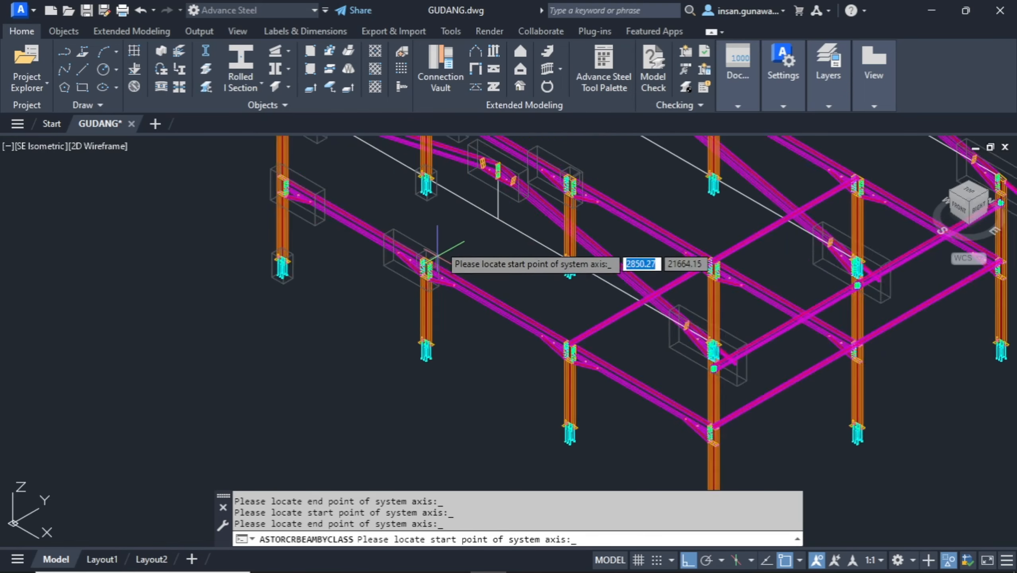
scroll(362, 353, up, 8)
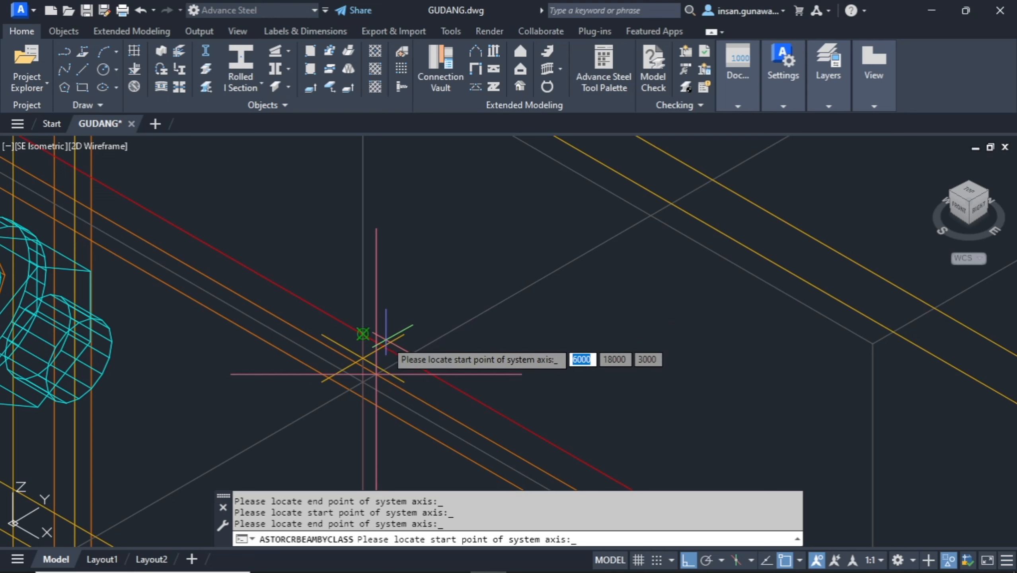
scroll(380, 322, up, 3)
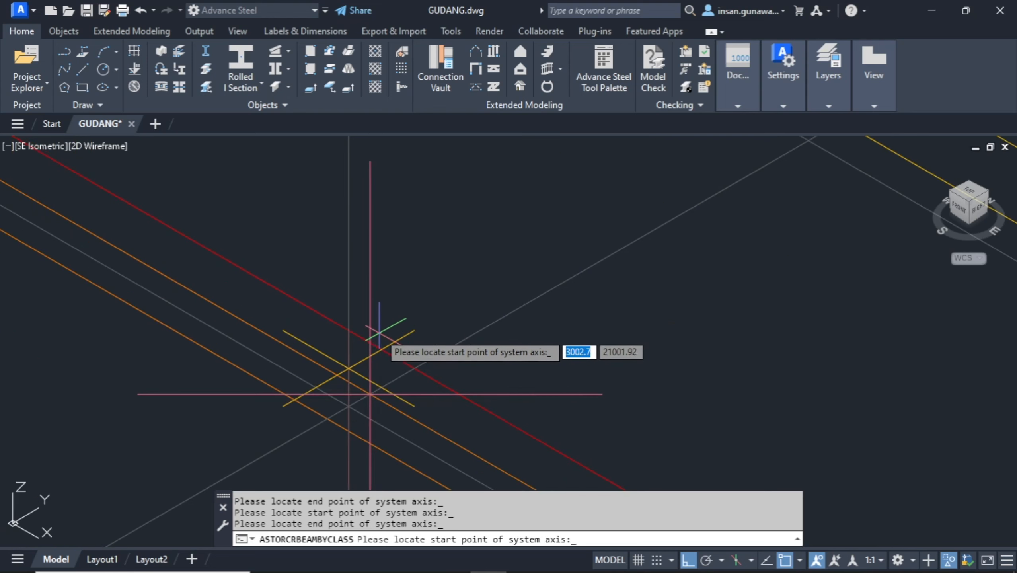
click(349, 329)
scroll(363, 315, down, 8)
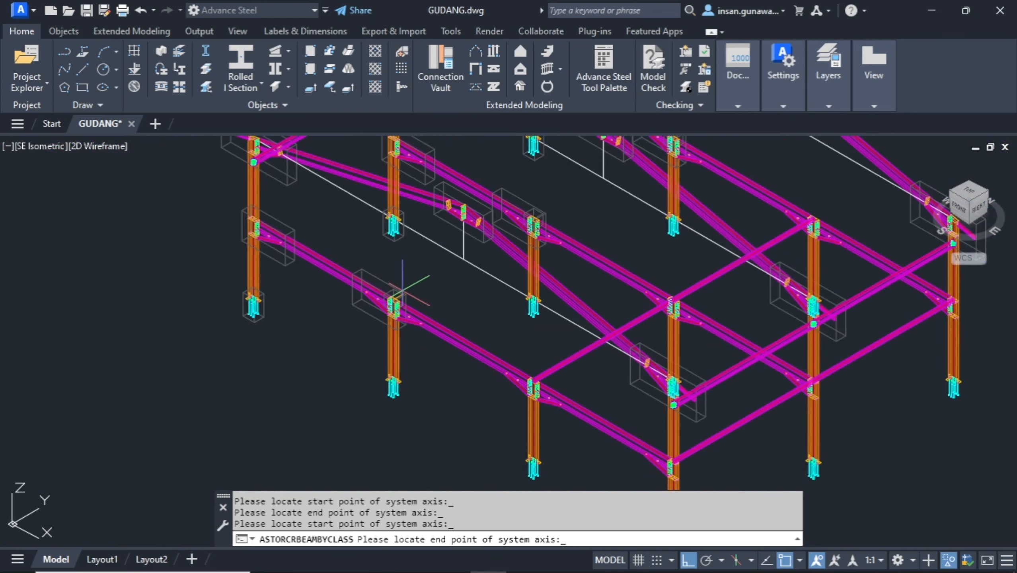
middle_drag(564, 181, 461, 301)
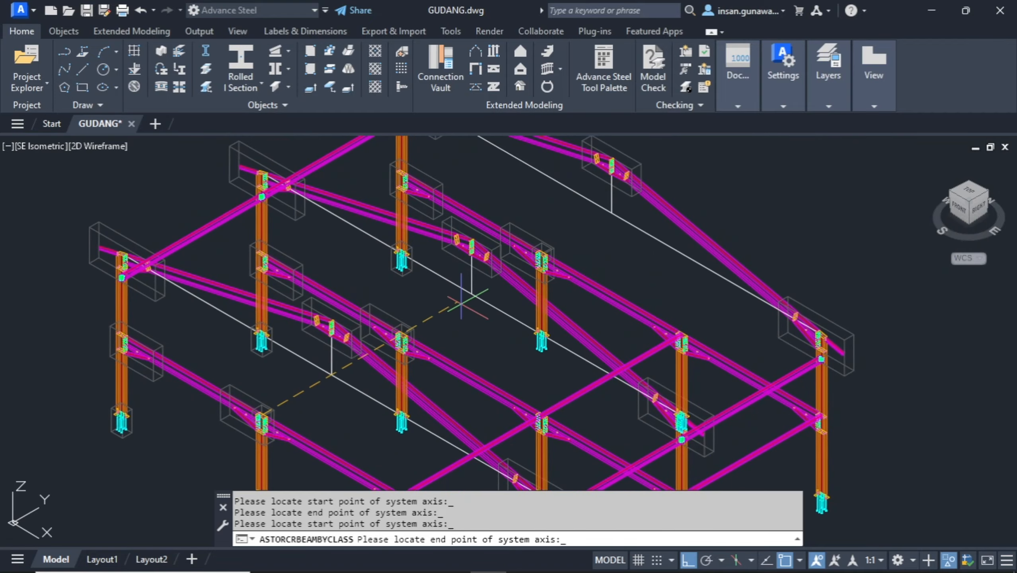
scroll(536, 253, up, 4)
scroll(548, 242, up, 8)
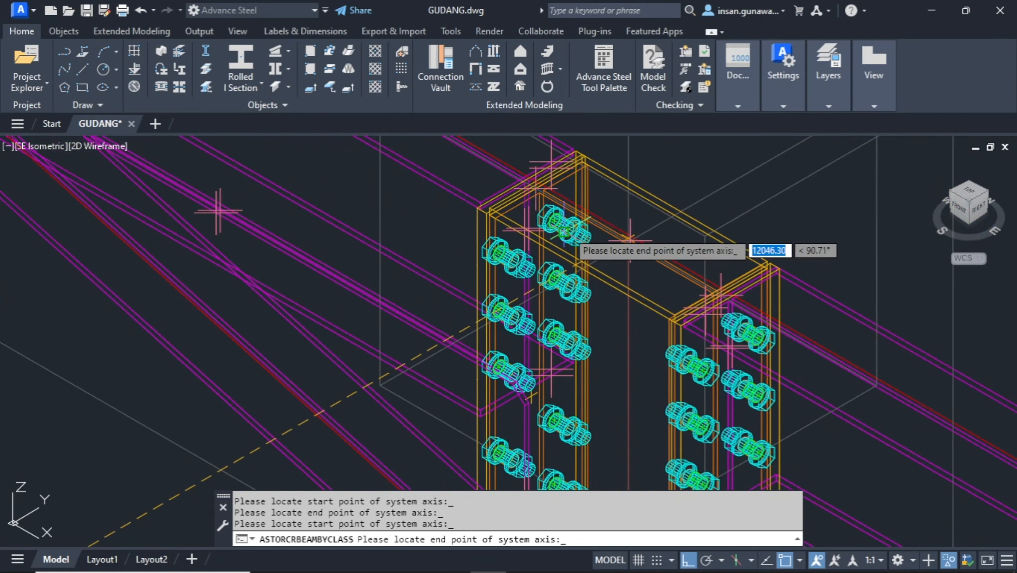
scroll(703, 227, up, 2)
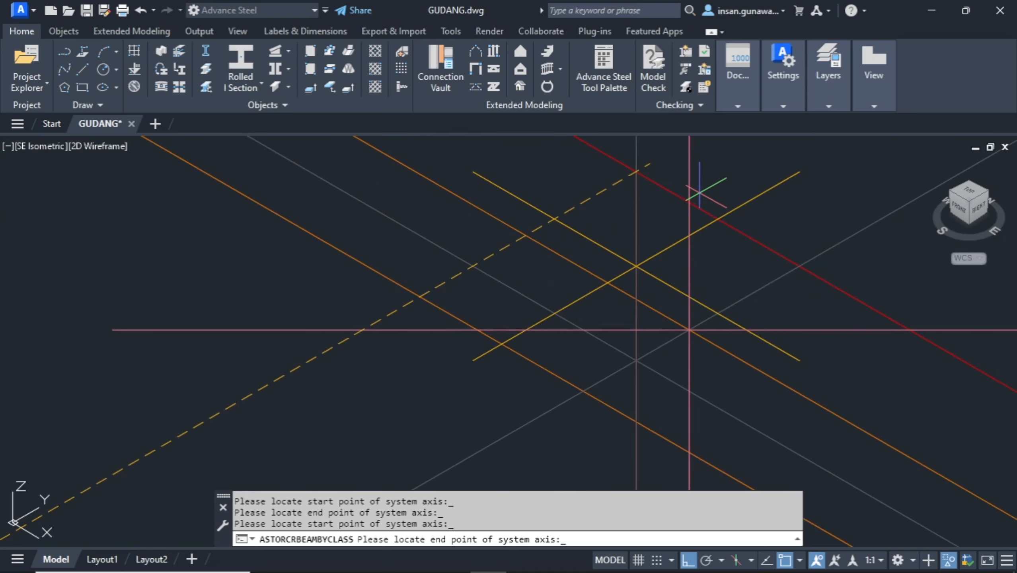
click(636, 172)
Place a rolled I section about 12000 mm long from column 1/D to column 1/F between the lower beams' axis ends, and finish placing beams.
scroll(637, 209, down, 10)
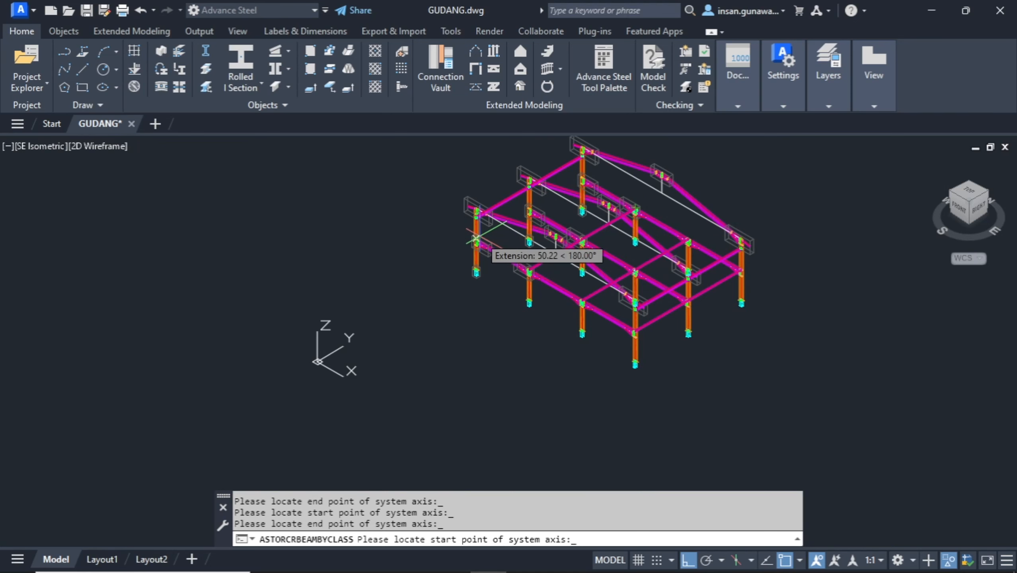
scroll(475, 240, up, 10)
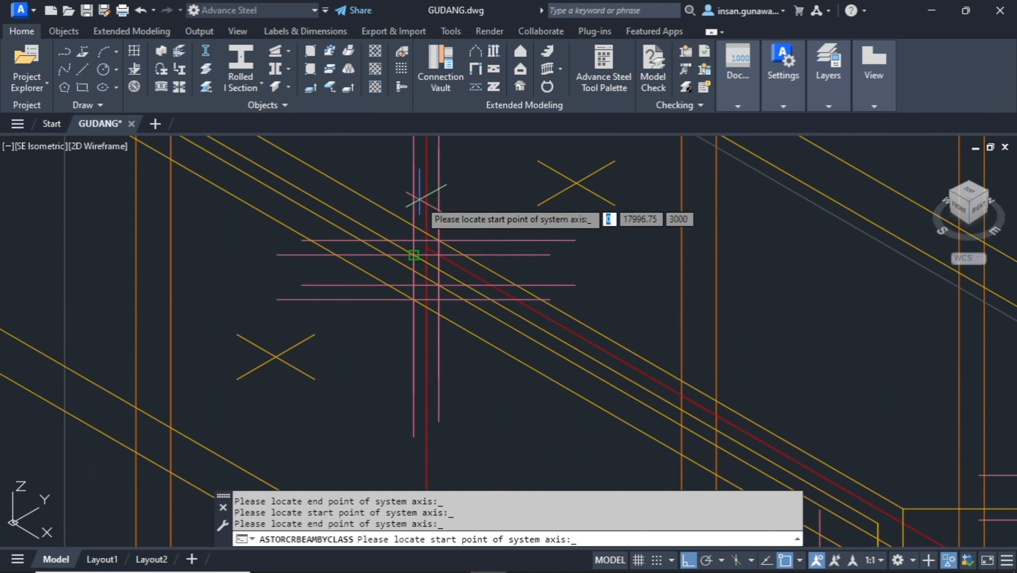
scroll(418, 199, up, 2)
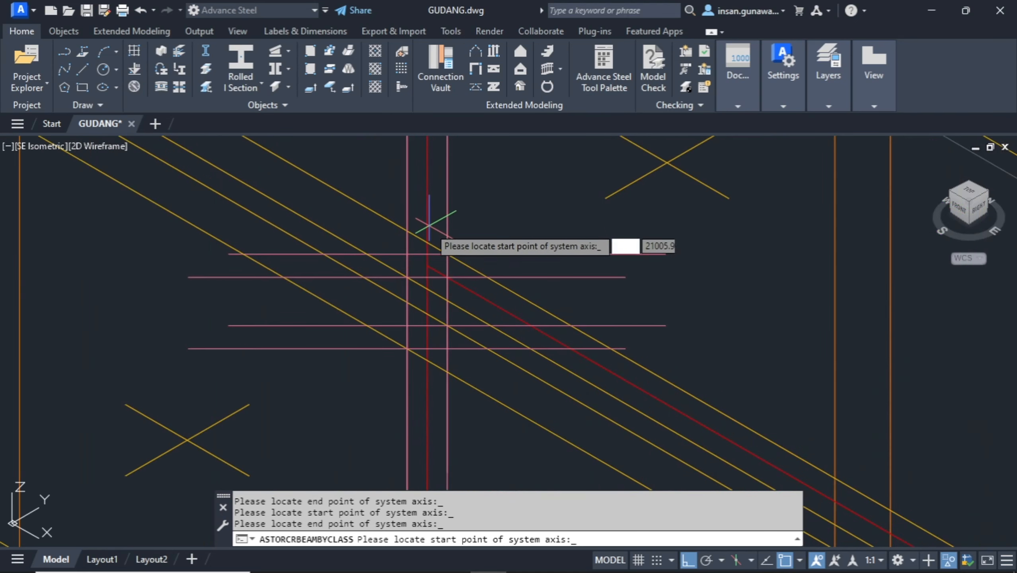
click(427, 265)
scroll(423, 271, down, 4)
scroll(424, 273, down, 5)
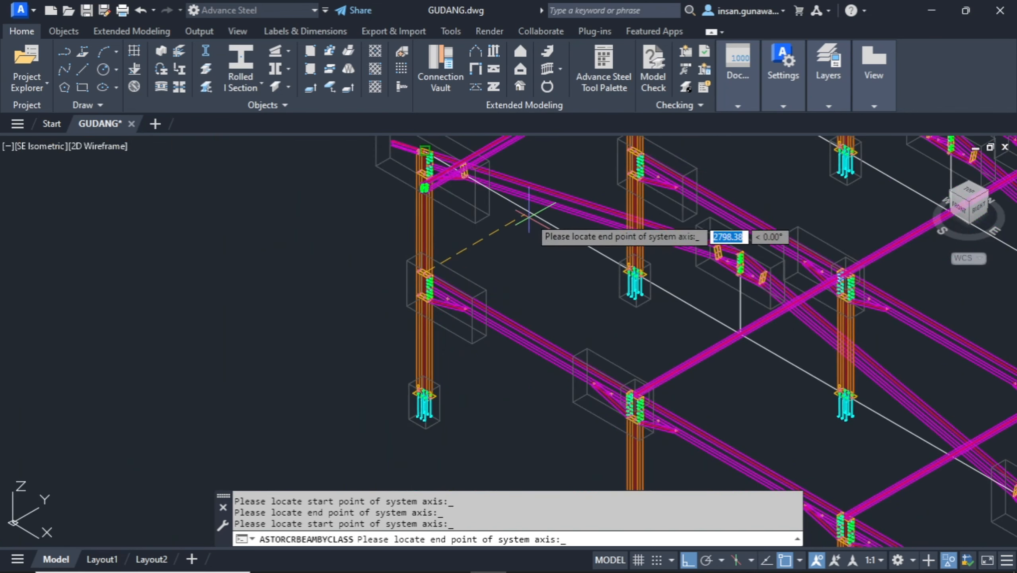
middle_drag(618, 174, 458, 385)
scroll(647, 250, up, 3)
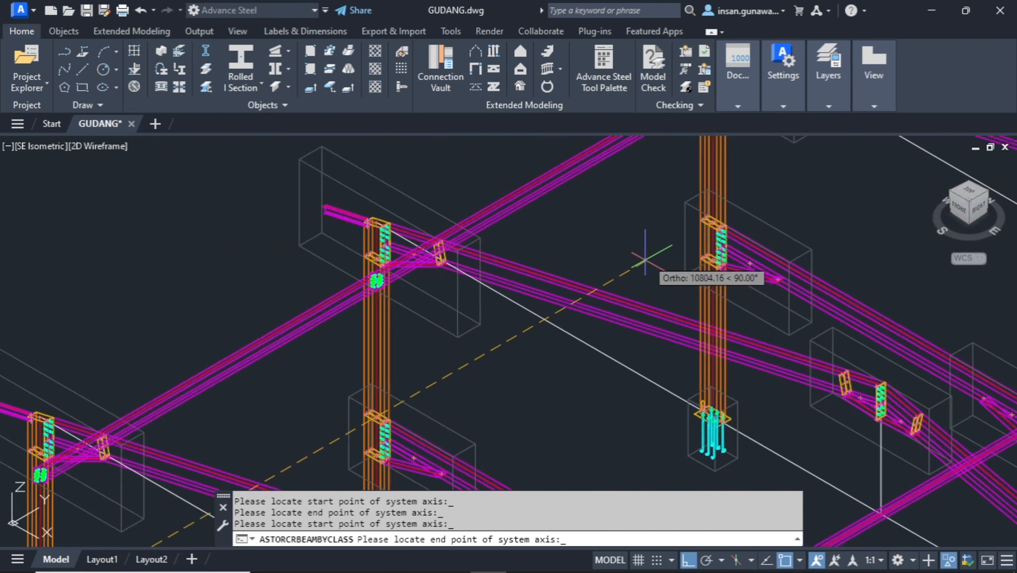
scroll(802, 160, up, 4)
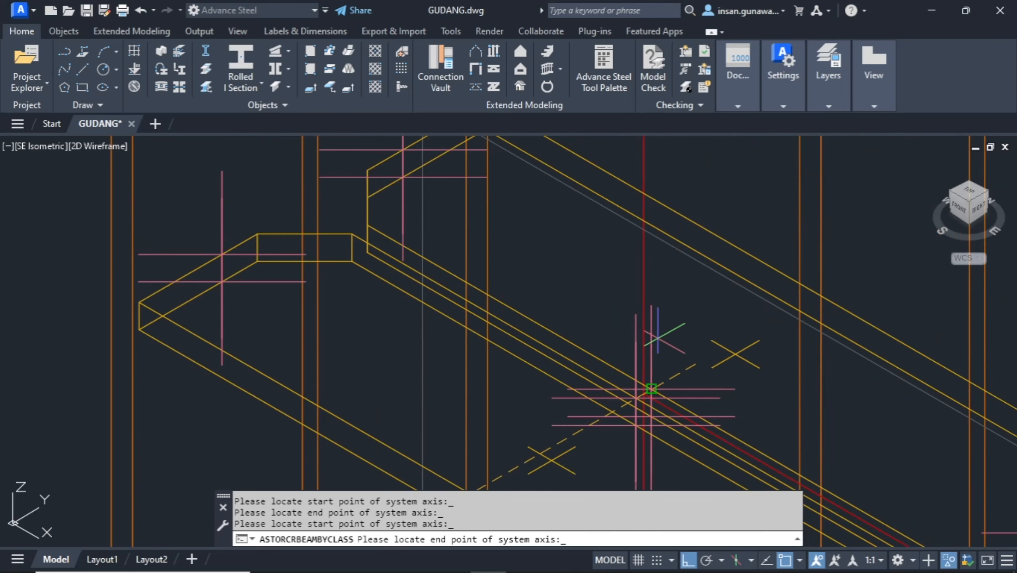
scroll(637, 412, up, 4)
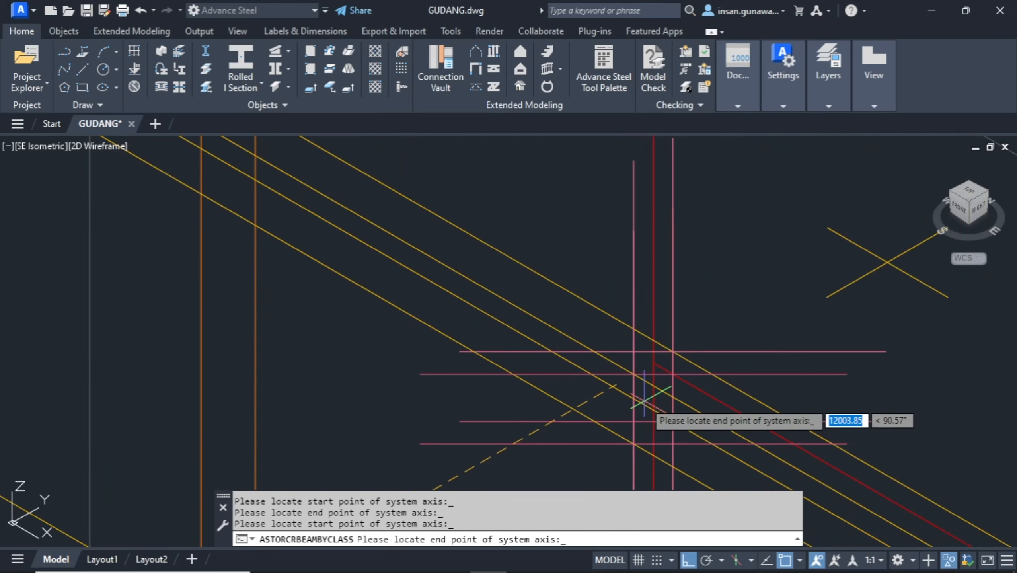
click(653, 363)
scroll(634, 333, up, 4)
scroll(628, 321, down, 6)
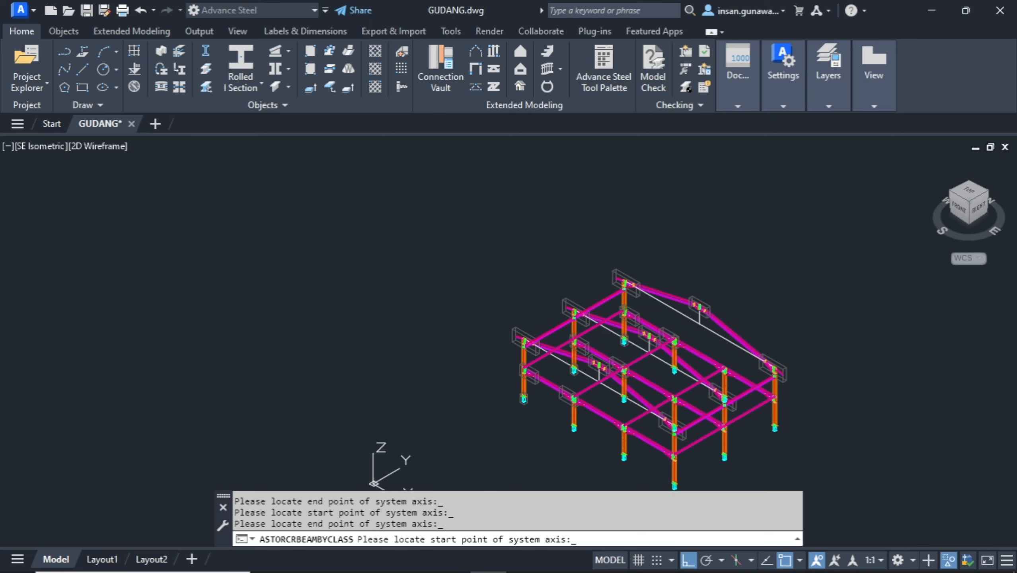
key(Return)
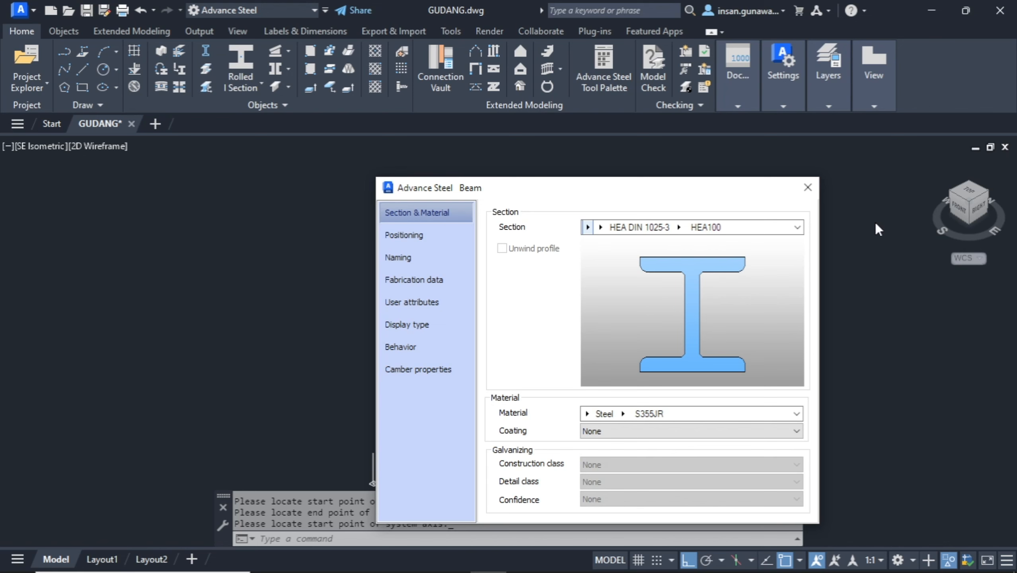
Set the new longitudinal beams' section to Japan JIS - H, size H 300x150x6.5.
drag(683, 188, 379, 145)
scroll(642, 287, up, 3)
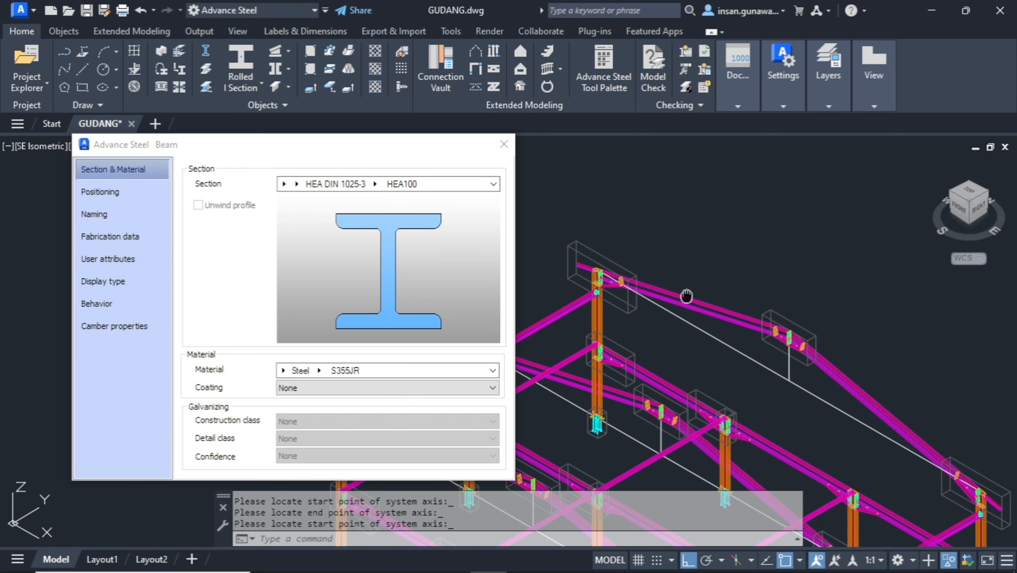
middle_drag(687, 296, 762, 106)
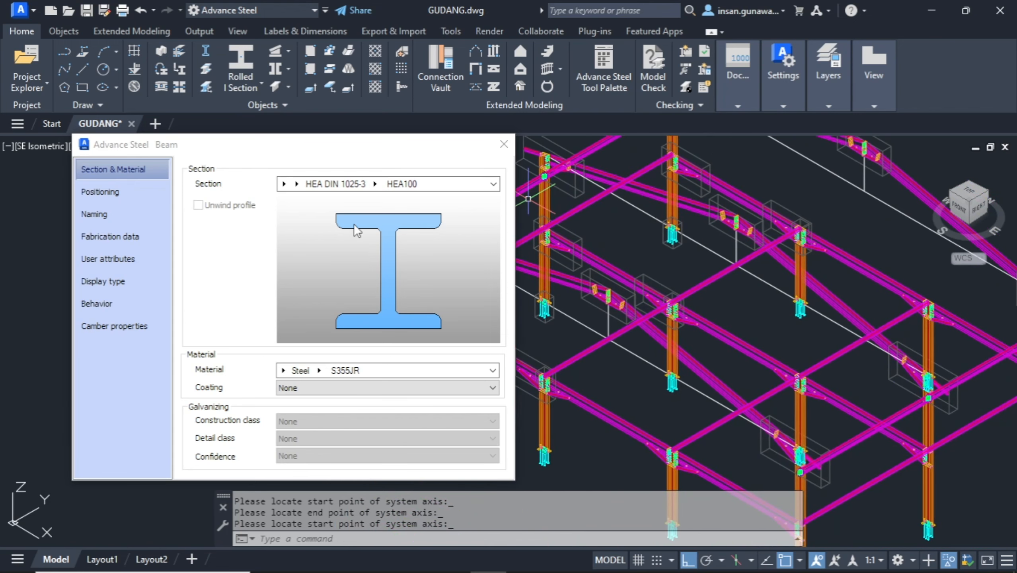
click(296, 184)
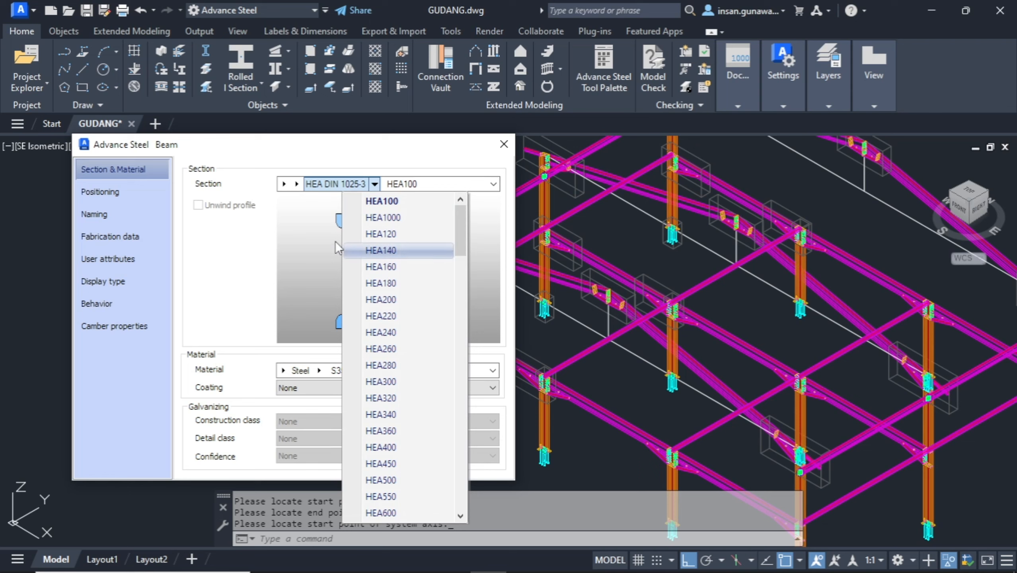
mouse_move(296, 185)
mouse_move(340, 333)
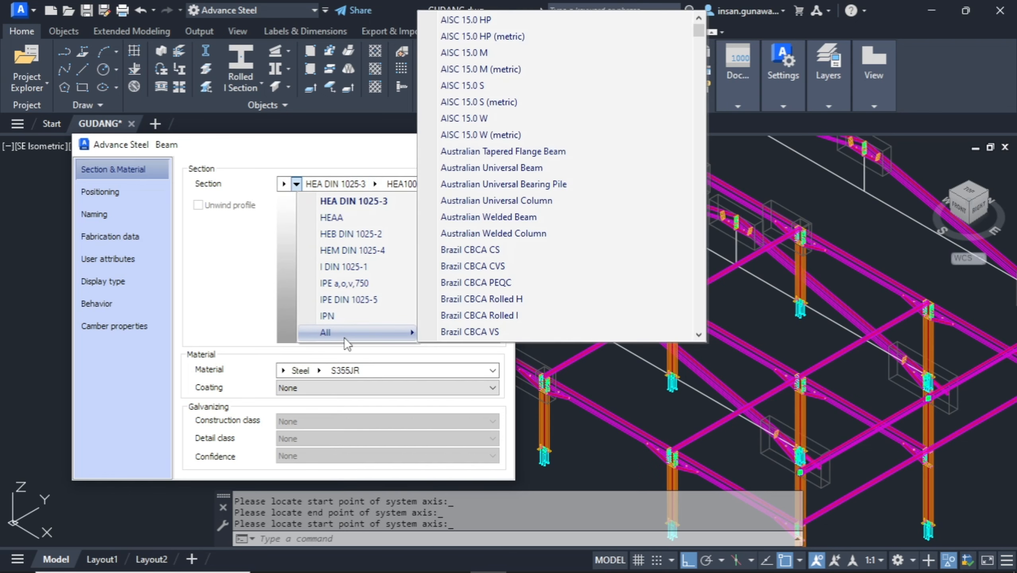
scroll(479, 317, down, 10)
scroll(486, 298, down, 10)
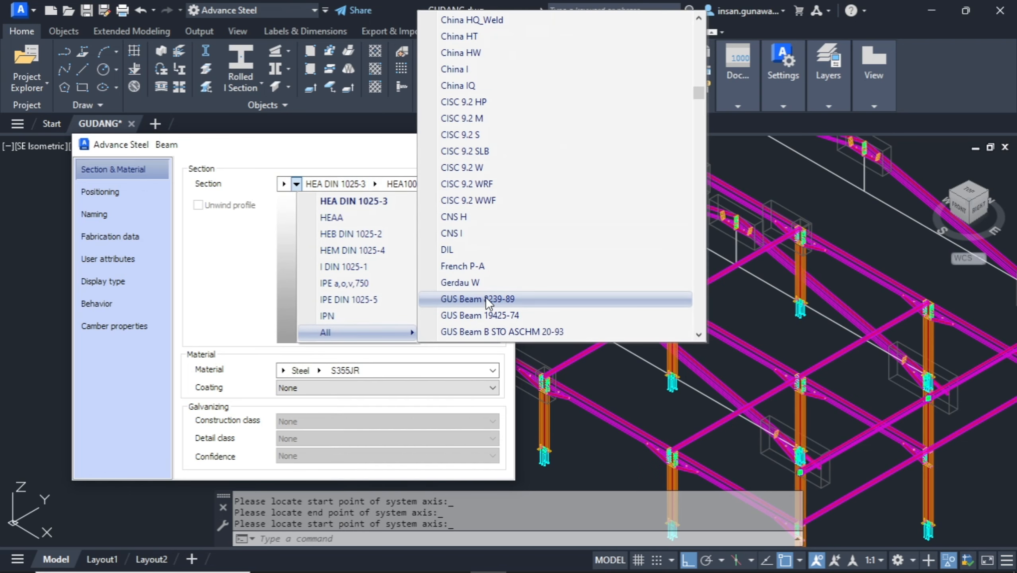
scroll(497, 283, down, 12)
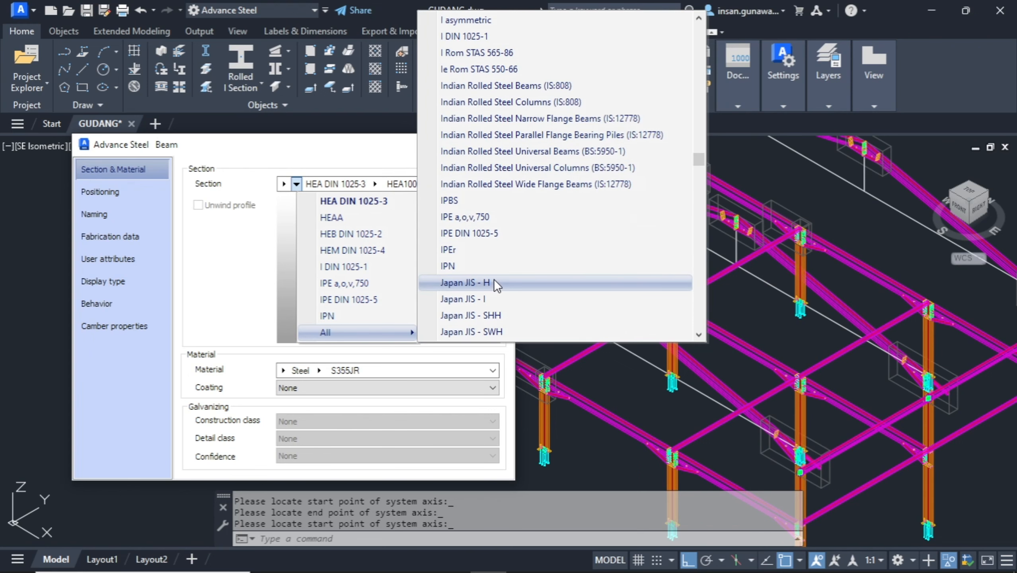
click(493, 283)
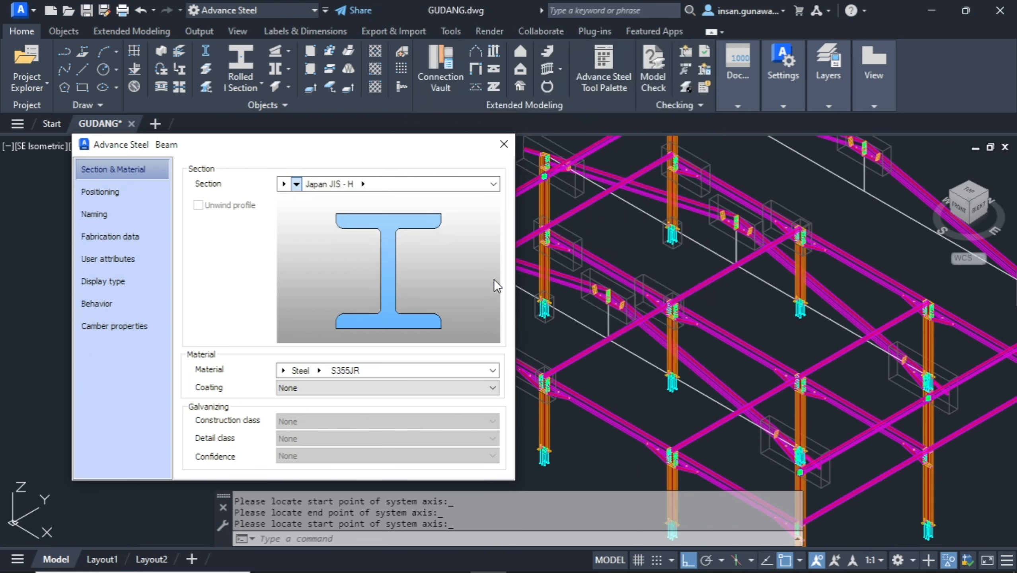
click(362, 184)
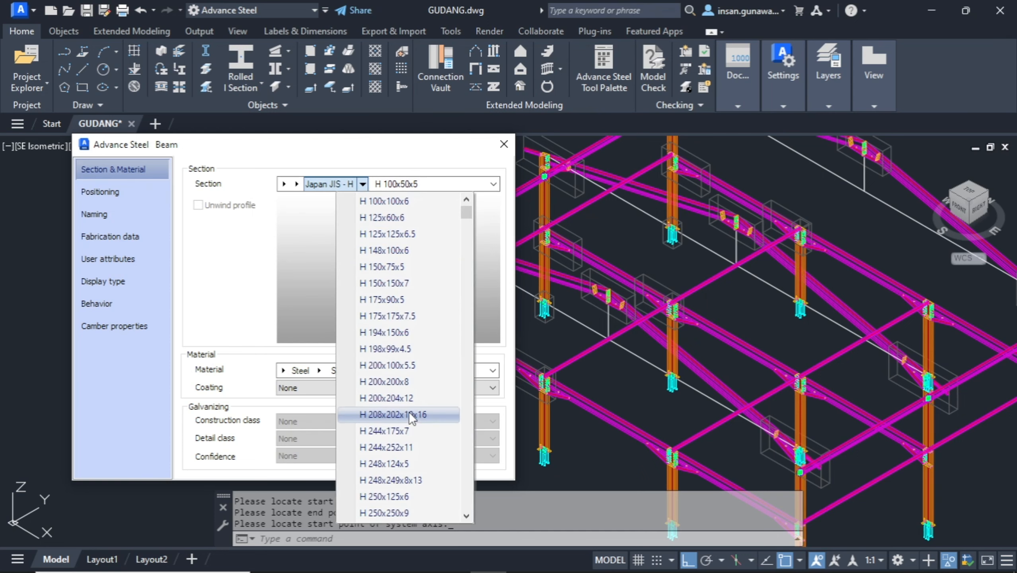
scroll(408, 414, down, 3)
scroll(408, 416, down, 2)
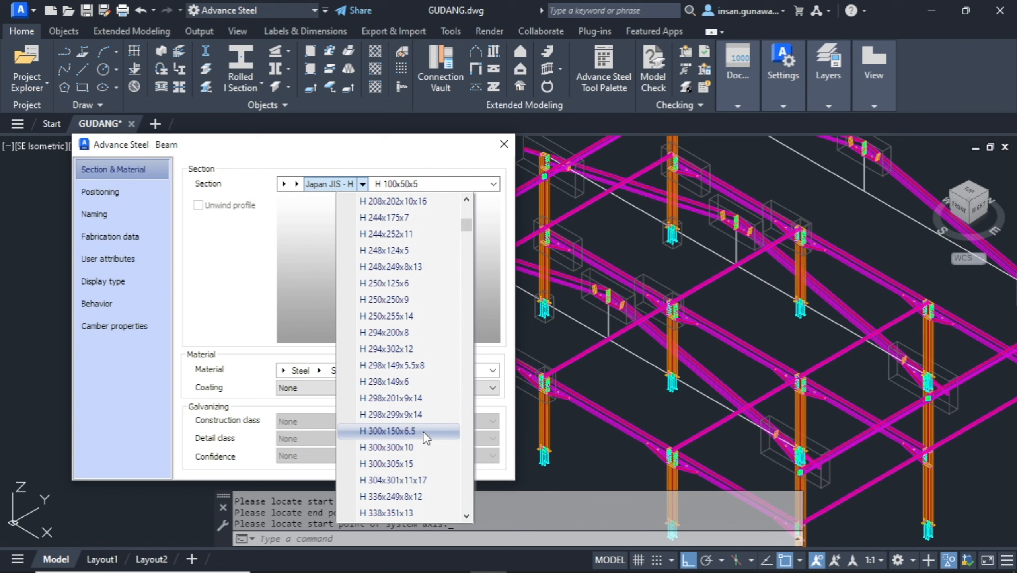
click(423, 431)
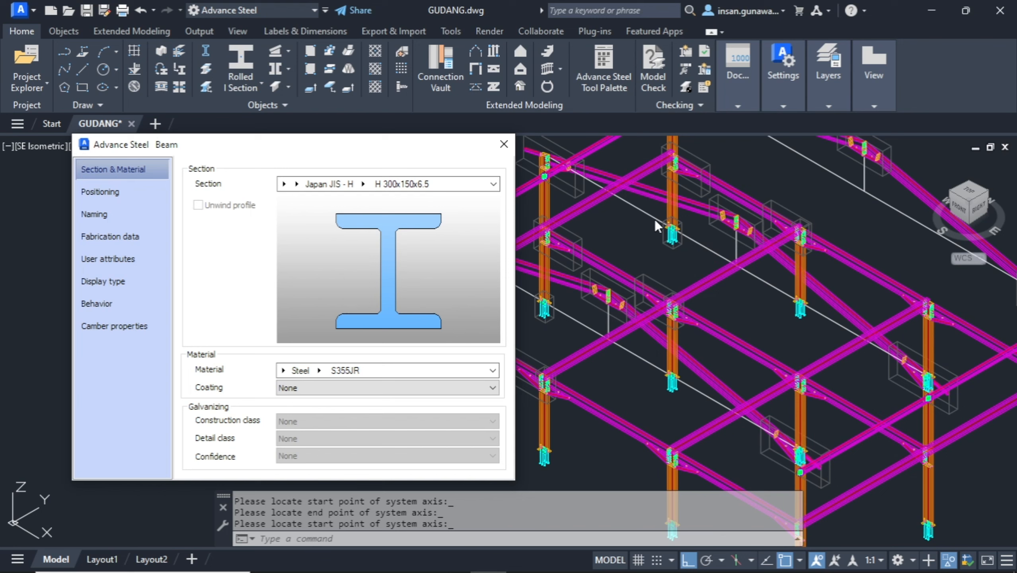
Set the new longitudinal beams' offset to the top-centre reference point of the section.
click(123, 191)
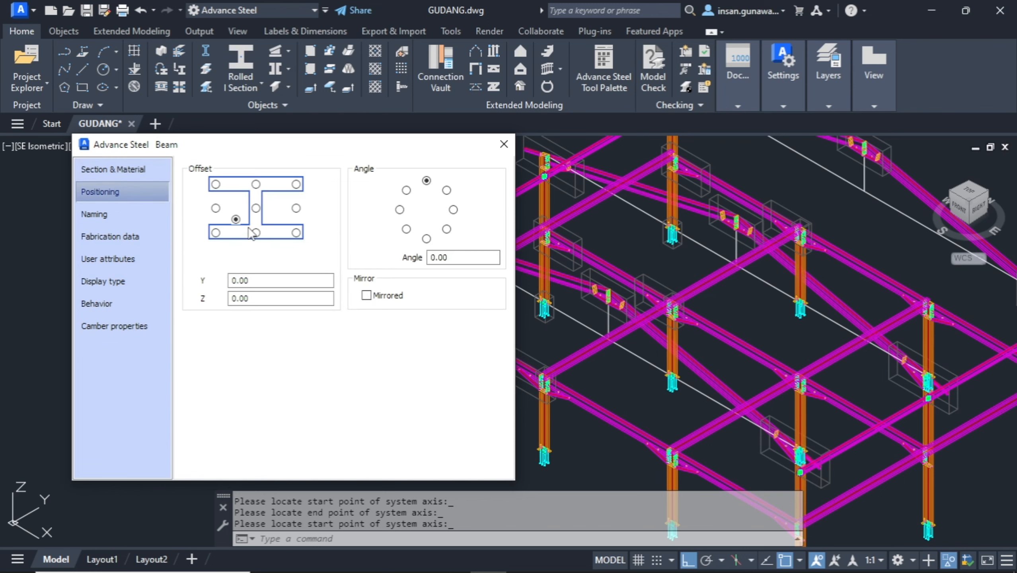
click(256, 185)
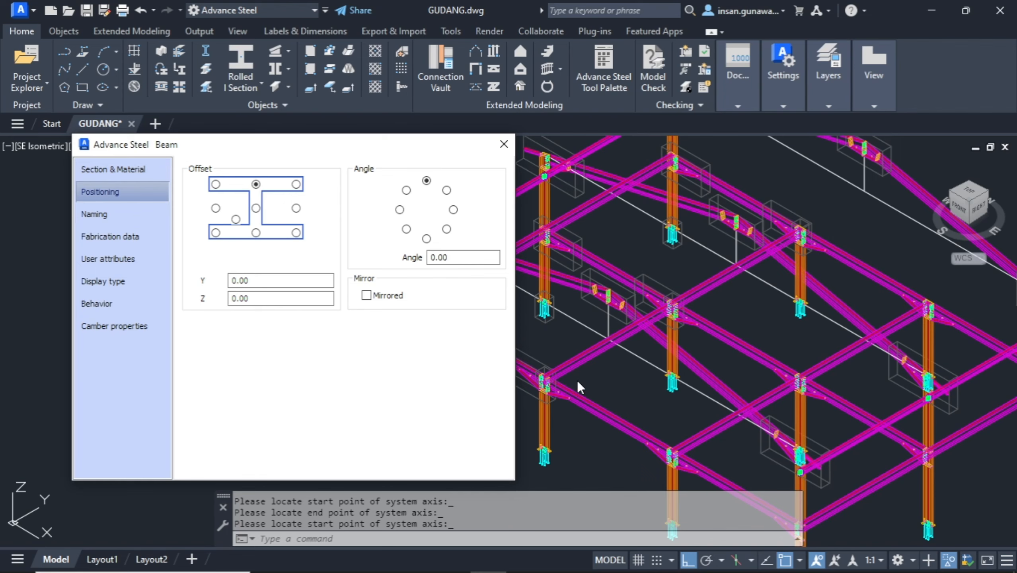
scroll(558, 374, up, 2)
scroll(647, 367, down, 2)
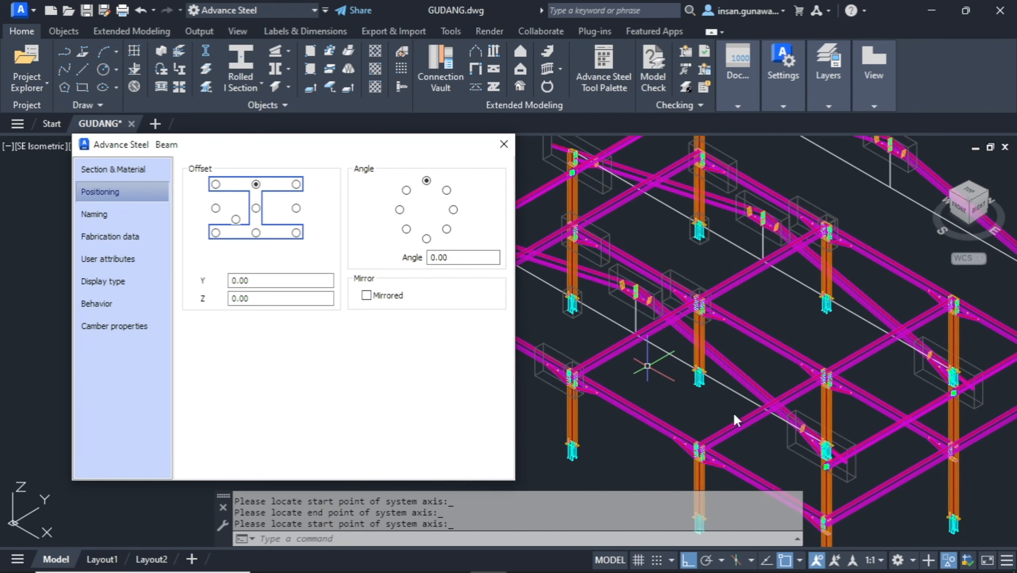
scroll(838, 506, up, 6)
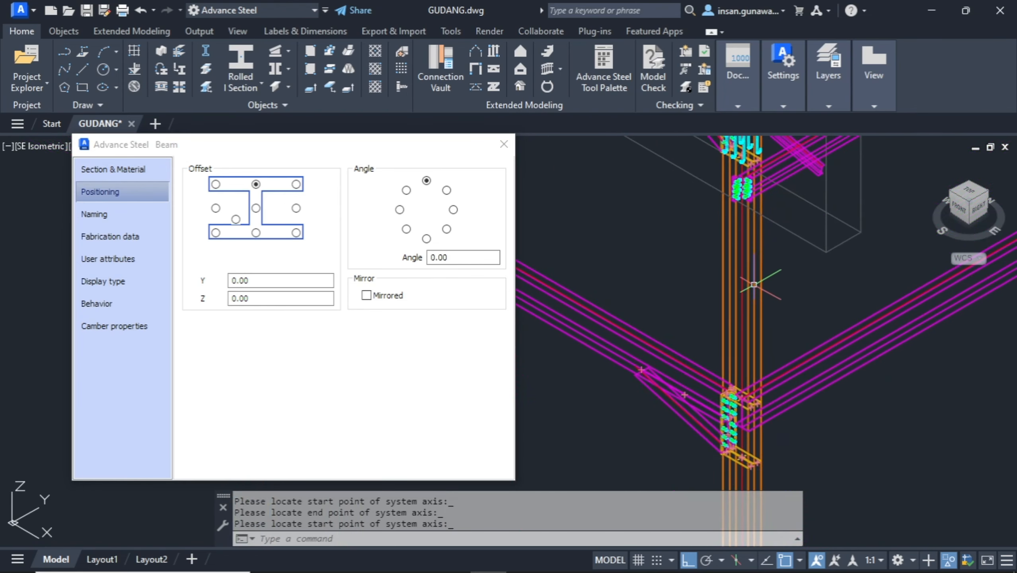
scroll(751, 408, up, 3)
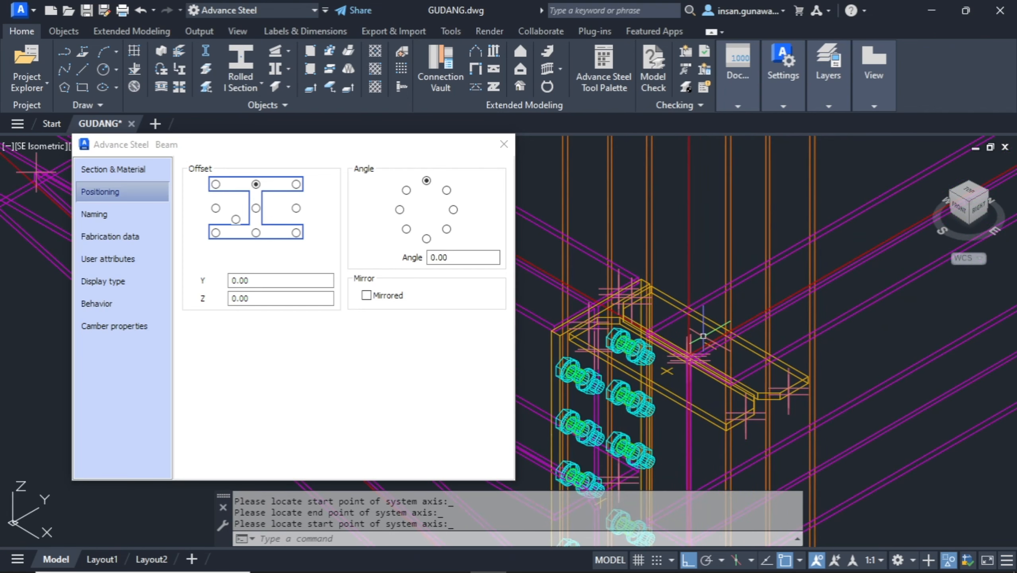
scroll(704, 347, down, 3)
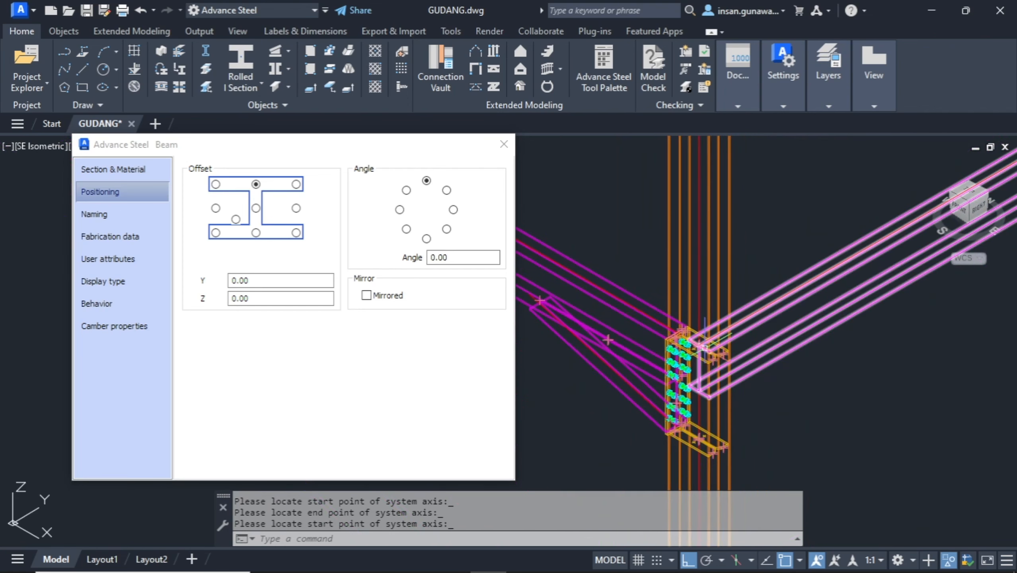
Set the longitudinal beams' model role to Beam and close their properties.
click(111, 212)
click(430, 360)
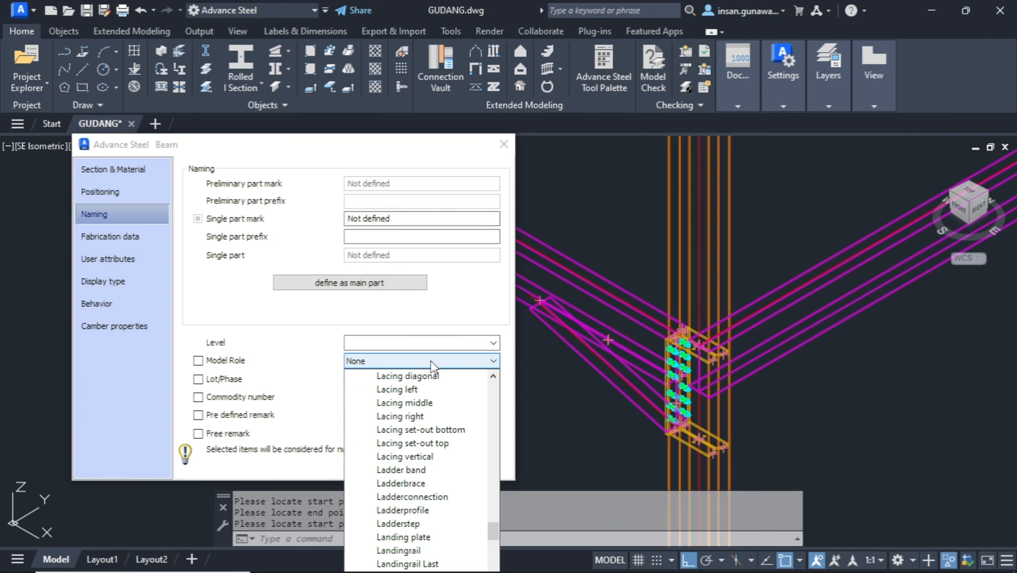
click(414, 412)
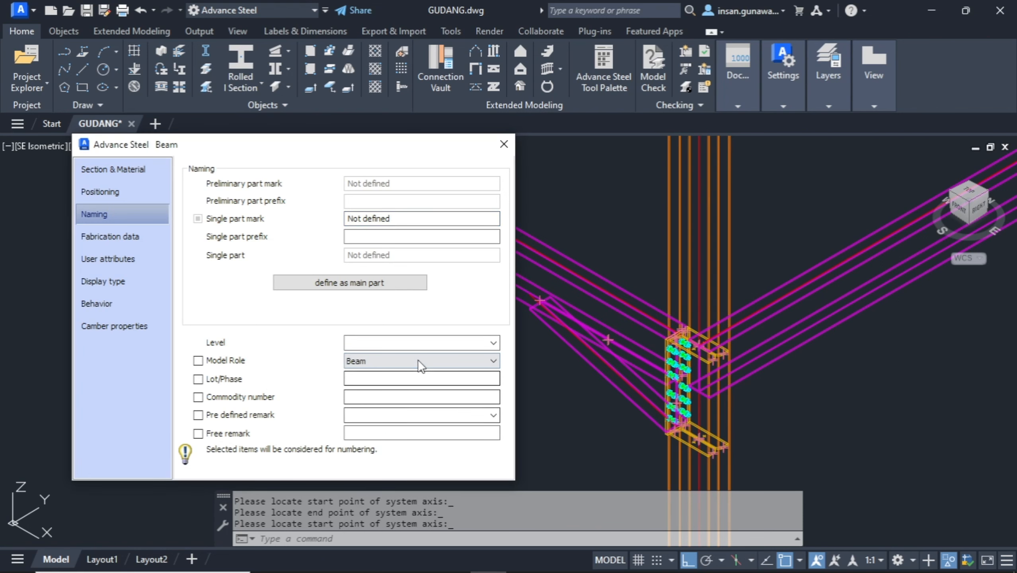
scroll(658, 310, down, 2)
scroll(657, 309, down, 4)
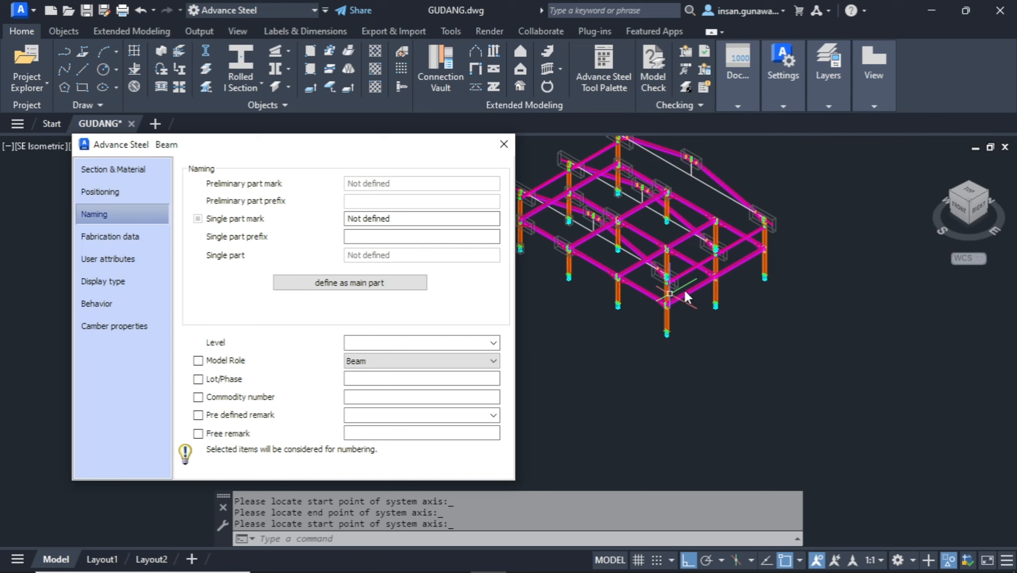
scroll(721, 275, up, 5)
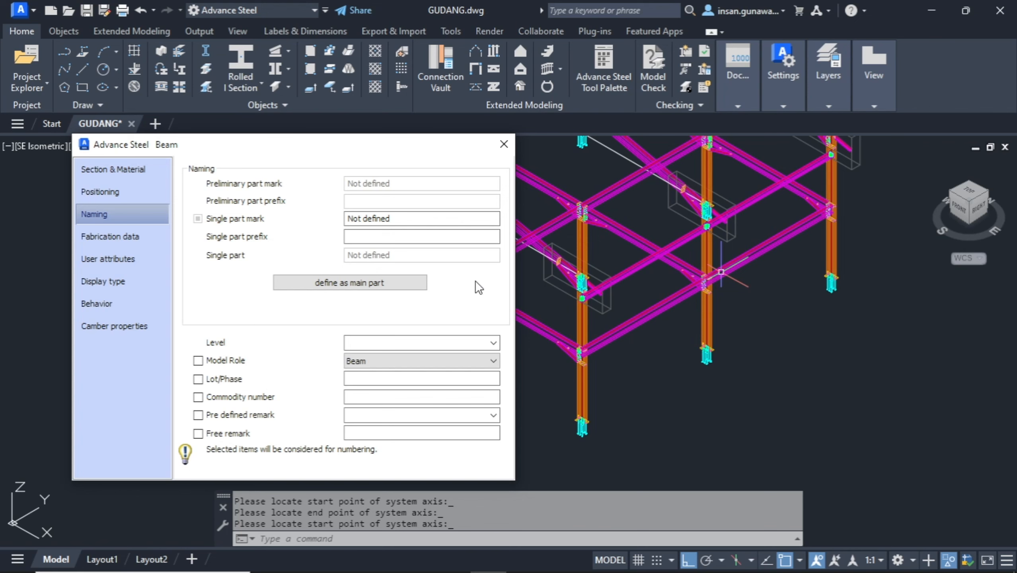
drag(297, 149, 333, 158)
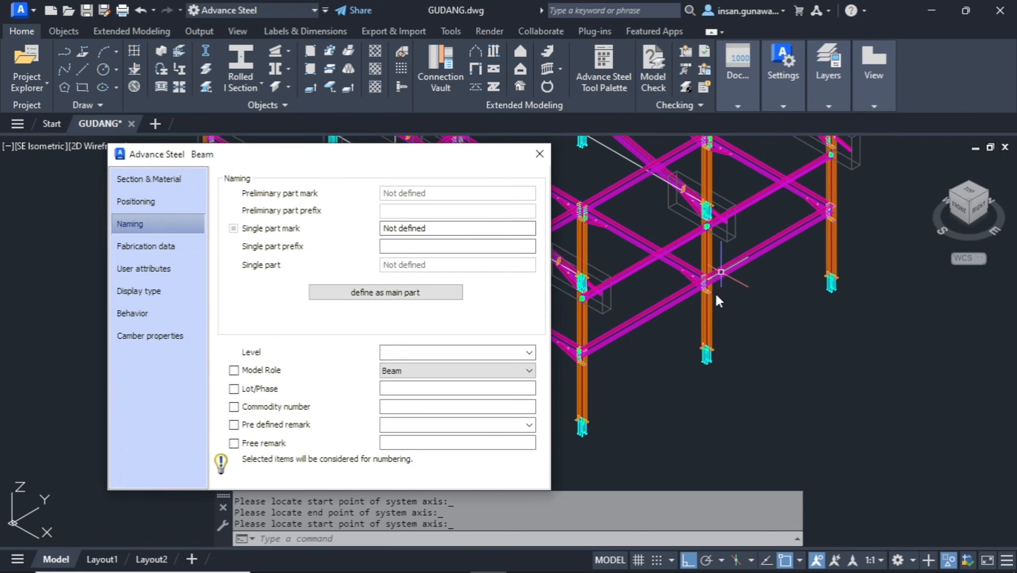
scroll(717, 296, down, 4)
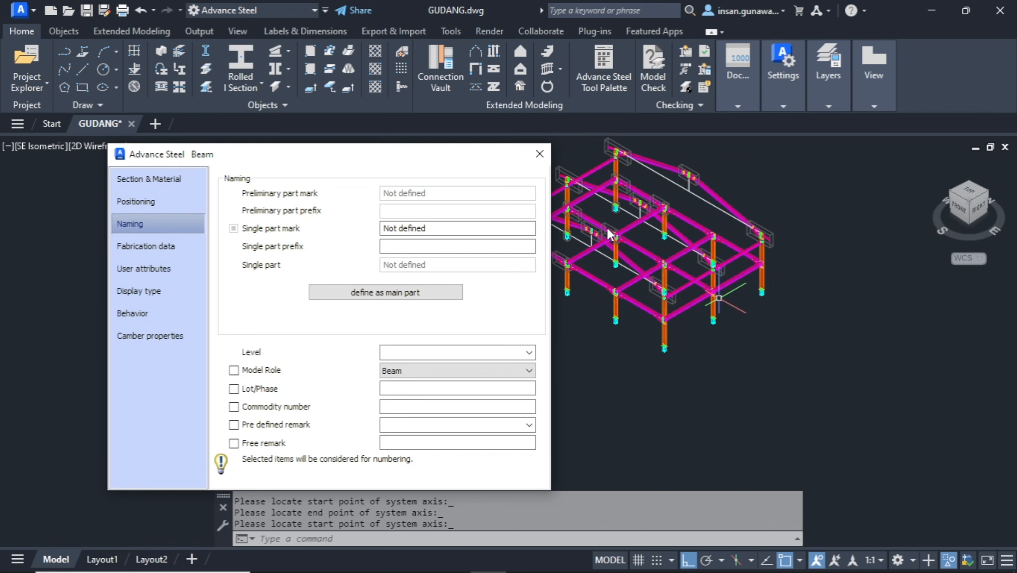
scroll(607, 228, up, 4)
middle_drag(663, 232, 797, 271)
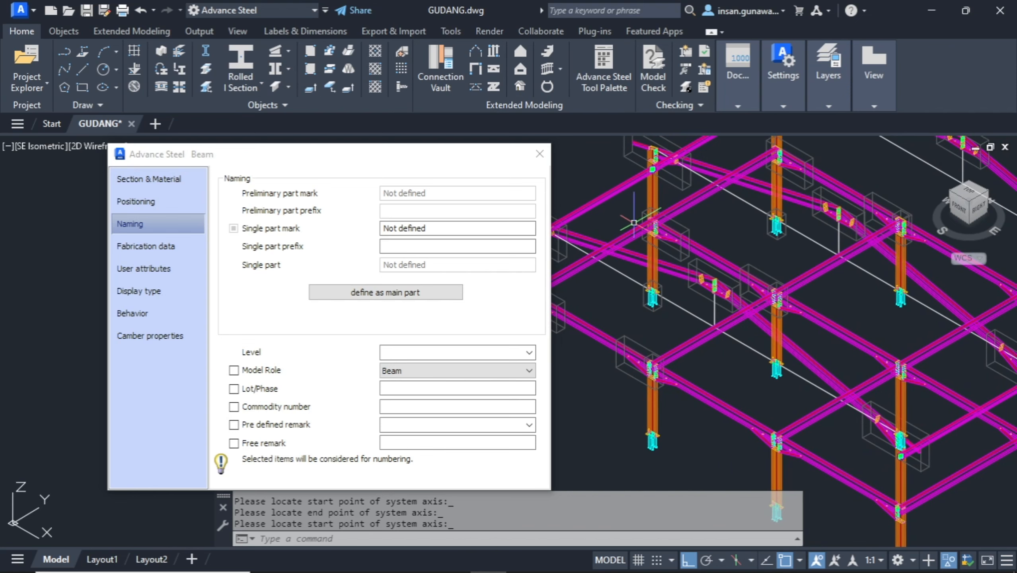
click(540, 154)
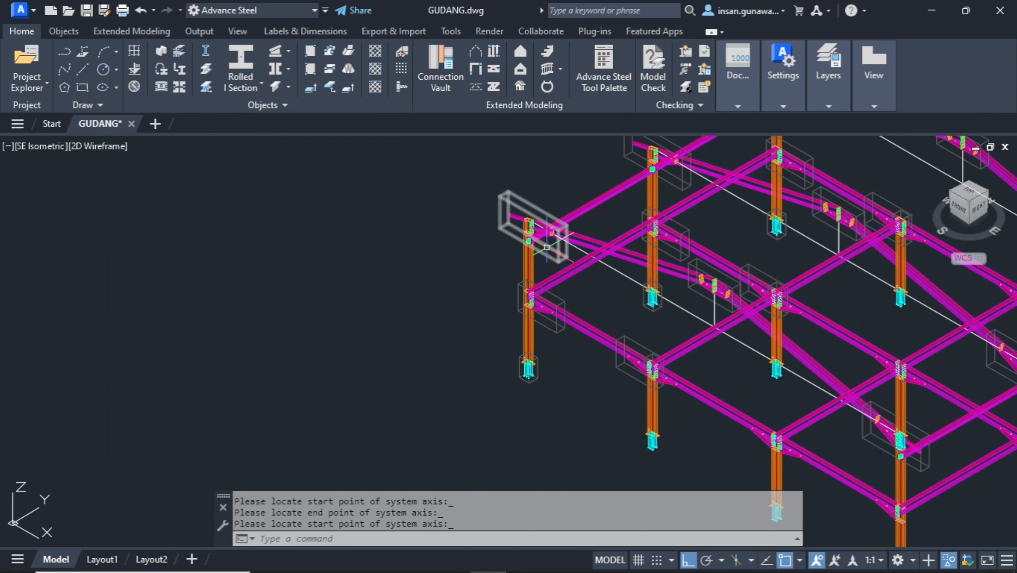
Highlight the continuous longitudinal beams at the lower level to see how they run past the columns, and clear the selection.
click(561, 275)
middle_drag(640, 270, 417, 204)
click(584, 205)
click(710, 281)
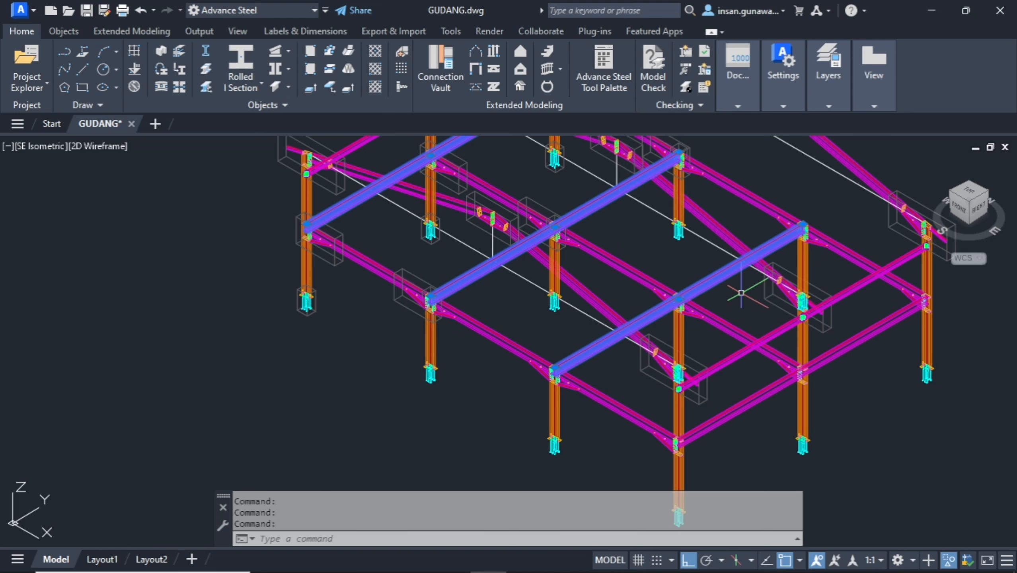
click(832, 352)
key(Escape)
key(Escape)
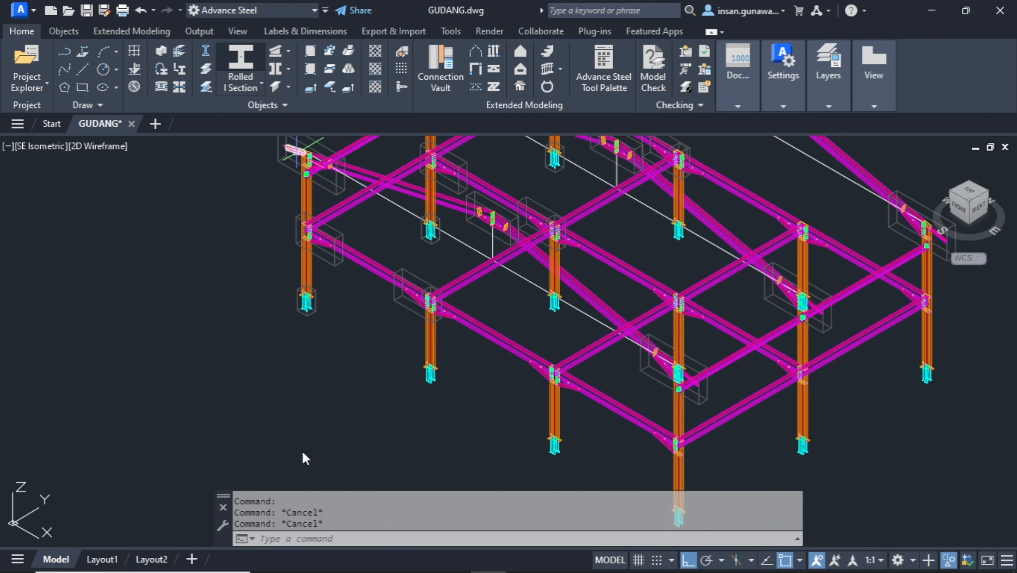
scroll(265, 226, down, 3)
click(264, 223)
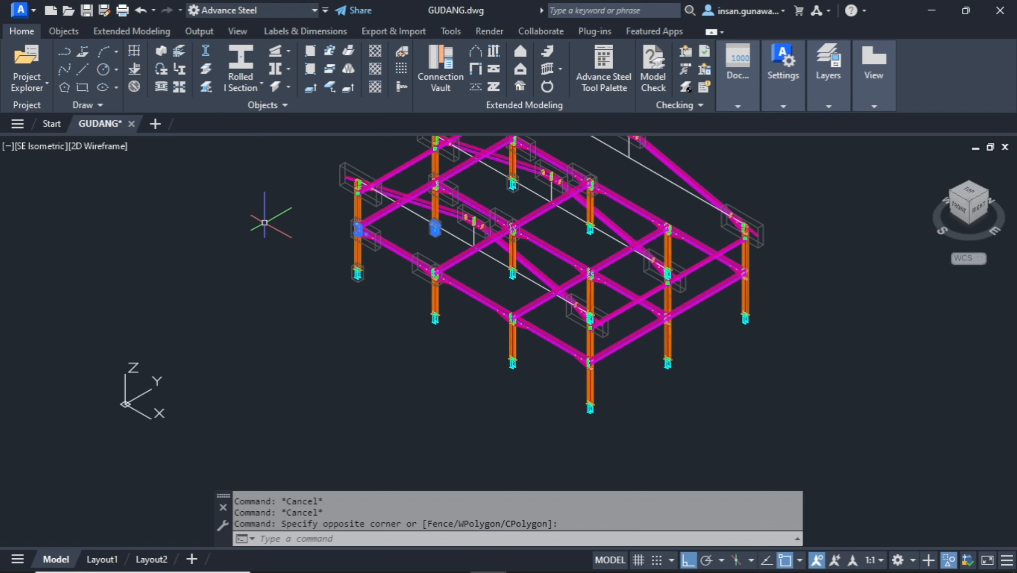
scroll(276, 261, down, 2)
scroll(283, 248, up, 5)
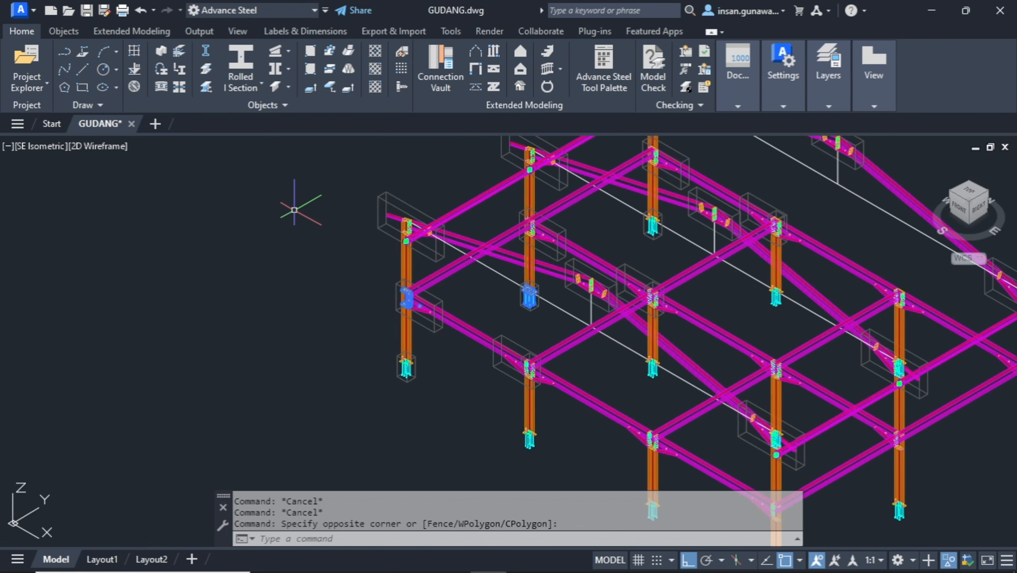
Try to split the front outer longitudinal beam at its middle column.
click(206, 71)
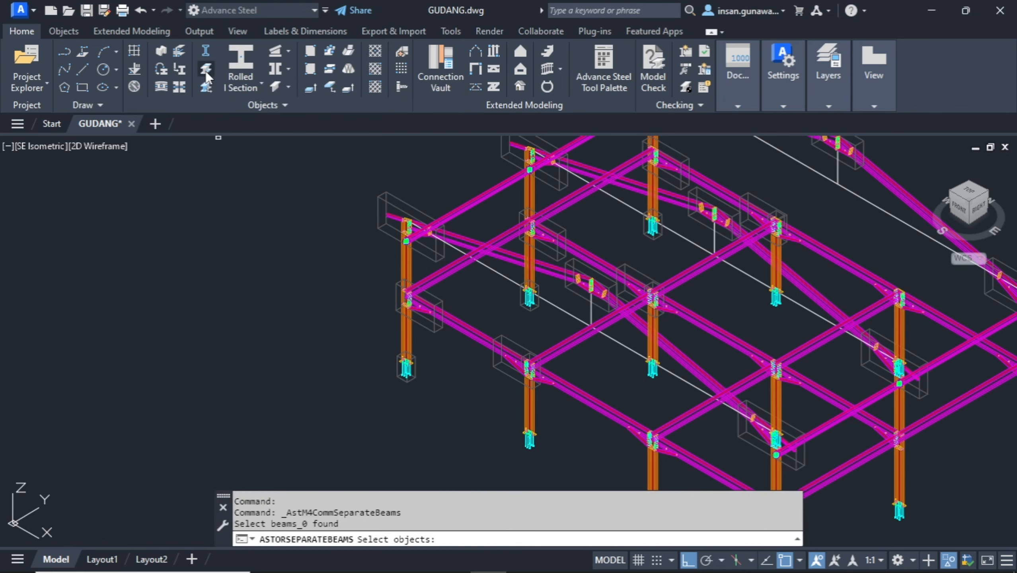
scroll(544, 309, up, 6)
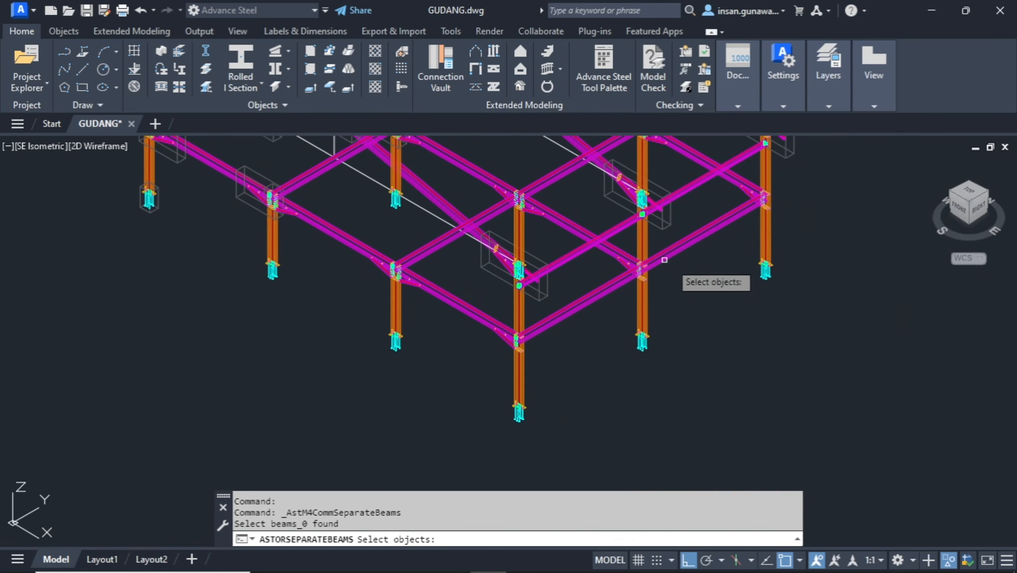
click(578, 198)
key(Return)
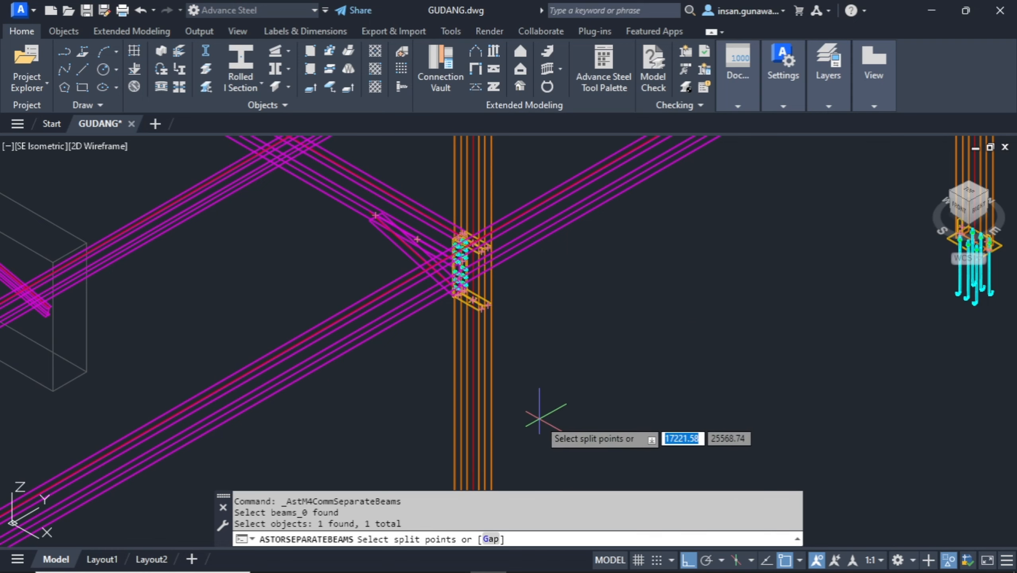
key(Return)
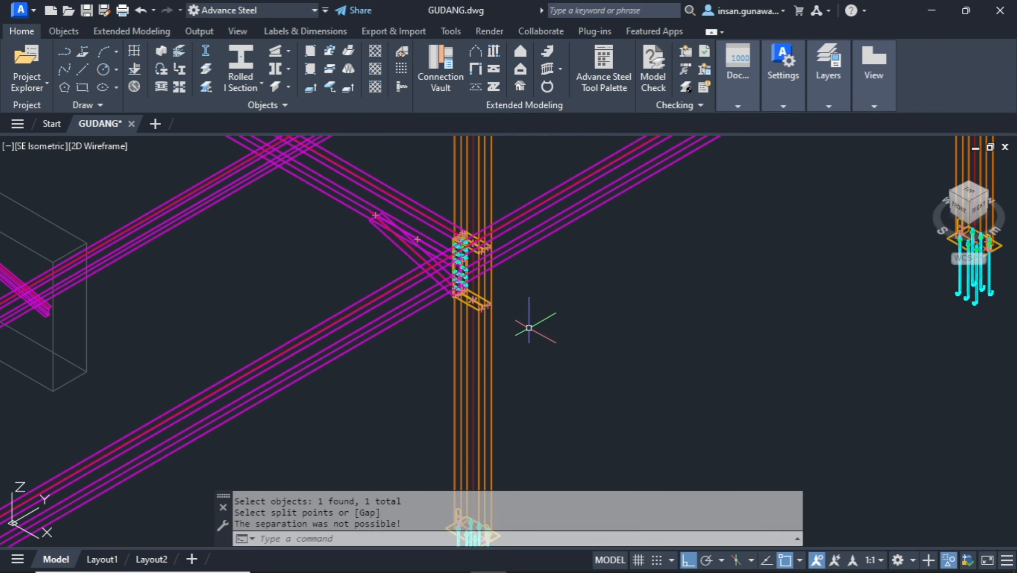
Split the front outer longitudinal beam where its axis crosses the middle column's axis, at point 18000, 24000, 3000.
key(Return)
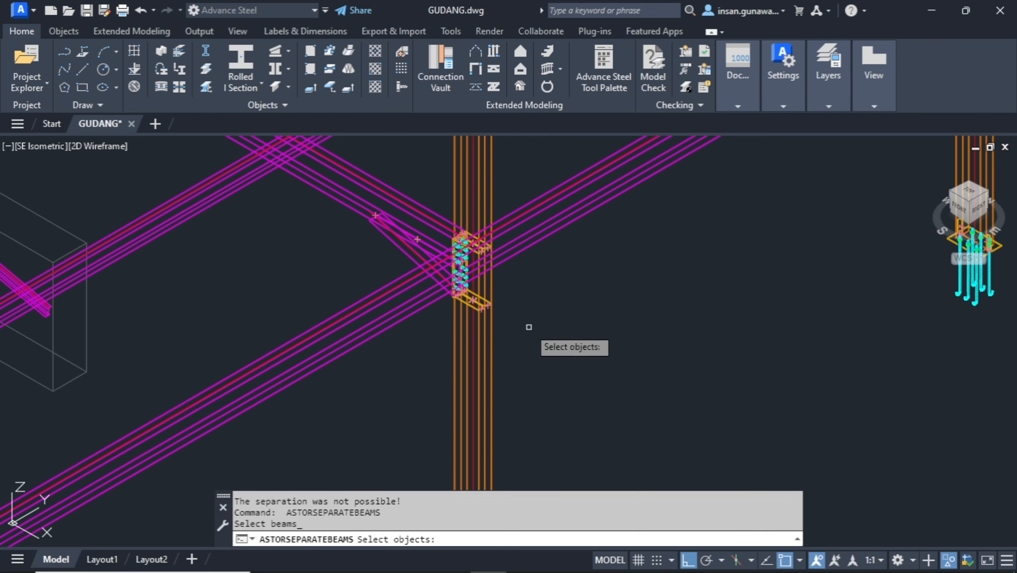
click(550, 233)
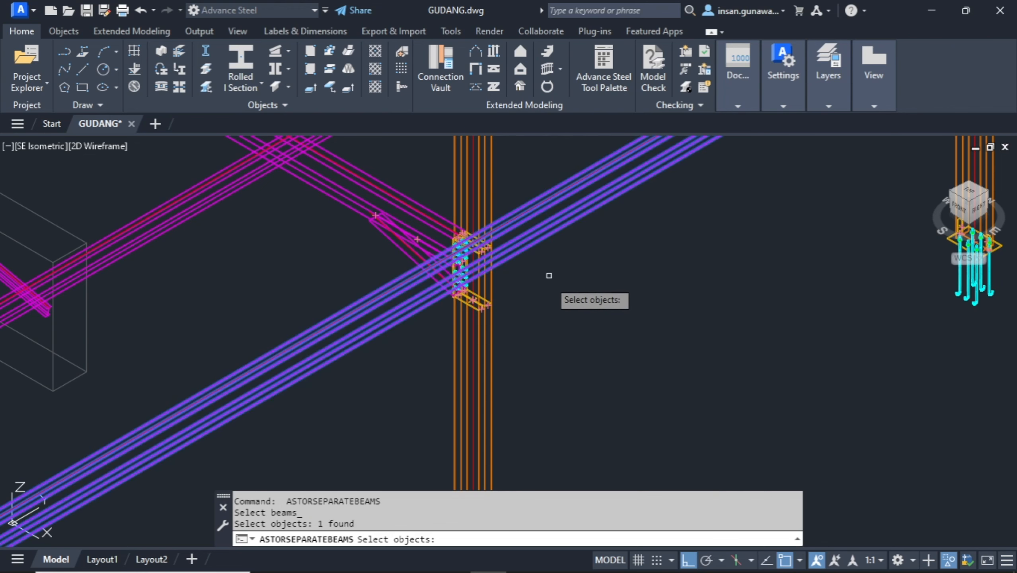
key(Return)
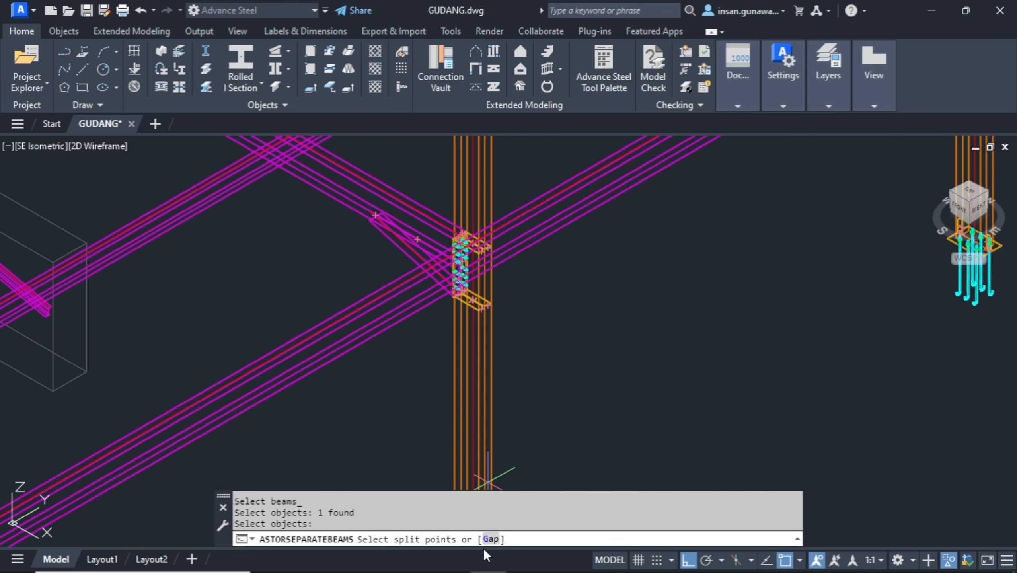
scroll(475, 245, up, 8)
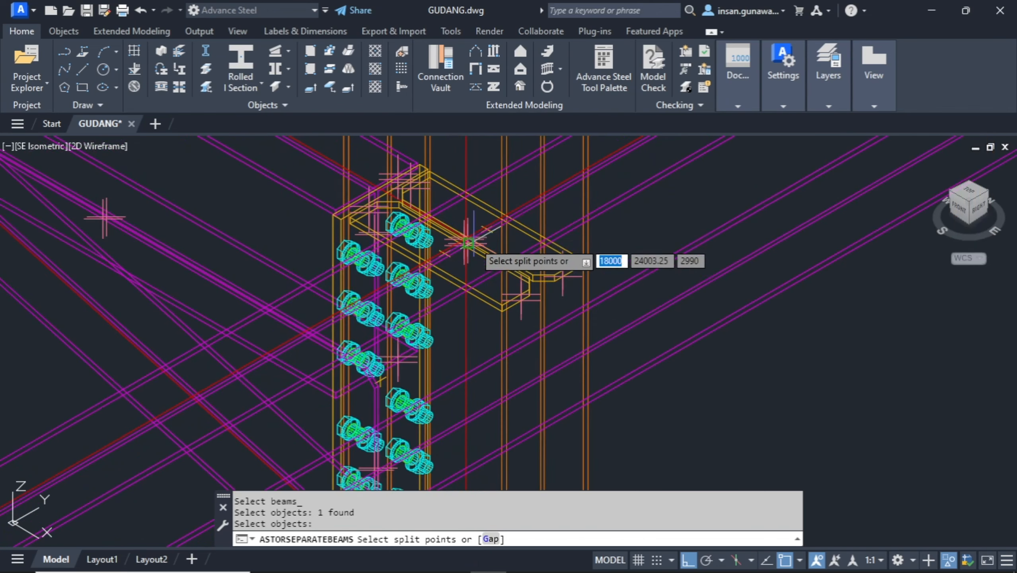
scroll(484, 229, up, 5)
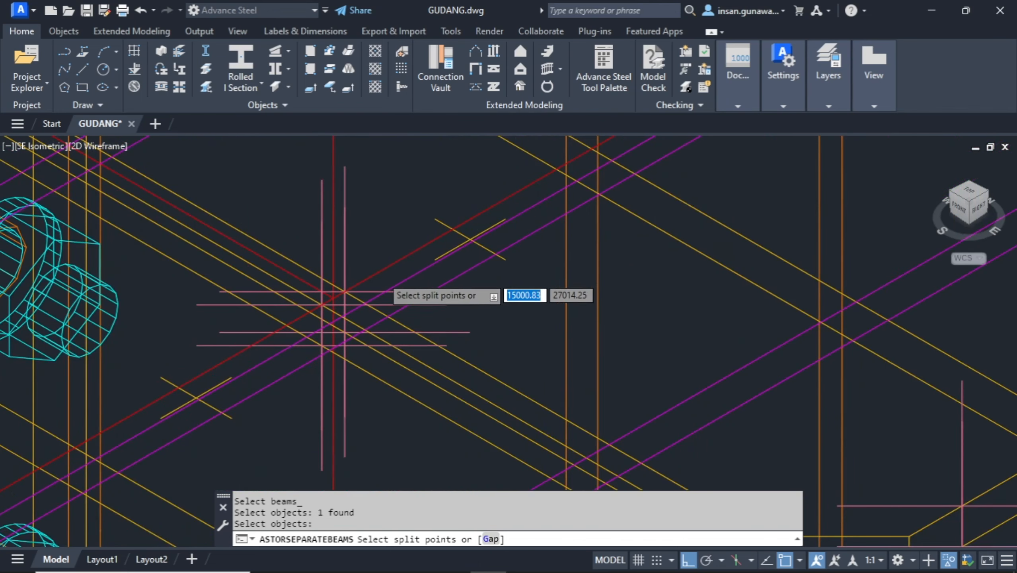
scroll(361, 281, up, 3)
click(194, 355)
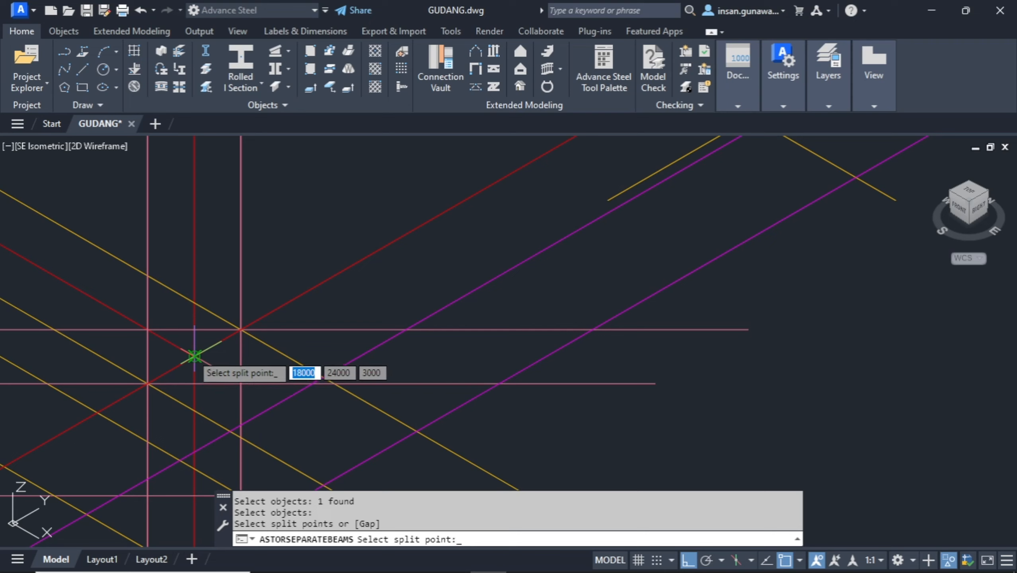
click(195, 355)
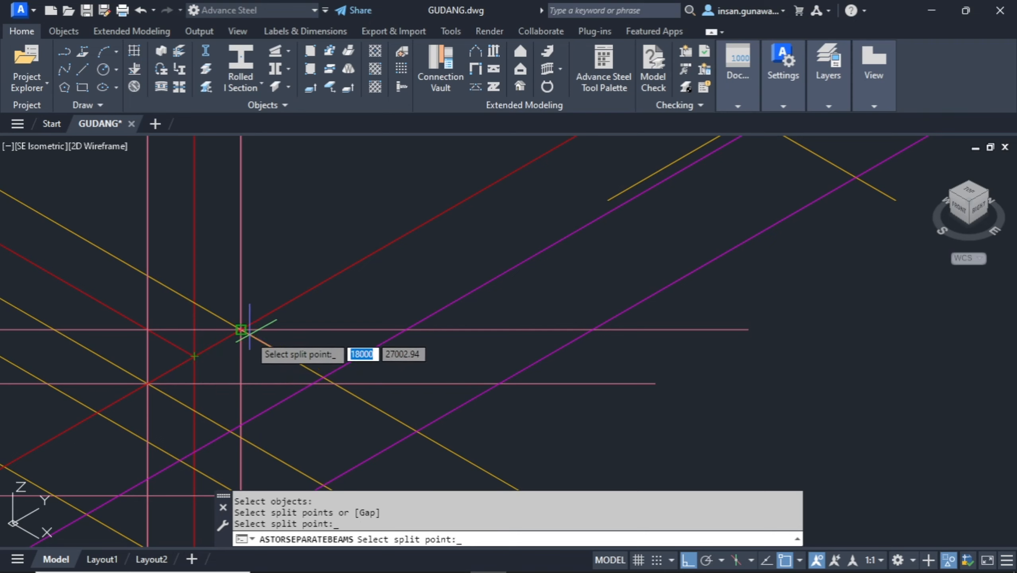
key(Return)
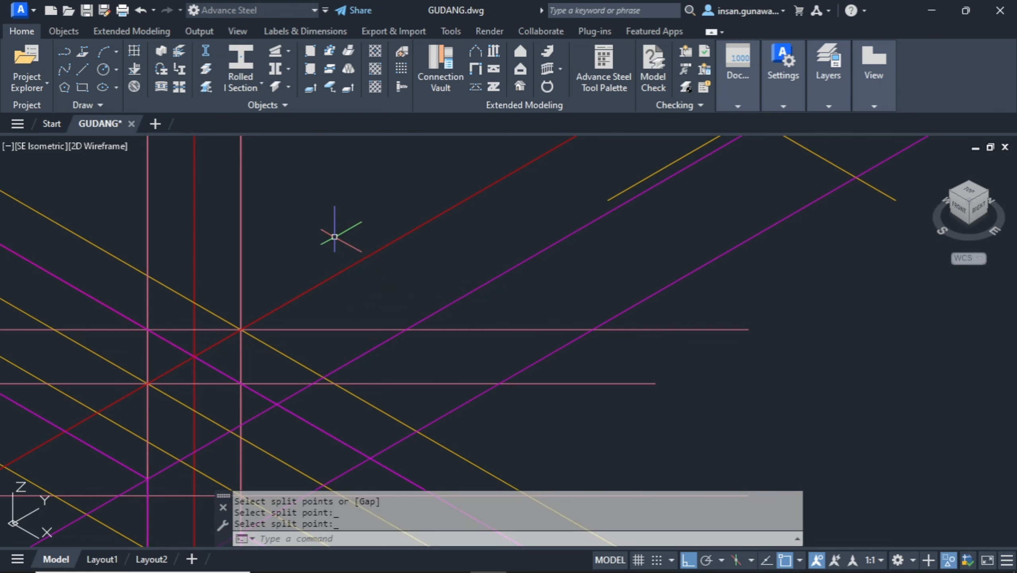
Inspect the split at the middle column by selecting the beam segments on either side of it.
scroll(359, 281, up, 5)
scroll(361, 279, down, 4)
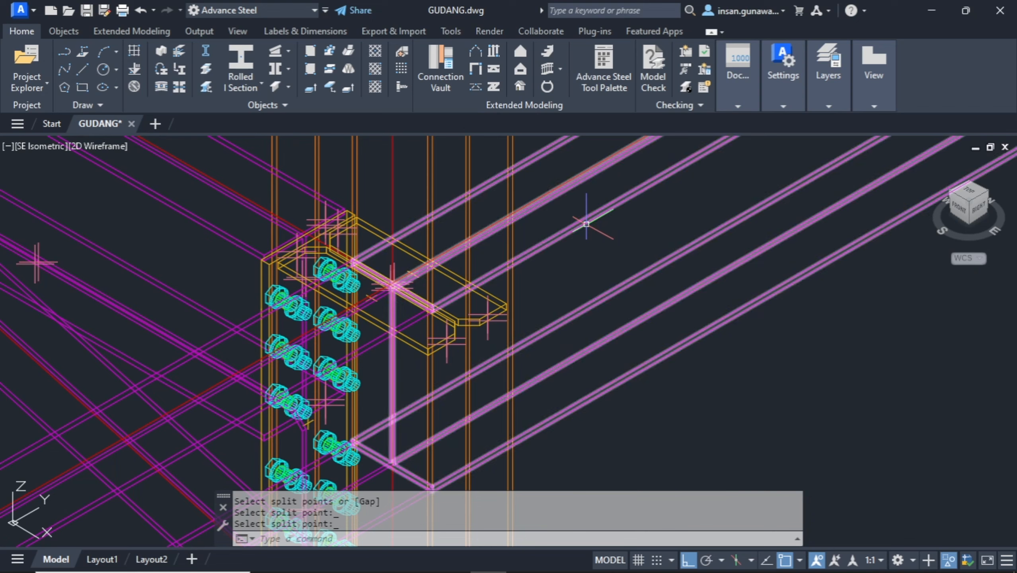
key(Return)
scroll(588, 231, down, 5)
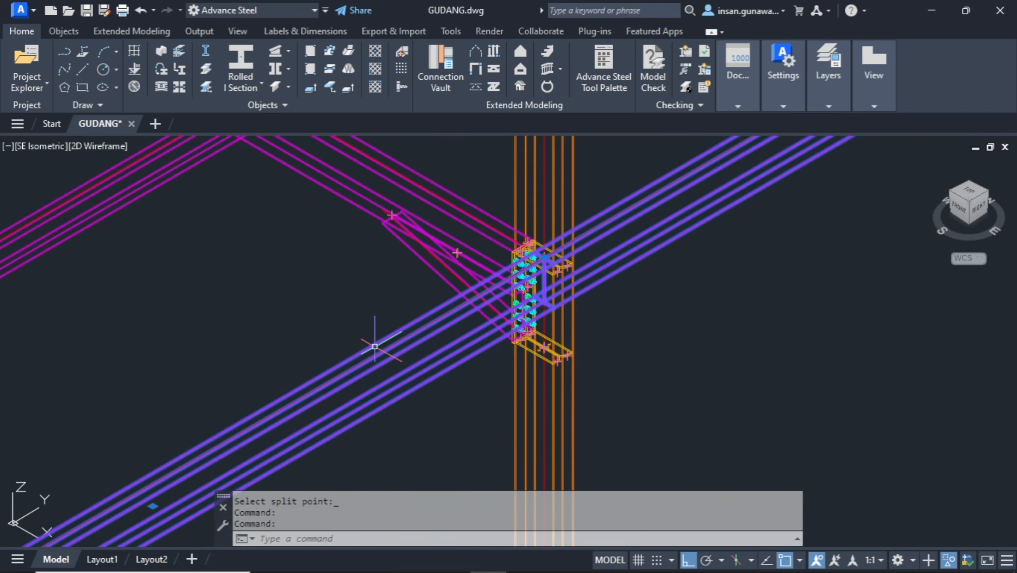
key(Escape)
click(419, 335)
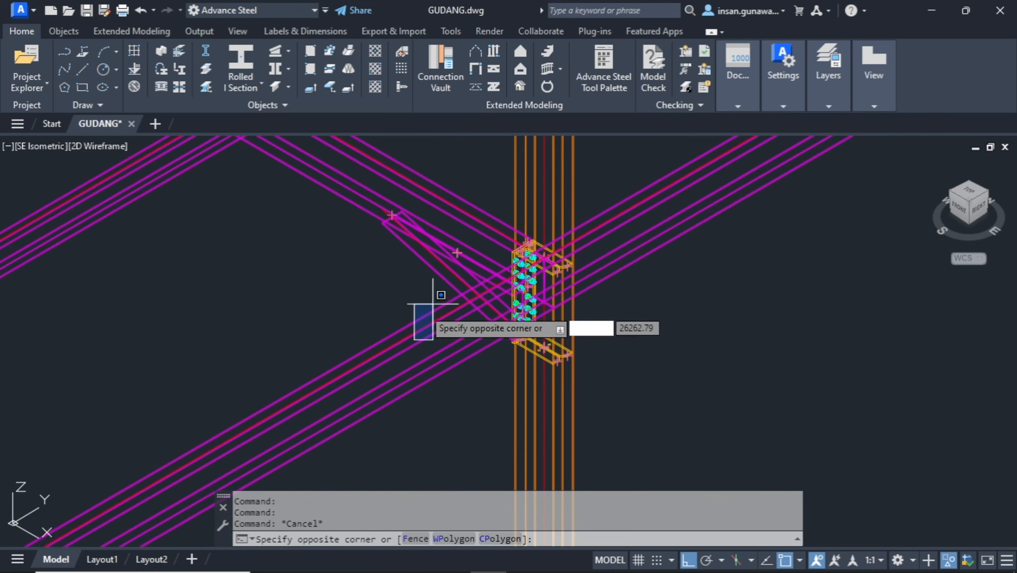
click(399, 326)
key(Escape)
click(643, 209)
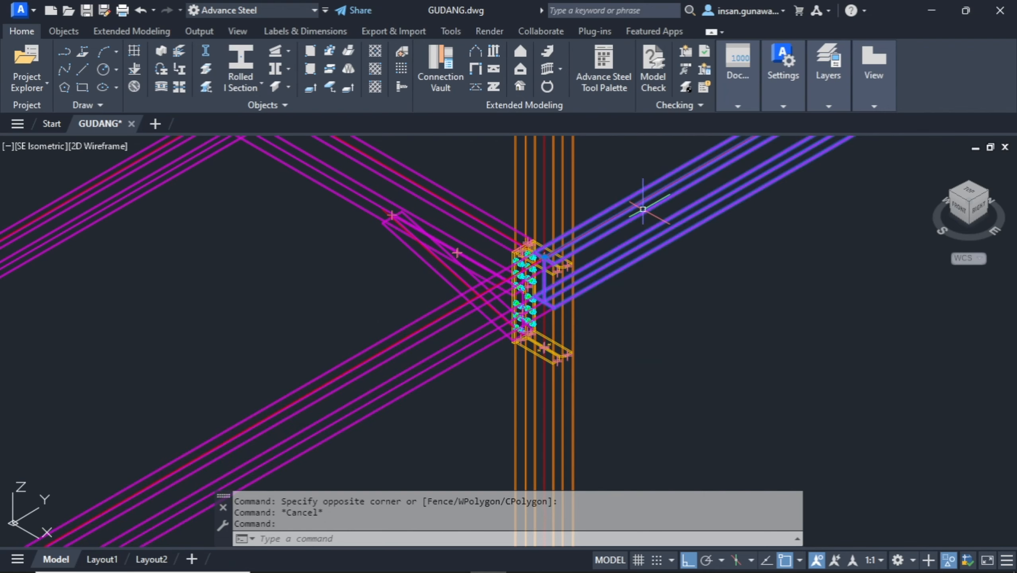
key(Escape)
scroll(563, 243, up, 6)
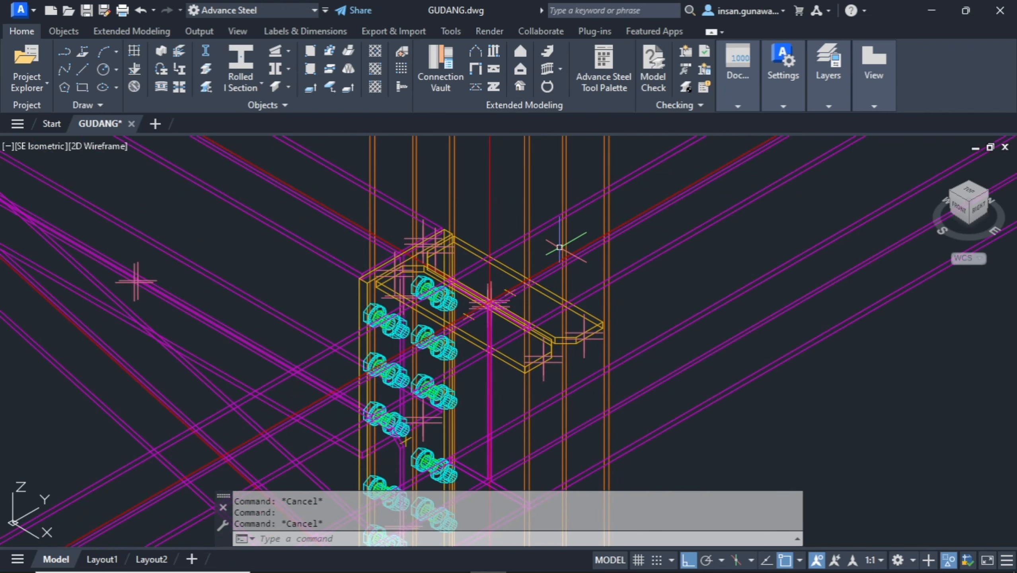
Split the three remaining lower-level longitudinal beams at their middle columns, using the point where a beam axis crosses the column axis.
scroll(559, 249, down, 8)
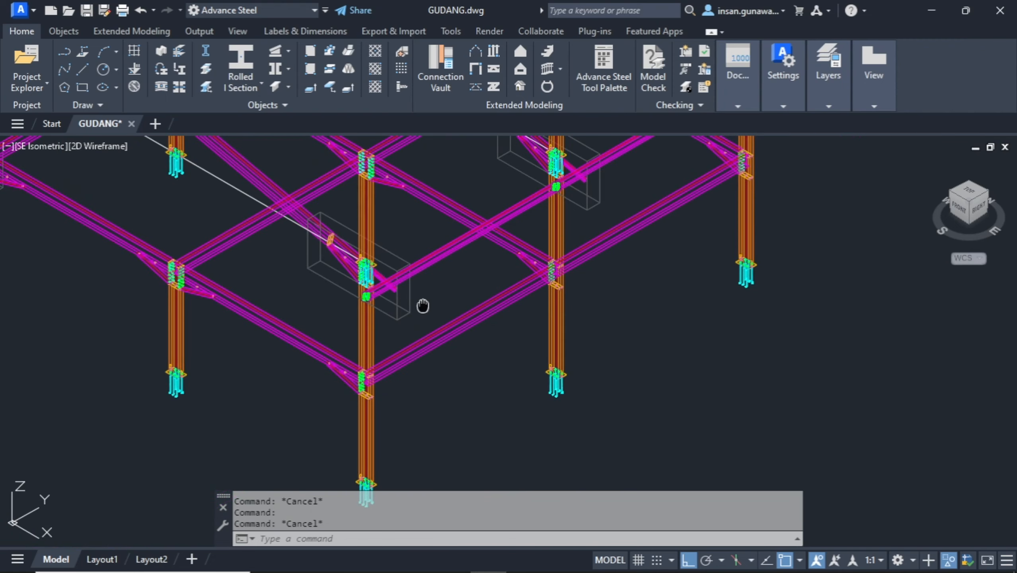
middle_drag(422, 302, 490, 382)
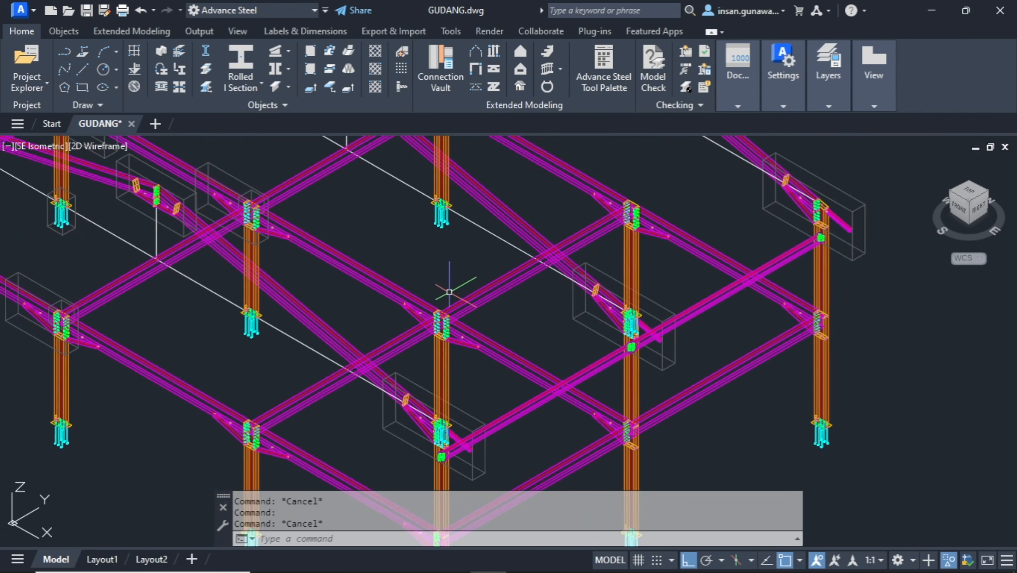
click(206, 68)
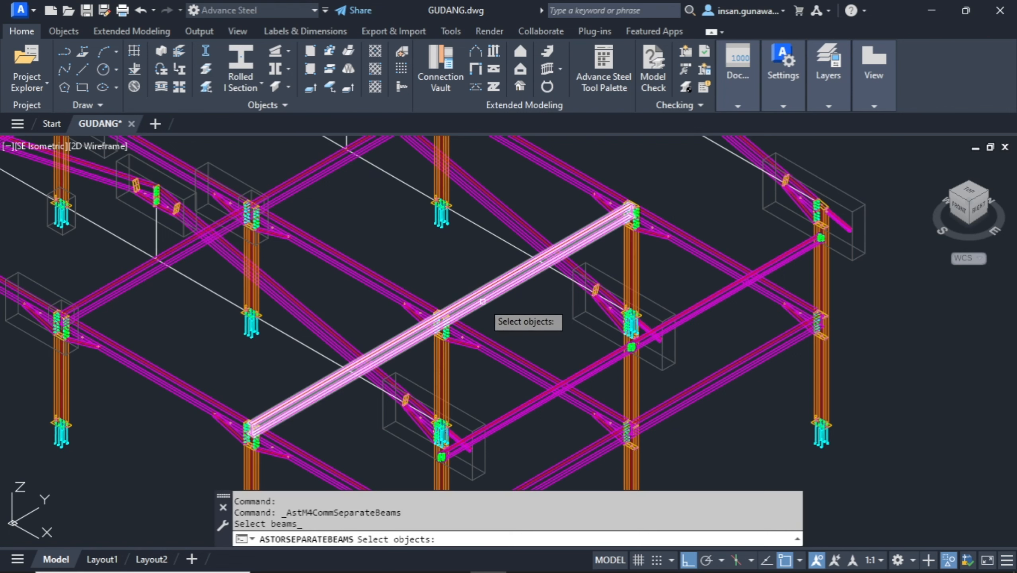
click(484, 293)
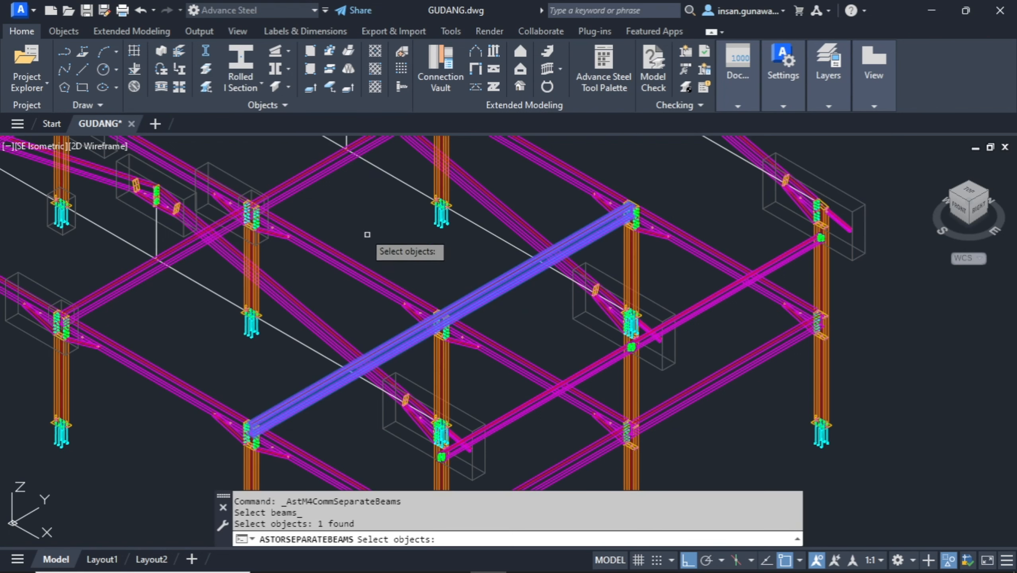
click(303, 186)
middle_drag(304, 186, 396, 245)
click(364, 247)
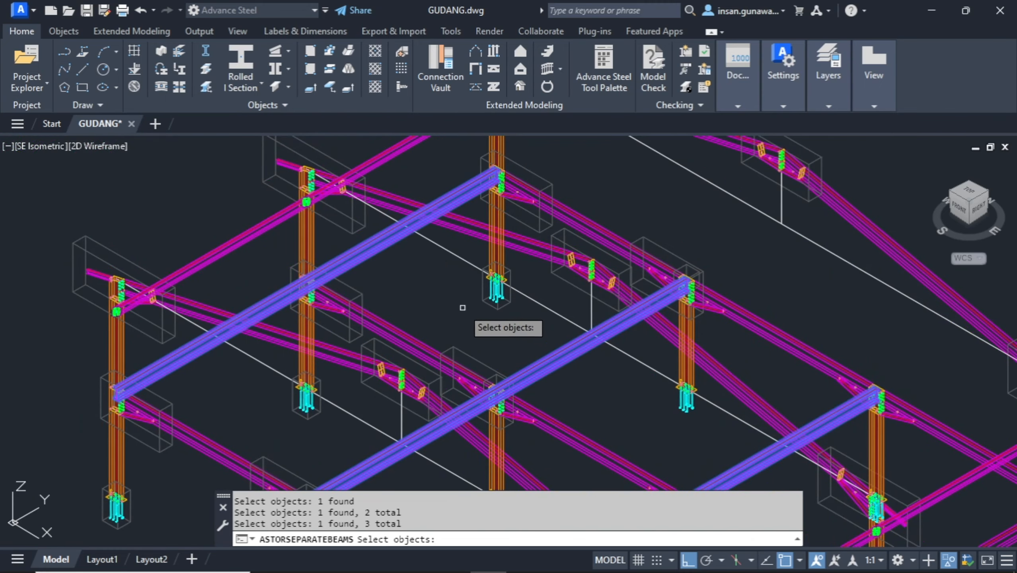
middle_drag(471, 314, 448, 282)
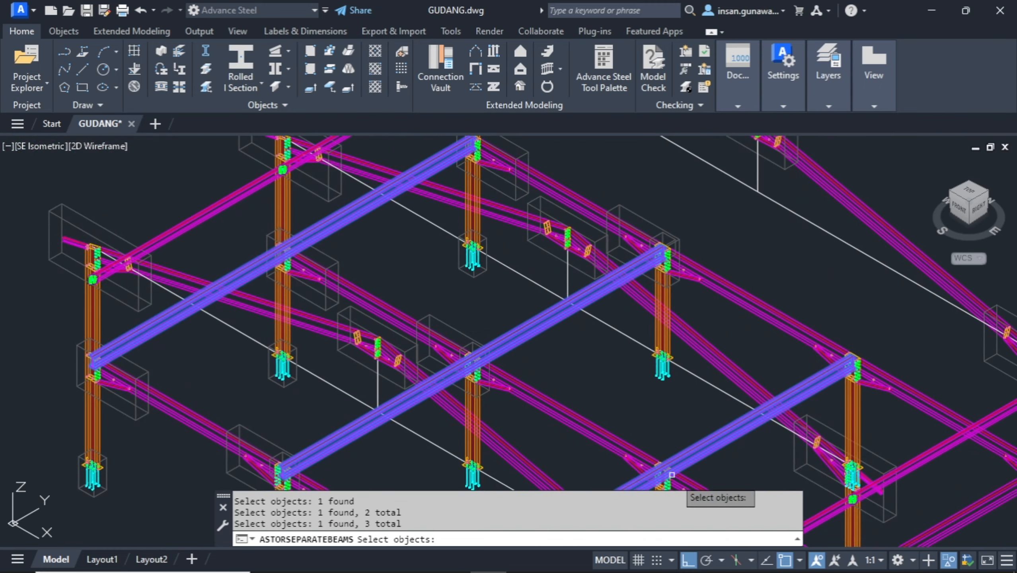
scroll(677, 476, up, 5)
key(Return)
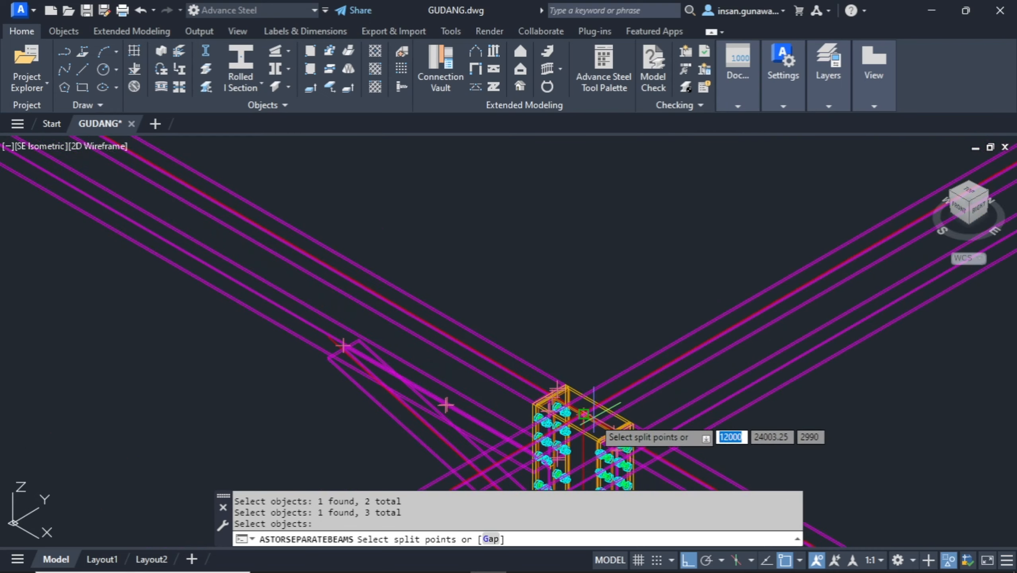
scroll(512, 403, up, 6)
scroll(553, 402, up, 4)
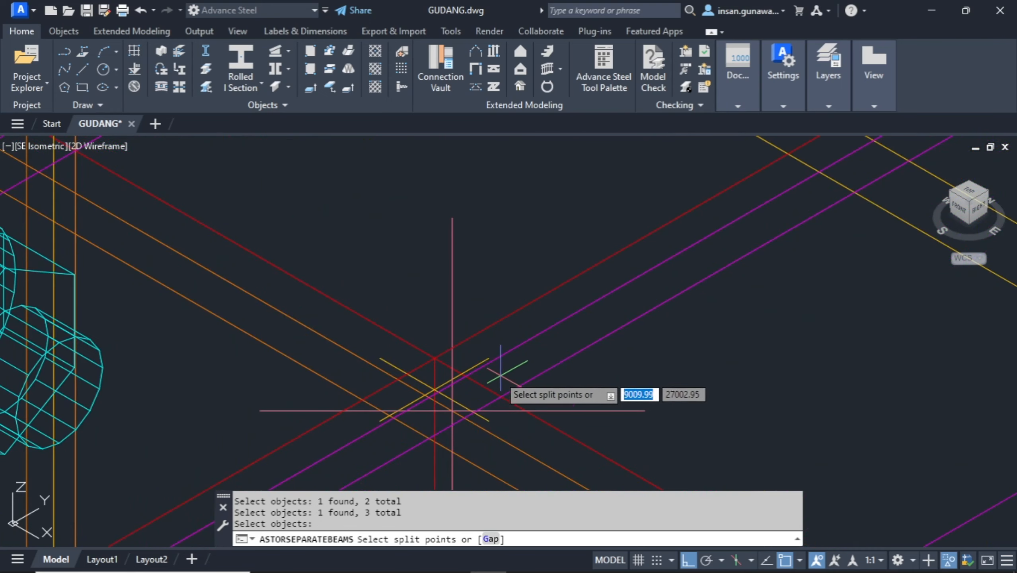
click(433, 356)
click(429, 343)
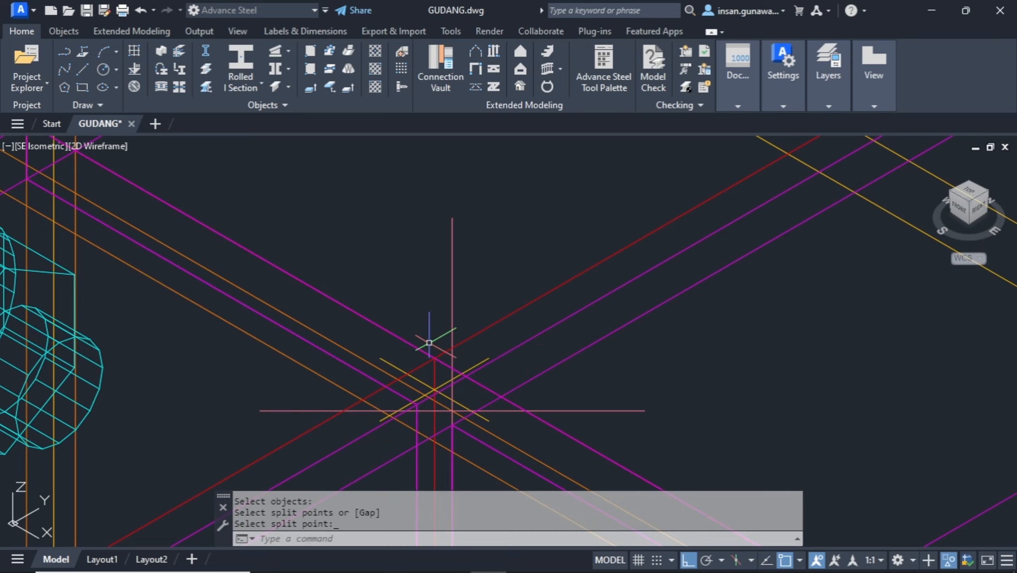
Inspect the splits at the middle columns by selecting beam segments one at a time and clearing each selection.
scroll(429, 343, down, 5)
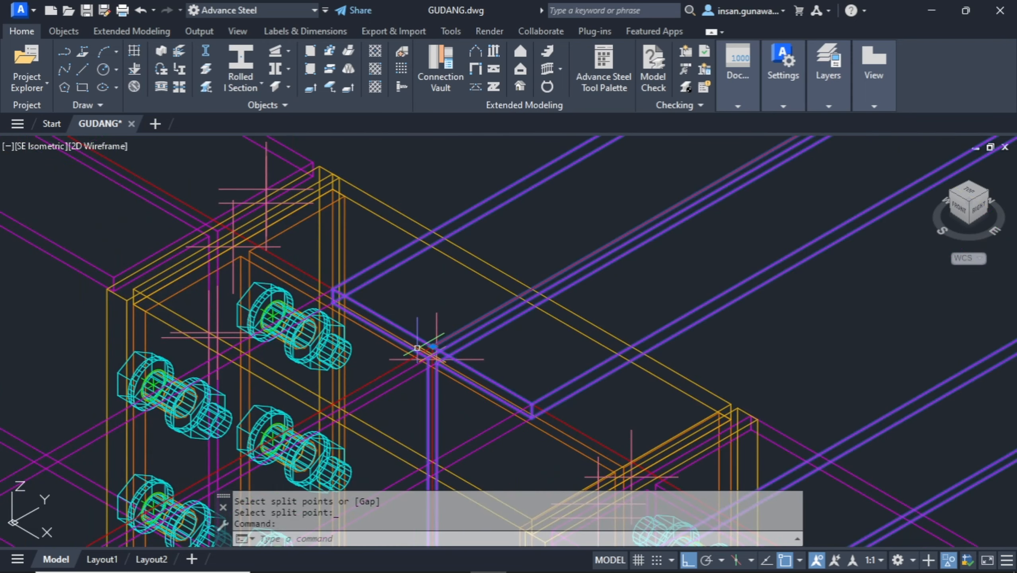
key(Escape)
scroll(447, 356, down, 10)
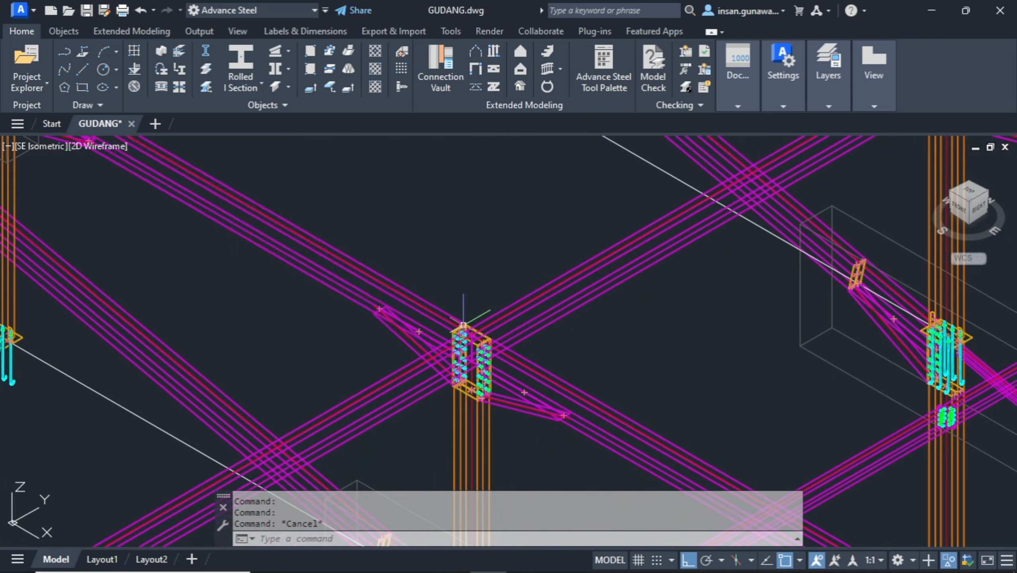
scroll(427, 293, down, 5)
click(352, 220)
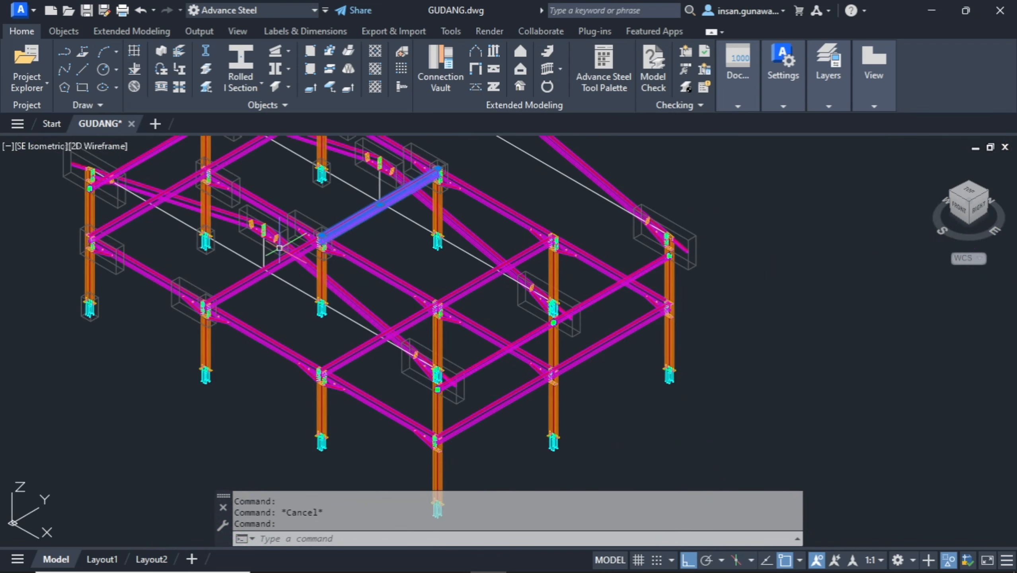
key(Escape)
click(264, 268)
key(Escape)
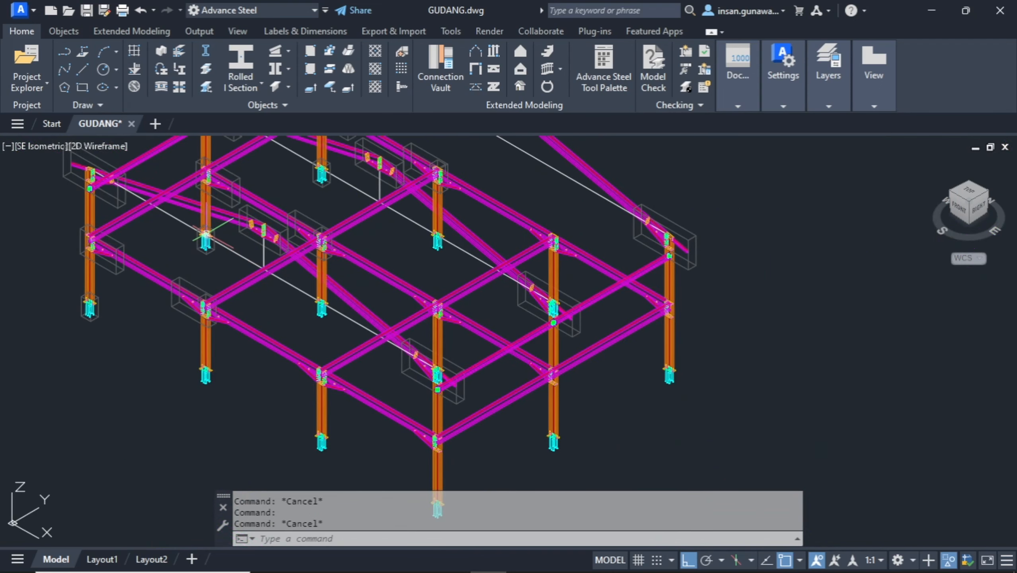
click(195, 183)
key(Escape)
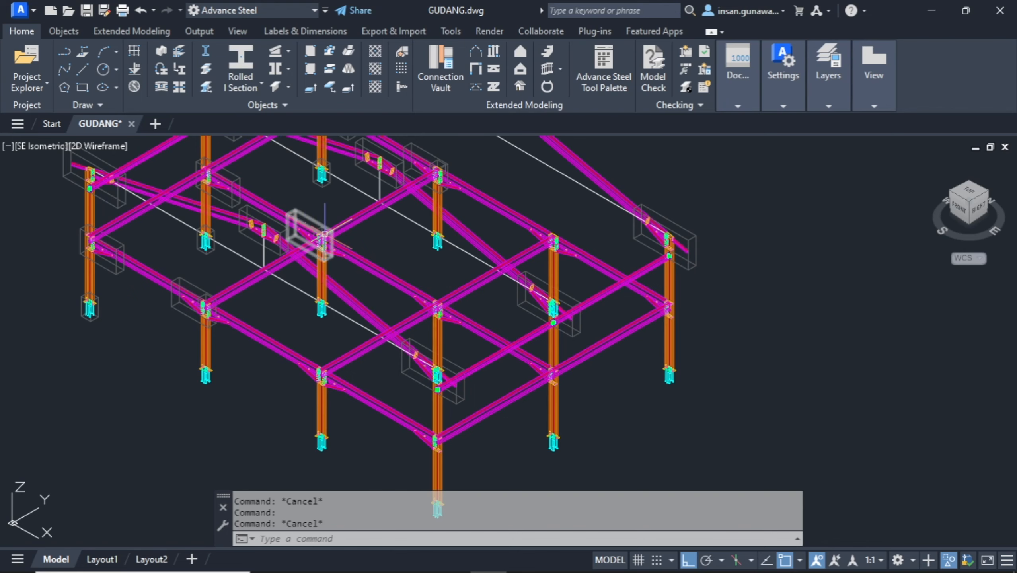
Examine the front bays of the lower-level framing, looking at the longitudinal beams and the open spans between them.
middle_drag(372, 259, 498, 296)
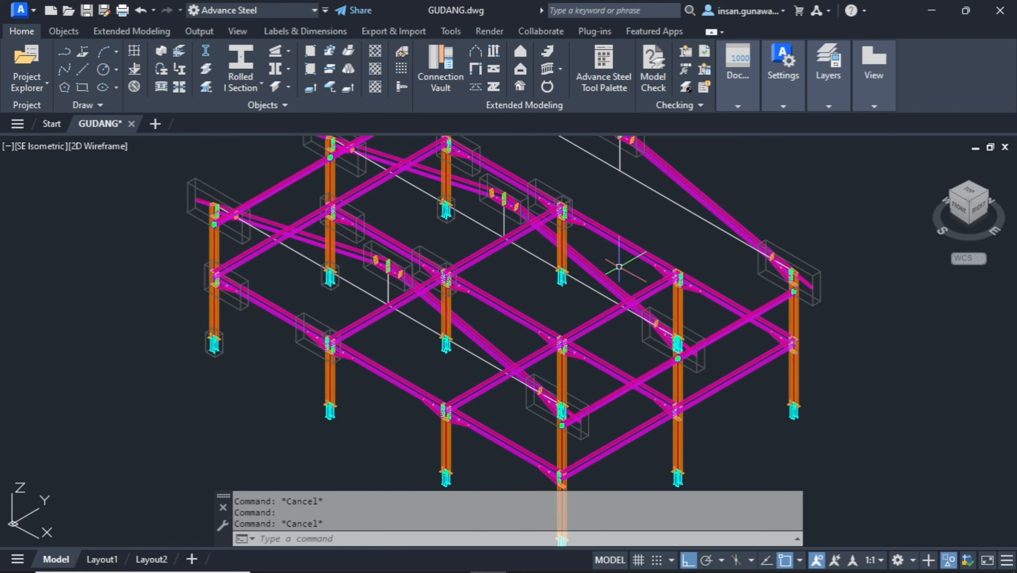
shift+middle_drag(666, 292, 618, 281)
shift+middle_drag(717, 283, 769, 302)
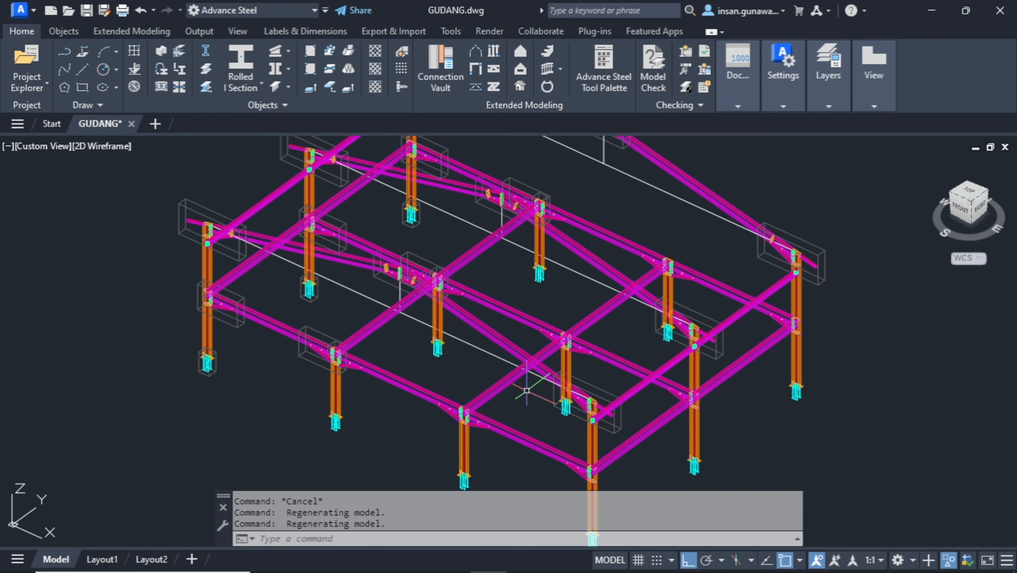
scroll(520, 392, up, 2)
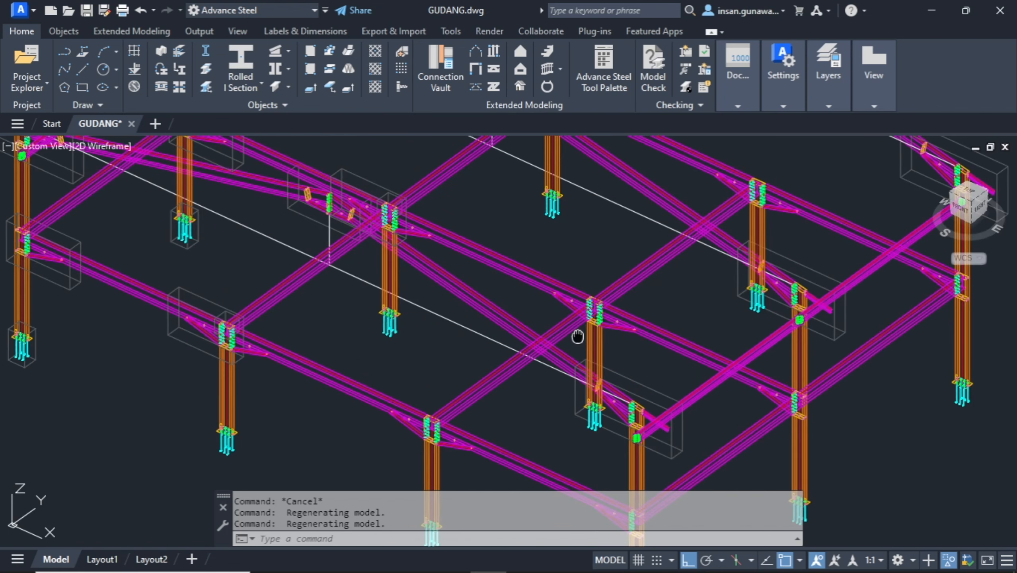
middle_drag(577, 337, 533, 265)
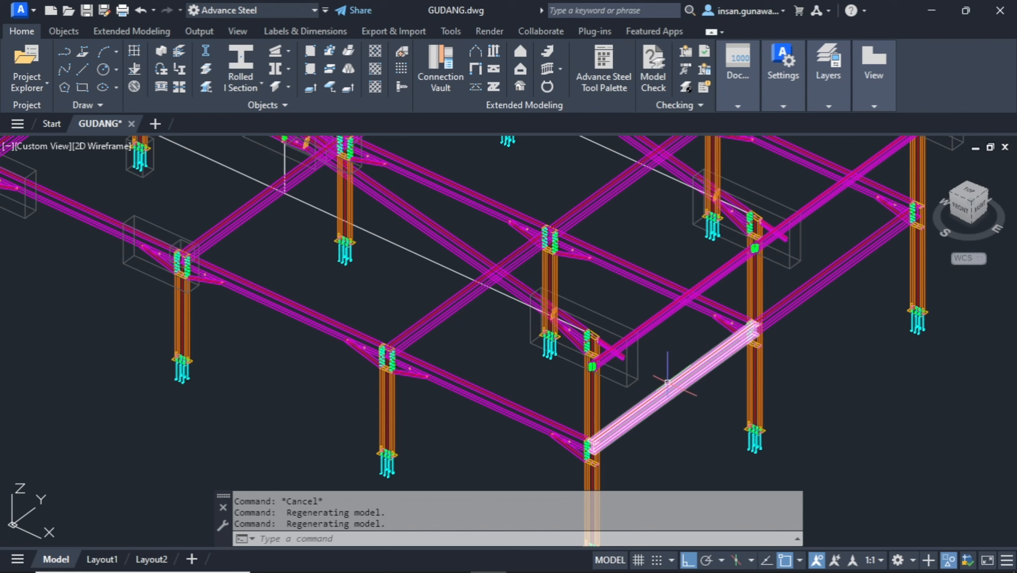
mouse_move(667, 382)
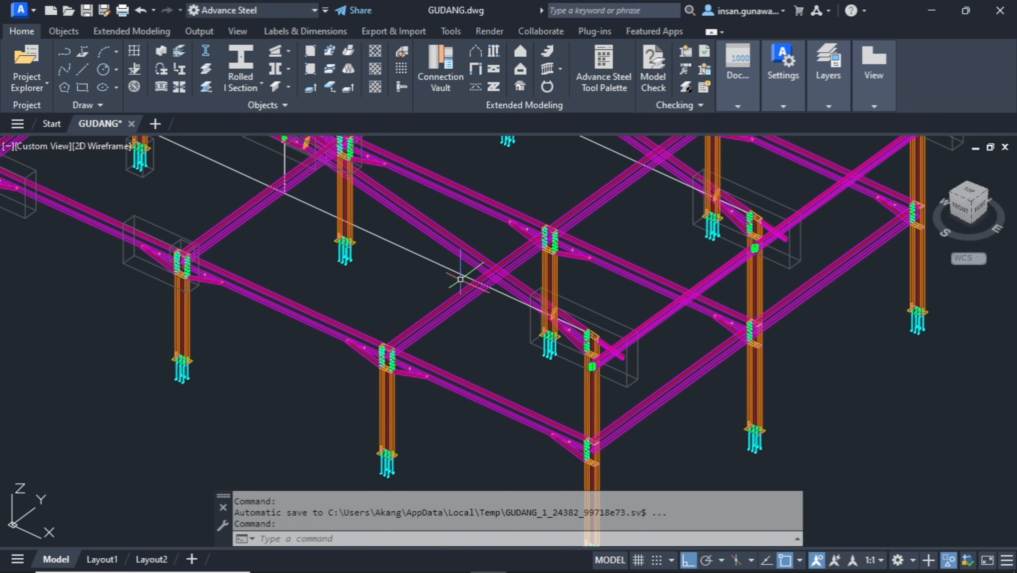
middle_drag(460, 279, 518, 318)
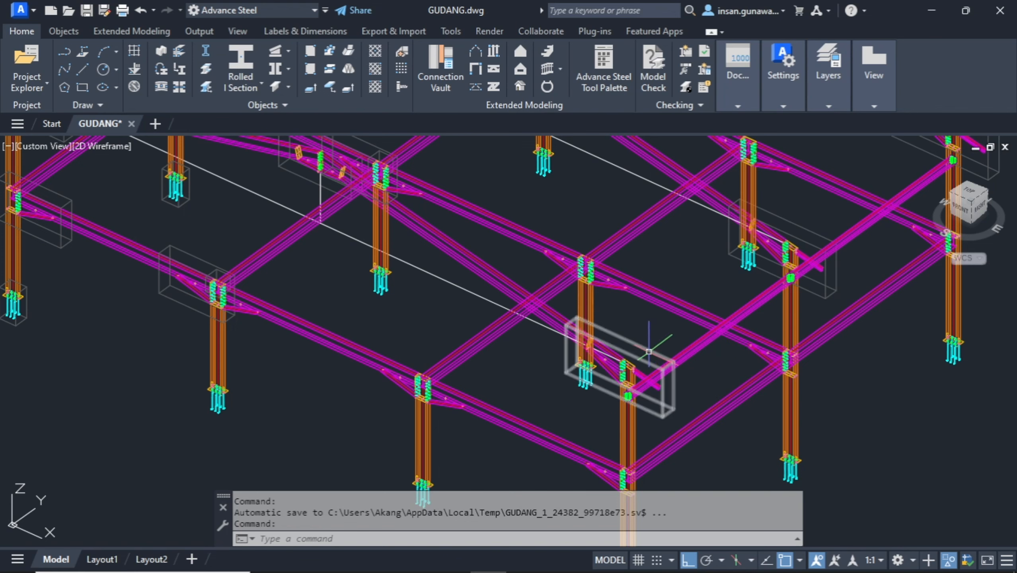
middle_drag(645, 352, 598, 243)
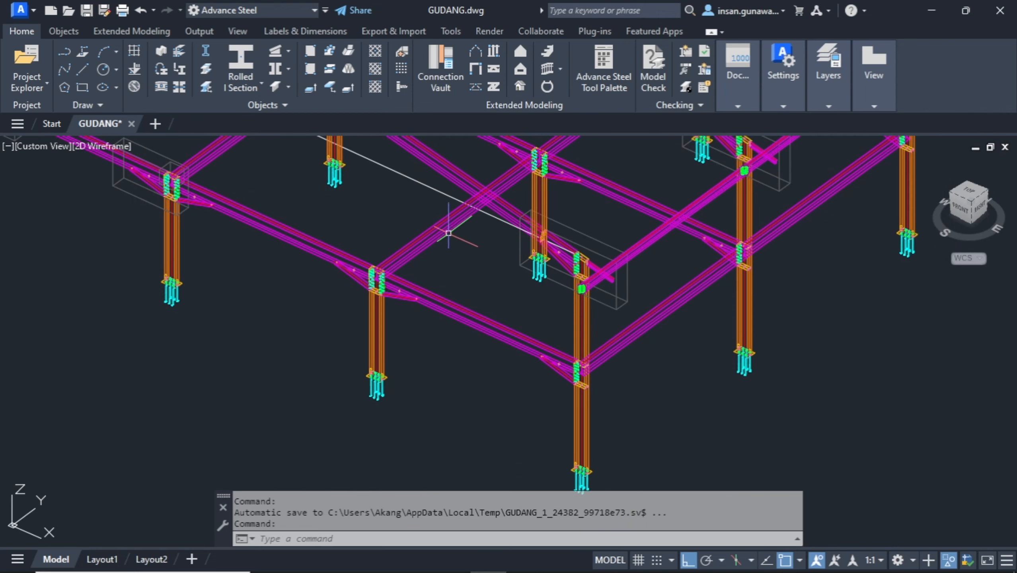
Model a rolled I-section cross beam from the second longitudinal beam's midpoint at 12000, 21000, 3000 to the front outer longitudinal beam's midpoint in the same bay.
click(244, 60)
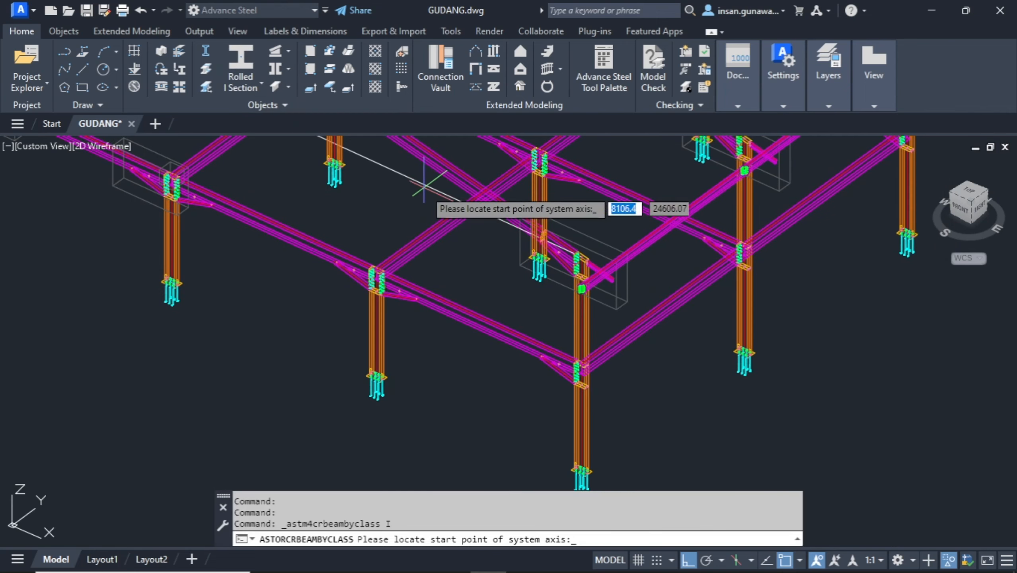
scroll(441, 203, up, 4)
scroll(523, 278, down, 4)
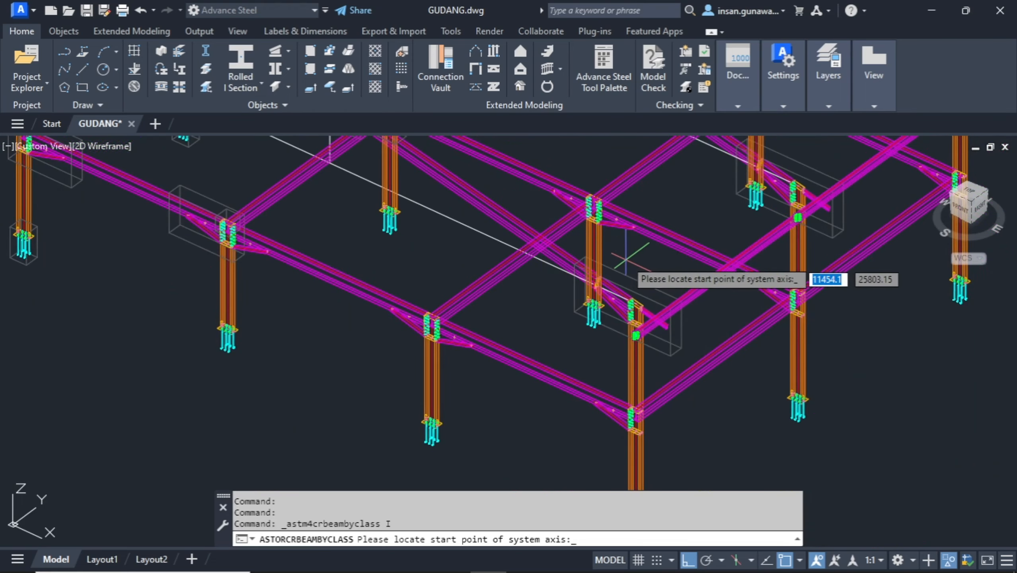
shift+middle_drag(625, 256, 566, 289)
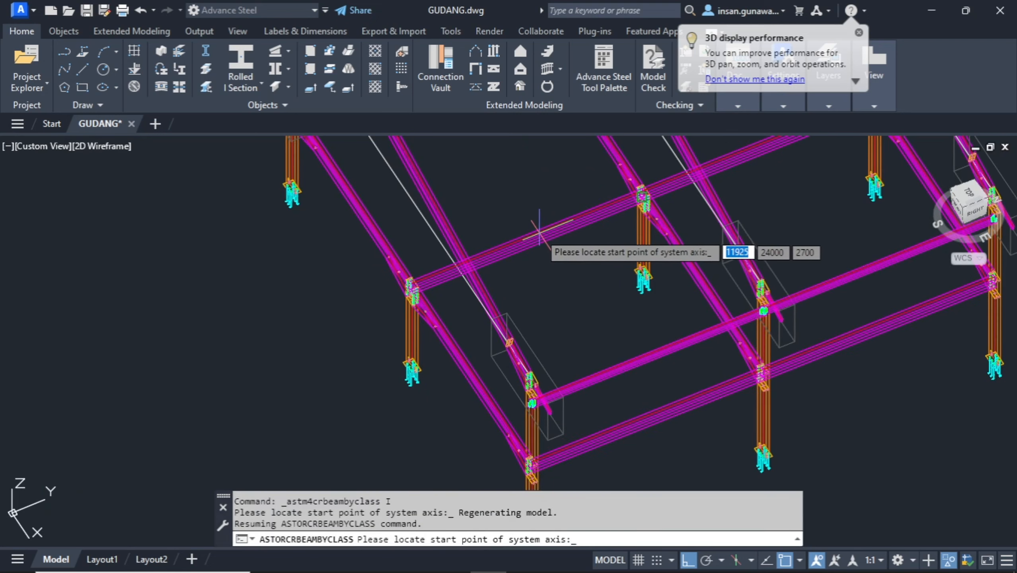
scroll(540, 232, up, 3)
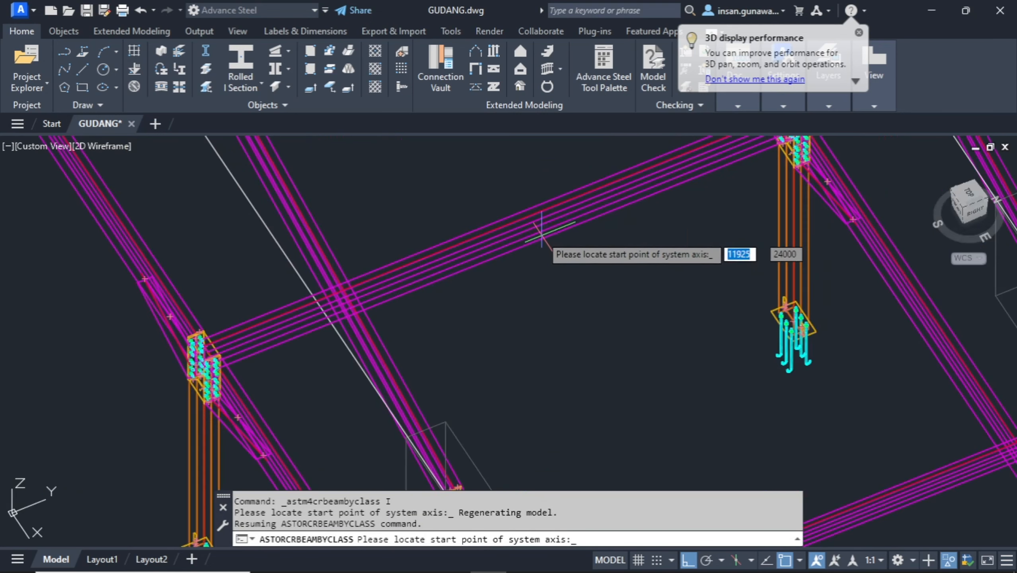
shift+right_click(523, 246)
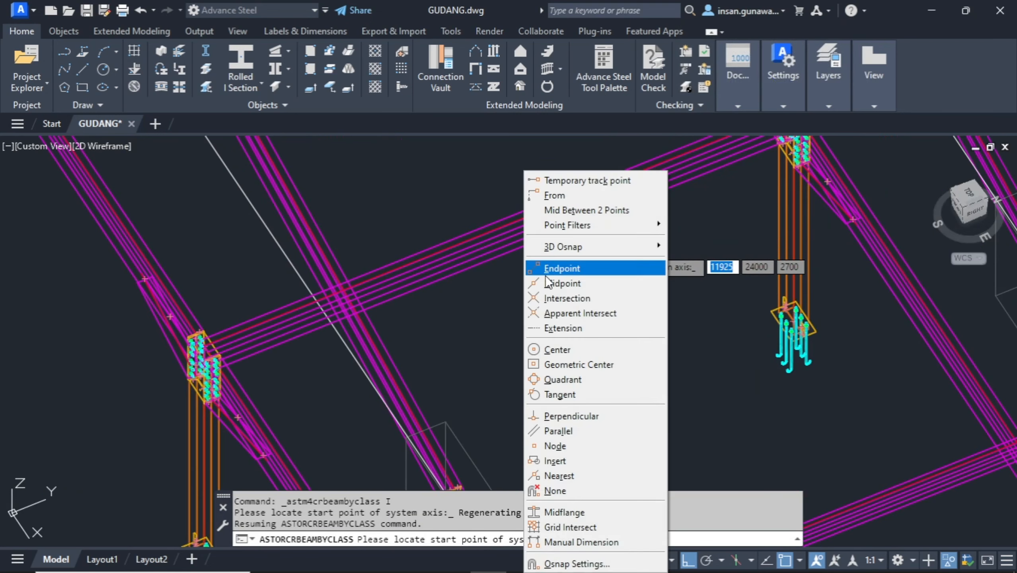
click(561, 283)
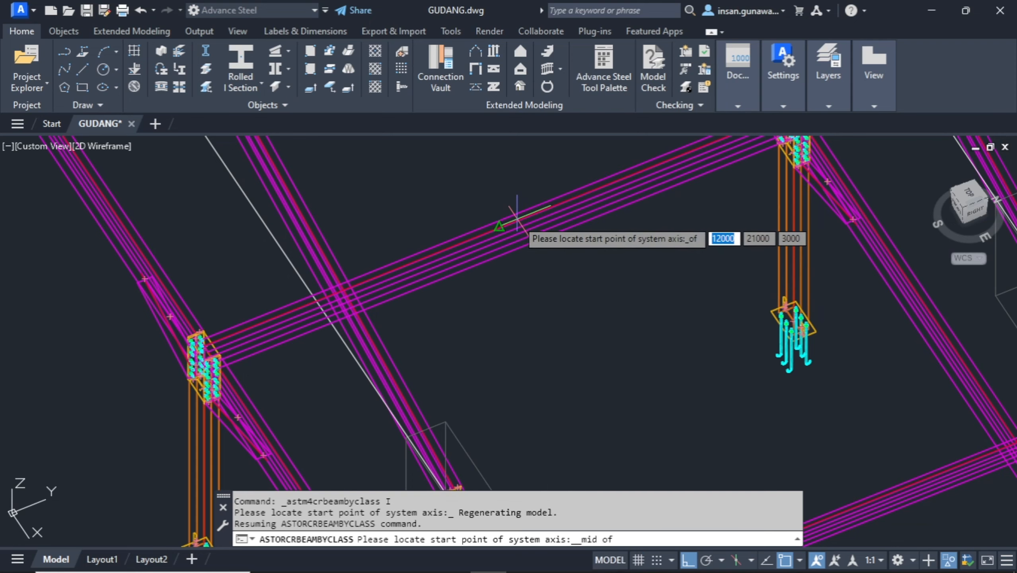
click(517, 217)
scroll(521, 273, down, 3)
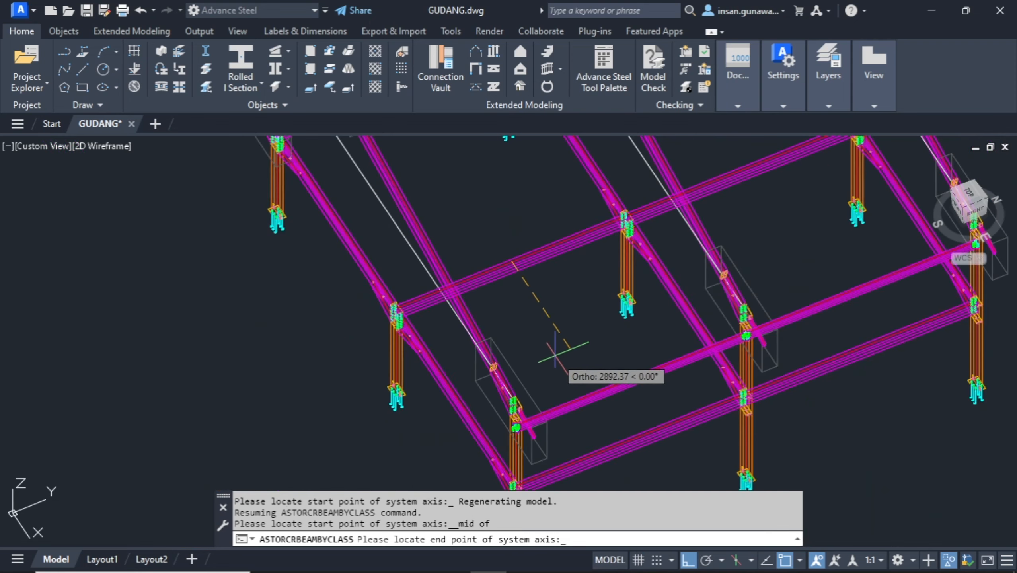
scroll(636, 431, up, 5)
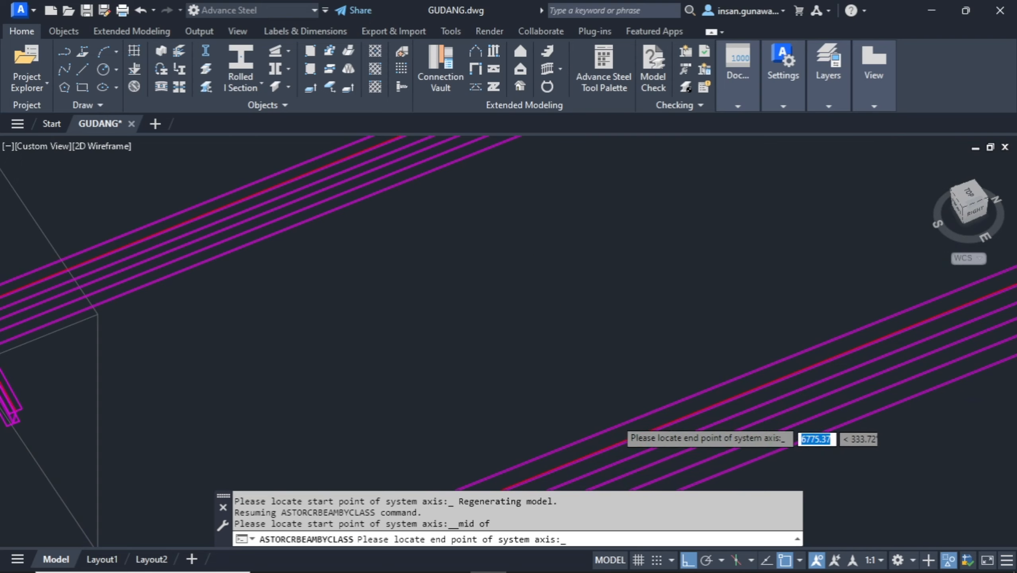
scroll(618, 421, down, 5)
scroll(428, 141, up, 7)
middle_drag(445, 154, 515, 365)
scroll(499, 284, up, 3)
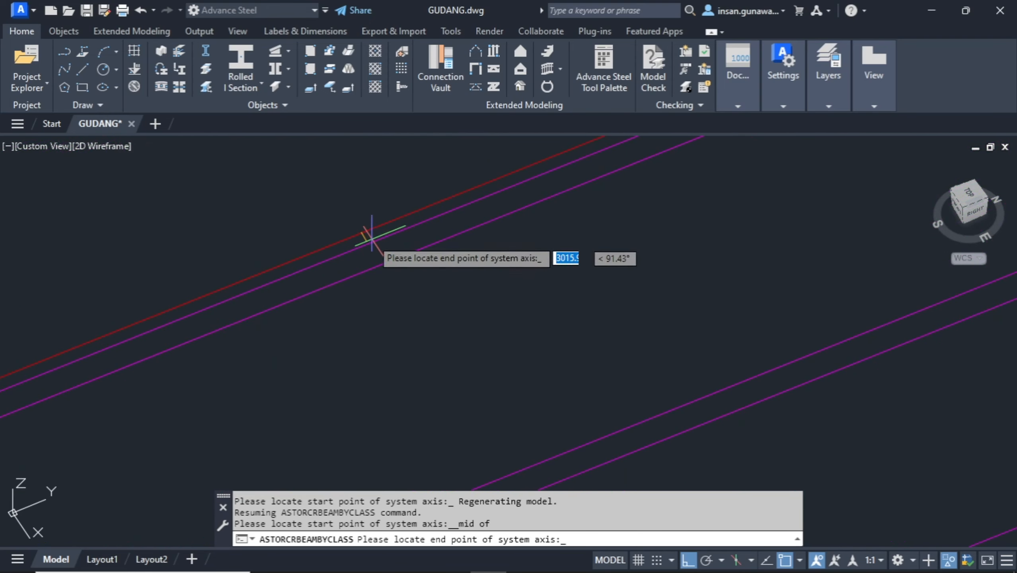
scroll(372, 238, down, 8)
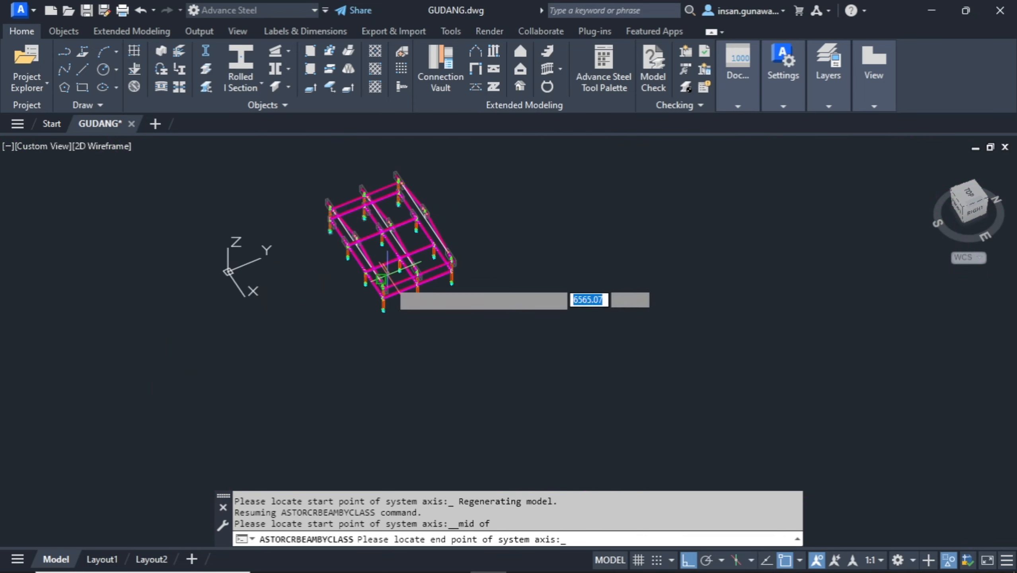
scroll(383, 280, up, 6)
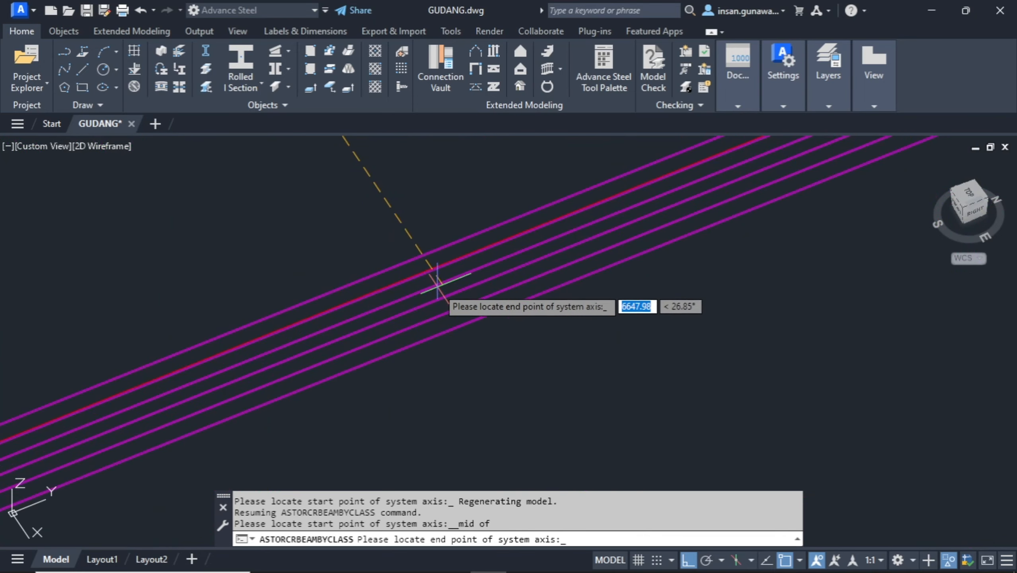
scroll(437, 286, up, 6)
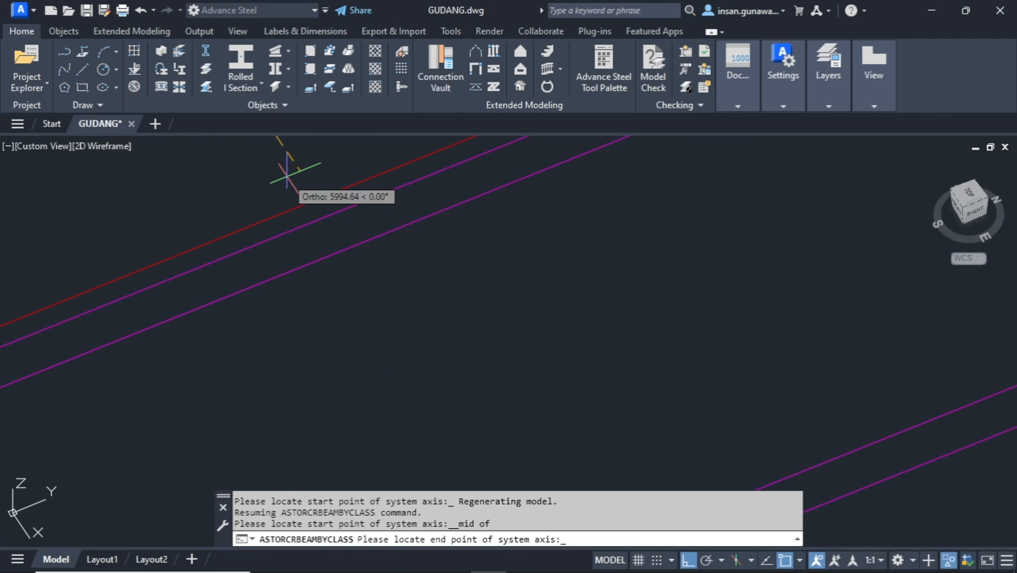
shift+right_click(287, 175)
click(349, 280)
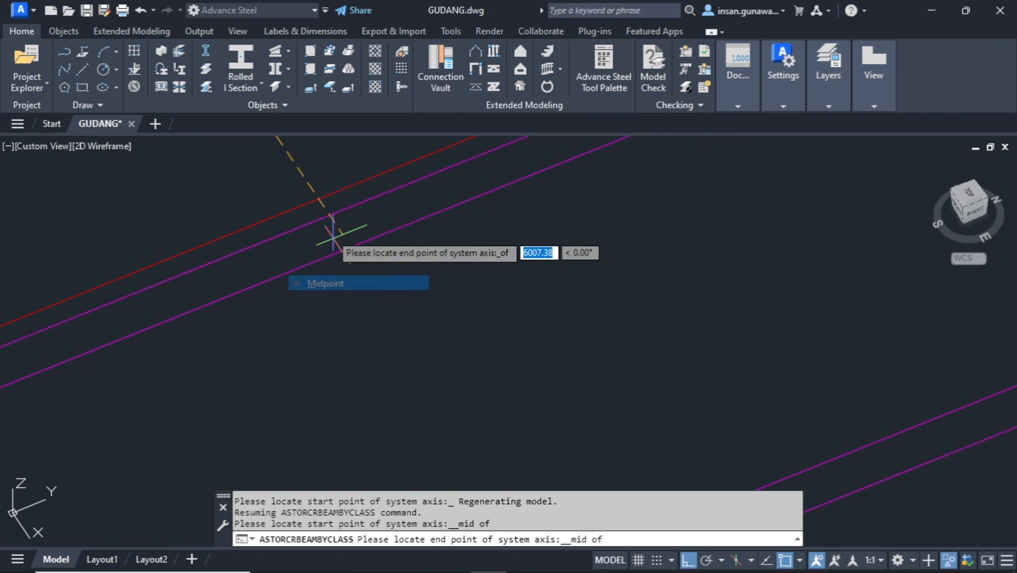
click(317, 199)
scroll(382, 274, up, 3)
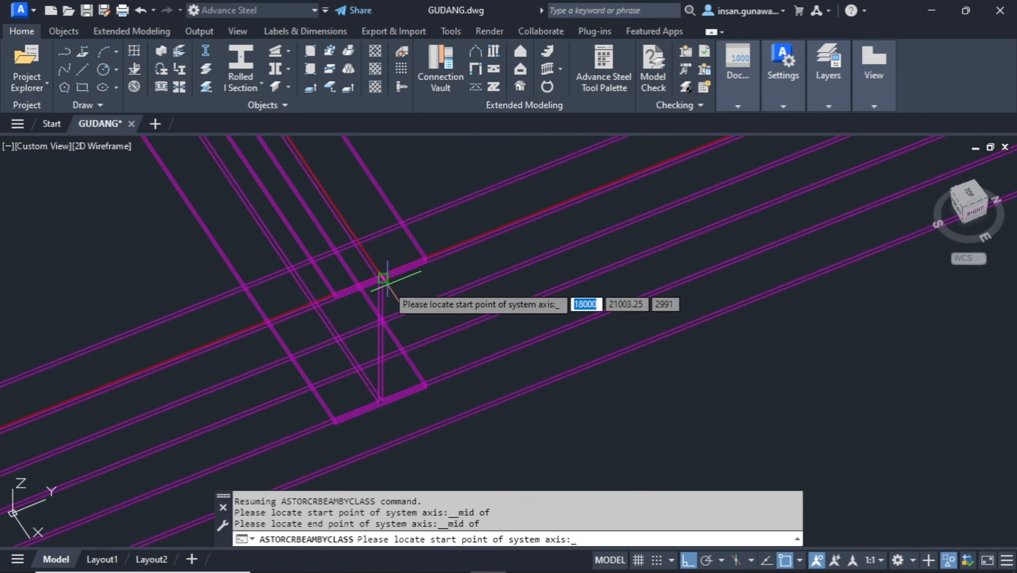
Change the new cross beam's section to Japan JIS - H, H 250x125x6, and close its beam properties.
scroll(401, 277, down, 5)
scroll(453, 341, down, 2)
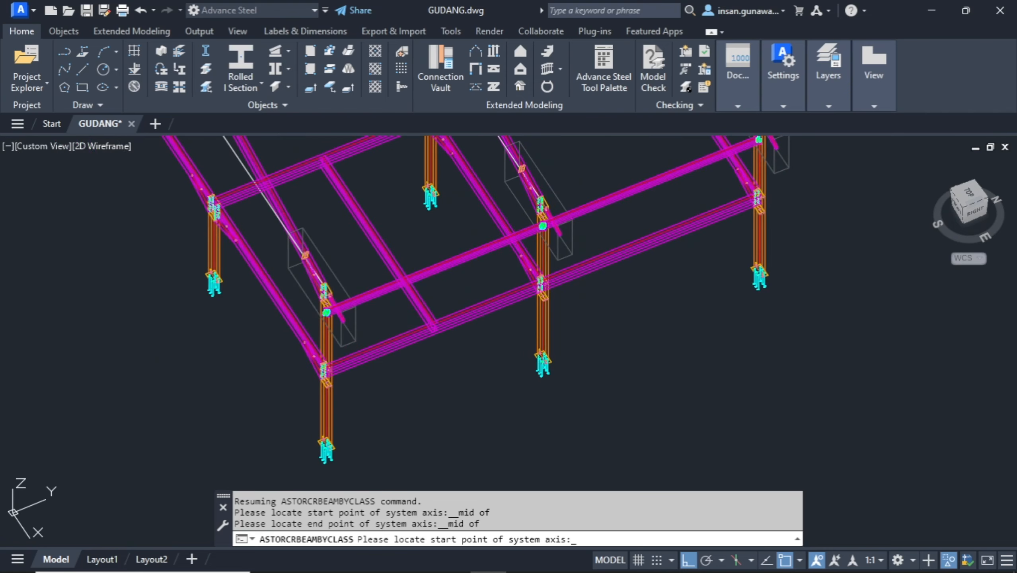
key(Return)
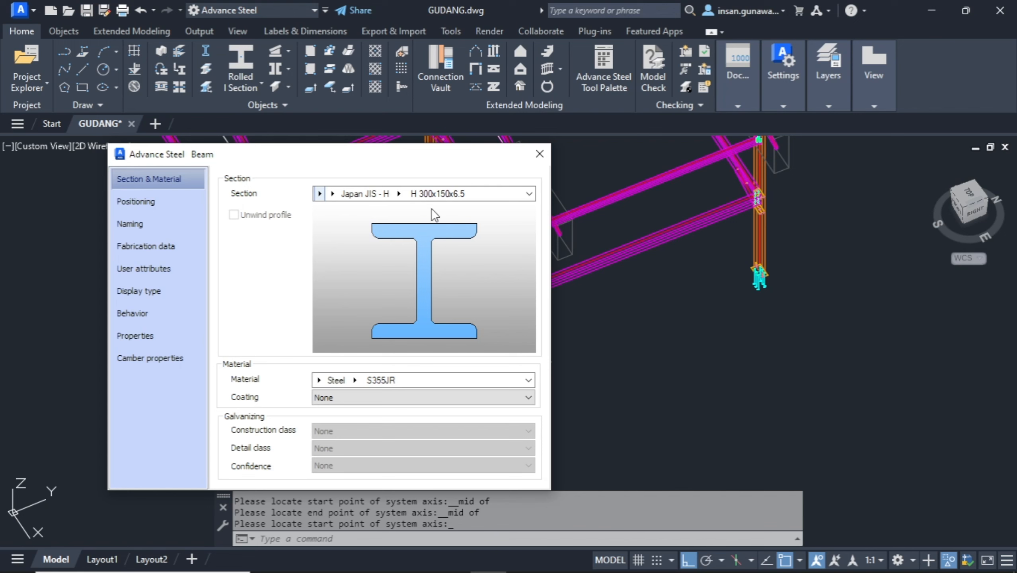
click(399, 194)
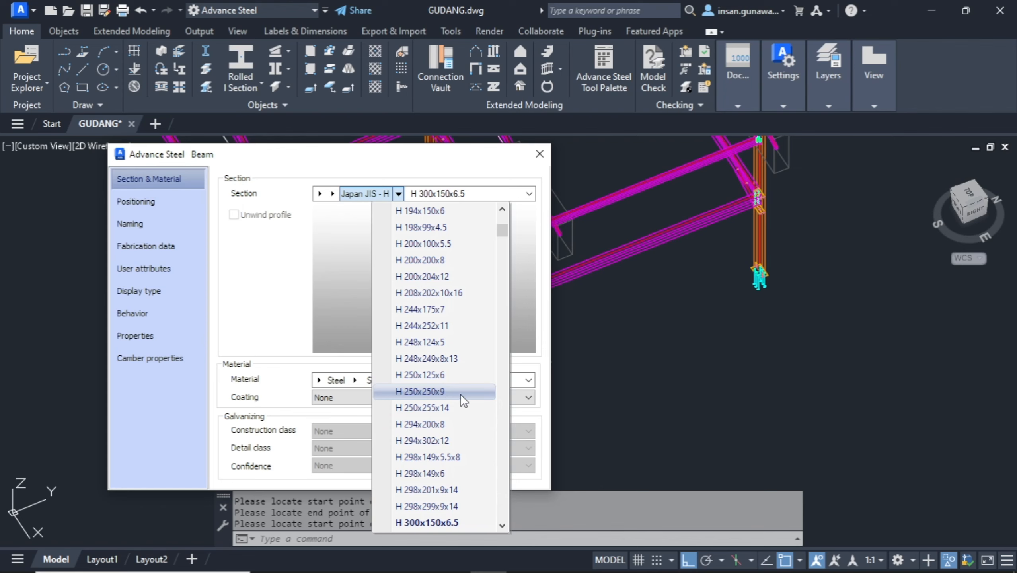
click(451, 375)
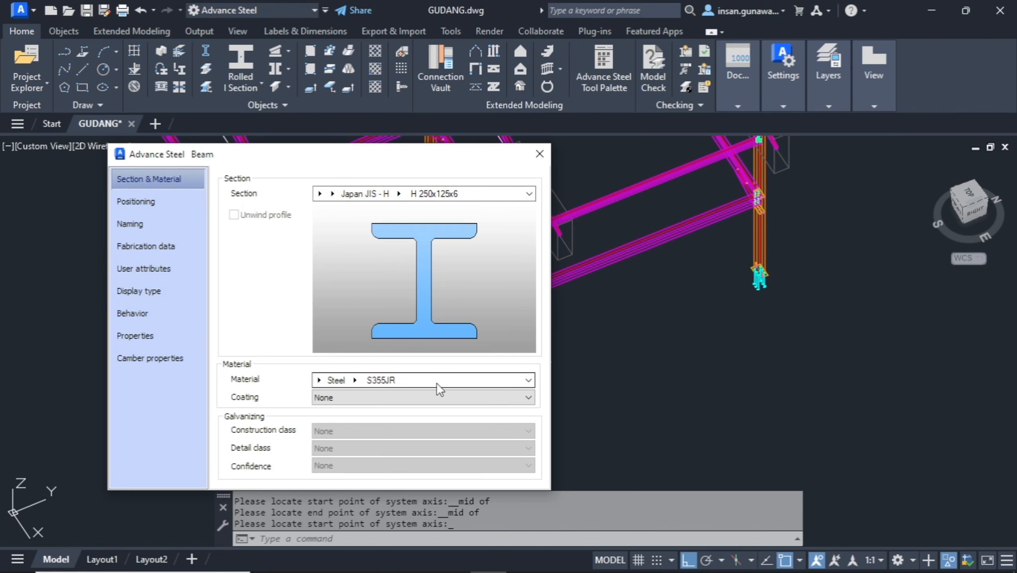
drag(466, 155, 721, 199)
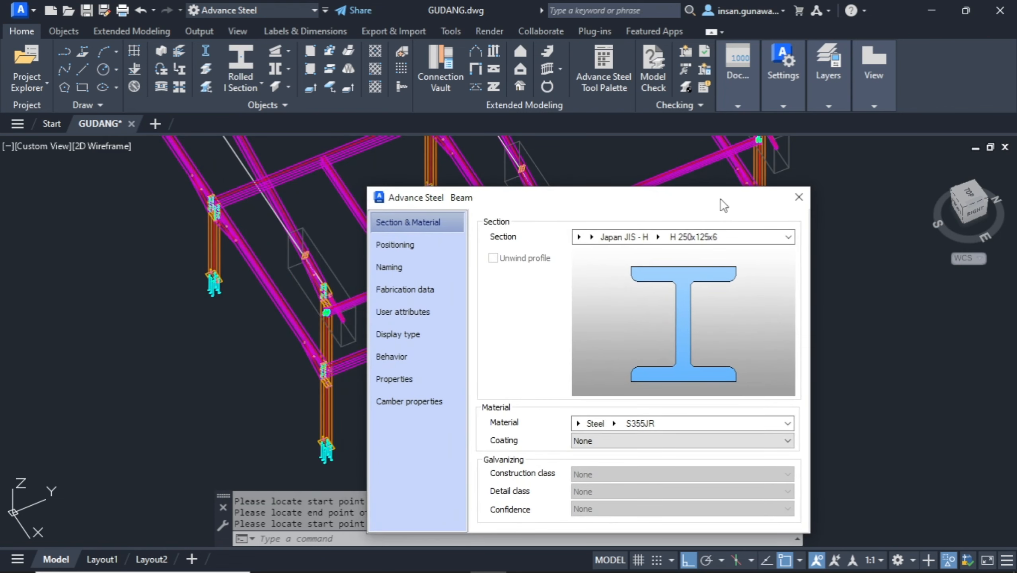
click(805, 203)
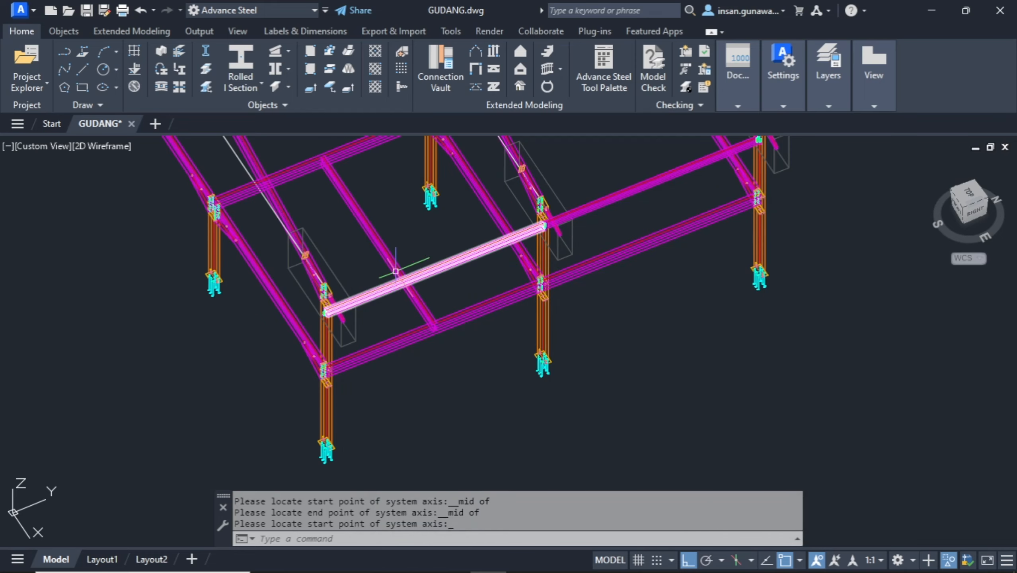
Move the cross beam 1000 along the longitudinal beams in the negative Y direction, towards the bay's outer corner columns.
mouse_move(415, 253)
shift+middle_down()
mouse_move(443, 250)
mouse_move(422, 237)
shift+middle_up()
middle_click(422, 237)
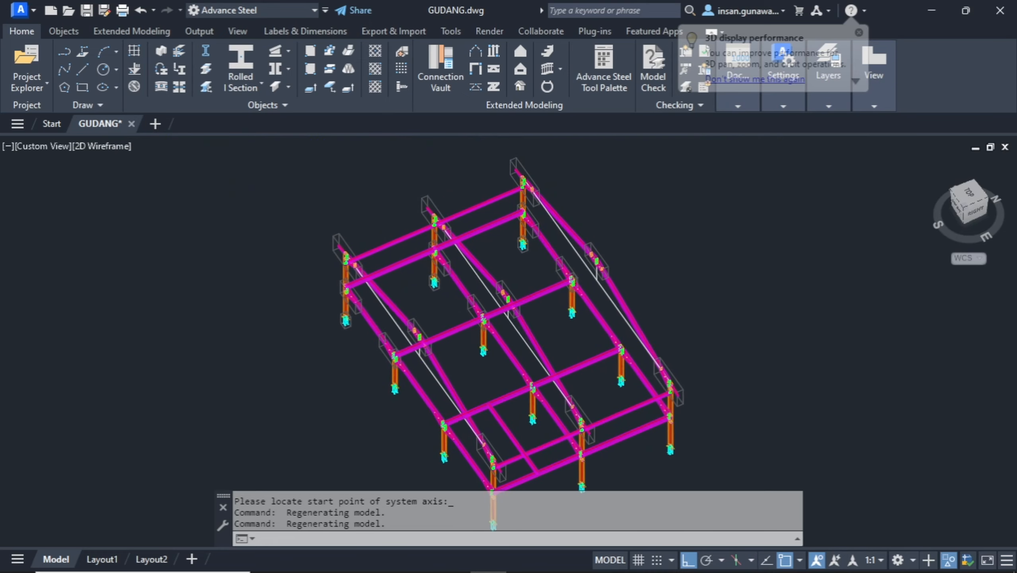
scroll(494, 404, up, 5)
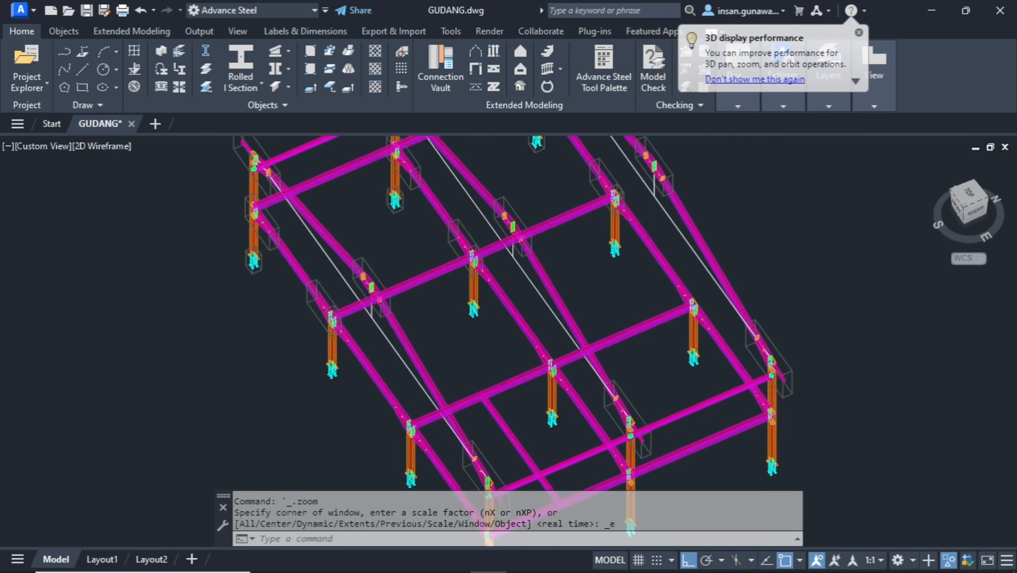
middle_drag(495, 404, 526, 232)
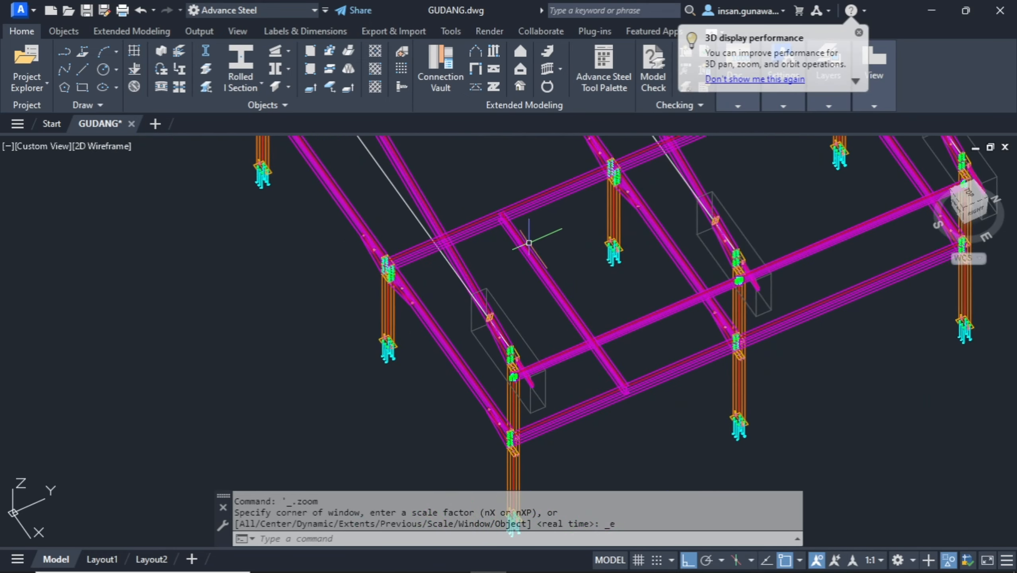
scroll(527, 243, up, 3)
scroll(527, 243, down, 2)
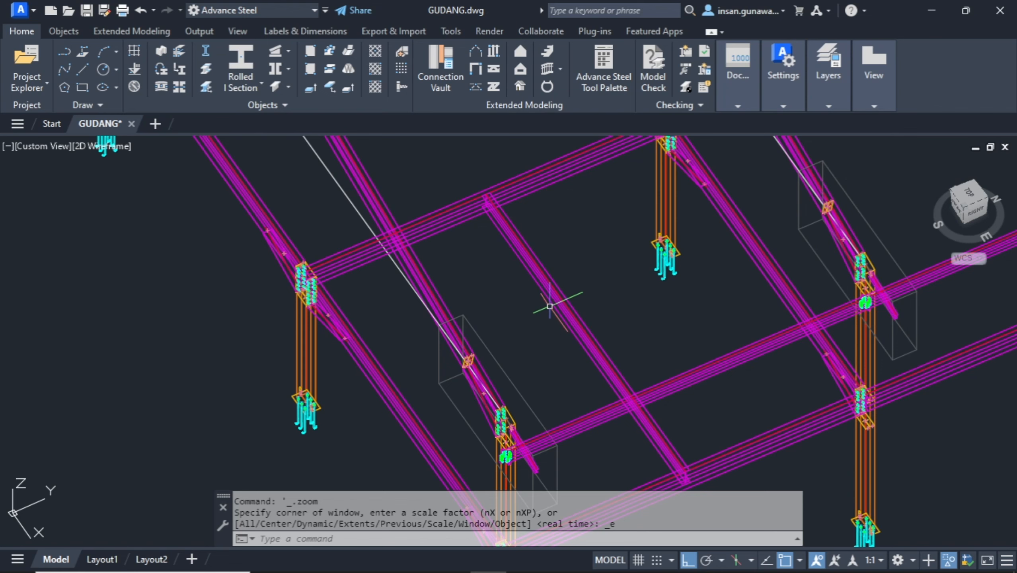
middle_drag(586, 289, 583, 258)
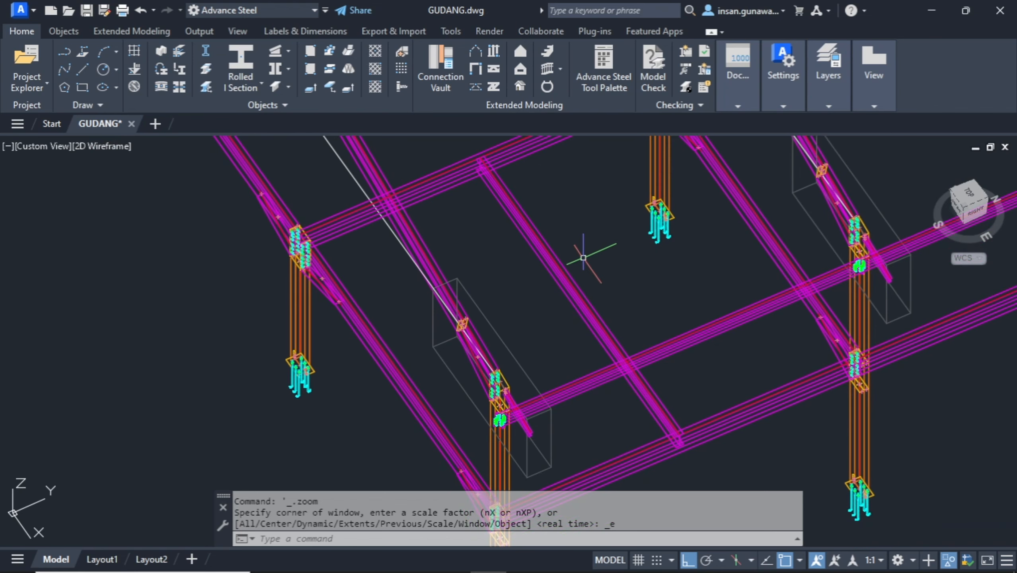
text(m)
key(Return)
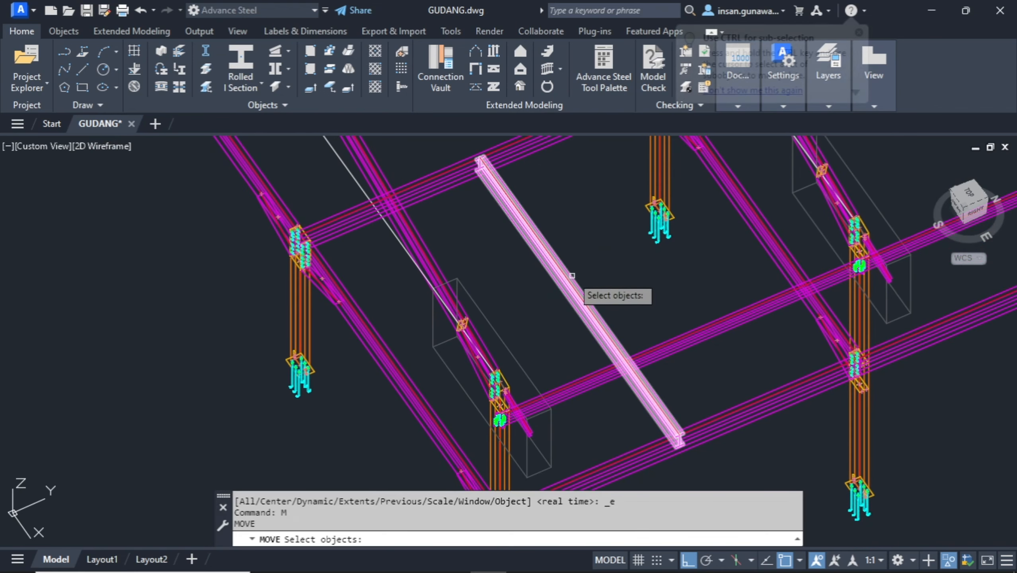
click(568, 275)
key(Return)
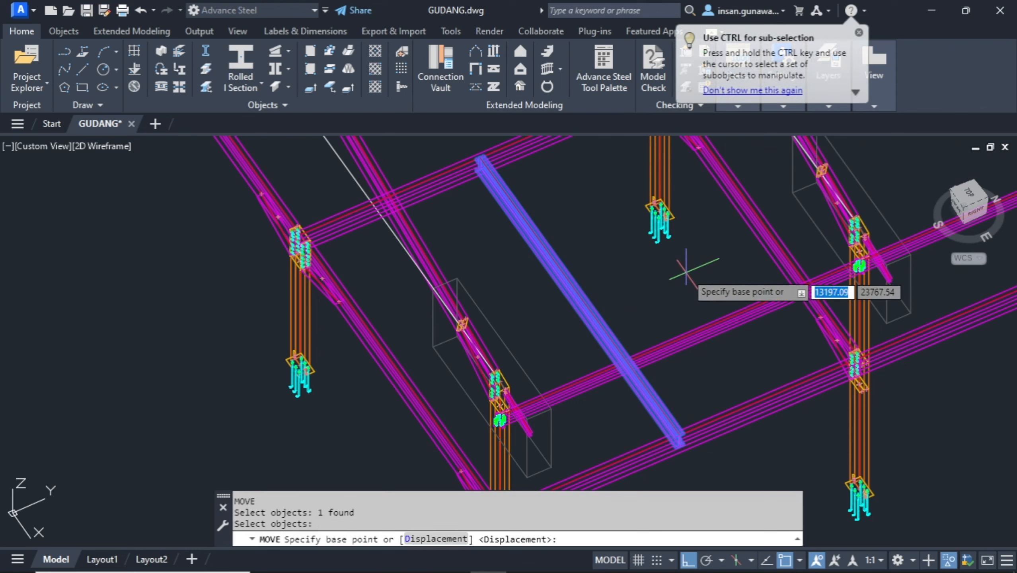
click(684, 272)
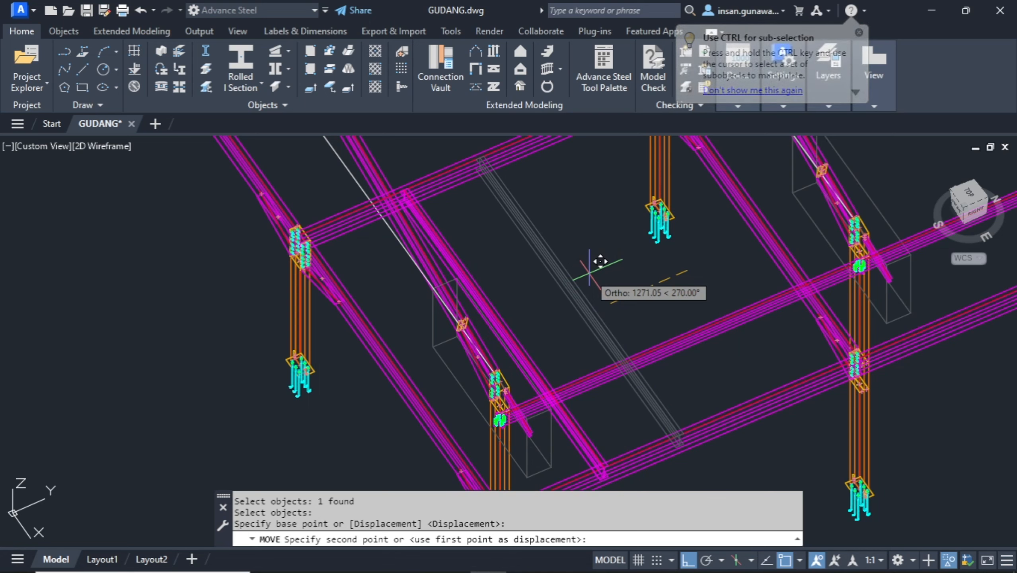
text(1000)
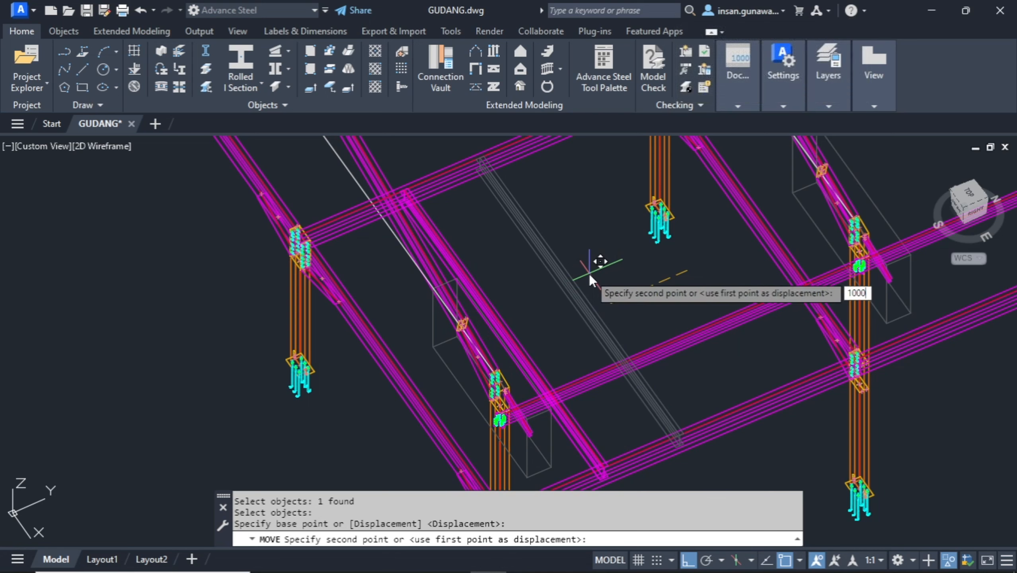
key(Return)
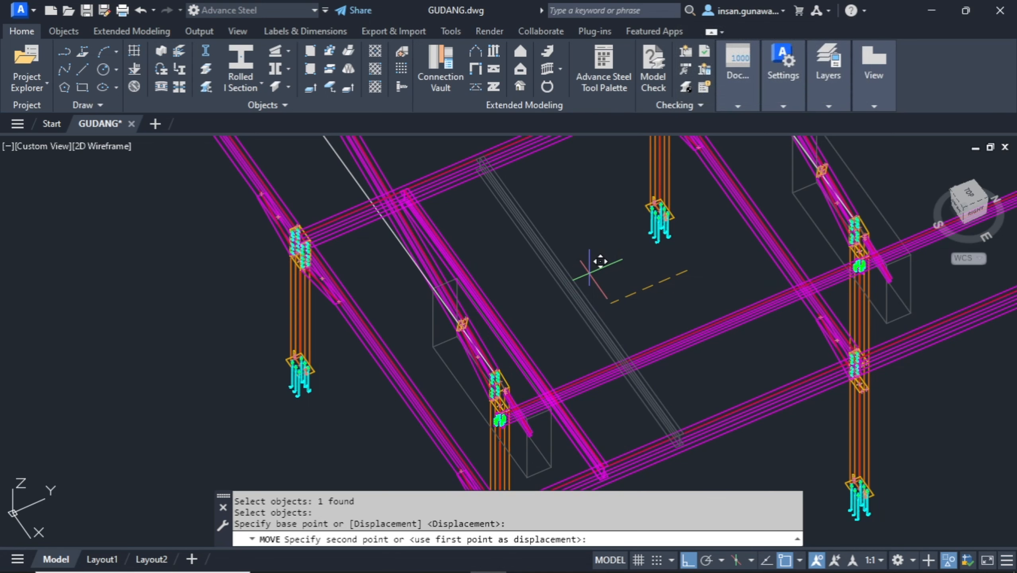
Copy the cross beam once within the same bay, 2000 away in the positive Y direction.
scroll(589, 273, down, 5)
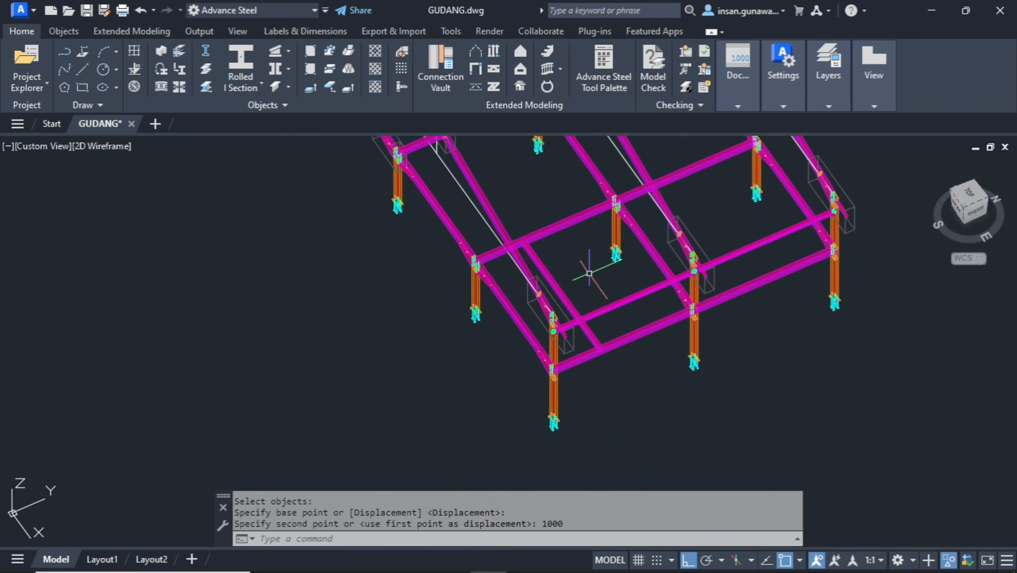
scroll(589, 273, up, 3)
text(c)
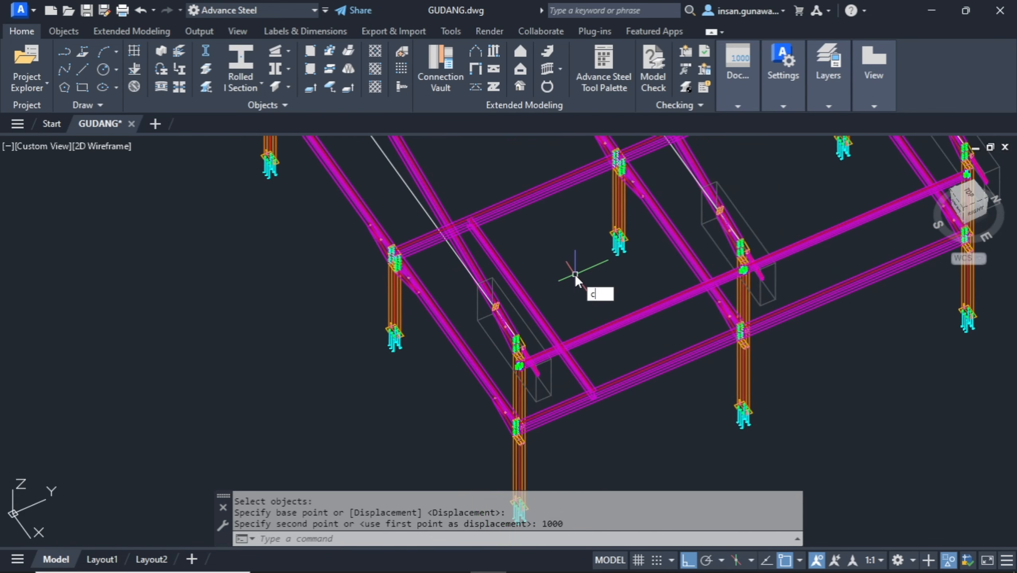
text(o)
key(Return)
click(525, 293)
key(Return)
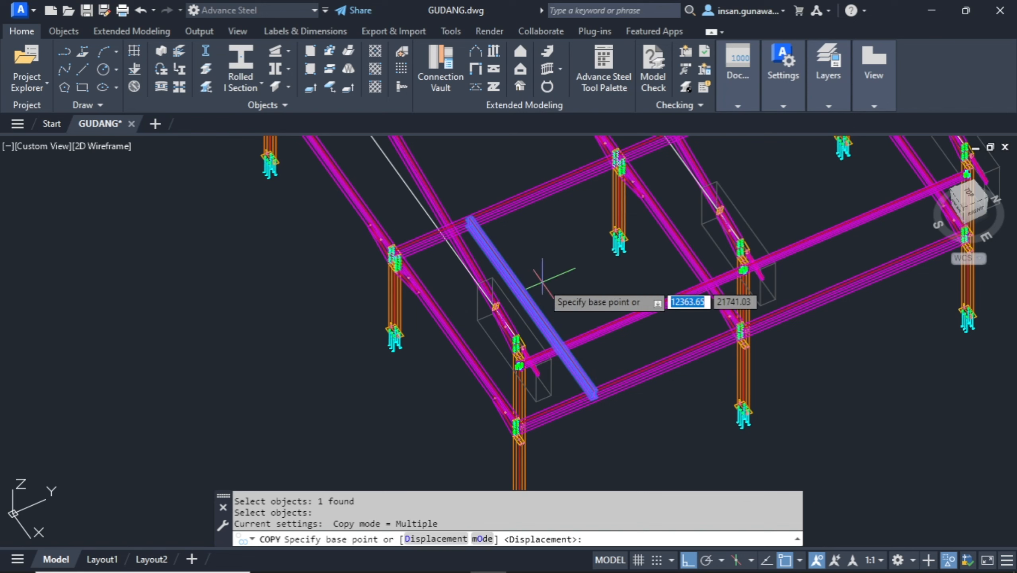
click(549, 287)
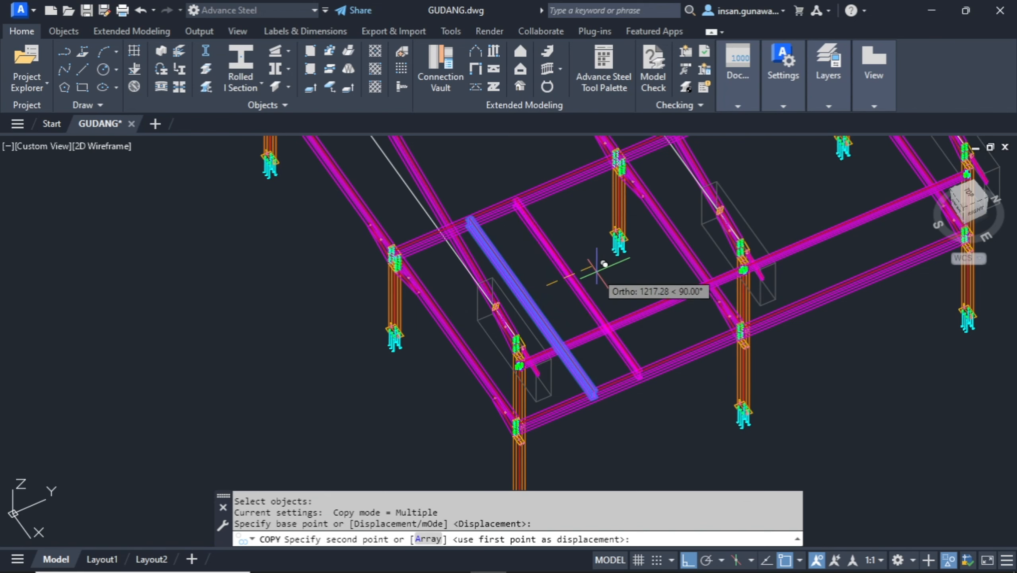
text(200)
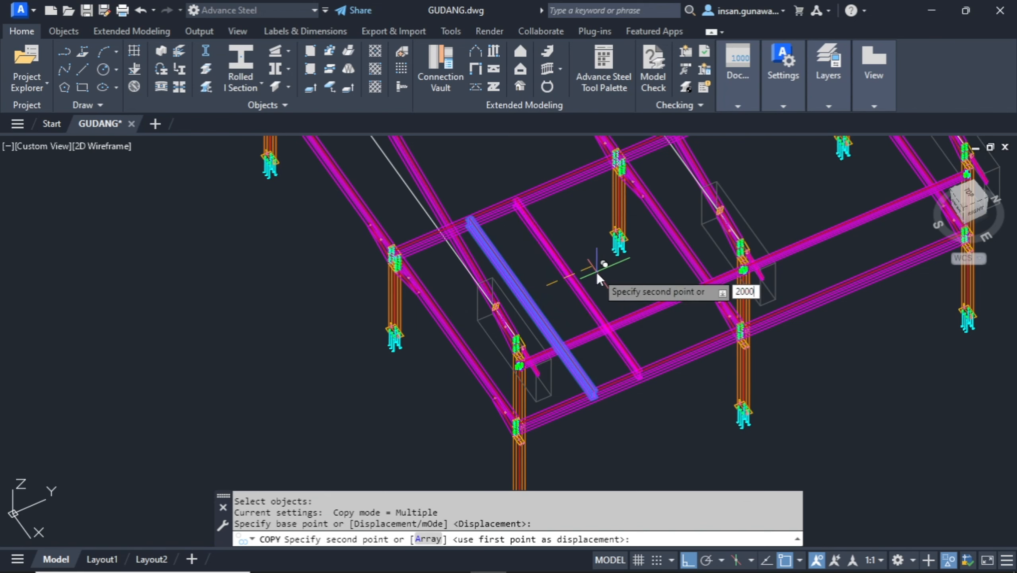
text(0)
key(Return)
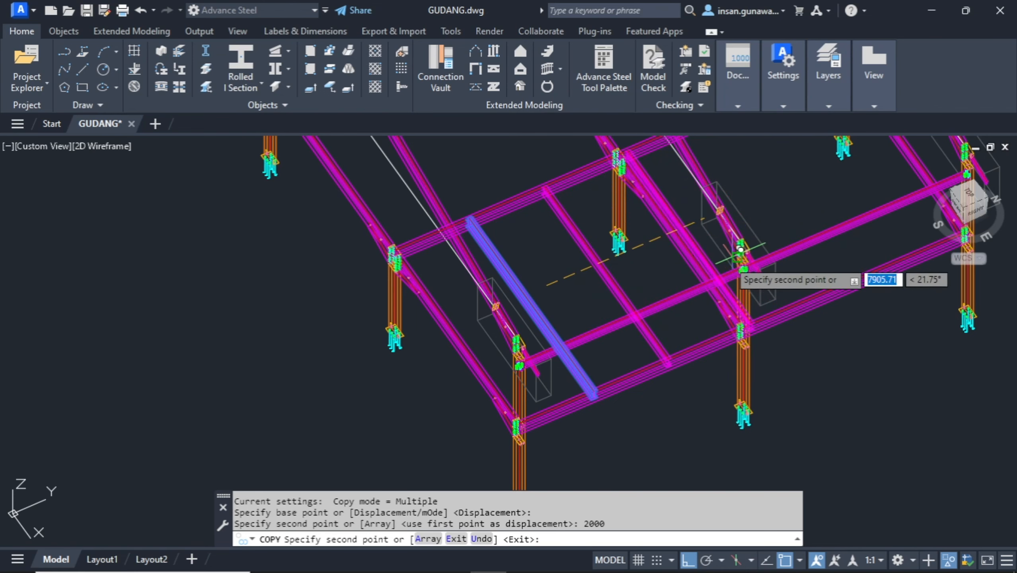
middle_drag(759, 225, 586, 302)
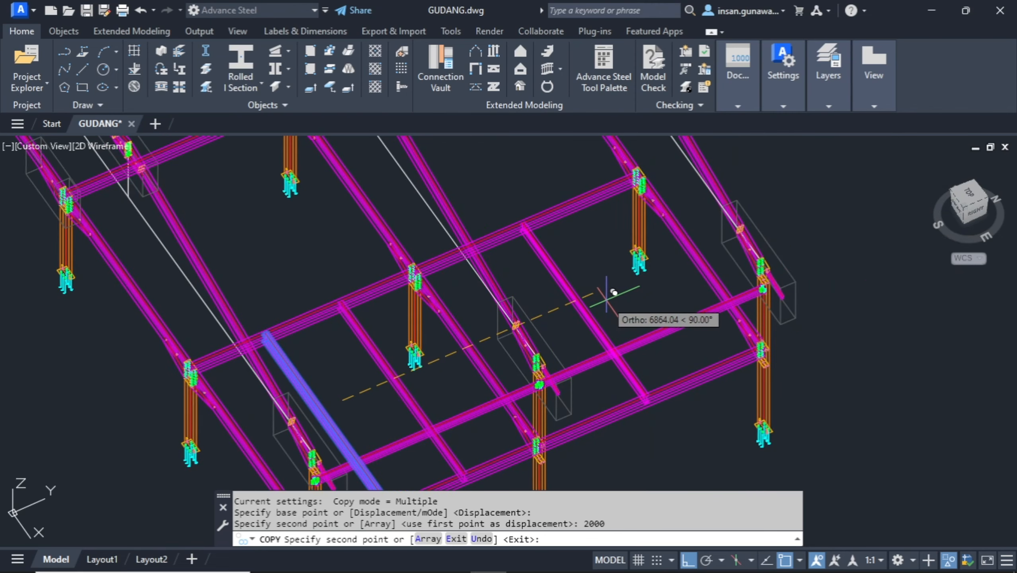
key(Escape)
Copy both cross beams 6000 in the positive Y direction into the adjacent front bay.
middle_drag(610, 290, 652, 223)
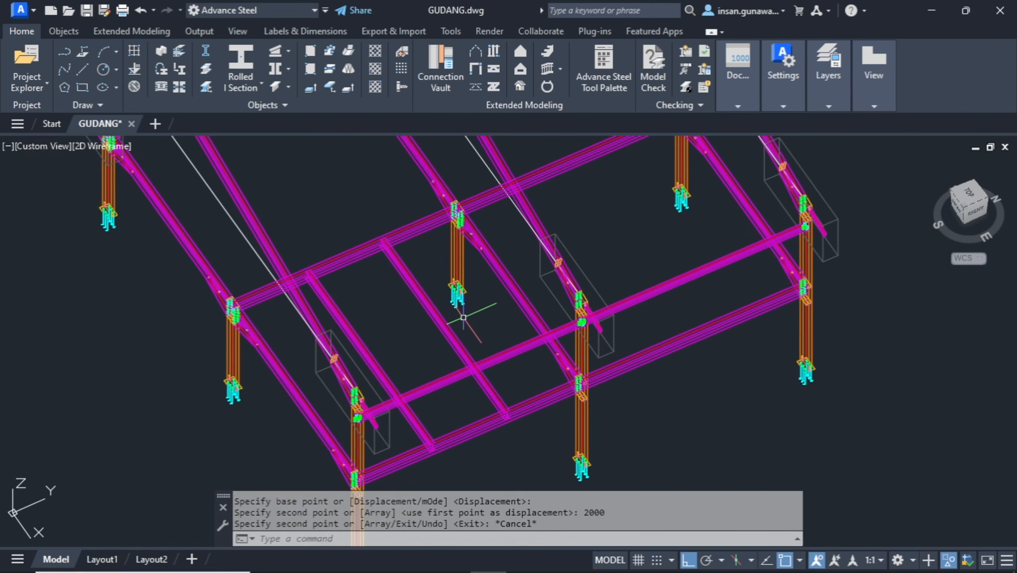
text(co)
key(Return)
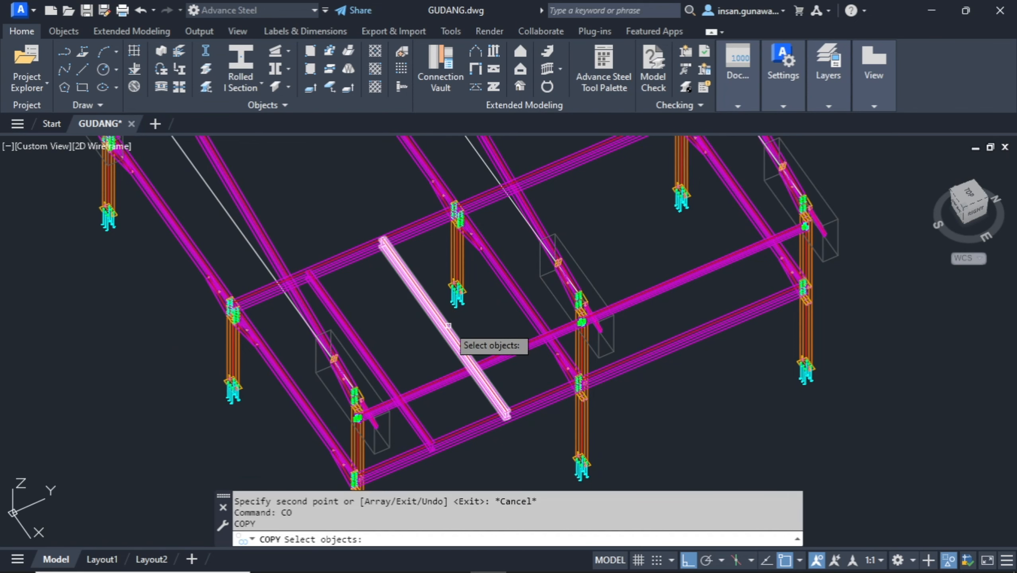
click(449, 331)
click(373, 362)
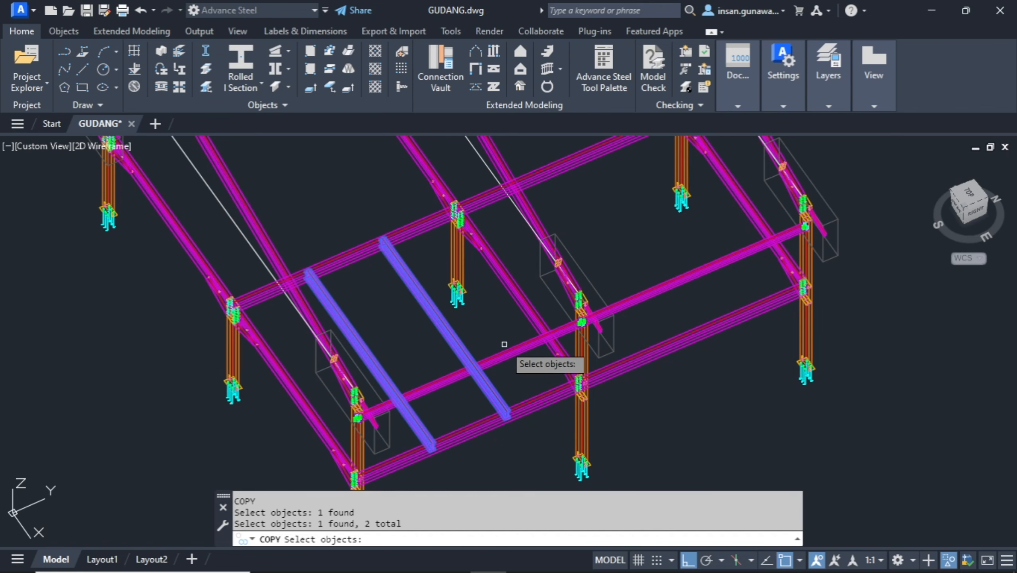
scroll(504, 340, down, 3)
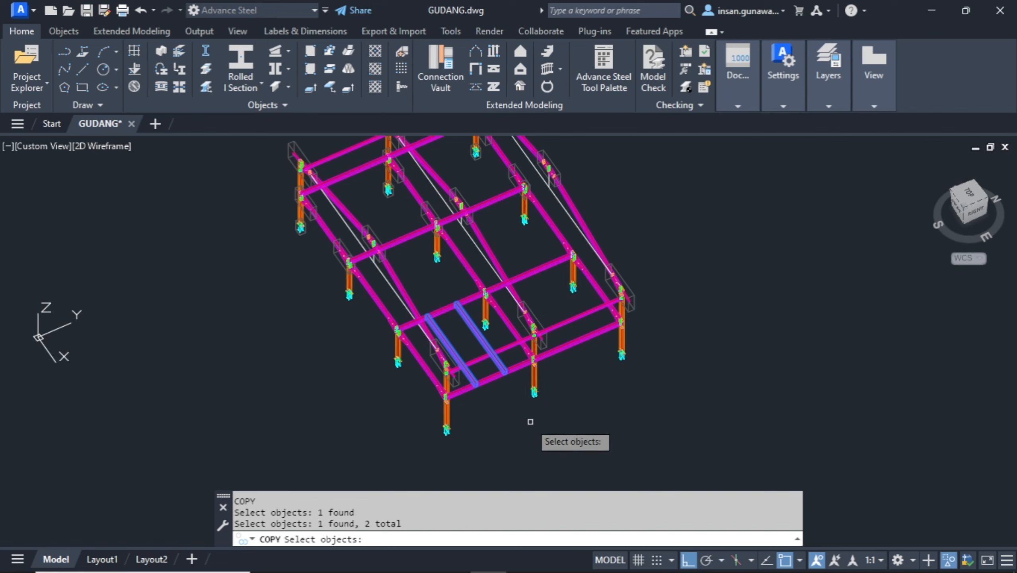
key(Return)
click(506, 449)
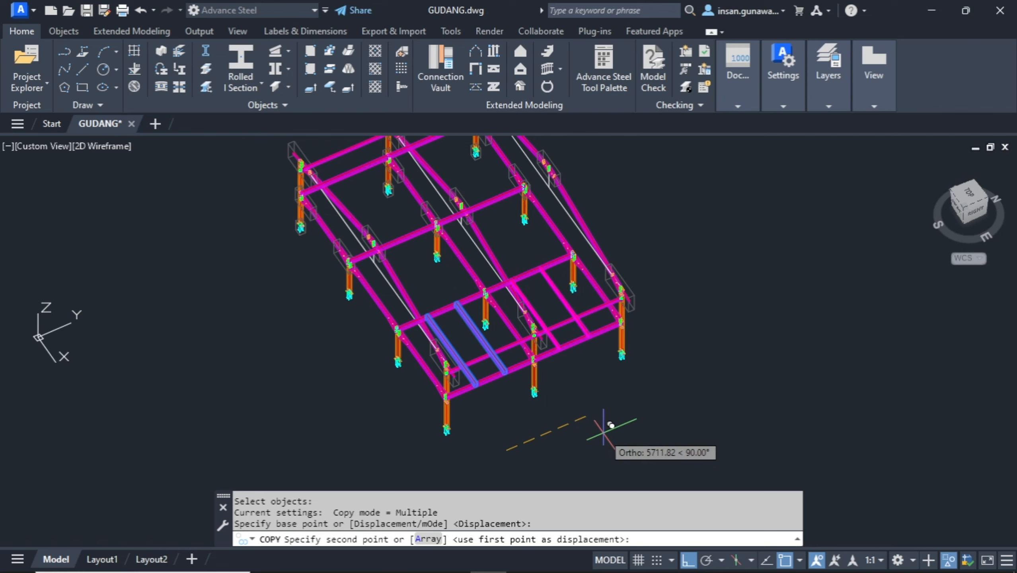
text(6000)
key(Return)
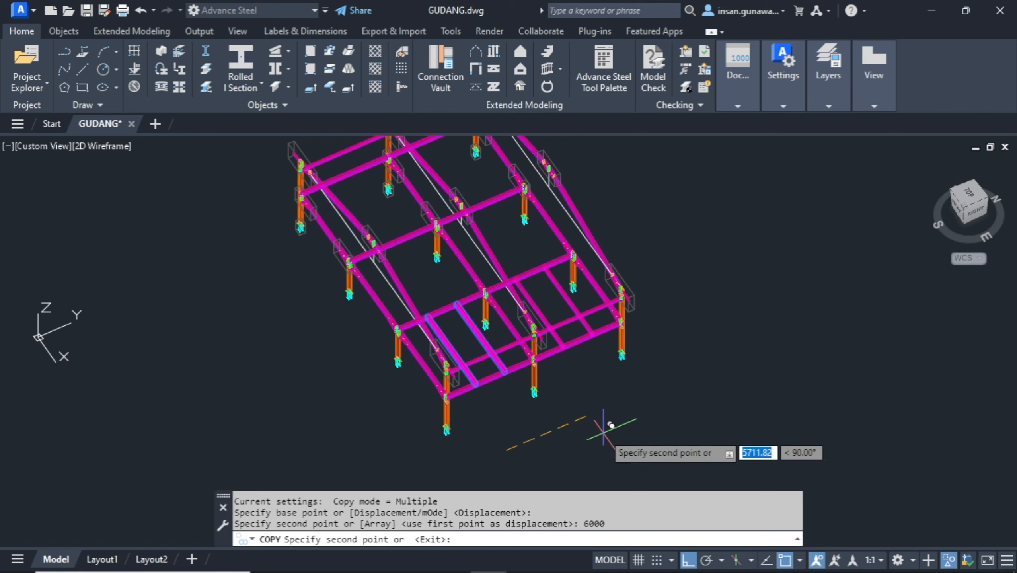
key(Escape)
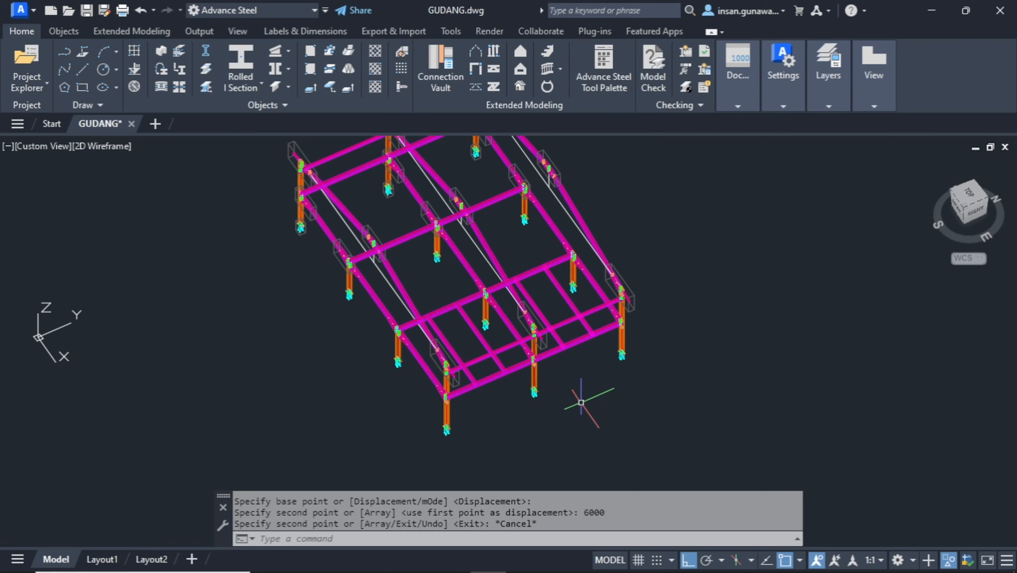
shift+middle_drag(580, 402, 625, 373)
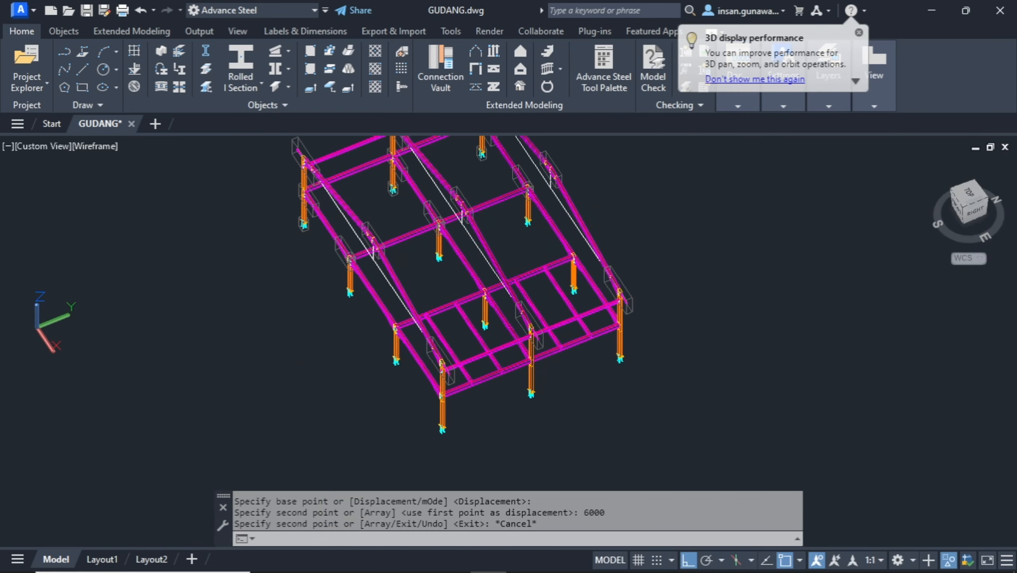
scroll(453, 347, up, 4)
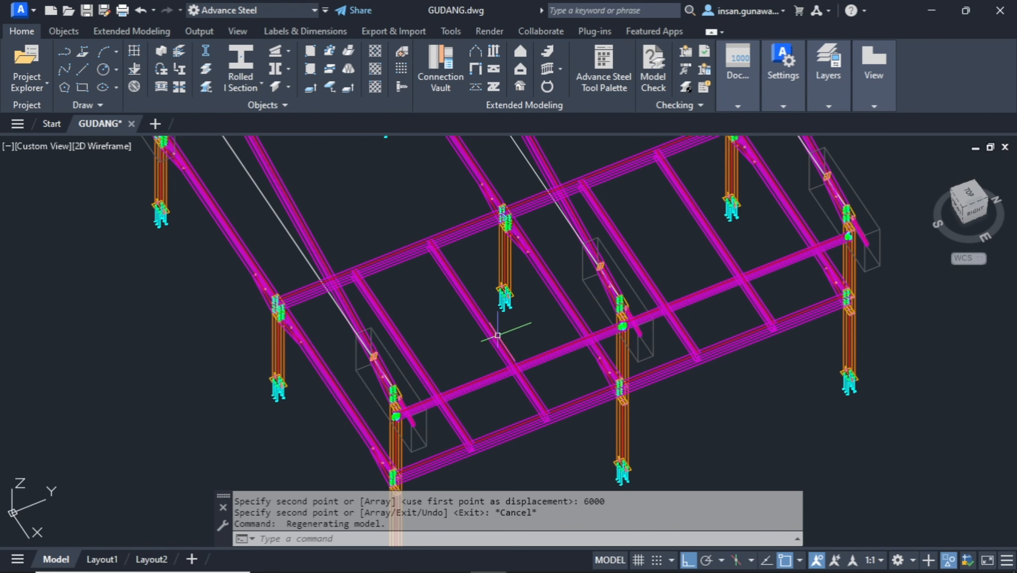
scroll(340, 391, up, 5)
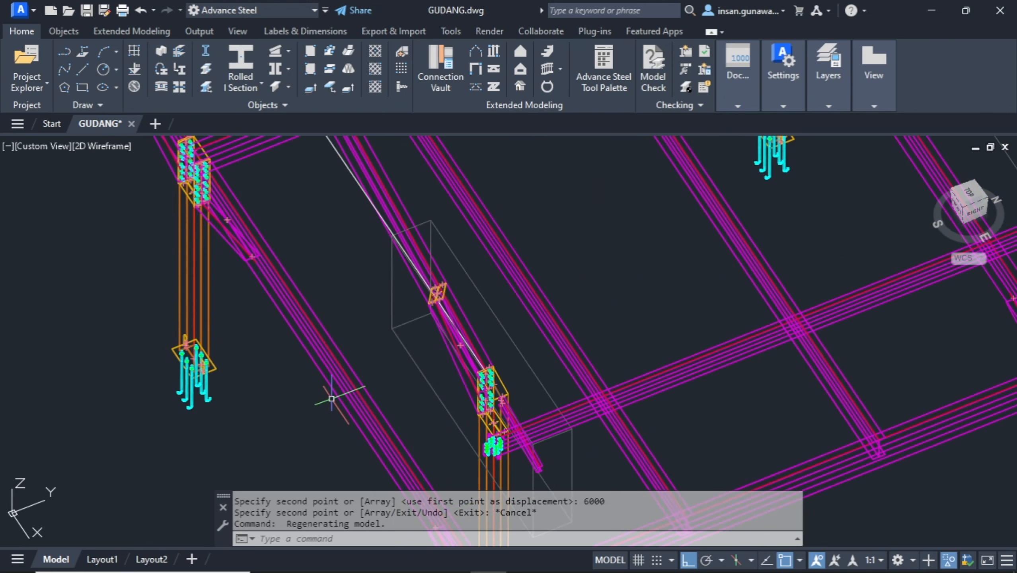
scroll(517, 331, down, 2)
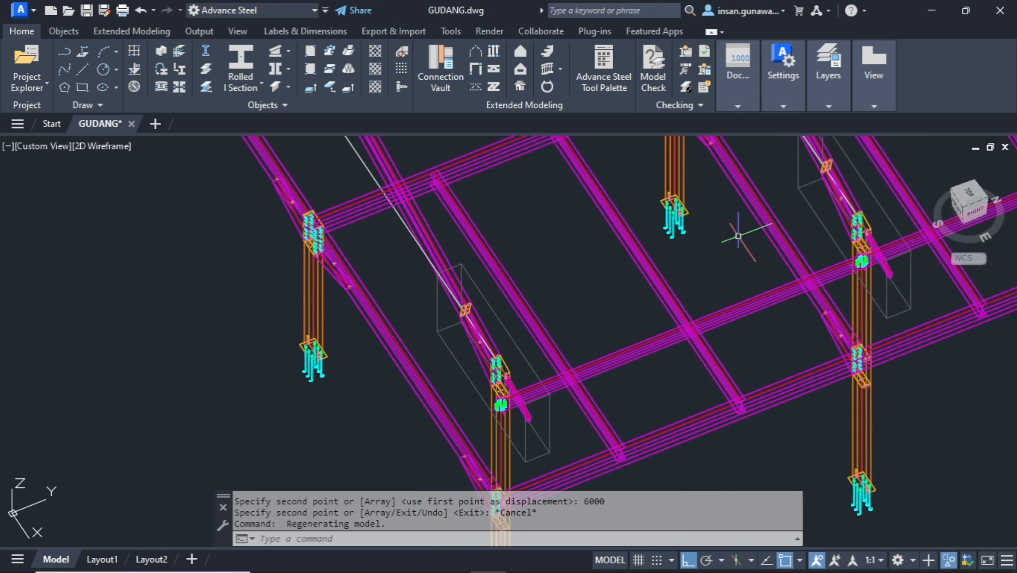
scroll(585, 275, down, 2)
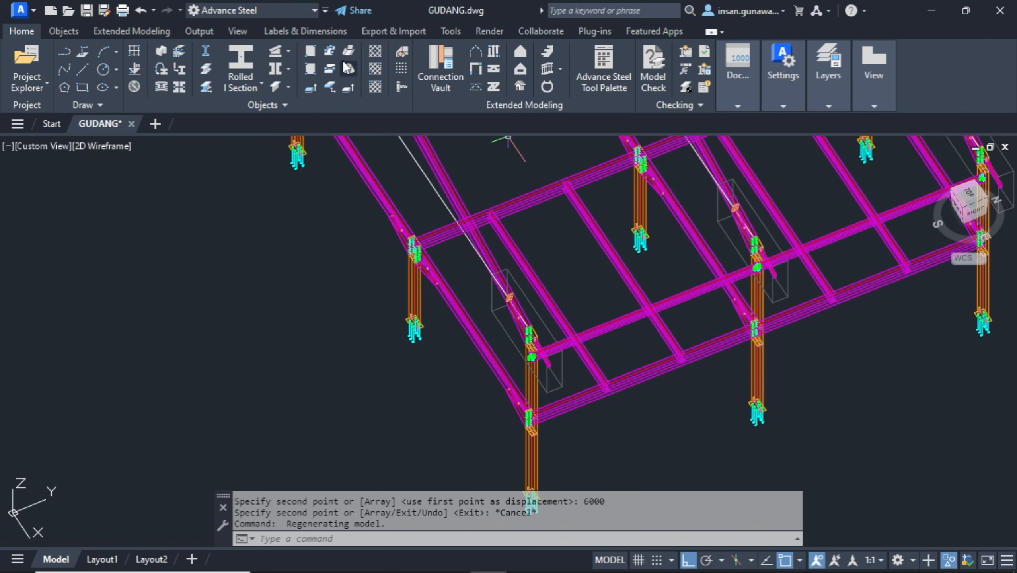
middle_drag(597, 202, 481, 236)
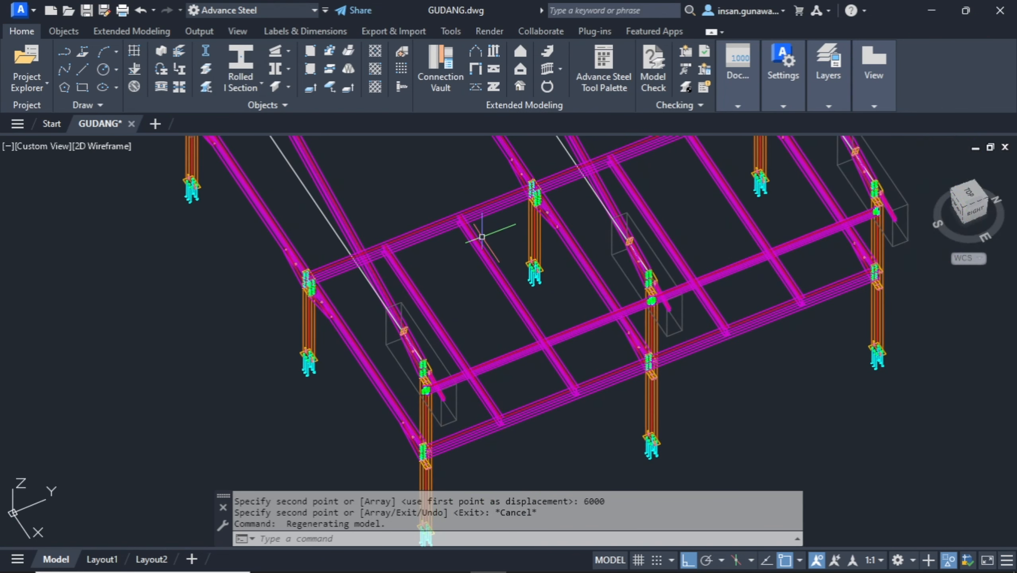
shift+middle_drag(469, 239, 407, 273)
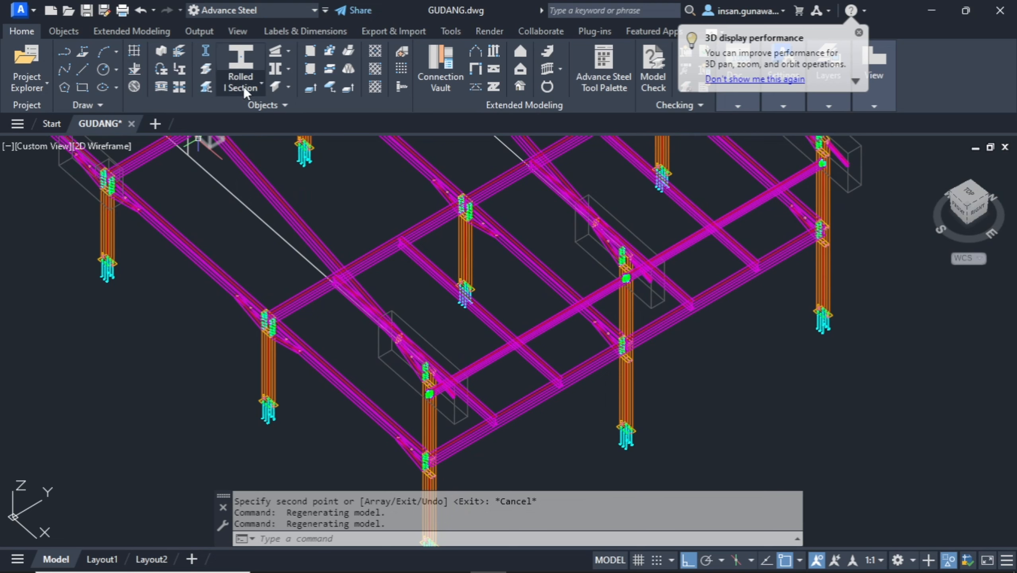
click(249, 67)
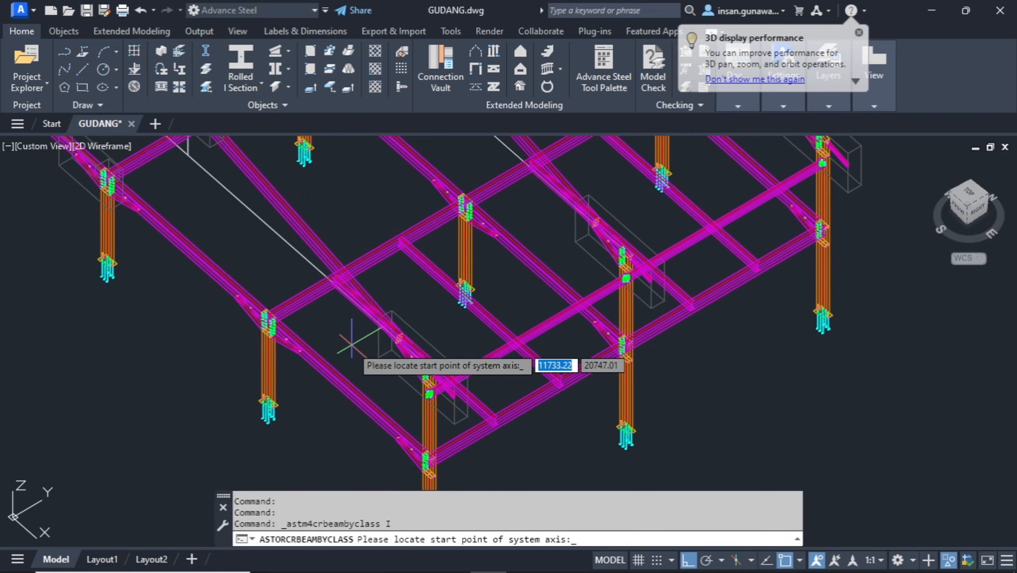
scroll(386, 357, up, 3)
shift+right_click(386, 352)
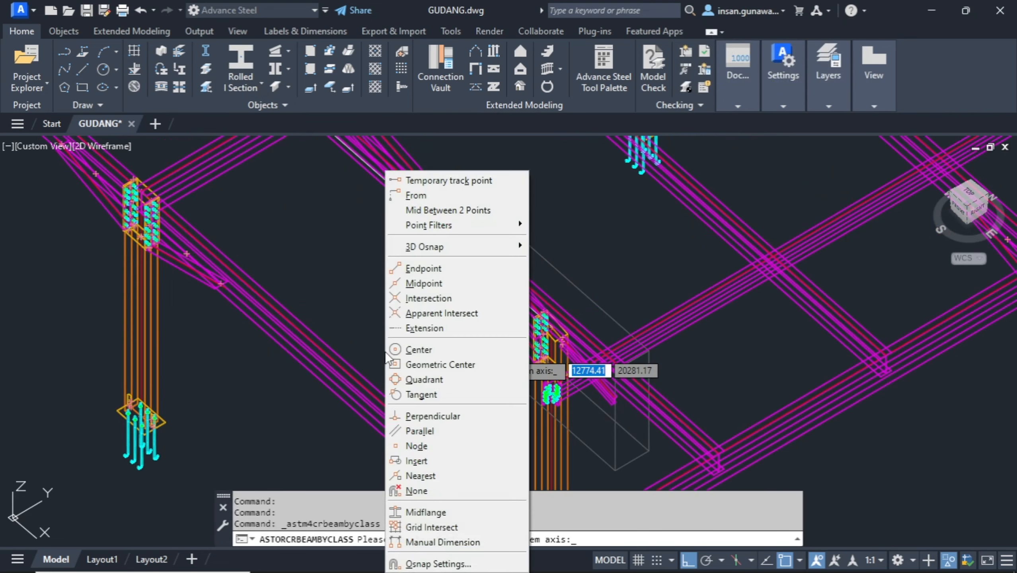
click(428, 283)
scroll(359, 365, up, 3)
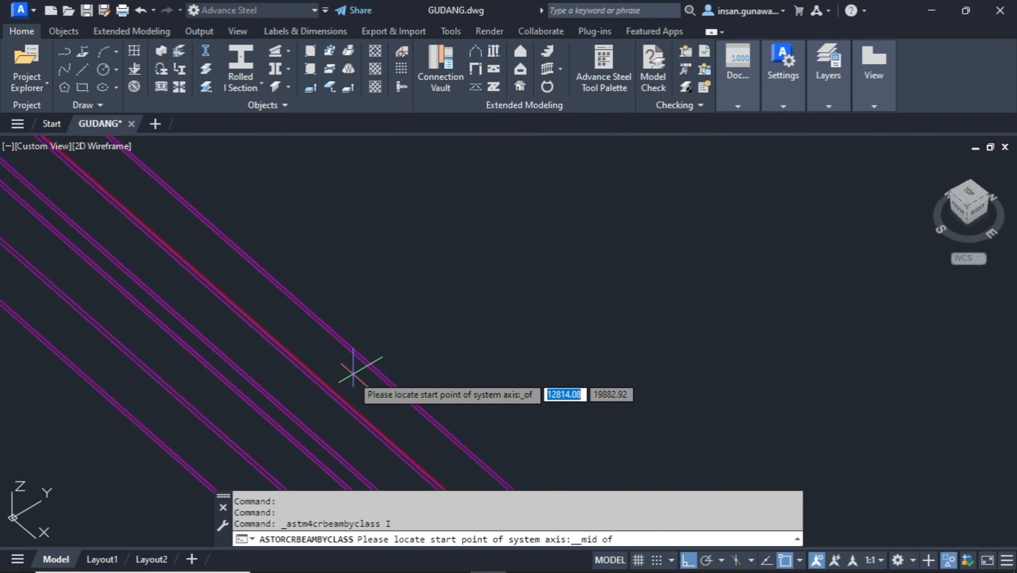
scroll(337, 374, down, 3)
click(337, 349)
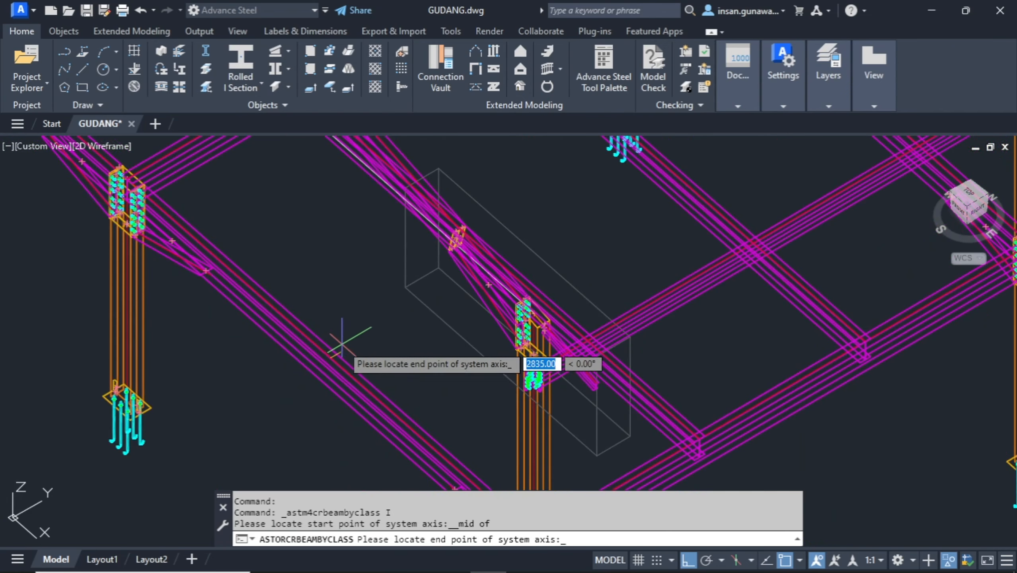
scroll(334, 353, up, 3)
scroll(261, 428, down, 2)
scroll(281, 422, down, 2)
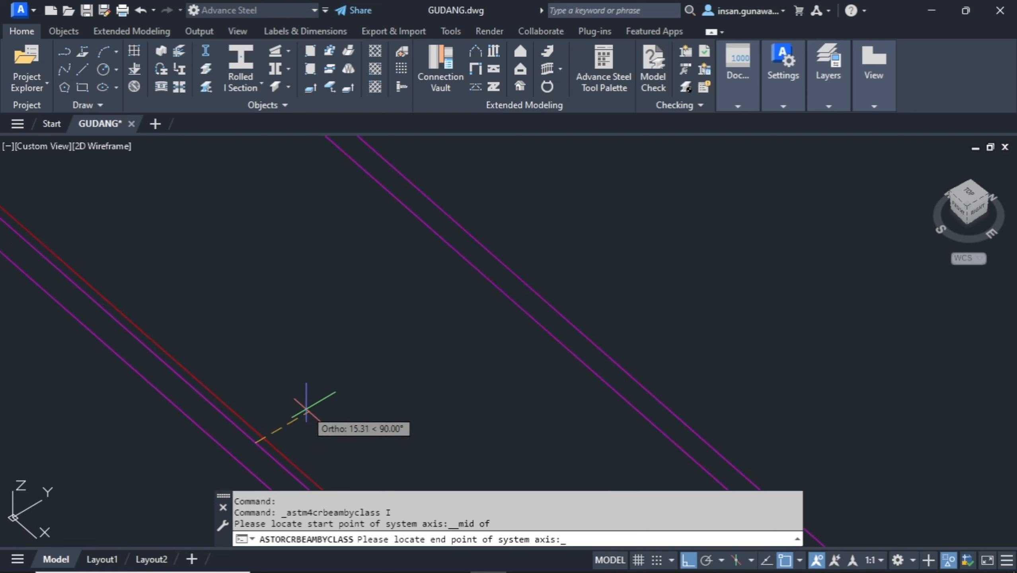
key(Escape)
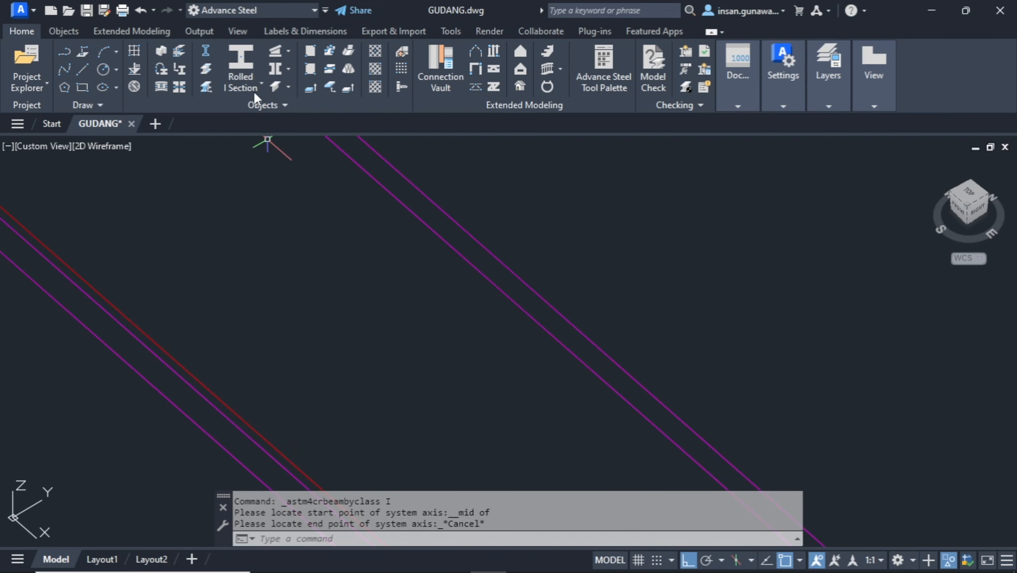
click(239, 64)
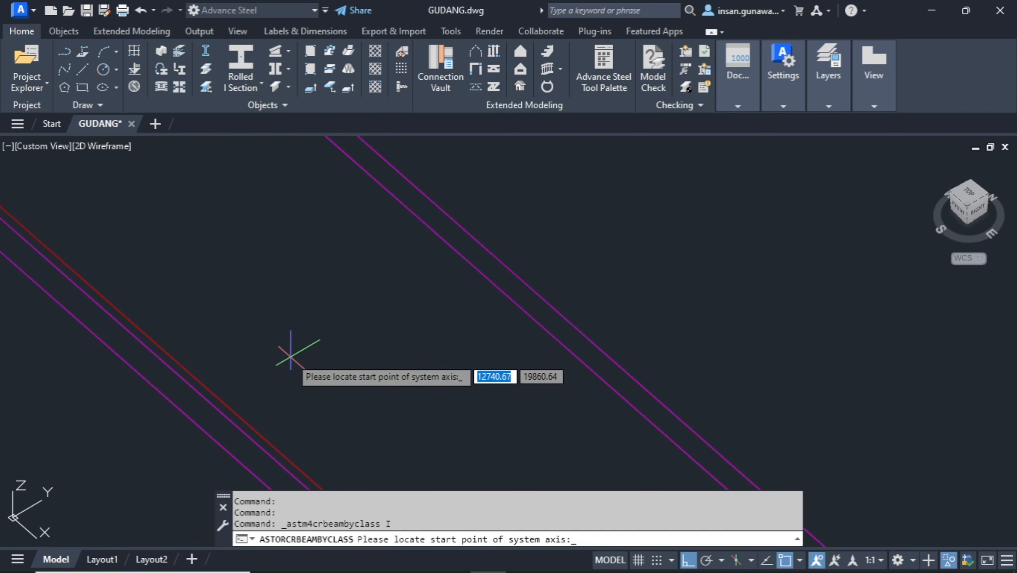
shift+right_click(295, 375)
click(341, 283)
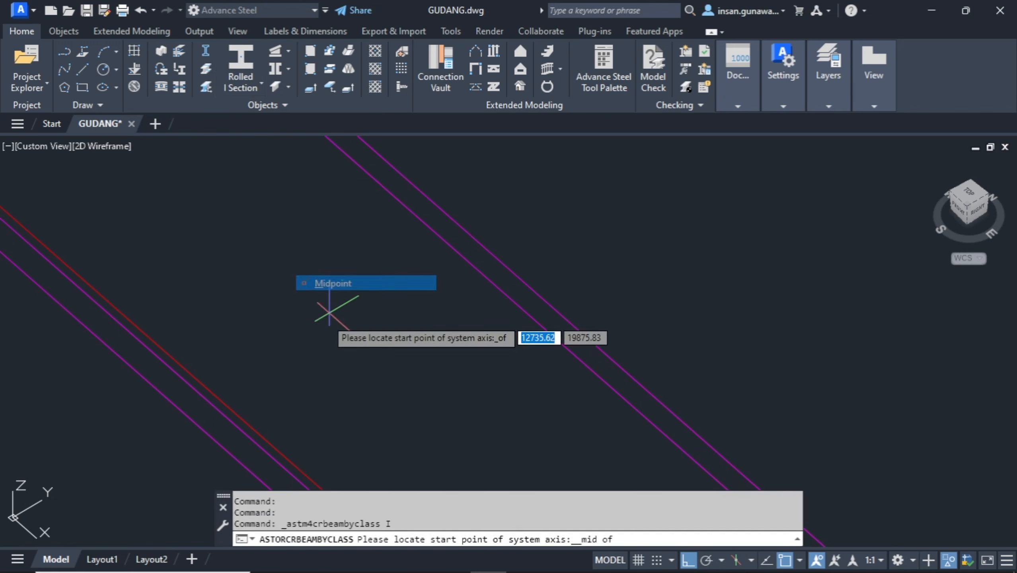
shift+middle_drag(269, 438, 297, 395)
scroll(320, 381, down, 5)
scroll(320, 381, up, 6)
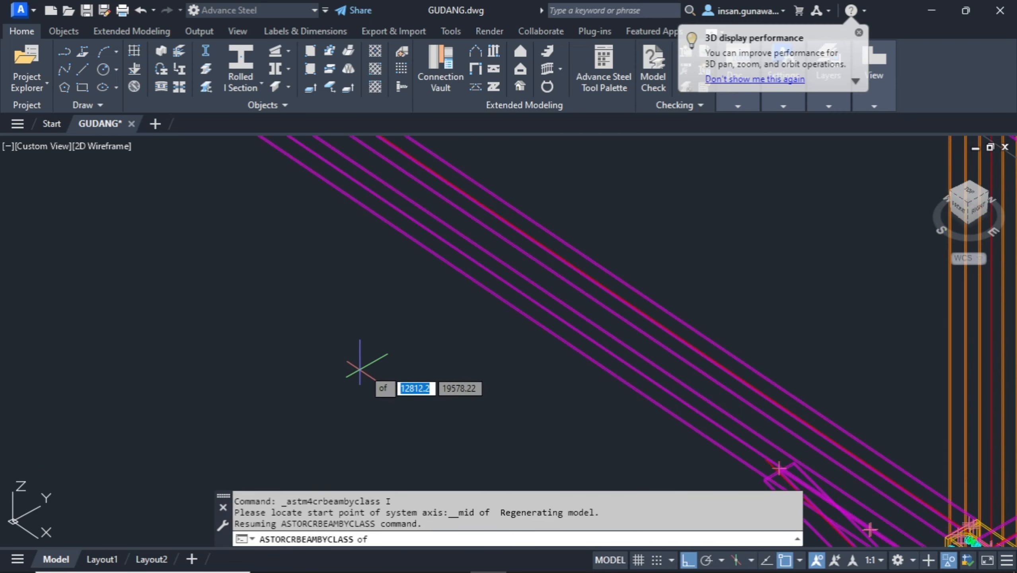
key(Escape)
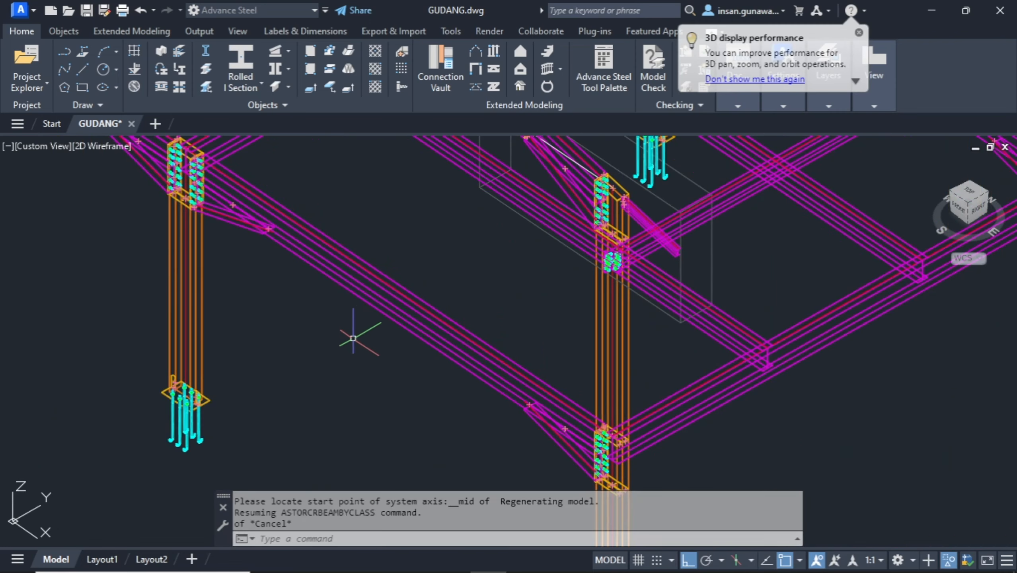
Examine the outer edge beam of the corner bay, including its grip points and its end connection at the column.
click(405, 299)
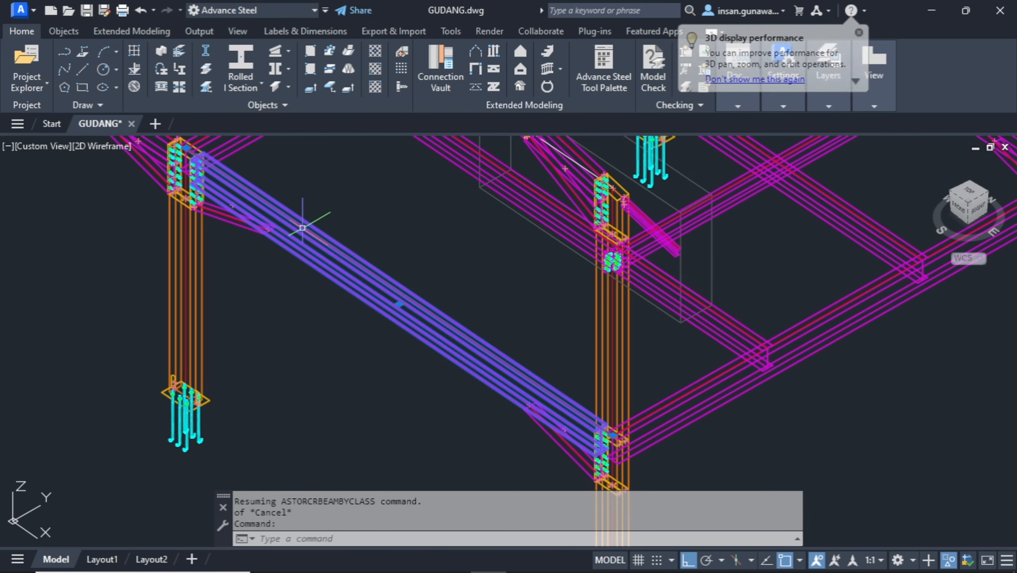
scroll(184, 157, up, 4)
scroll(183, 156, up, 3)
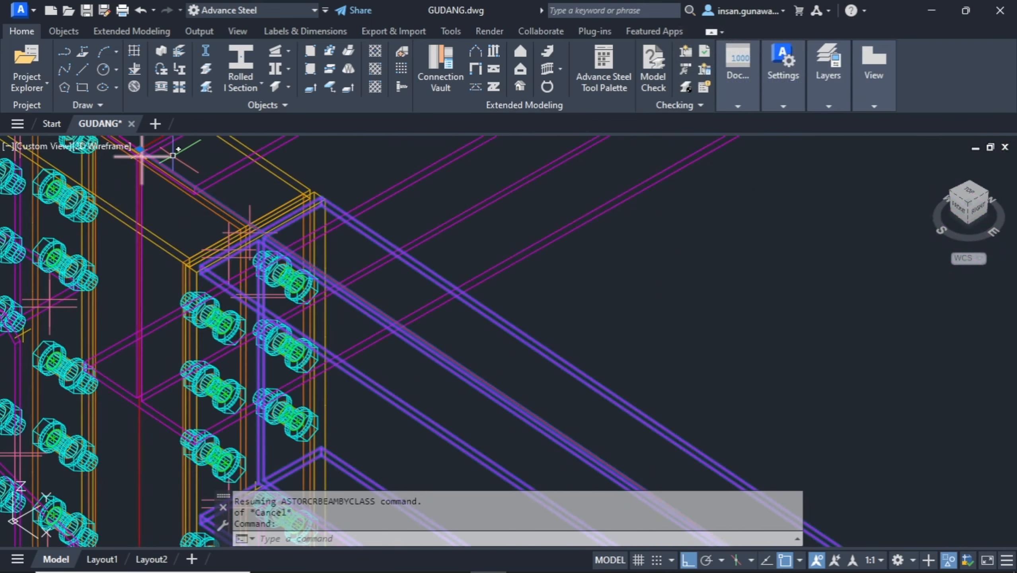
scroll(141, 156, down, 6)
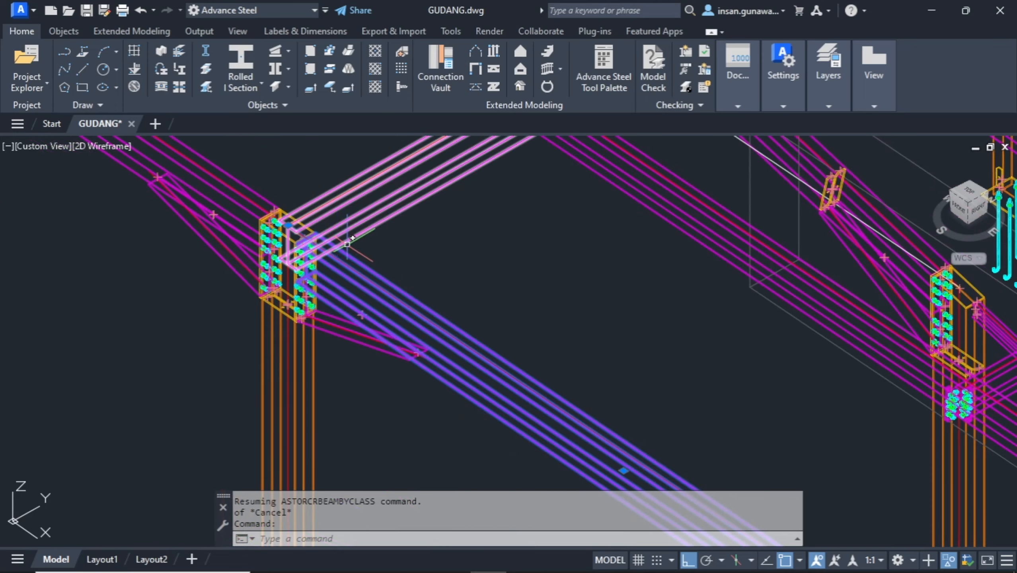
shift+middle_drag(533, 288, 579, 280)
middle_drag(697, 441, 612, 399)
key(Escape)
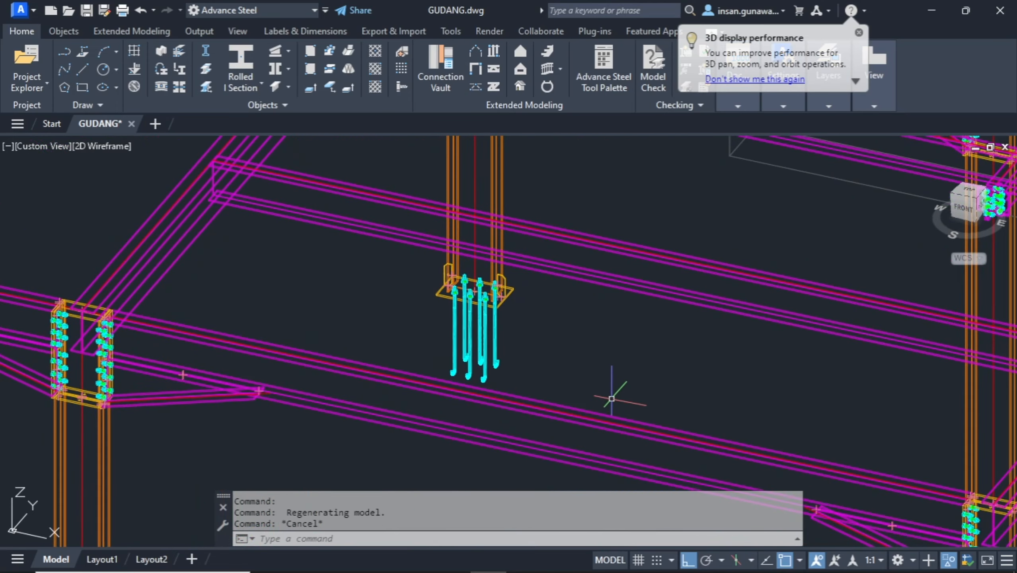
Start a rolled I-section beam at the midpoint of the corner bay's outer edge beam.
click(240, 68)
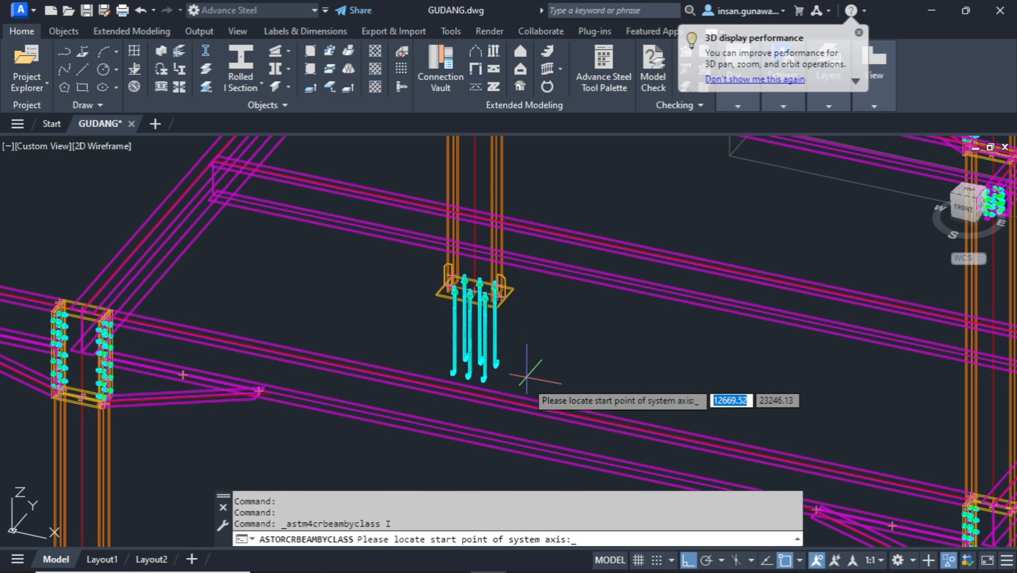
scroll(533, 395, up, 6)
shift+right_click(567, 309)
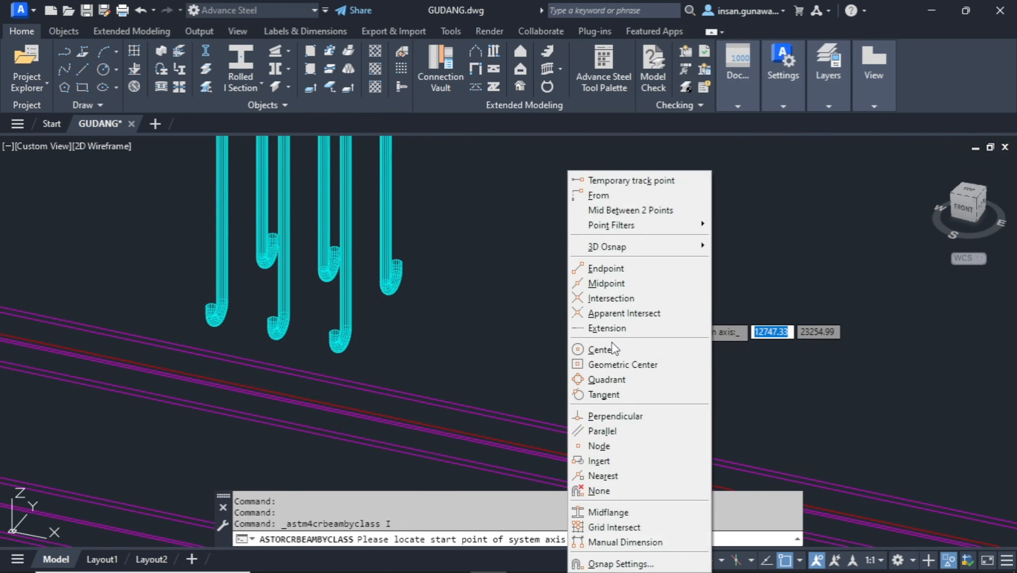
click(626, 286)
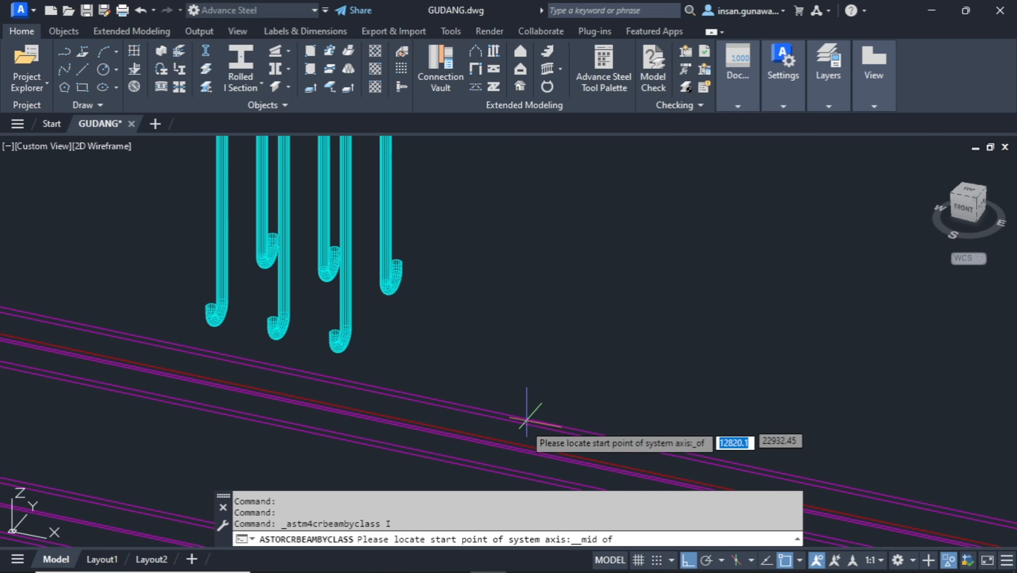
scroll(532, 443, up, 4)
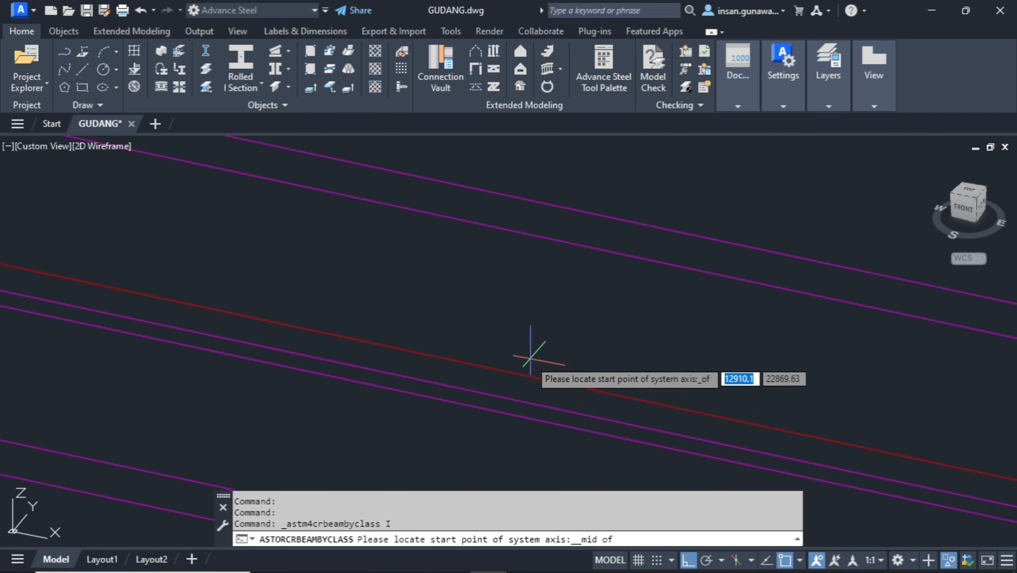
click(511, 365)
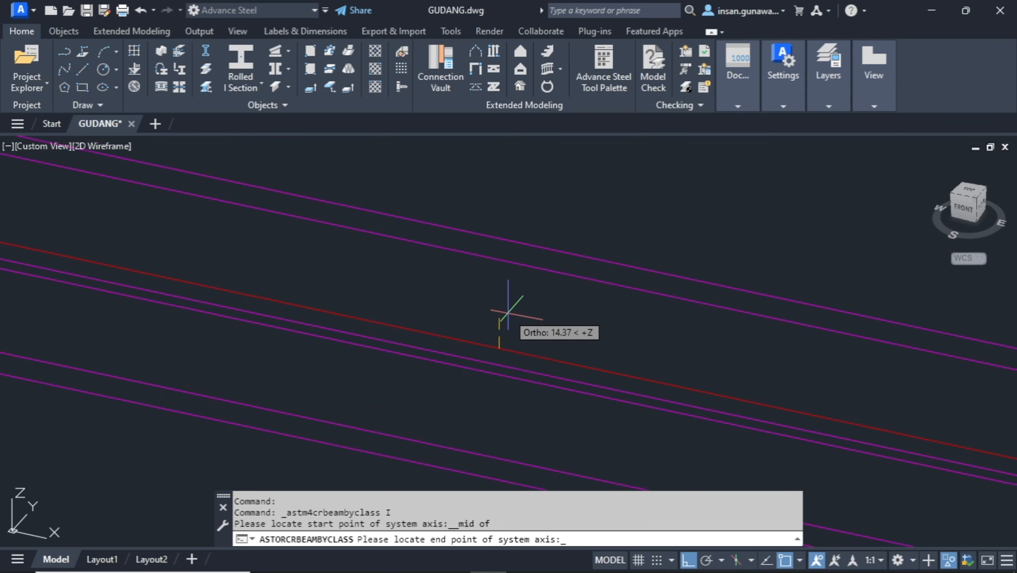
End the beam perpendicular to the parallel beam on the opposite side of the bay, and close its properties with H 250x125x6 kept.
scroll(517, 307, down, 6)
scroll(523, 313, up, 5)
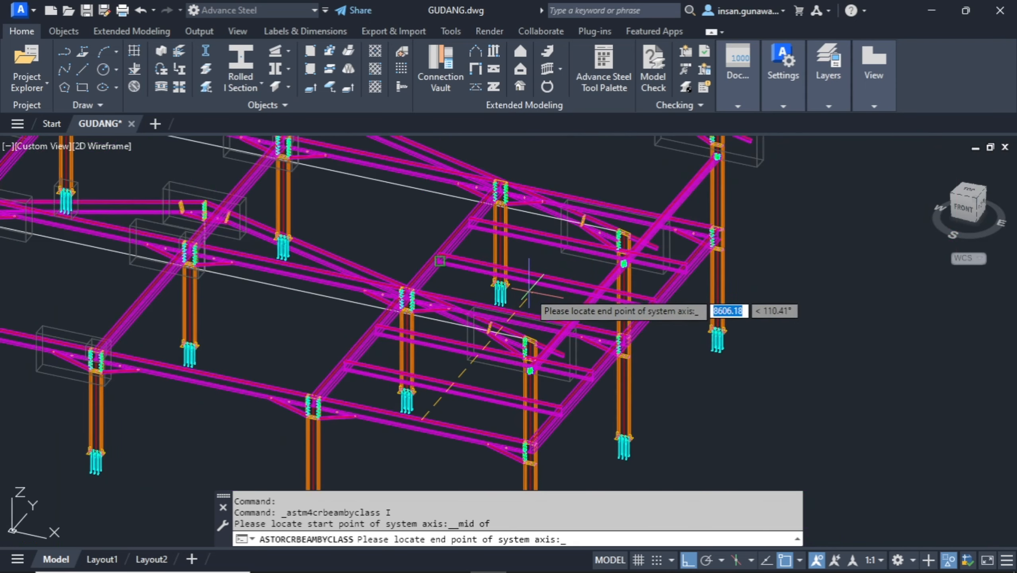
scroll(523, 345, up, 1)
shift+middle_drag(528, 317, 513, 347)
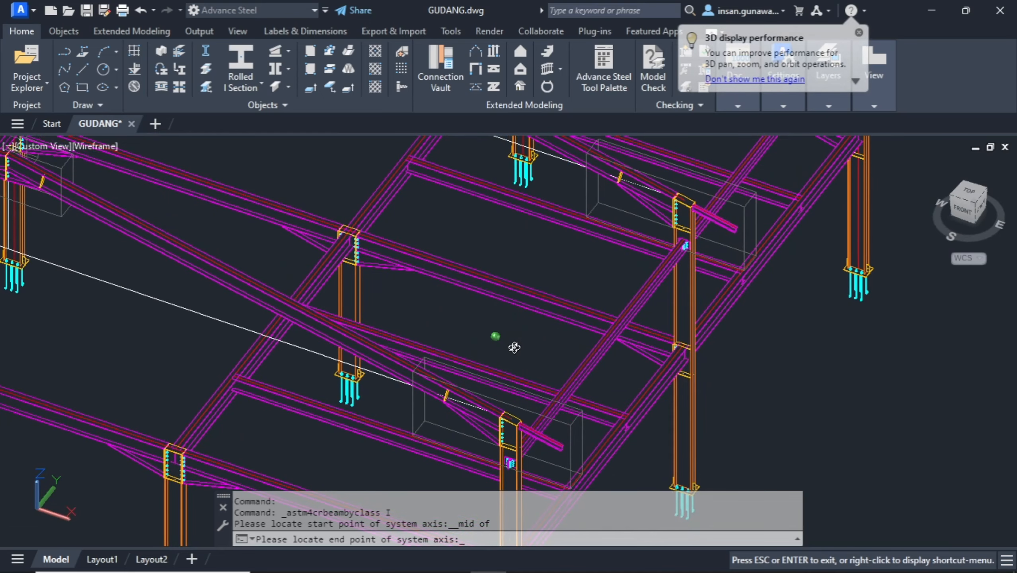
scroll(539, 293, up, 3)
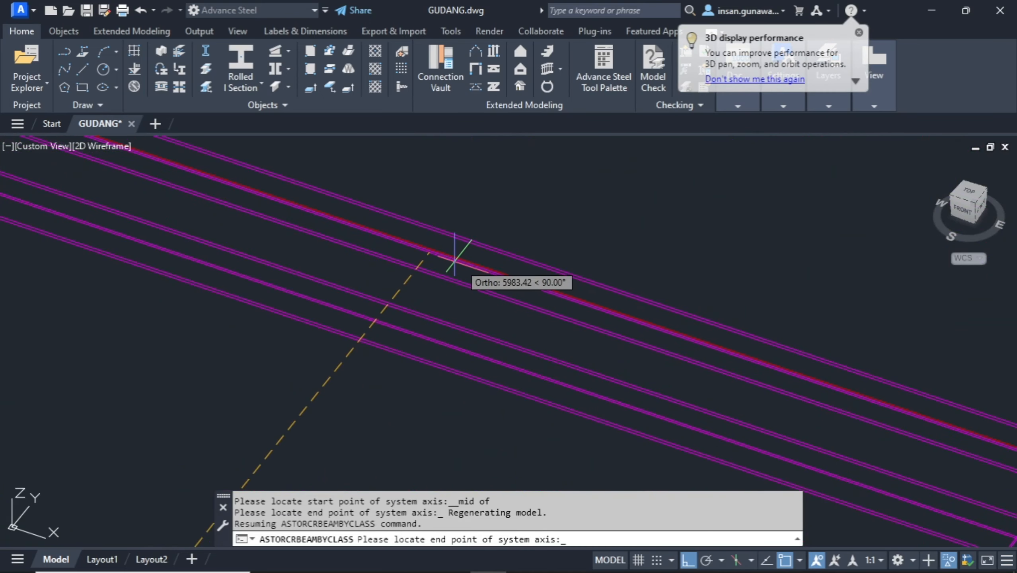
scroll(454, 250, up, 2)
scroll(299, 183, up, 3)
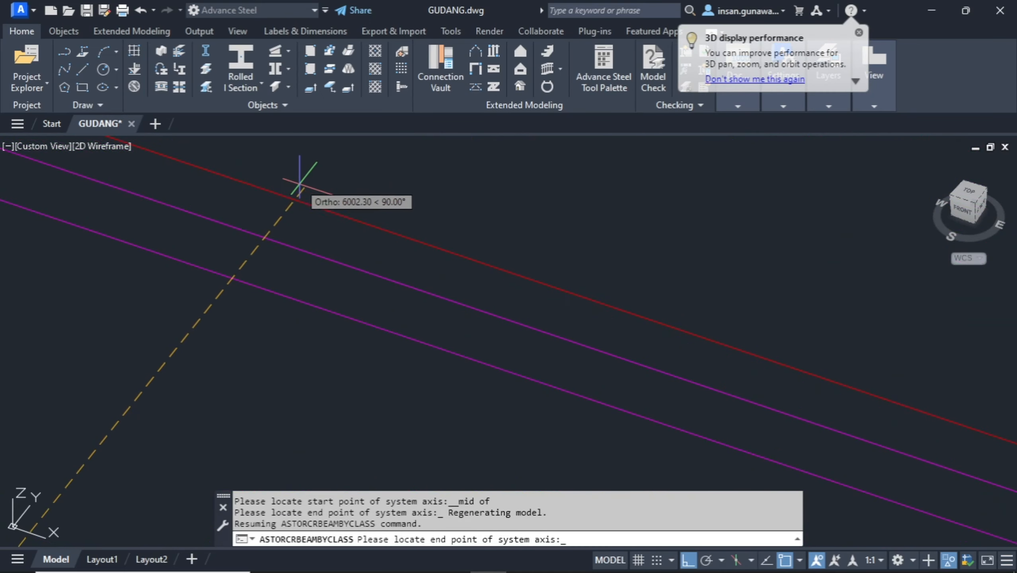
shift+right_click(312, 172)
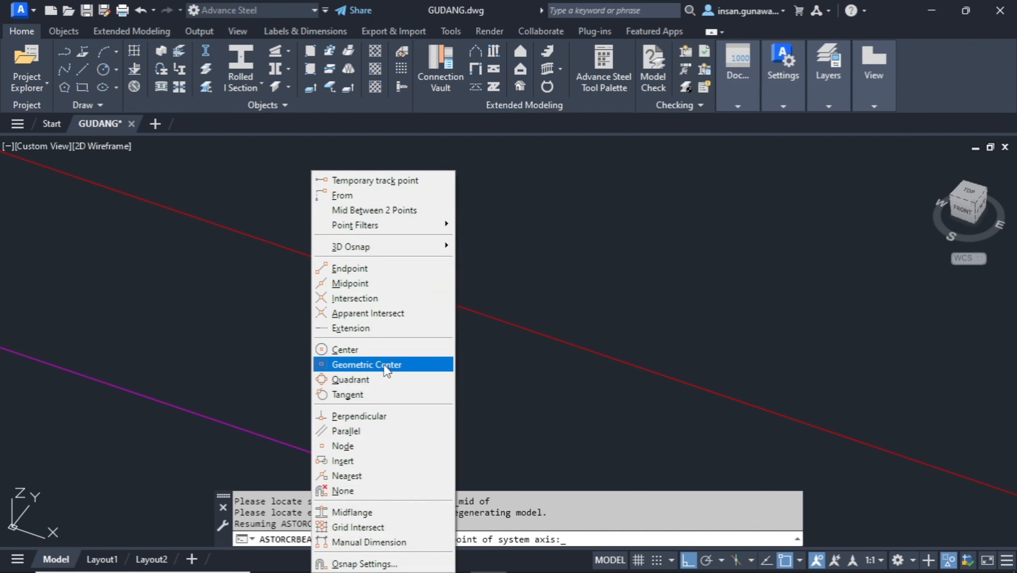
click(377, 416)
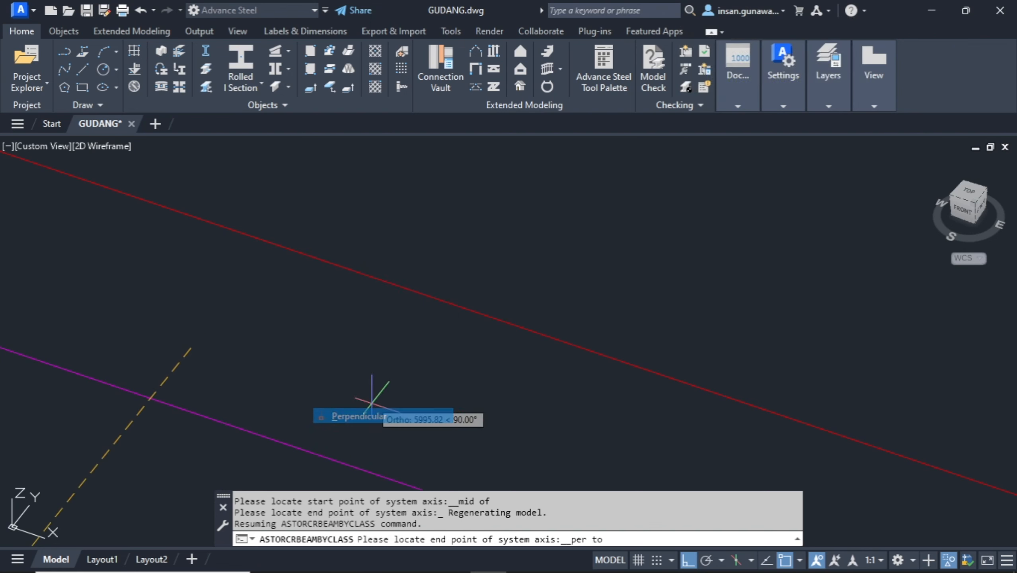
click(274, 240)
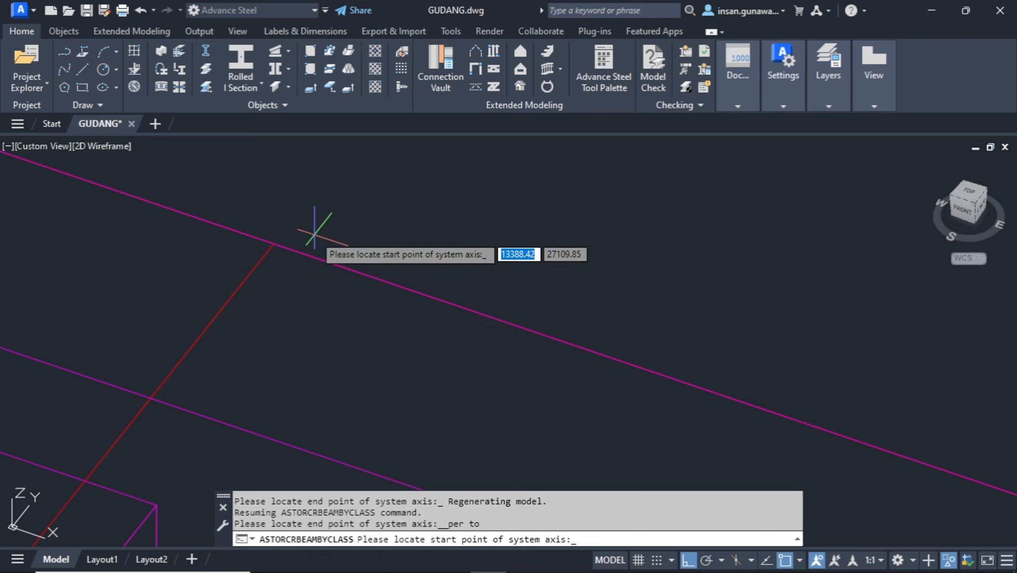
scroll(311, 241, down, 6)
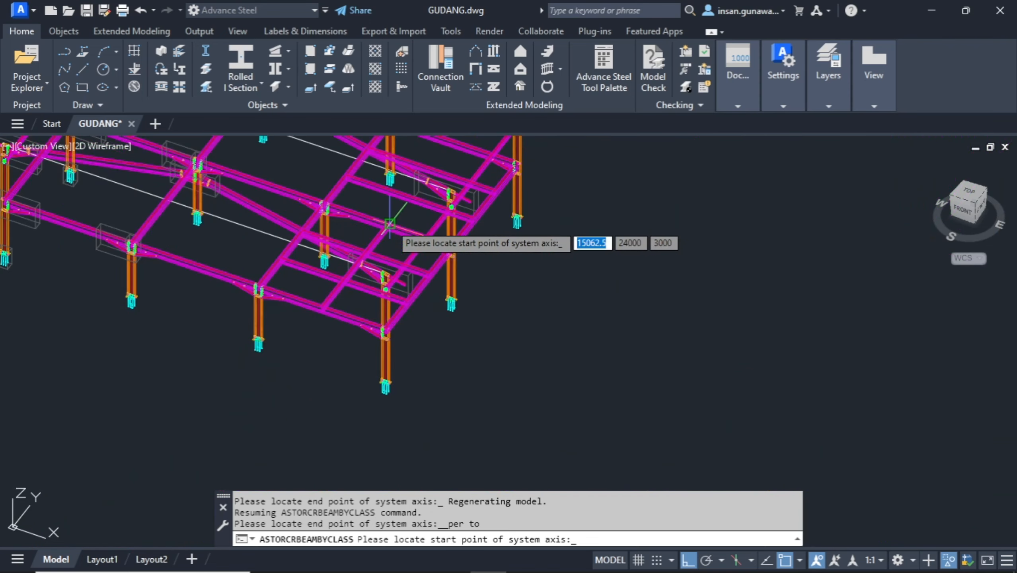
key(Return)
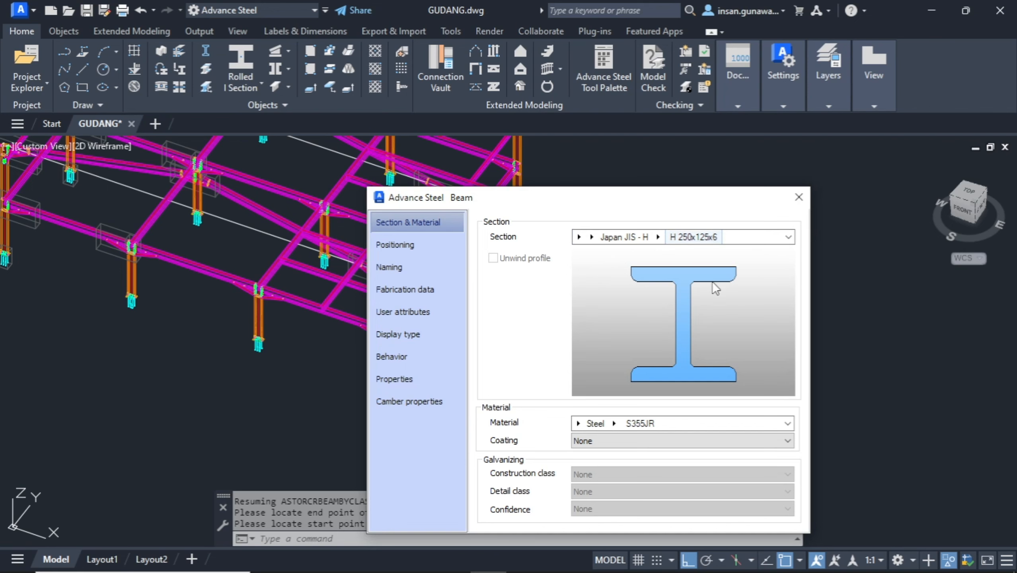
click(800, 200)
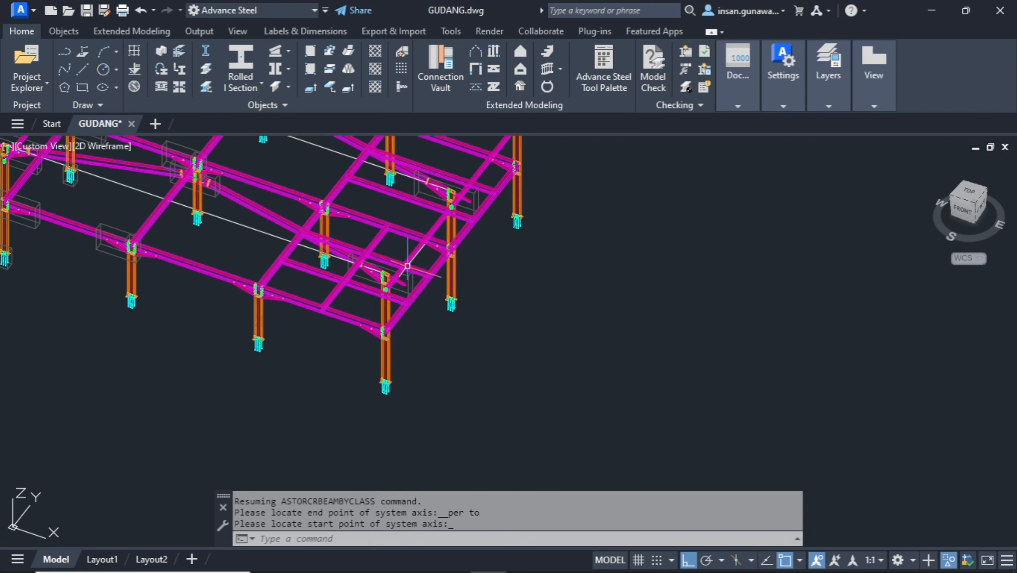
Start splitting the corner bay's perpendicular mid-bay beam, placing the first split point where its axis crosses the first cross beam.
scroll(407, 266, up, 3)
shift+middle_drag(360, 293, 538, 313)
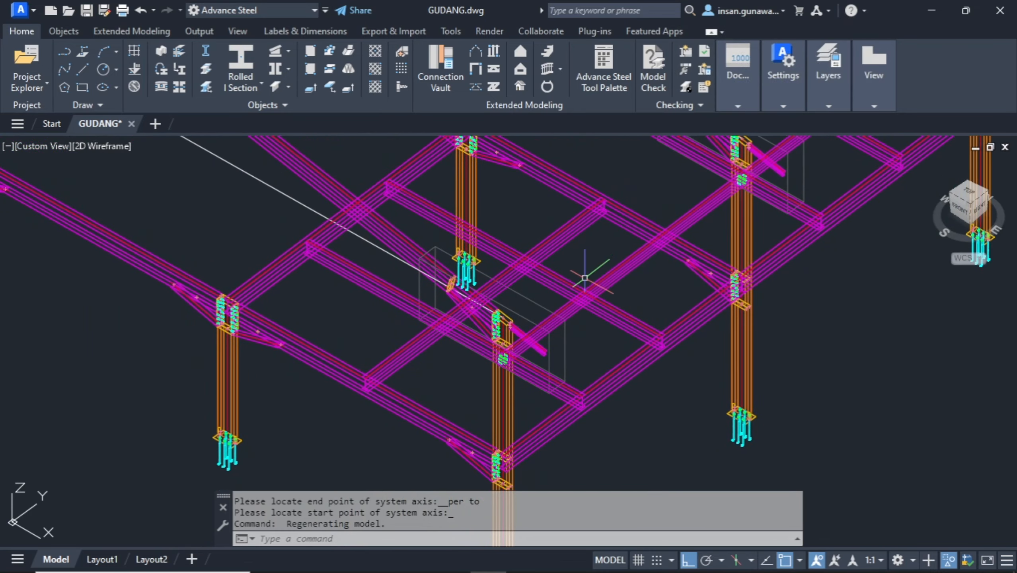
middle_drag(584, 278, 442, 312)
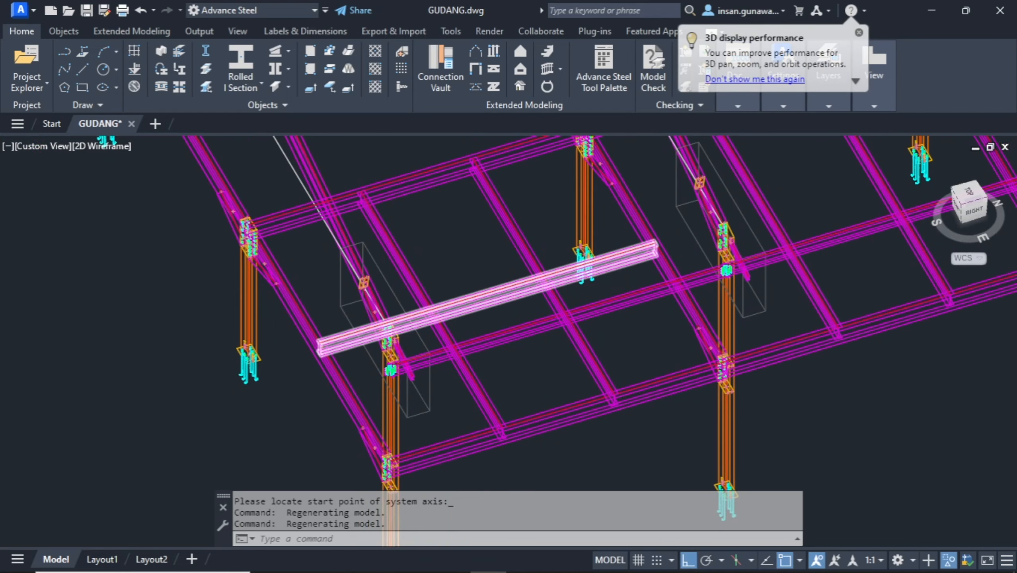
scroll(430, 303, up, 4)
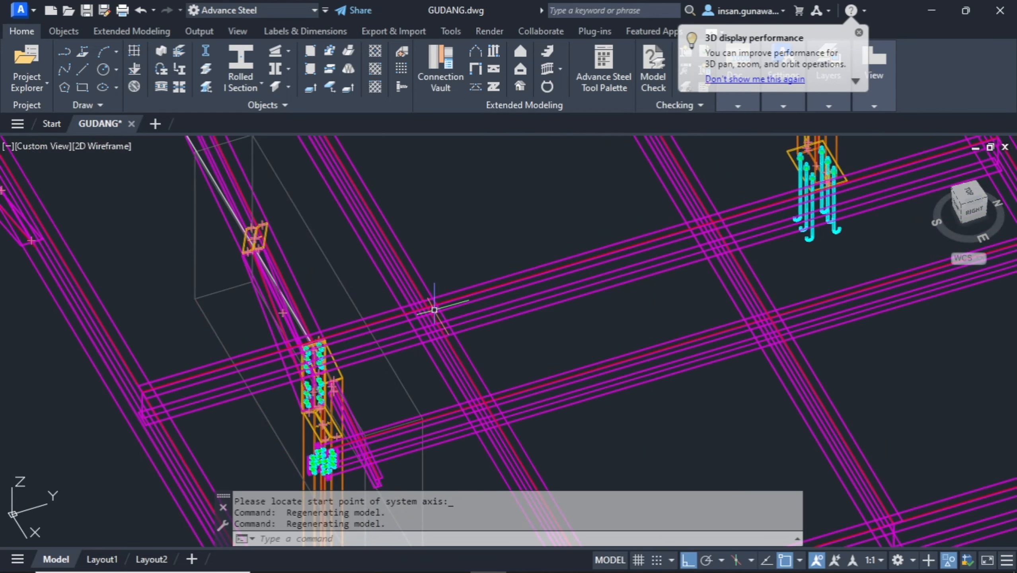
click(207, 68)
click(477, 281)
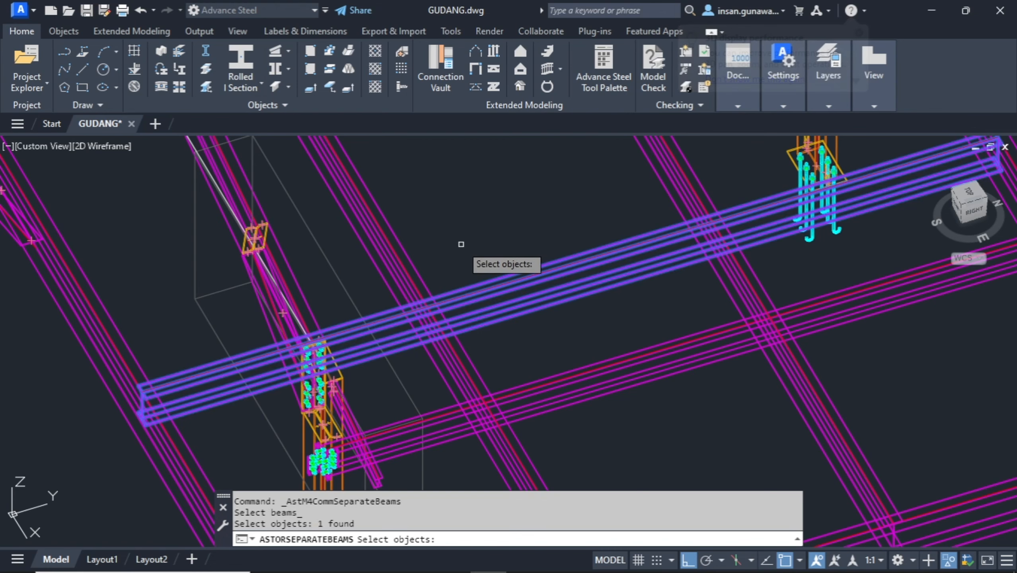
key(Return)
scroll(416, 309, up, 4)
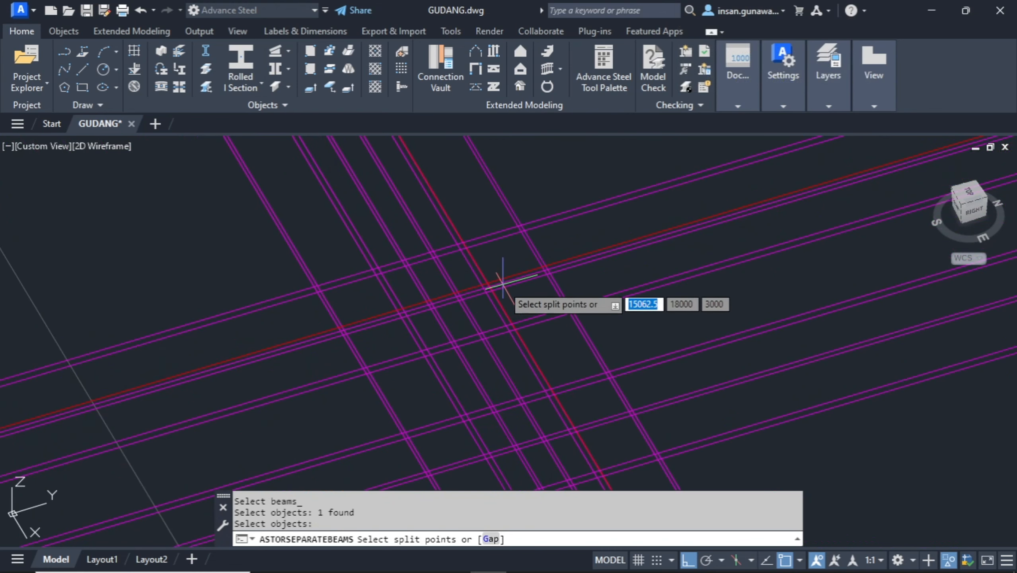
scroll(503, 283, up, 3)
scroll(402, 269, up, 3)
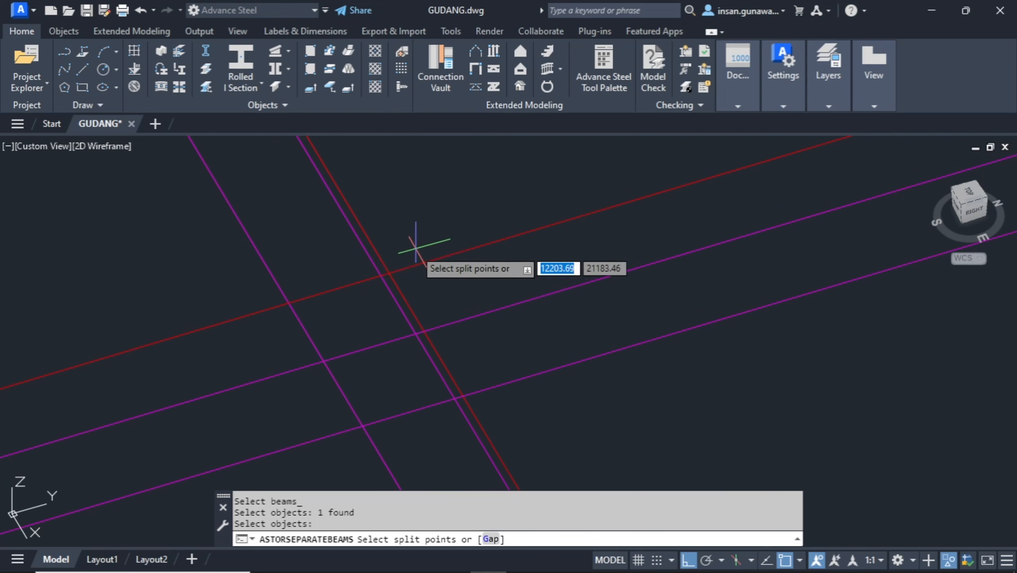
click(389, 273)
scroll(397, 248, down, 5)
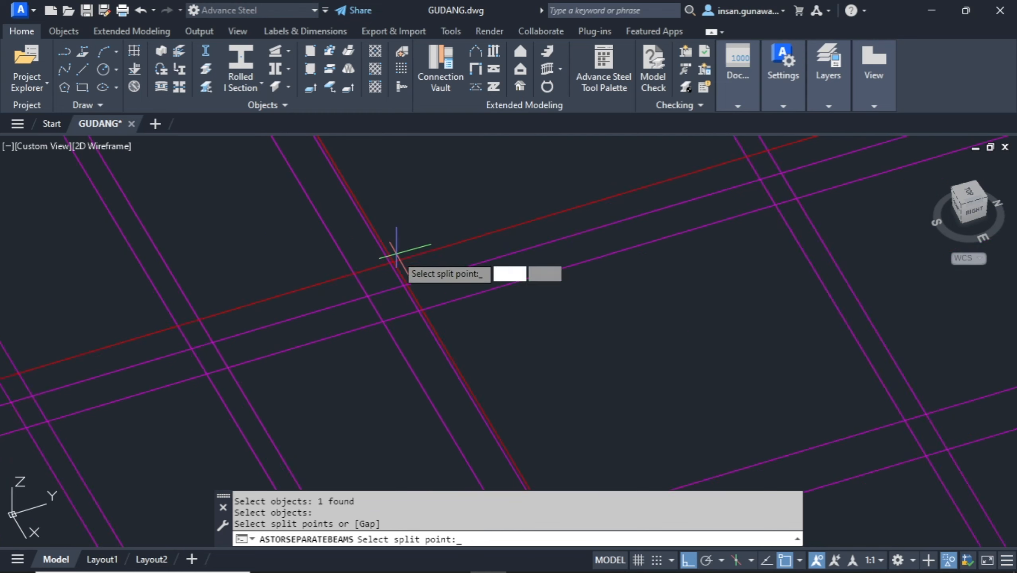
Place the second split point where the mid-bay beam's axis crosses the other cross beam, and complete the split.
scroll(602, 223, down, 5)
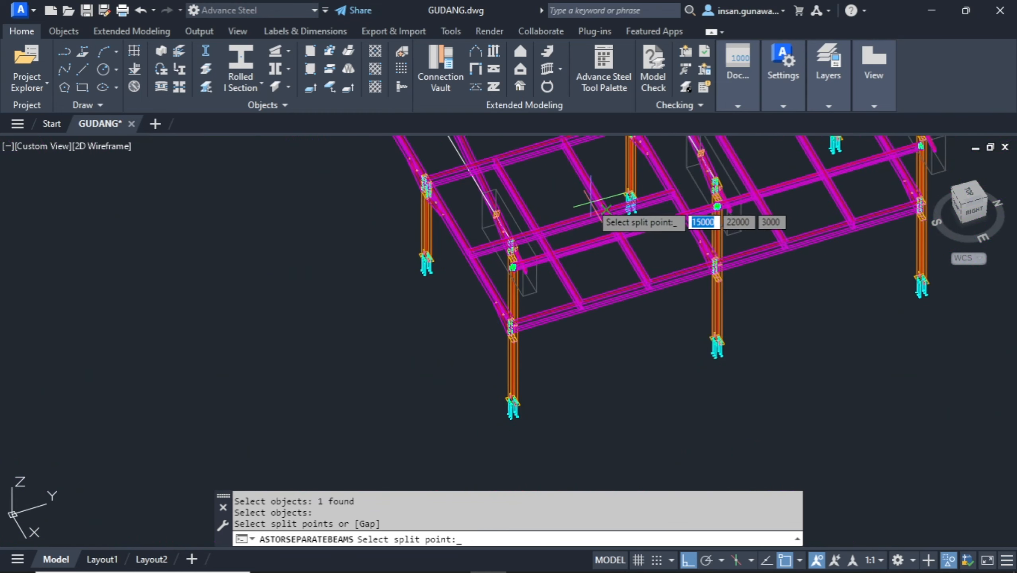
scroll(605, 213, up, 6)
scroll(697, 254, up, 6)
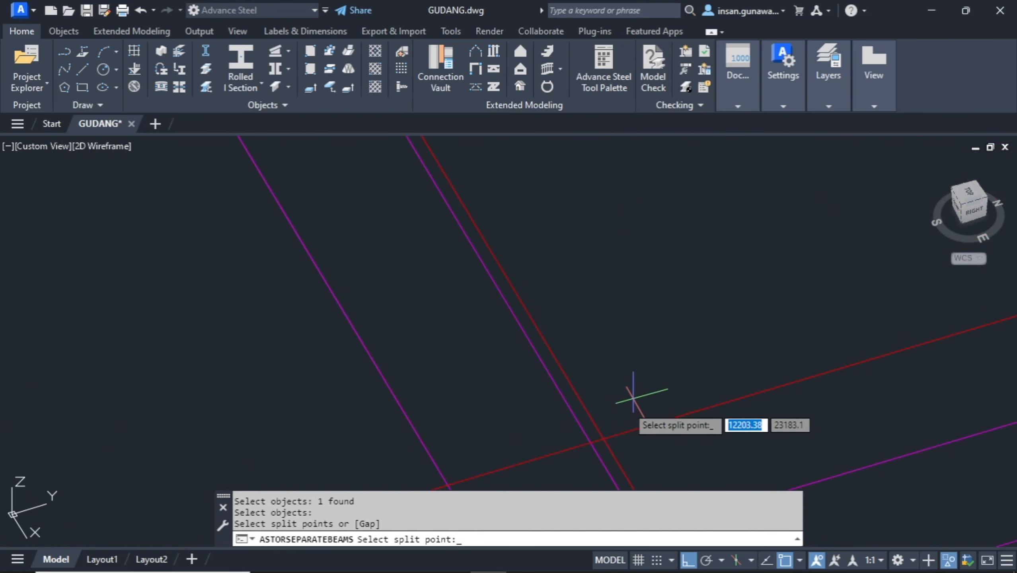
click(600, 436)
key(Return)
scroll(602, 352, down, 6)
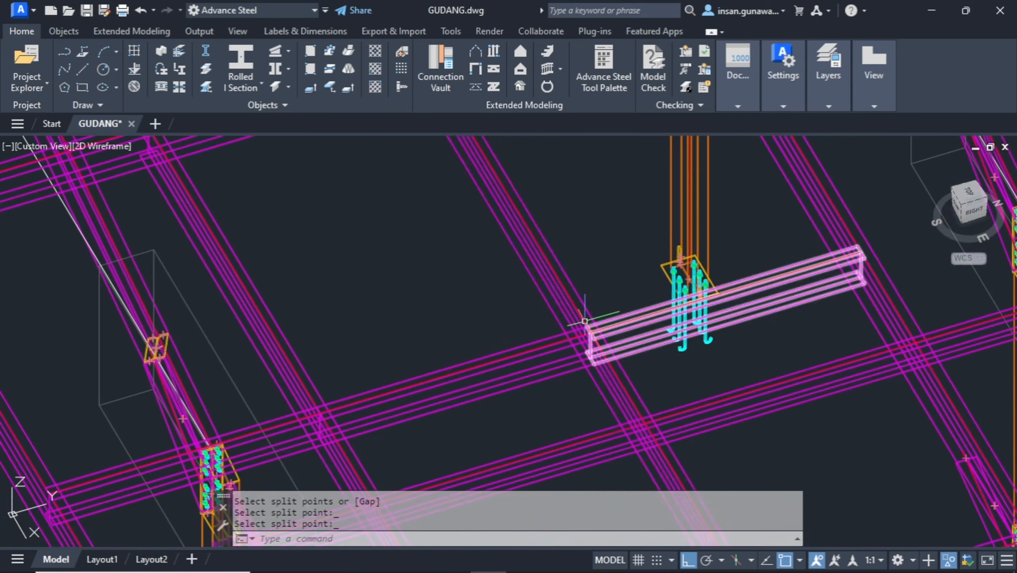
Check the separate segments of the split mid-bay beam between the two cross beams and the outer edge beam.
click(528, 341)
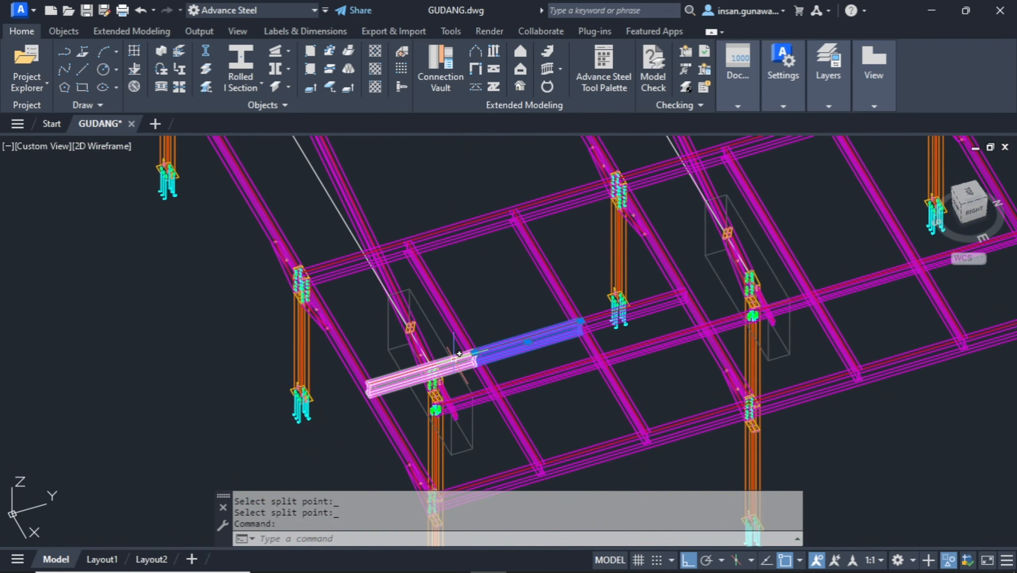
click(459, 354)
key(Escape)
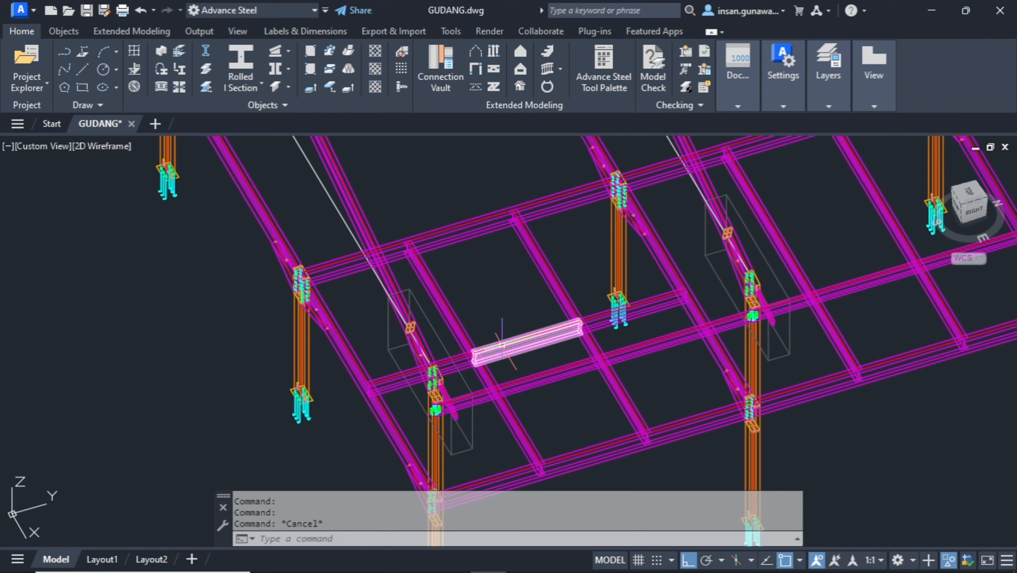
scroll(476, 359, up, 4)
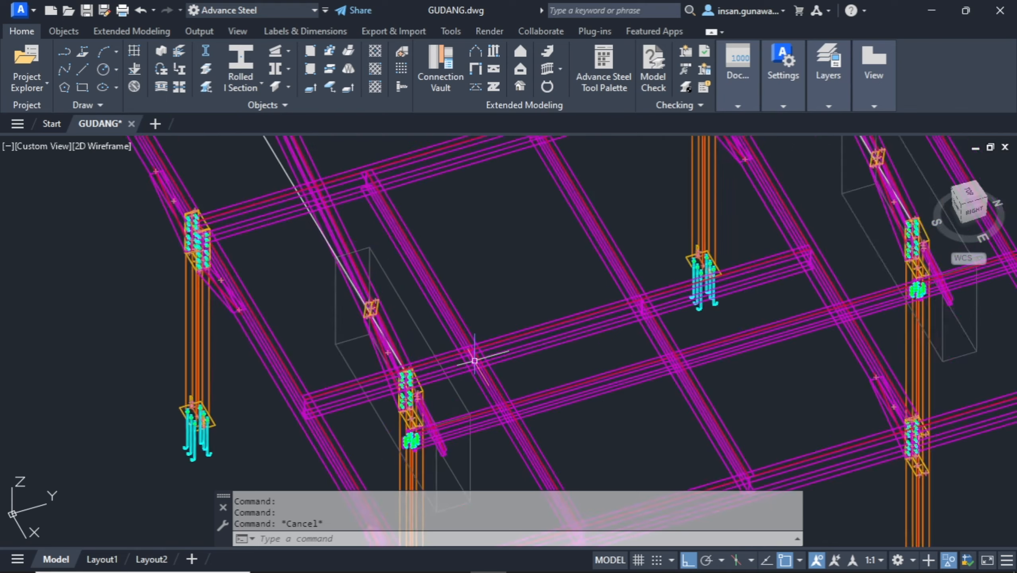
click(555, 321)
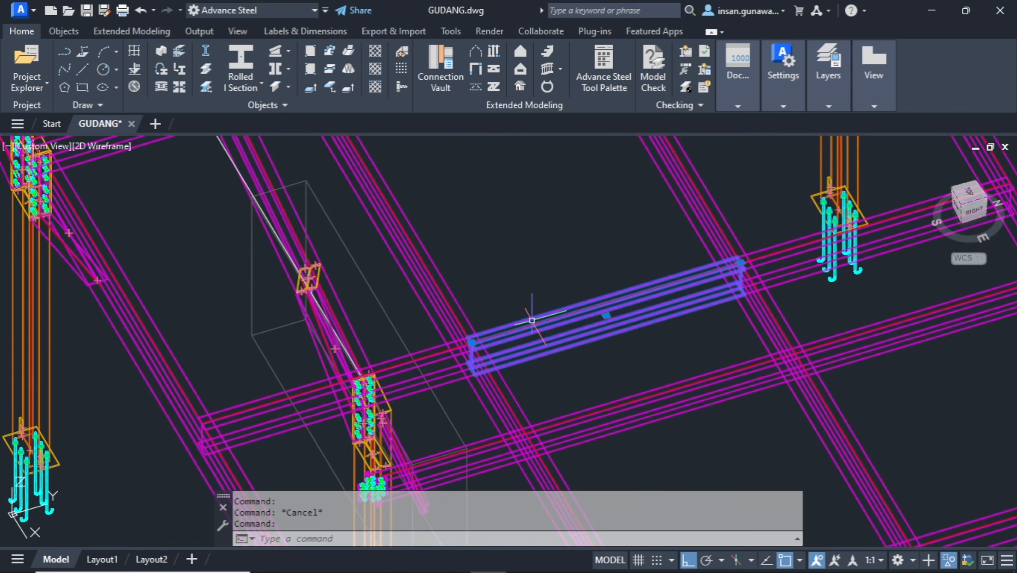
key(Escape)
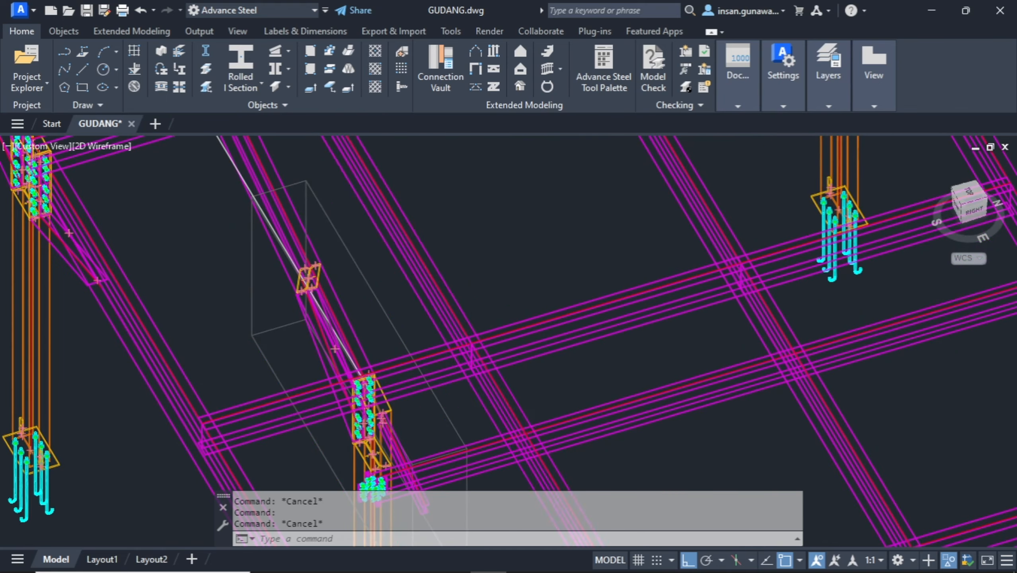
scroll(493, 255, down, 5)
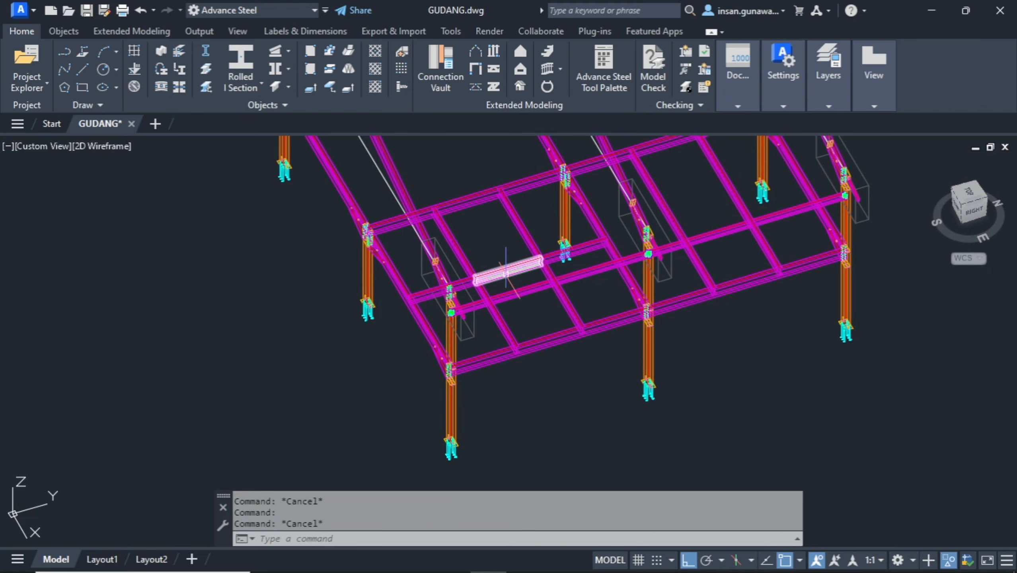
Erase the two copied cross beams in the front bay adjacent to the corner bay.
shift+middle_drag(563, 245, 550, 290)
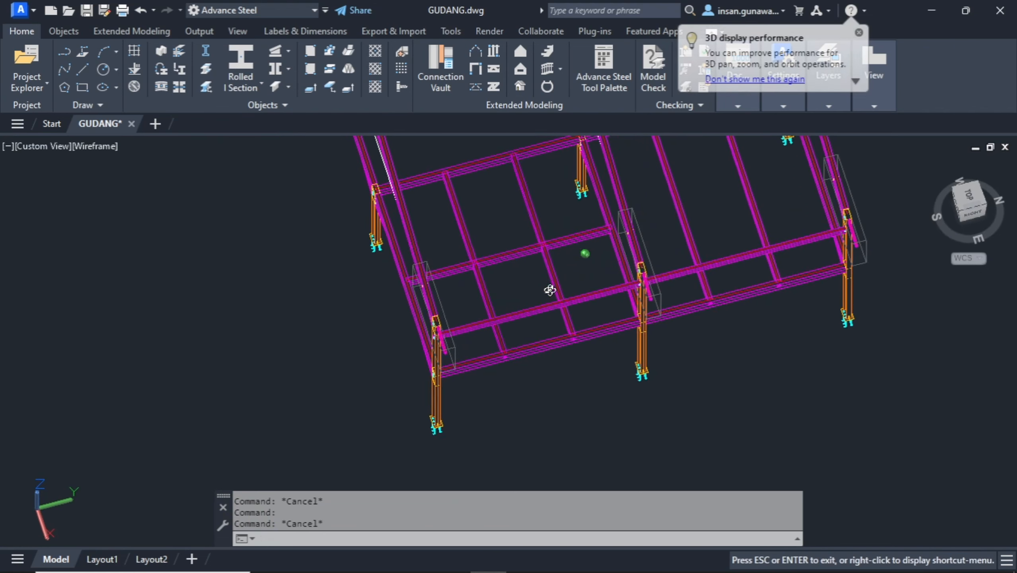
click(769, 184)
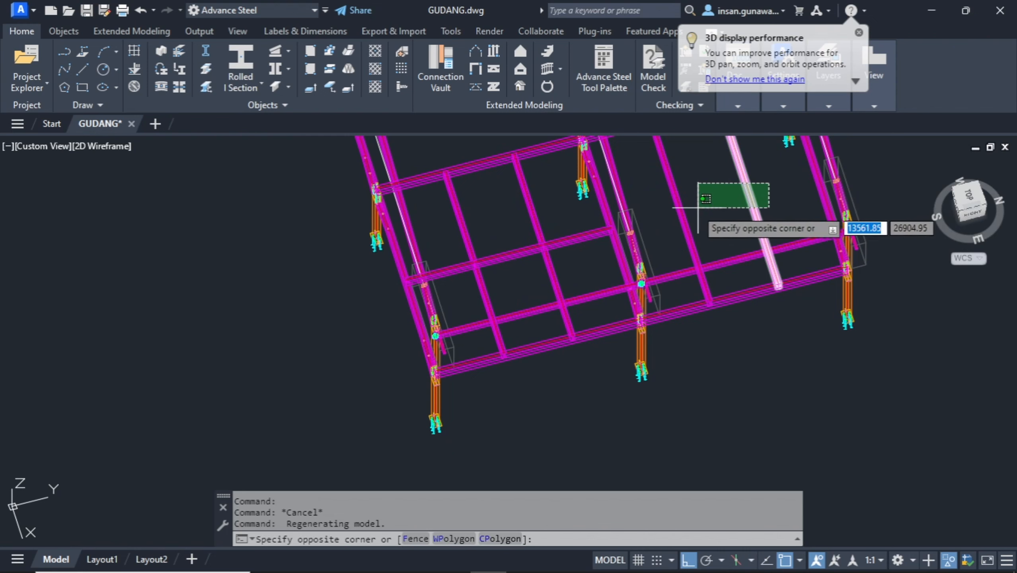
click(677, 221)
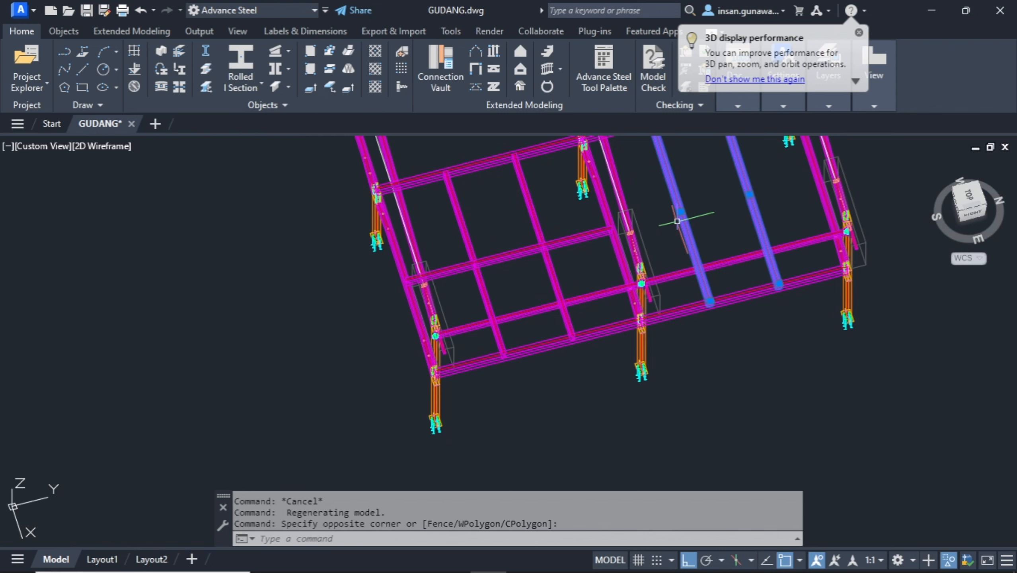
key(Escape)
text(E)
key(Return)
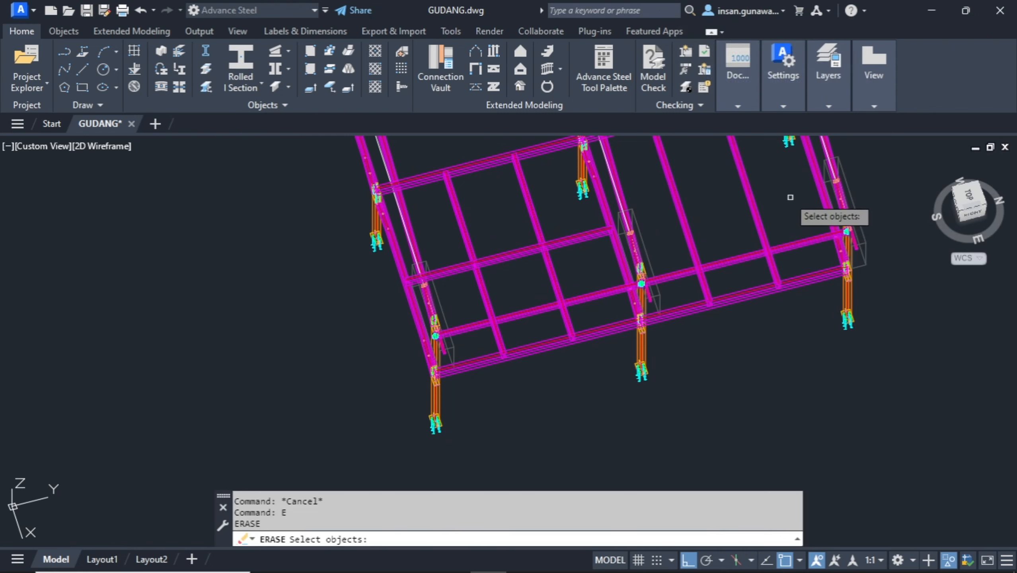
click(781, 190)
click(676, 223)
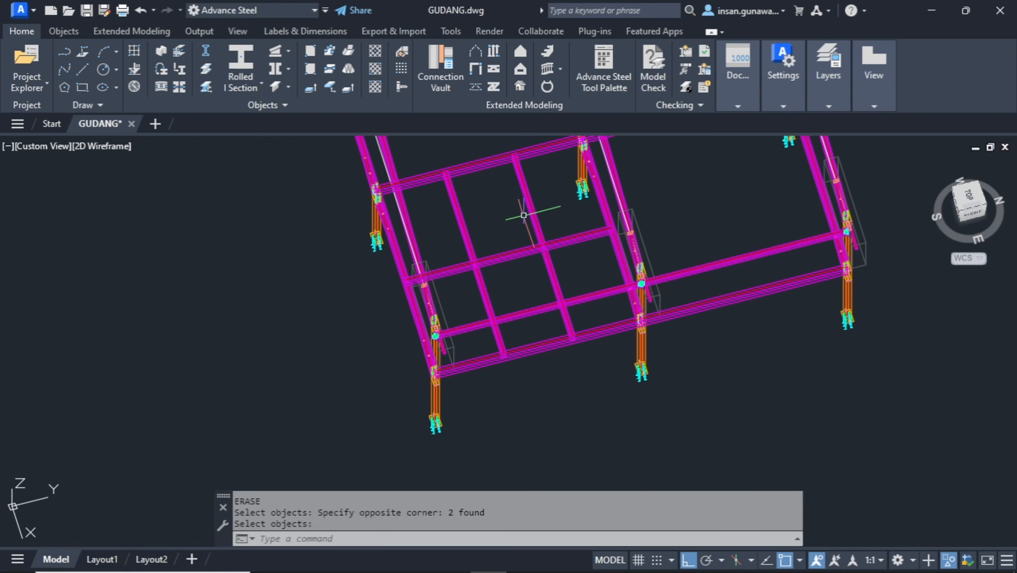
Open the Connection Vault and add the Double side clip angle connection for platform beams to the favorites.
shift+middle_drag(501, 309, 559, 240)
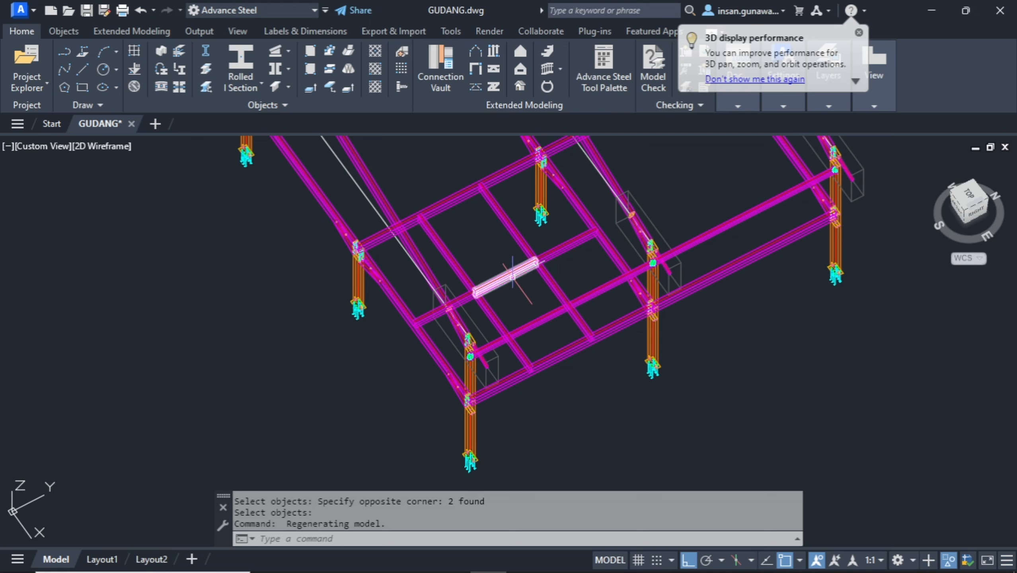
shift+middle_drag(533, 290, 470, 249)
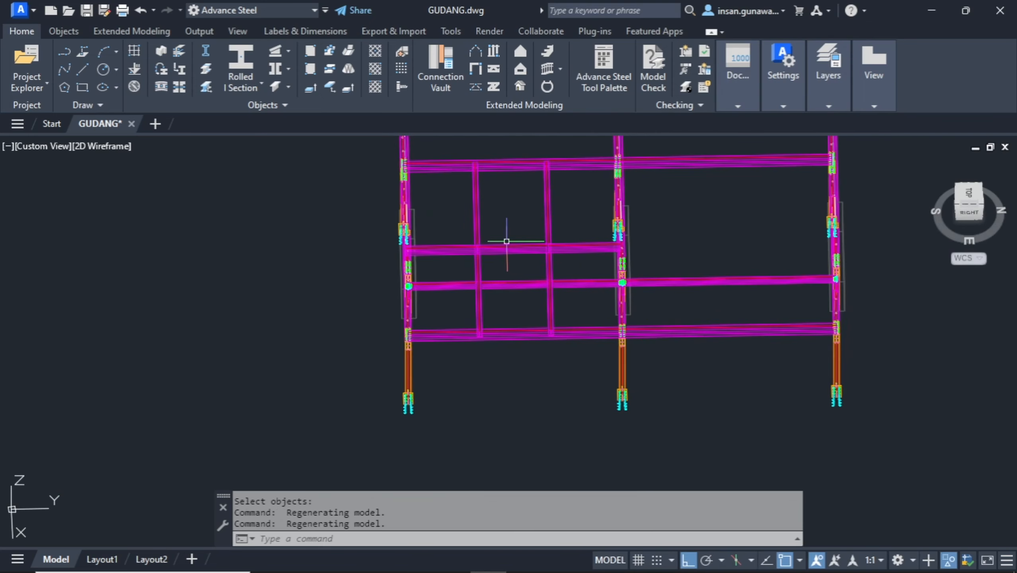
mouse_move(506, 241)
shift+middle_down()
mouse_move(515, 210)
mouse_move(566, 174)
mouse_move(567, 159)
mouse_move(492, 246)
shift+middle_up()
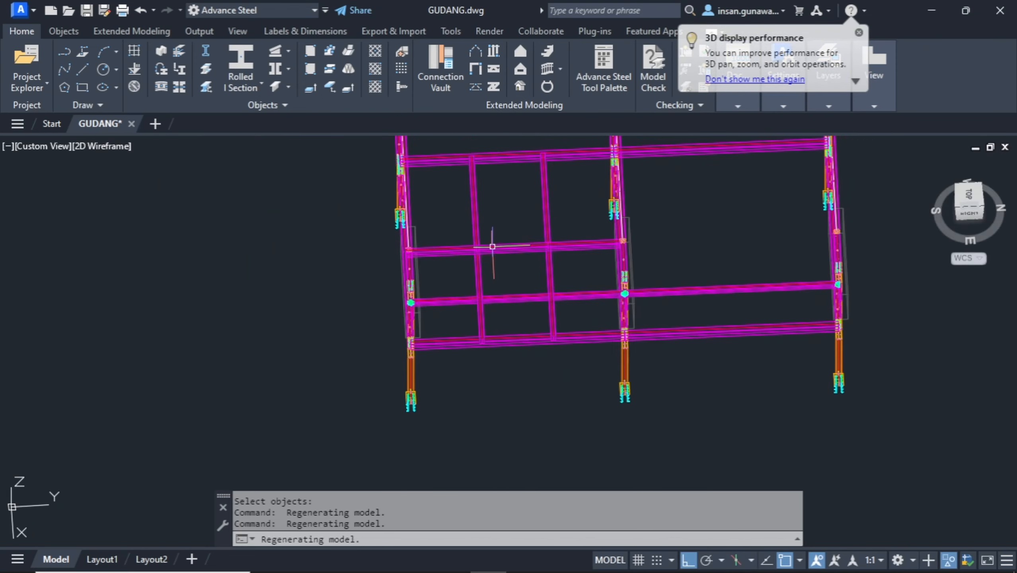
scroll(492, 246, up, 4)
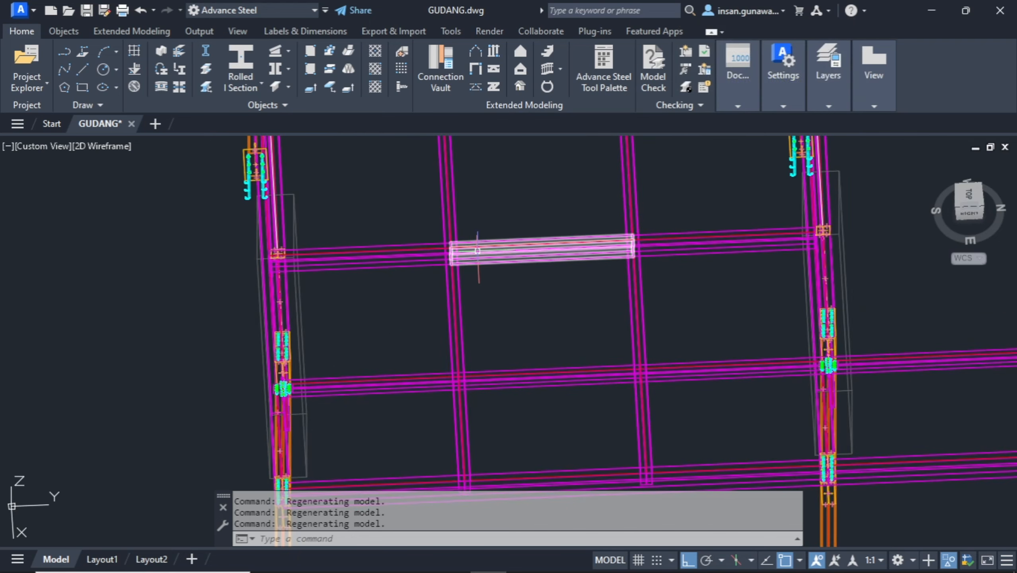
shift+middle_drag(513, 247, 538, 233)
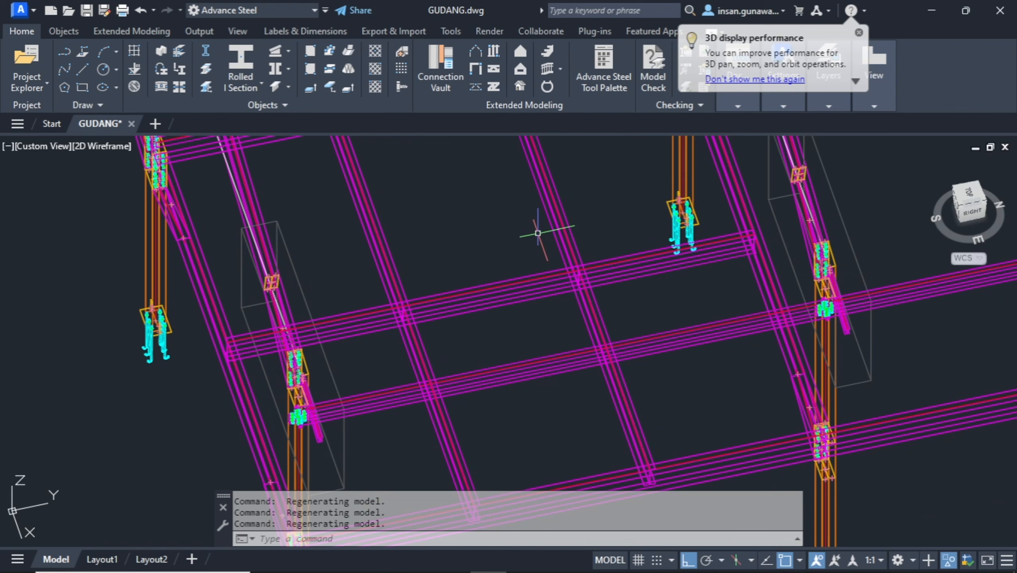
shift+middle_drag(442, 215, 534, 231)
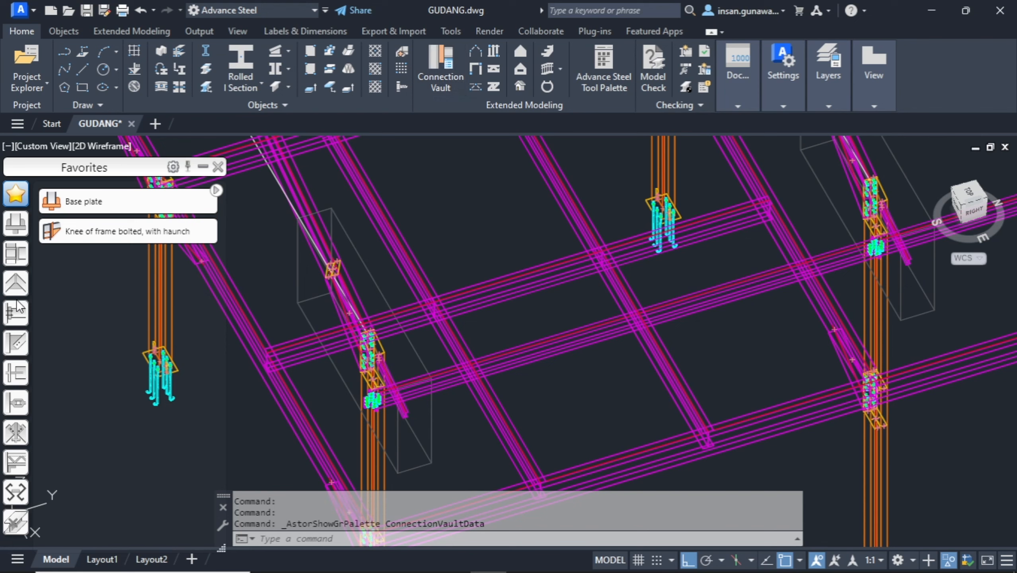
click(16, 314)
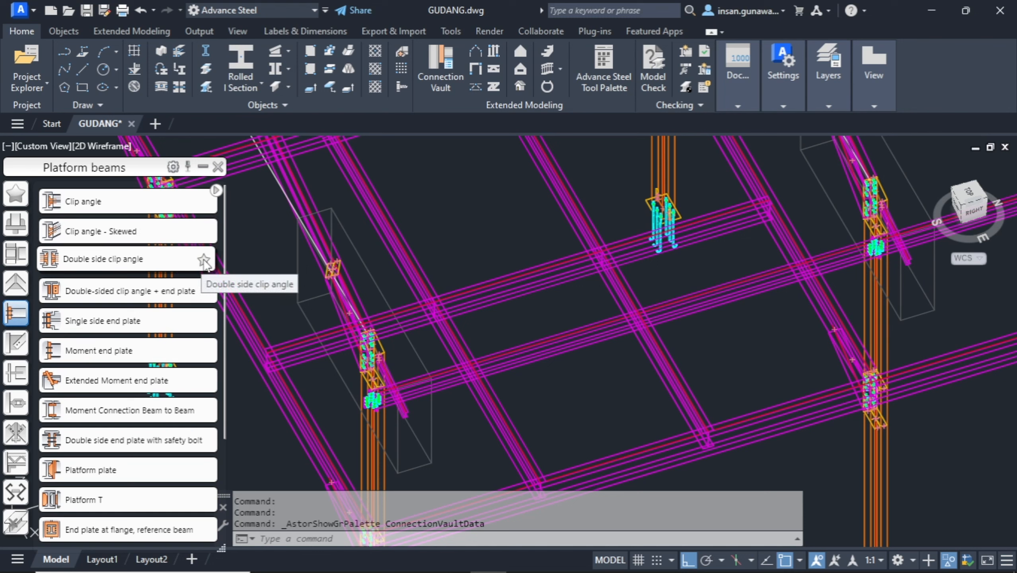
click(18, 199)
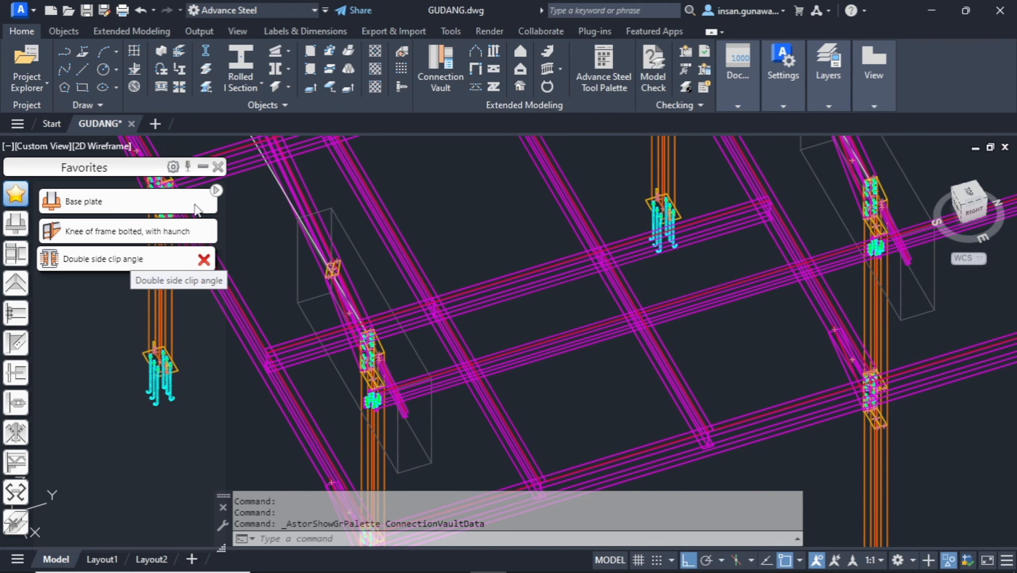
Review the preview, selection order and description of the Double side clip angle connection, with the preview area enlarged.
click(216, 192)
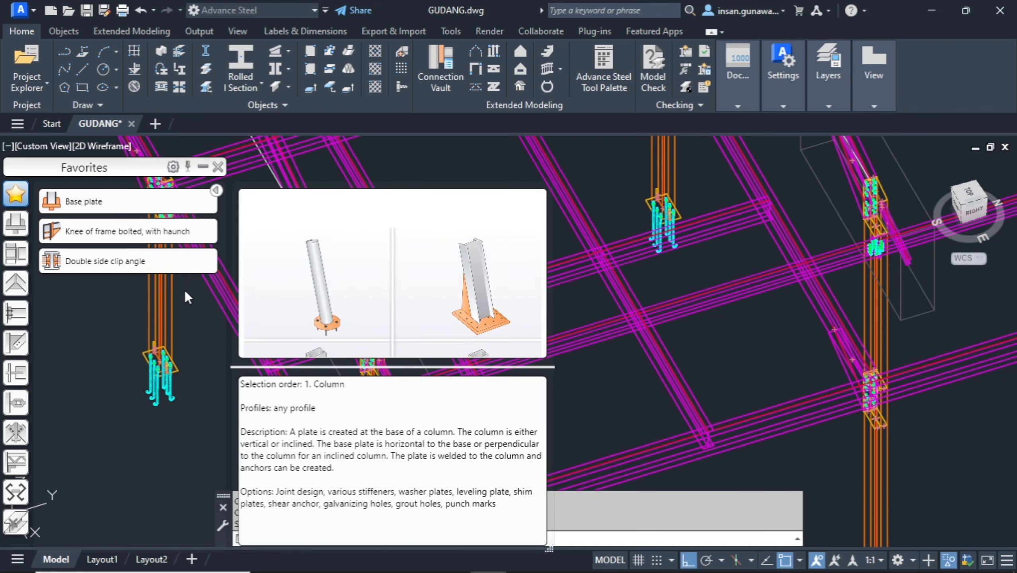
click(150, 274)
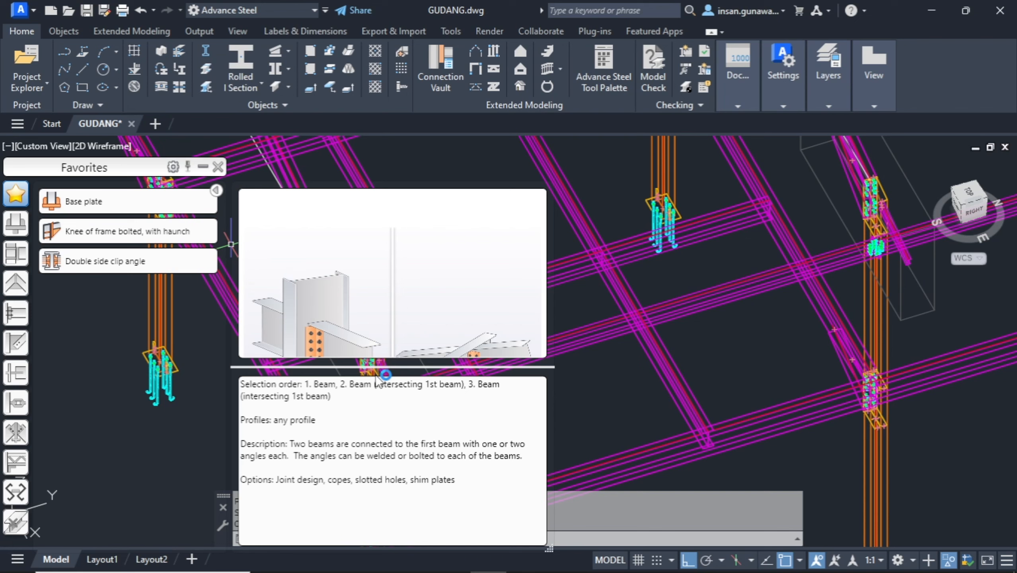
drag(384, 366, 372, 420)
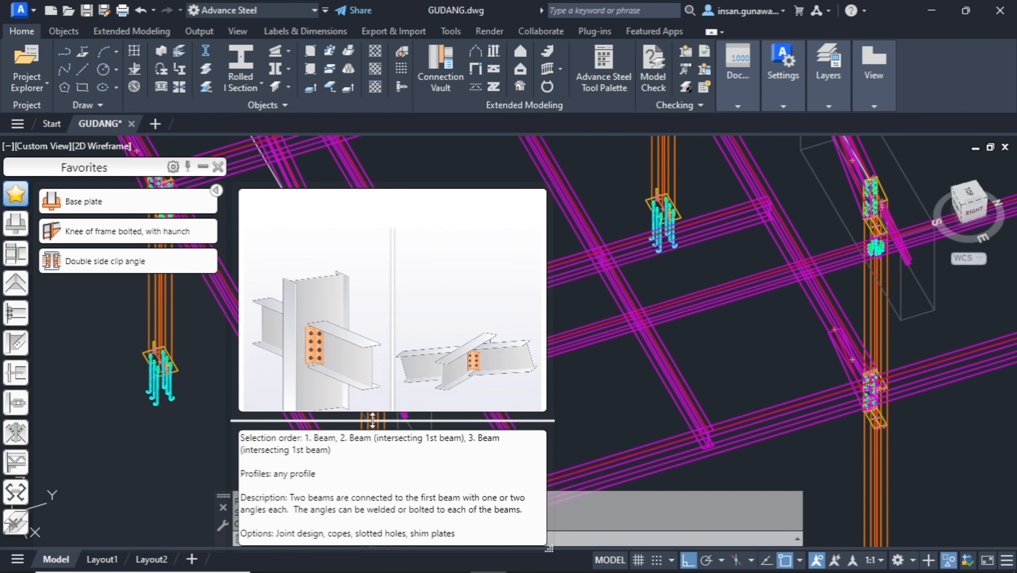
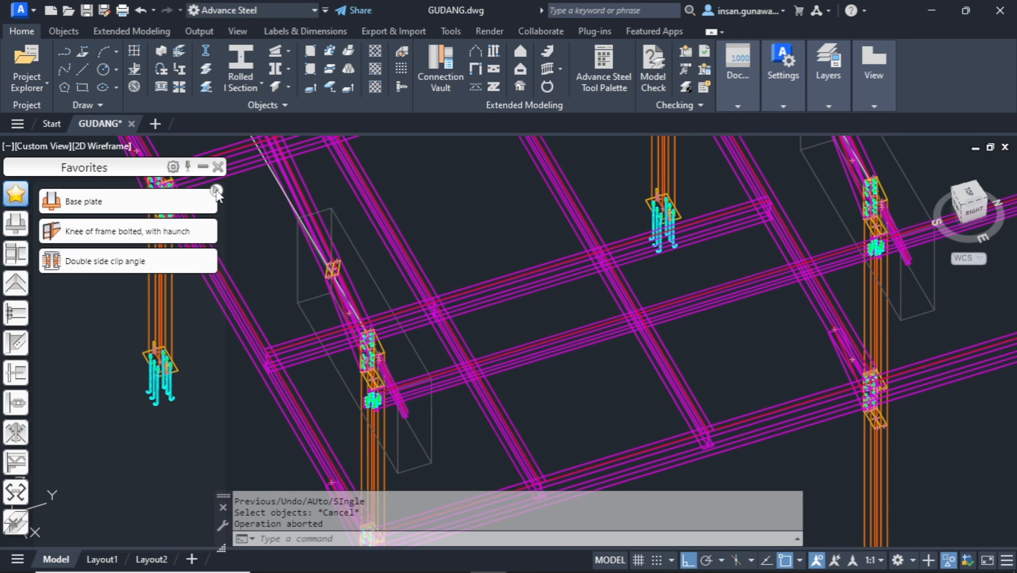
key(Escape)
key(Escape)
key(Escape)
key(Escape)
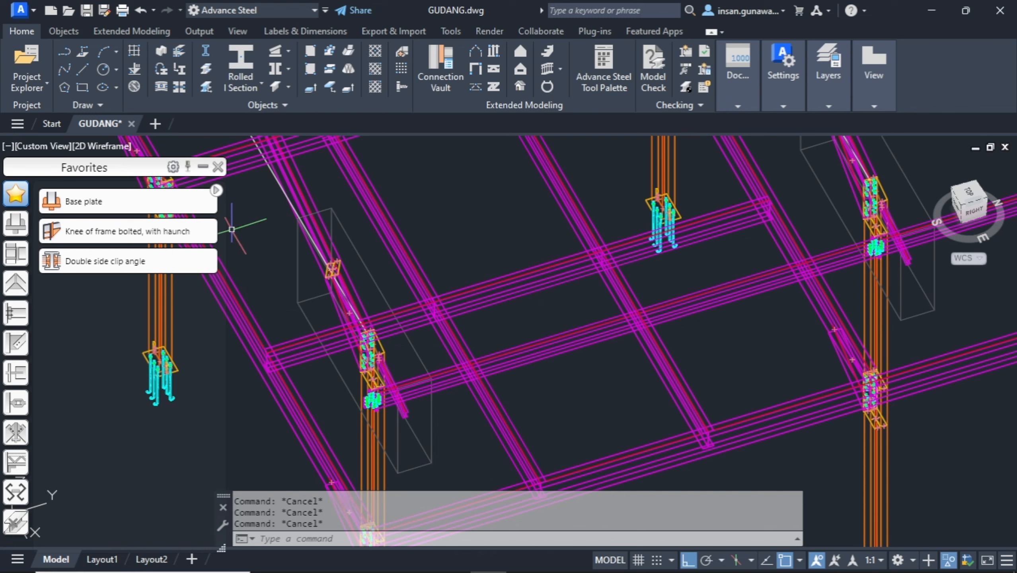
Connect the middle and outer segments of the split mid-bay beam to the first cross beam with a default Double side clip angle connection.
click(96, 261)
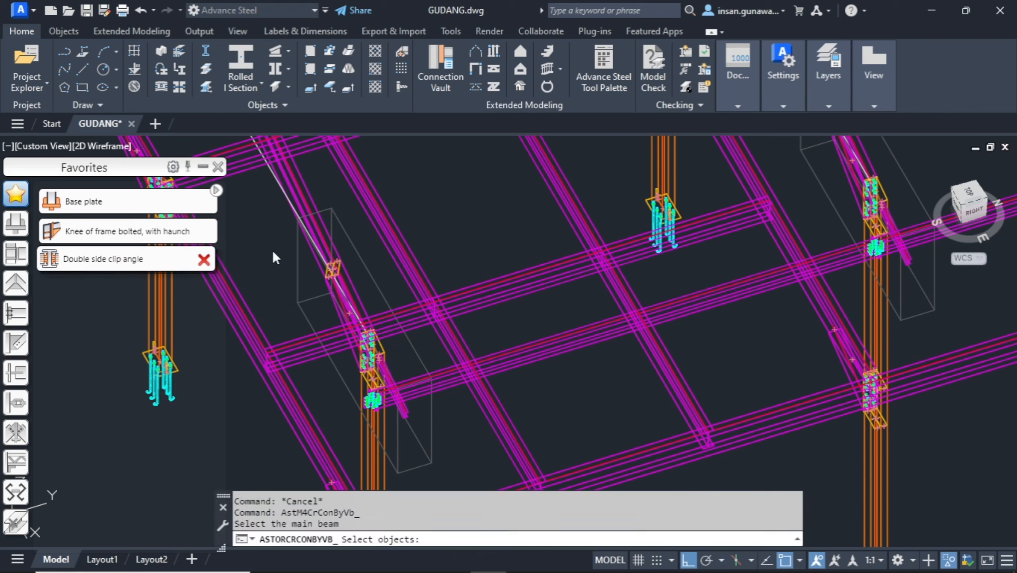
click(458, 340)
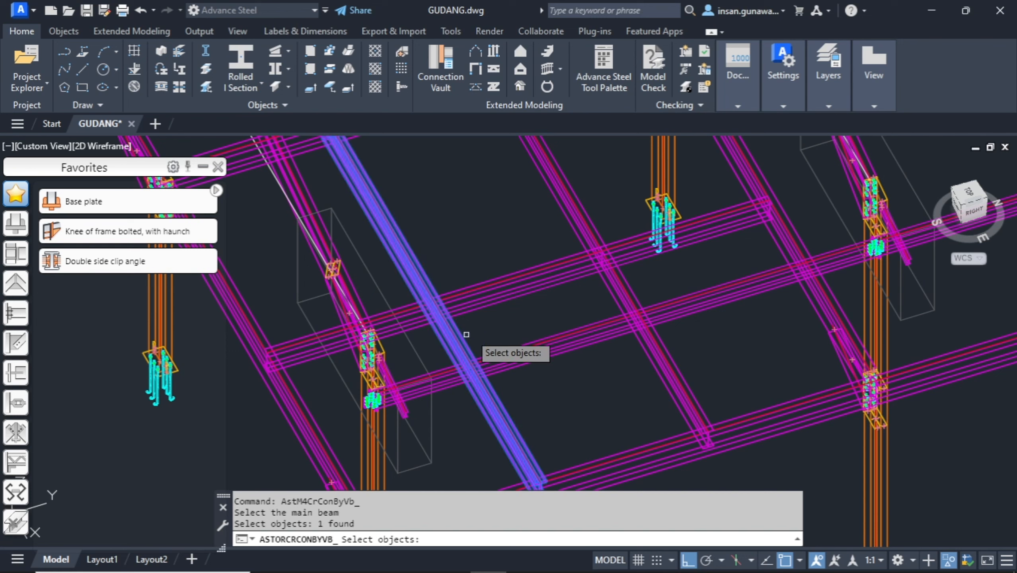
key(Return)
click(450, 307)
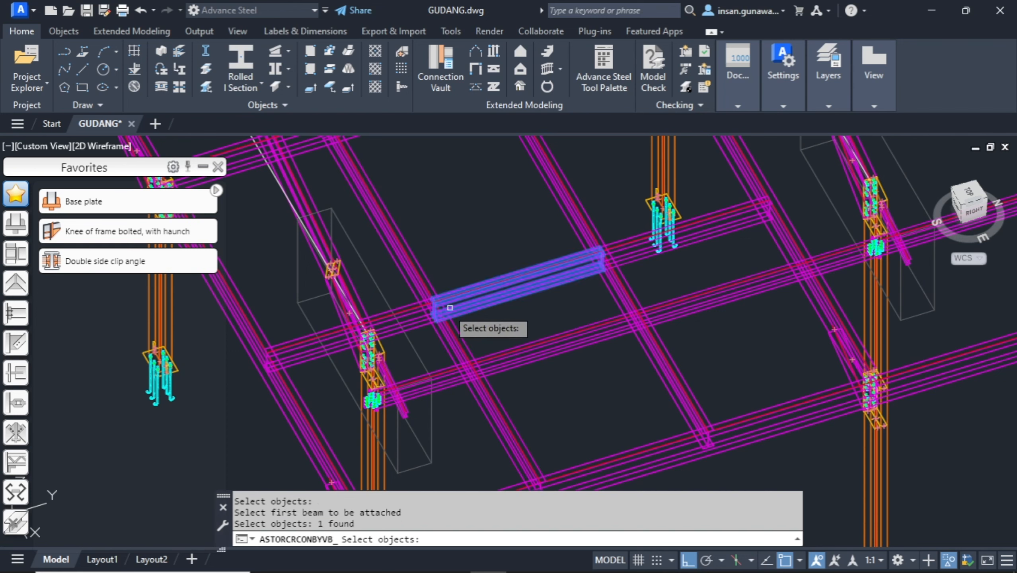
key(Return)
click(417, 319)
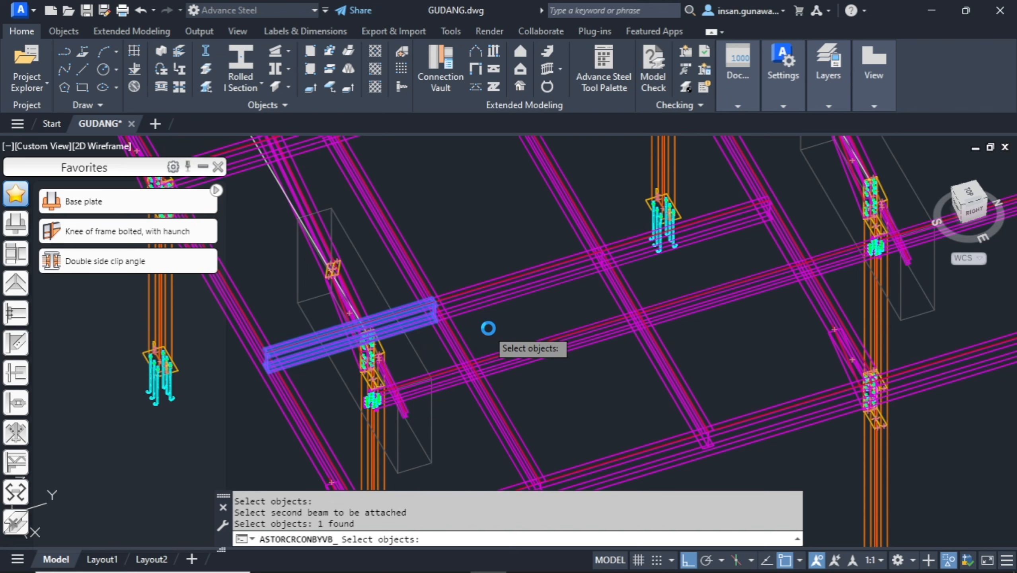
key(Return)
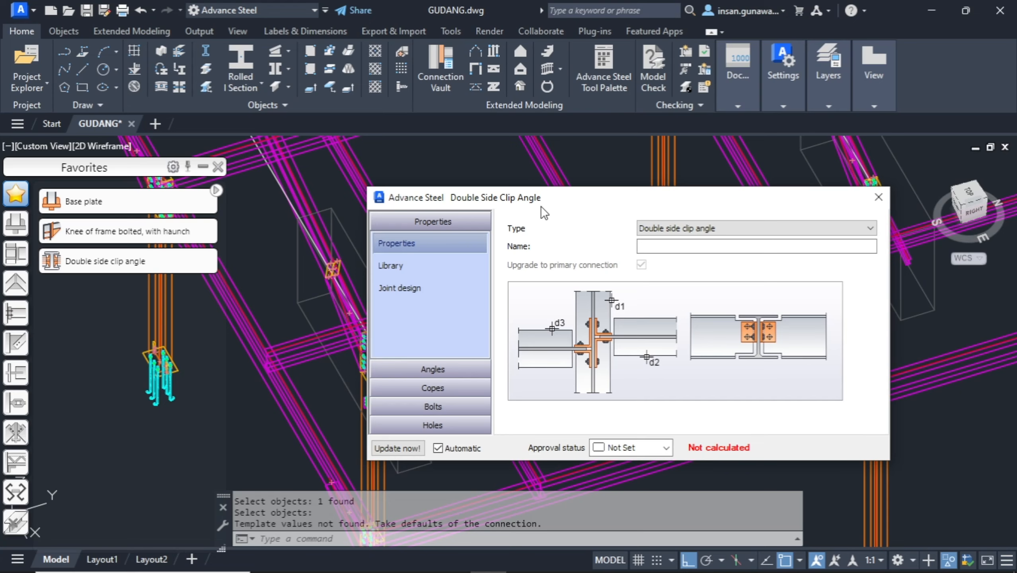
scroll(448, 305, up, 5)
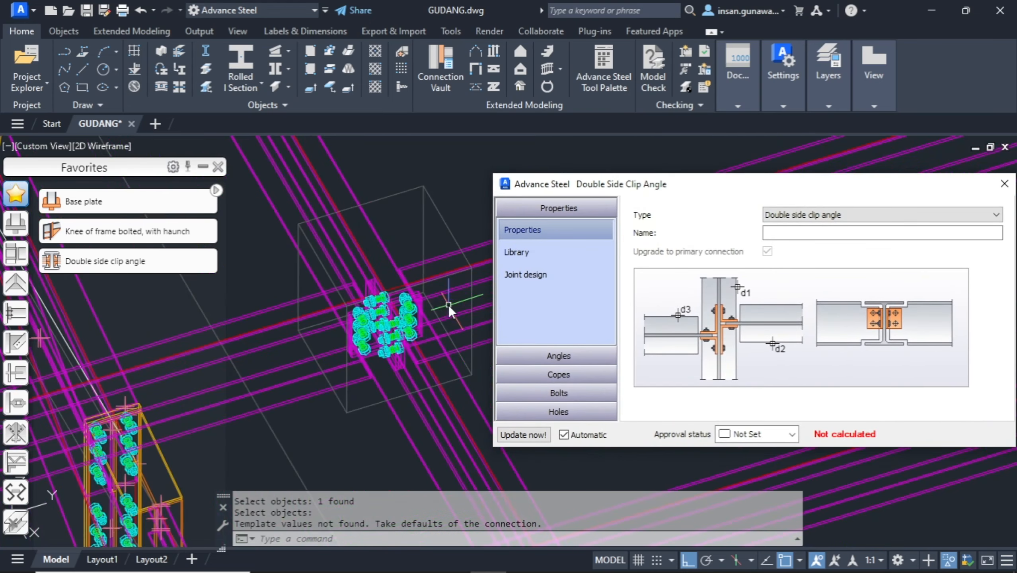
shift+middle_drag(407, 323, 436, 252)
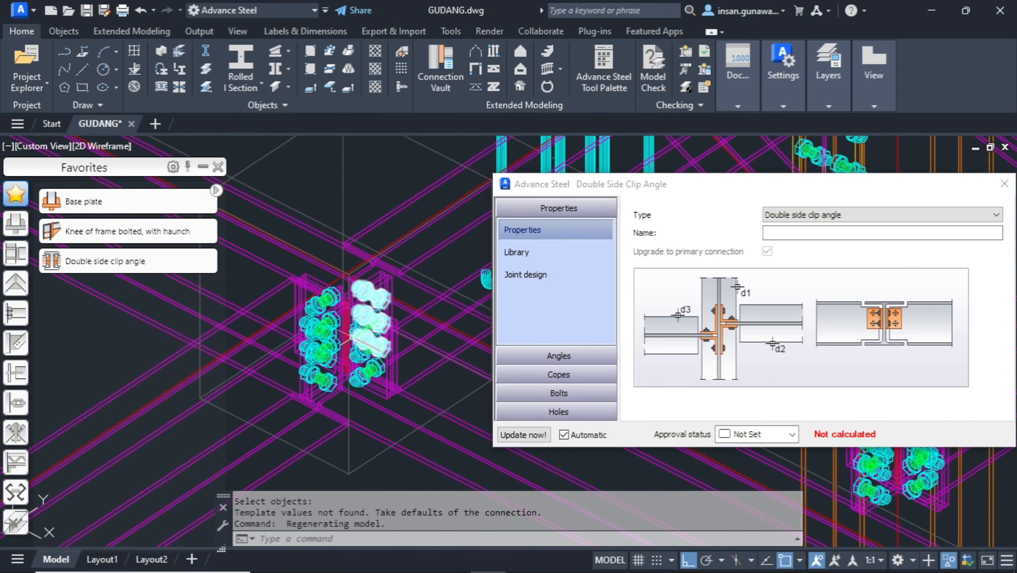
scroll(349, 337, down, 5)
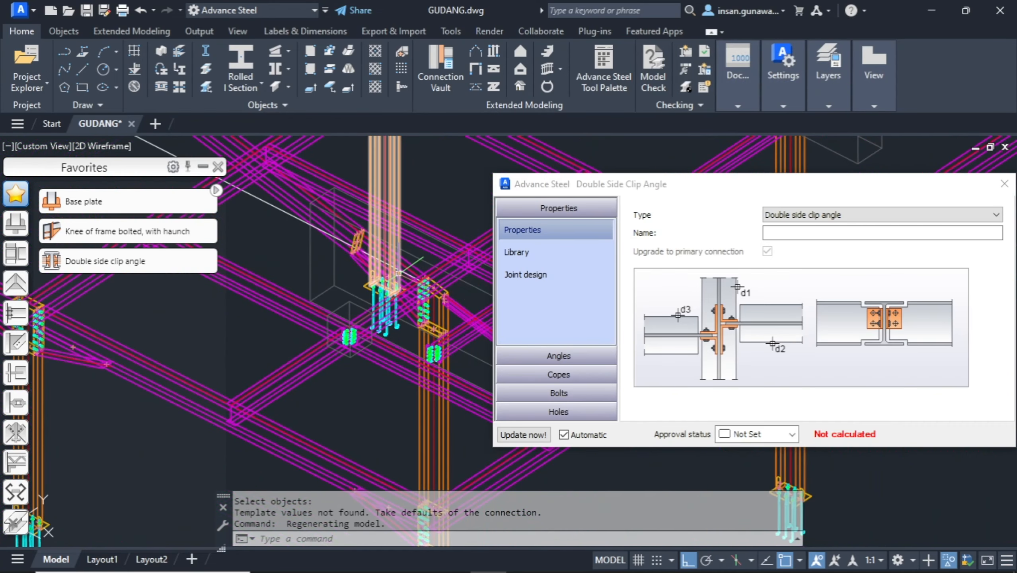
shift+middle_drag(364, 321, 378, 289)
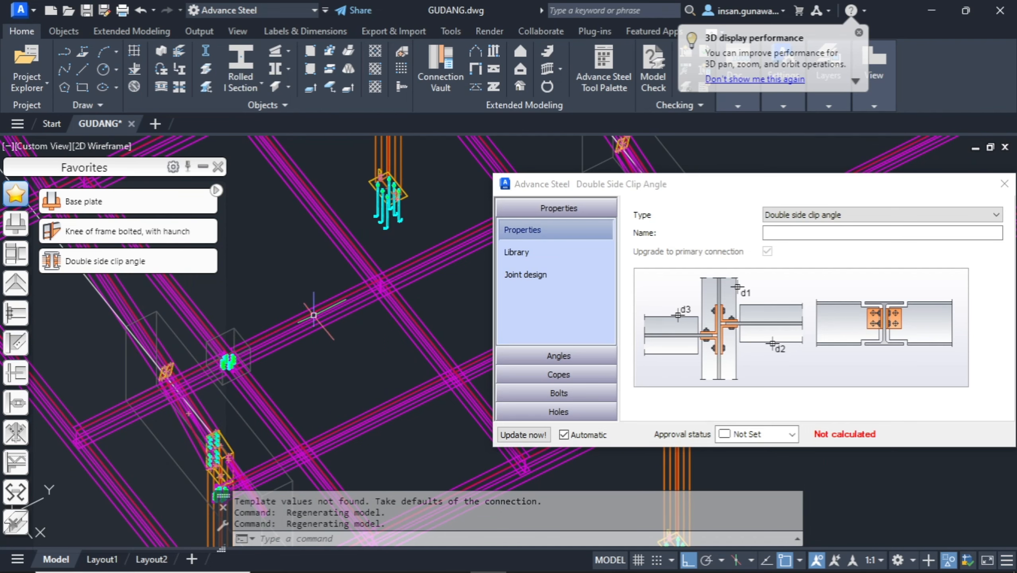
click(1005, 185)
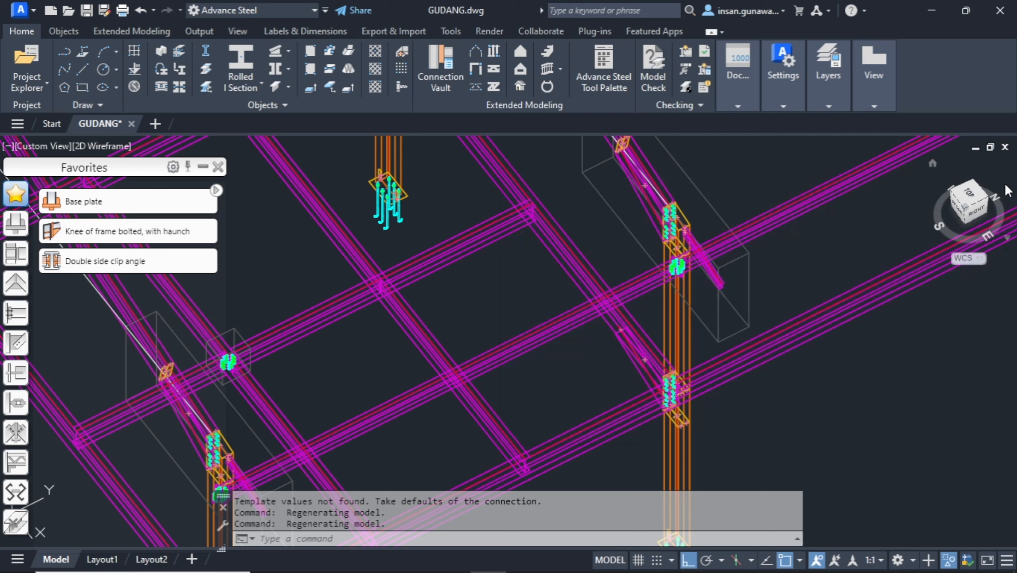
Close the Connection Vault and start transferring the clip angle connection as a subordinate copy, using the finished crossing's connection box as source.
click(217, 166)
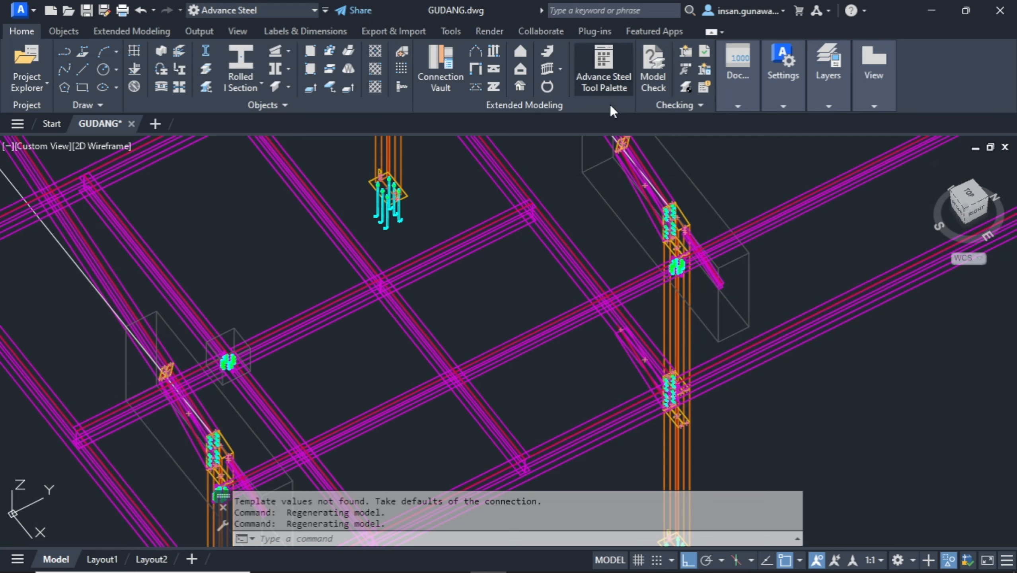
click(609, 82)
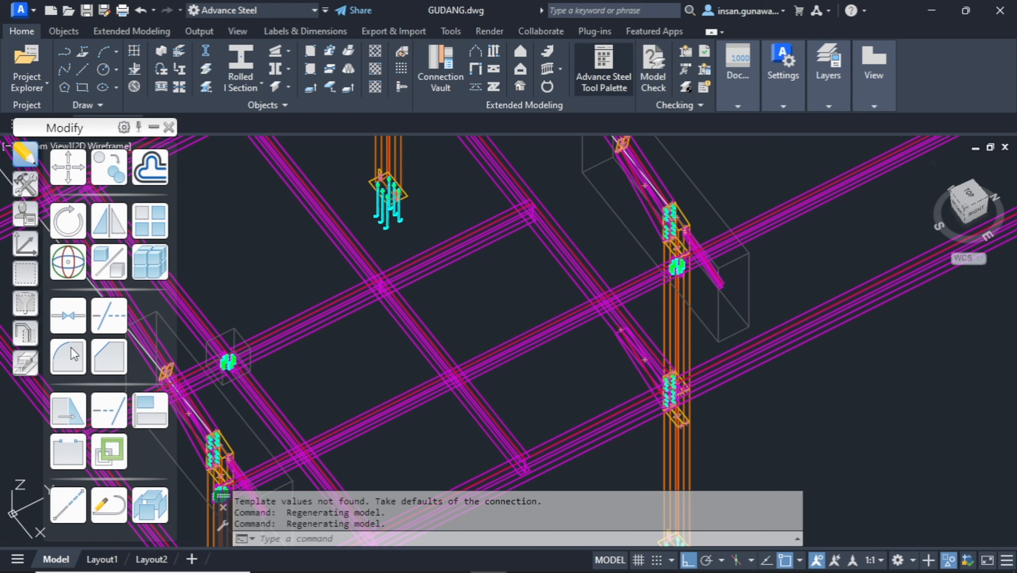
click(27, 188)
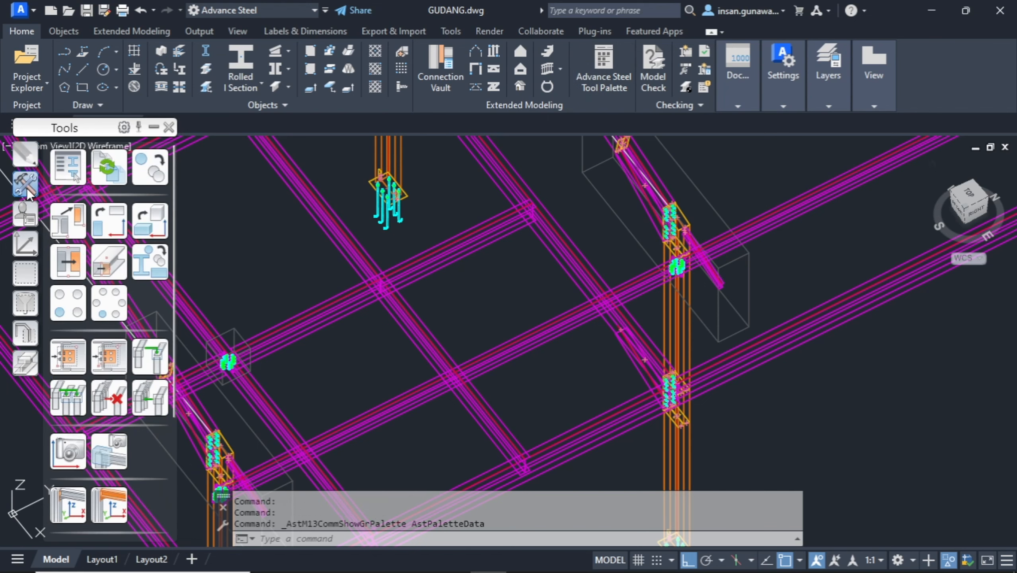
click(154, 359)
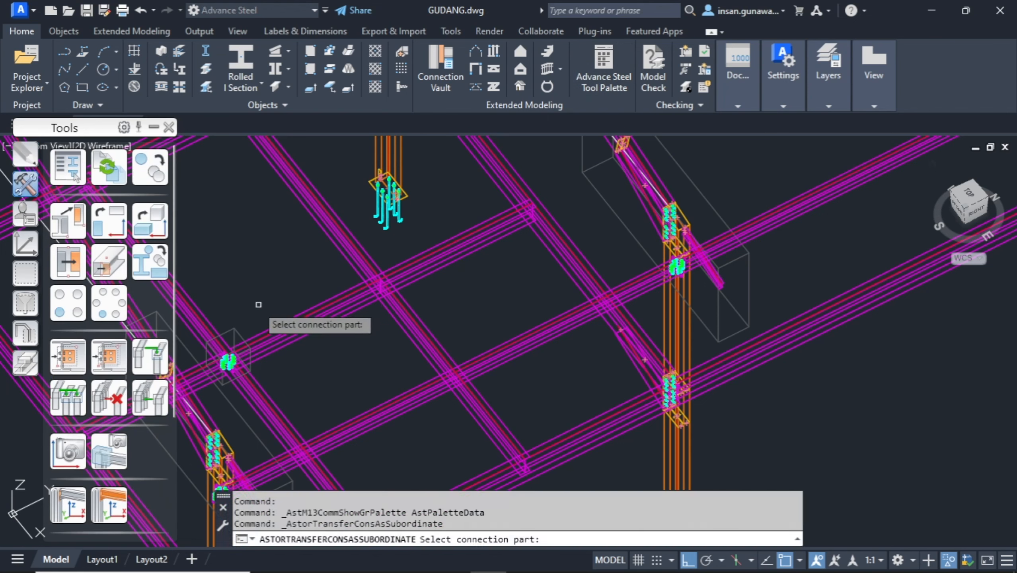
click(233, 330)
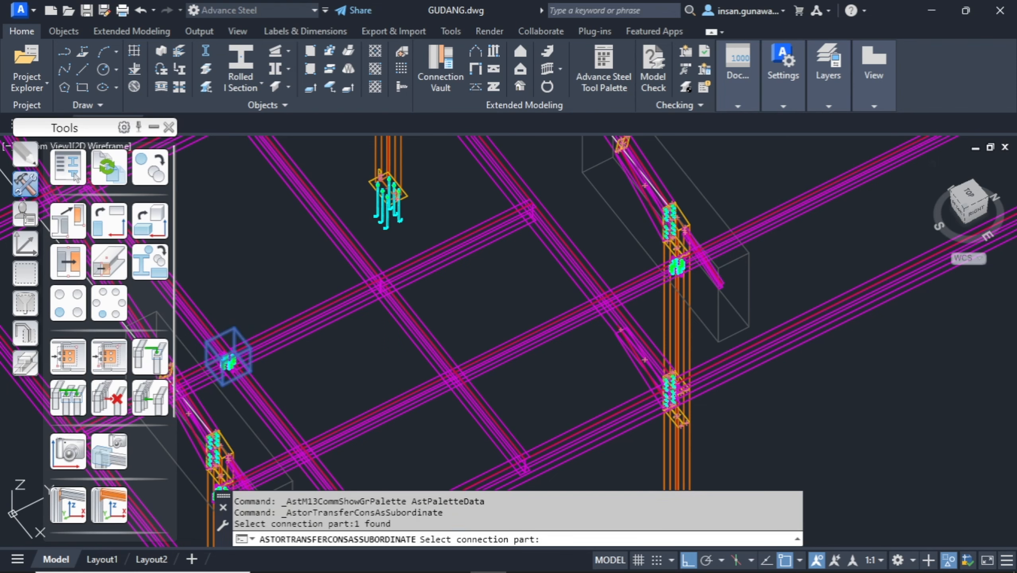
middle_drag(272, 297, 397, 286)
key(Return)
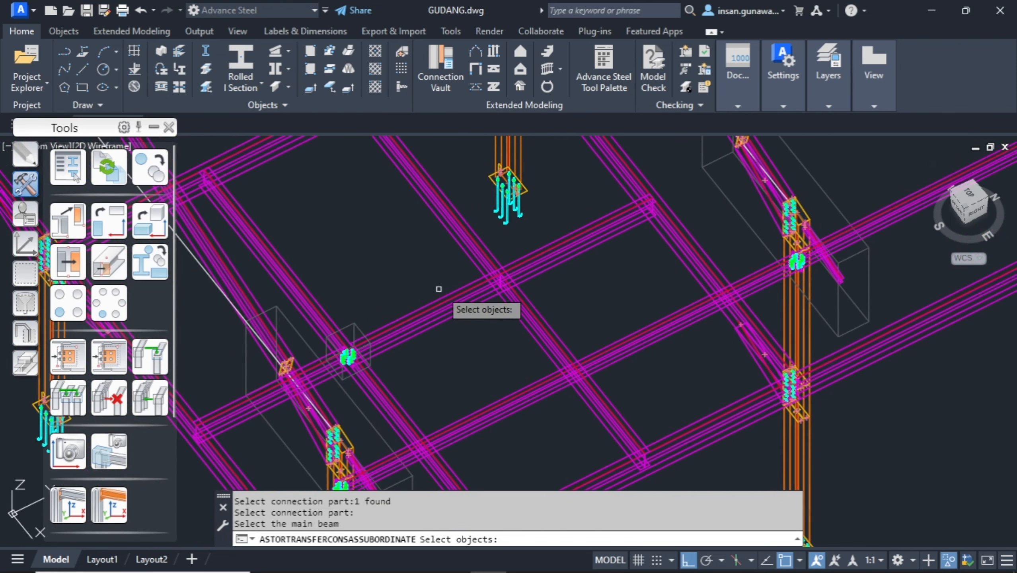
Transfer the clip angle connection as subordinate to the next beam crossing, picking the main beam and both attached beams.
click(517, 305)
key(Return)
click(530, 274)
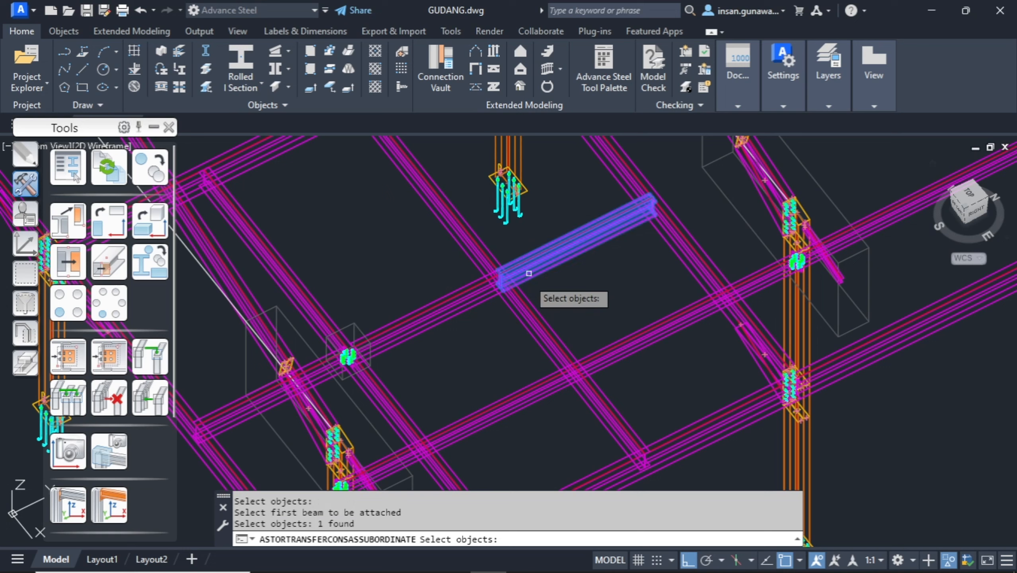
key(Return)
click(471, 298)
key(Return)
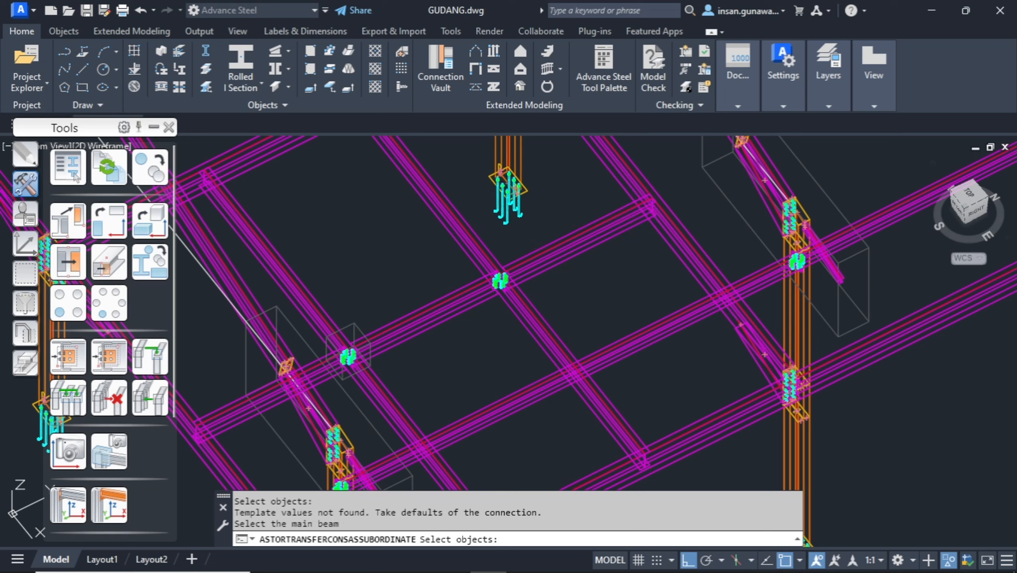
key(Return)
Close the Tools palette and set the Conceptual visual style, with the two connected beam crossings in close view.
scroll(444, 325, down, 4)
scroll(443, 333, up, 8)
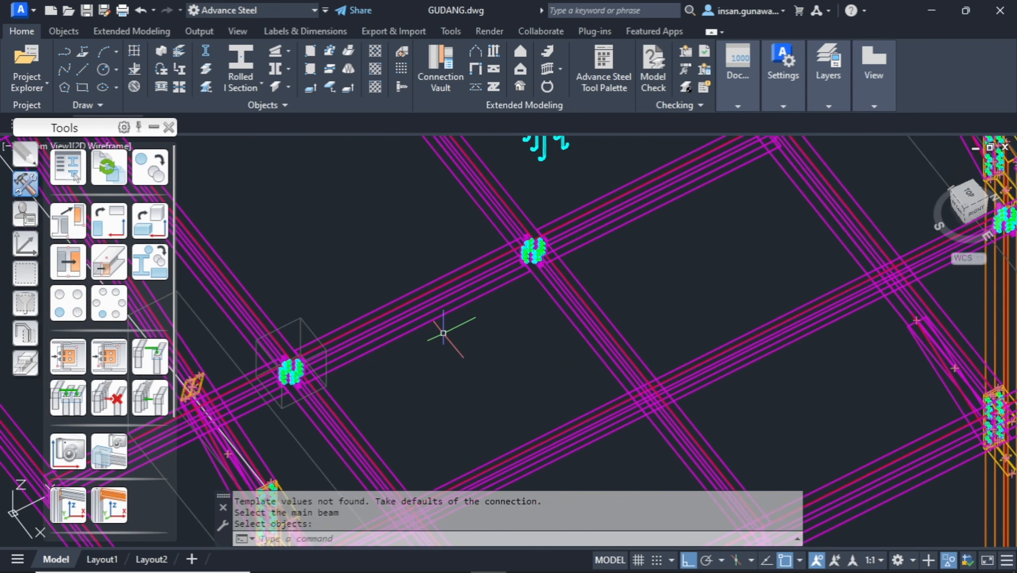
shift+middle_drag(443, 333, 447, 312)
scroll(447, 312, down, 1)
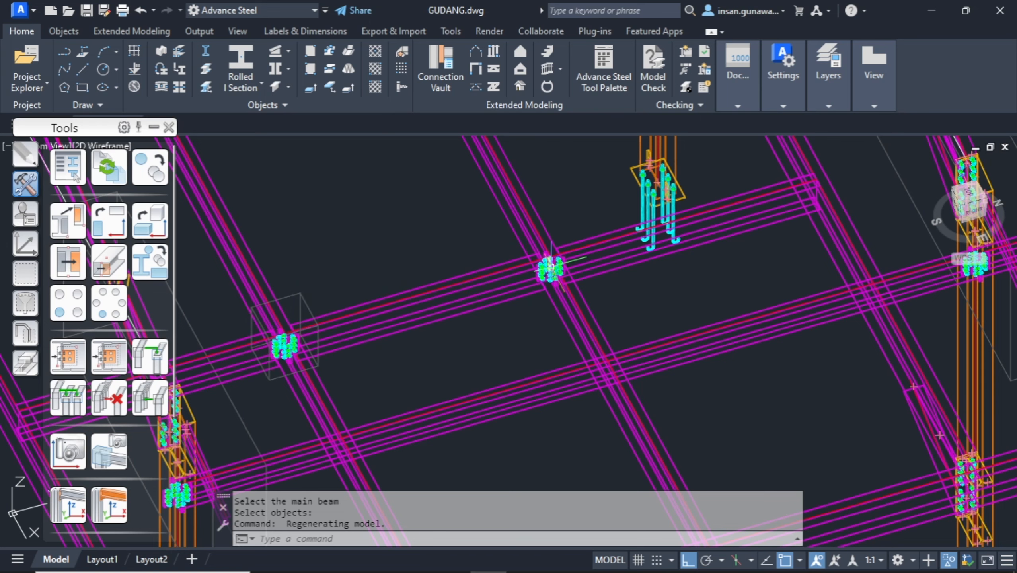
shift+middle_drag(320, 345, 286, 329)
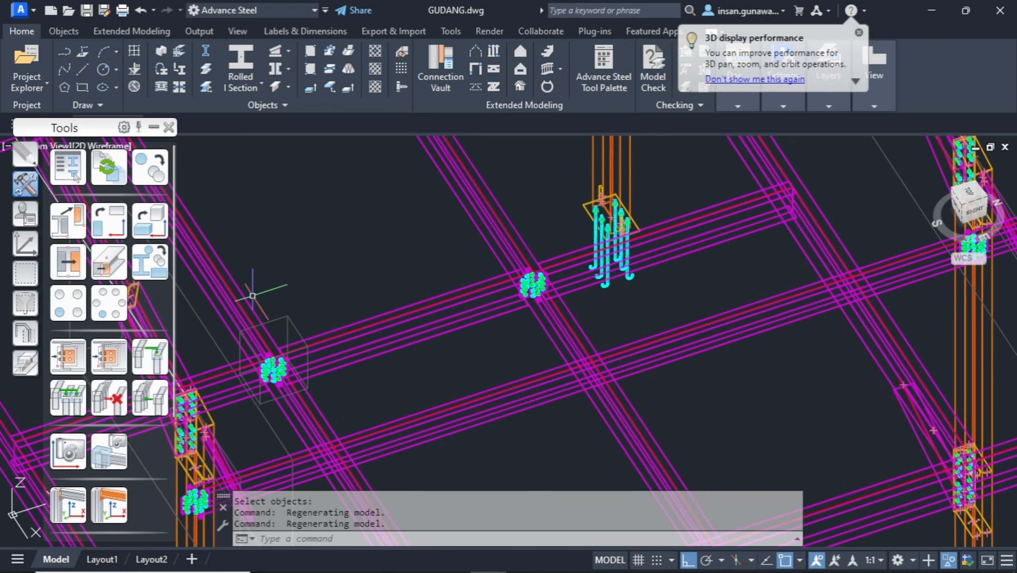
click(168, 128)
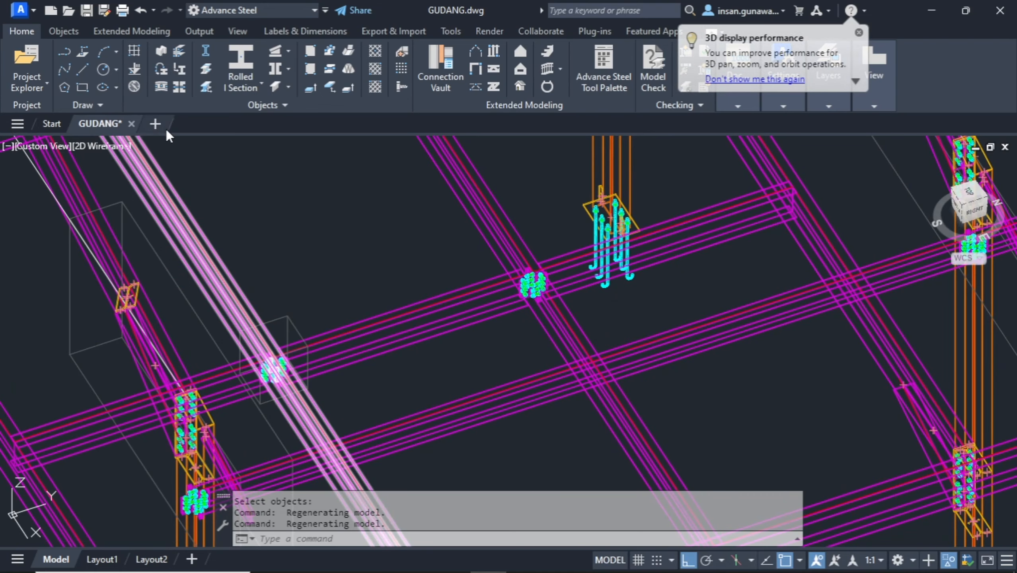
click(111, 147)
click(147, 197)
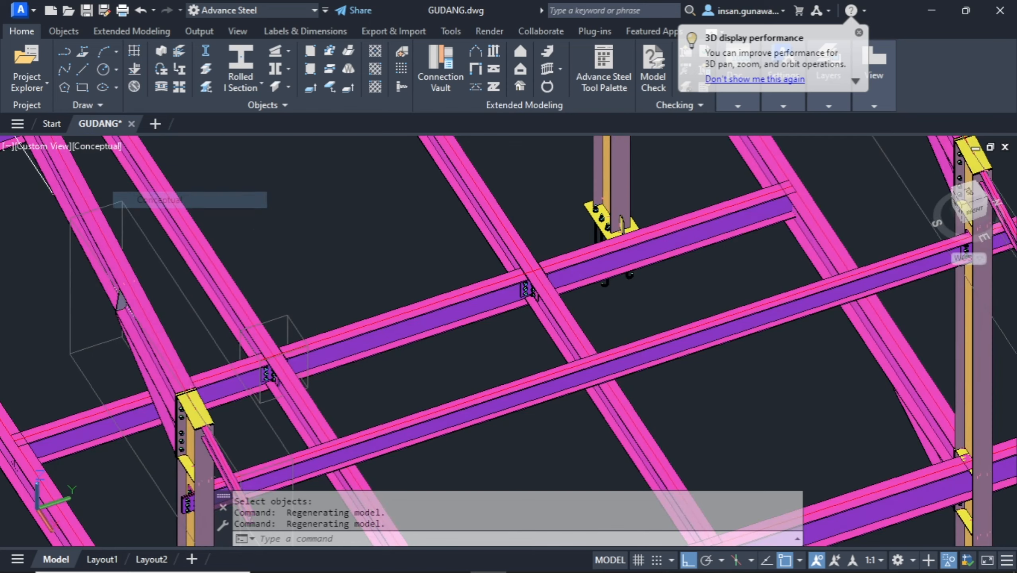
scroll(280, 362, up, 3)
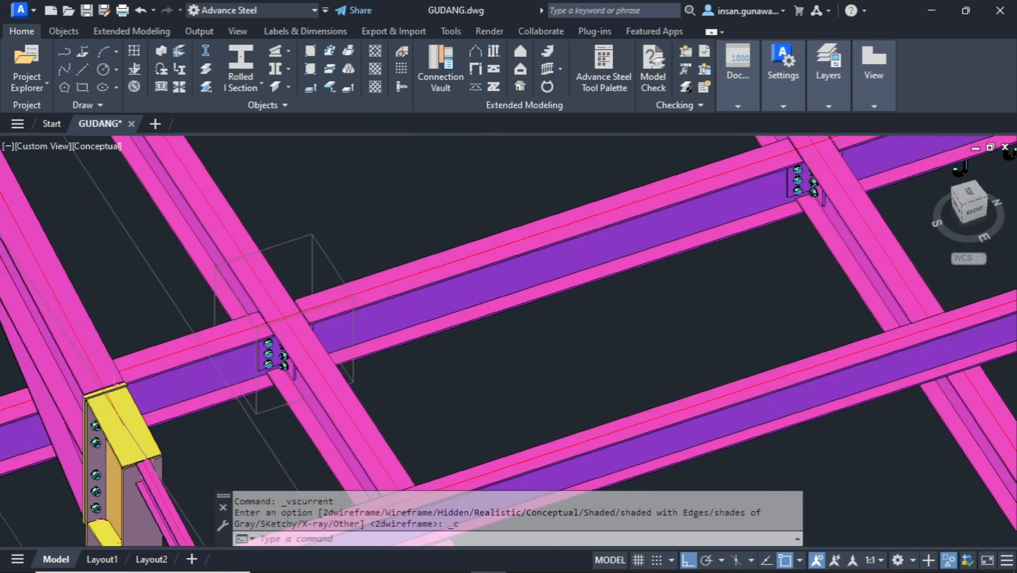
Edit the original double side clip angle connection, setting its group 1 number of bolts to 2 under the vertical bolt distances.
click(319, 241)
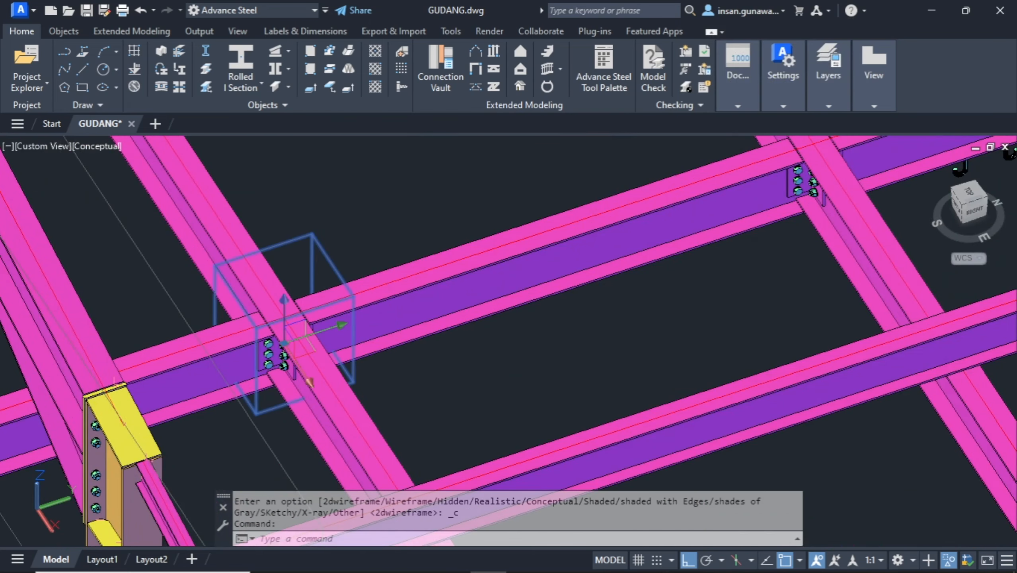
double_click(317, 242)
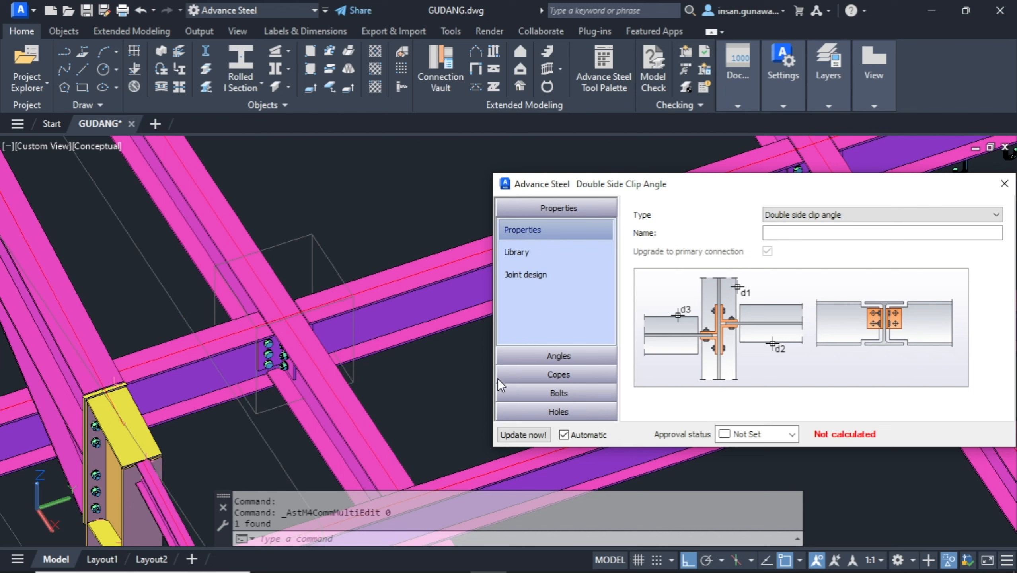
click(570, 392)
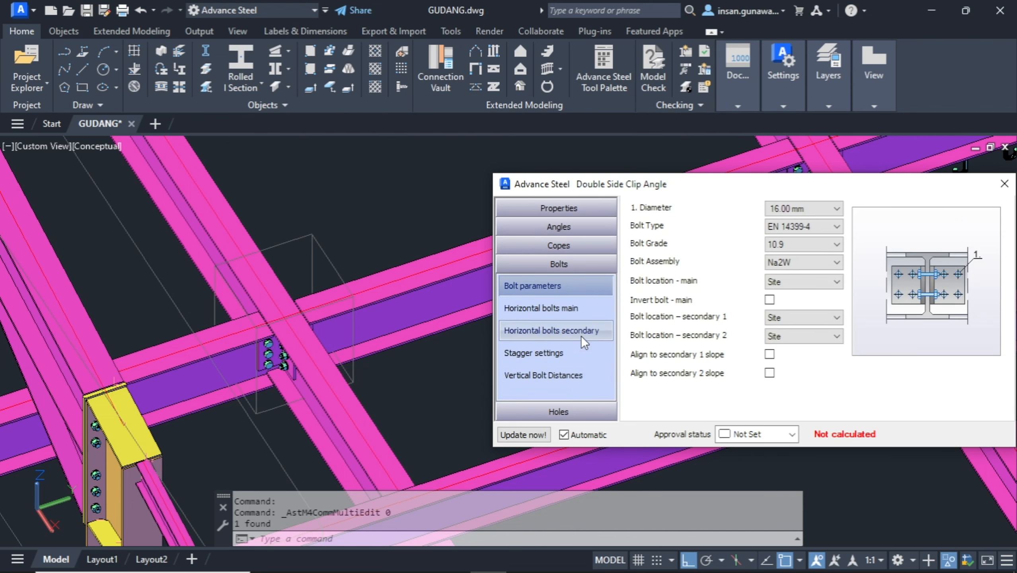
click(574, 376)
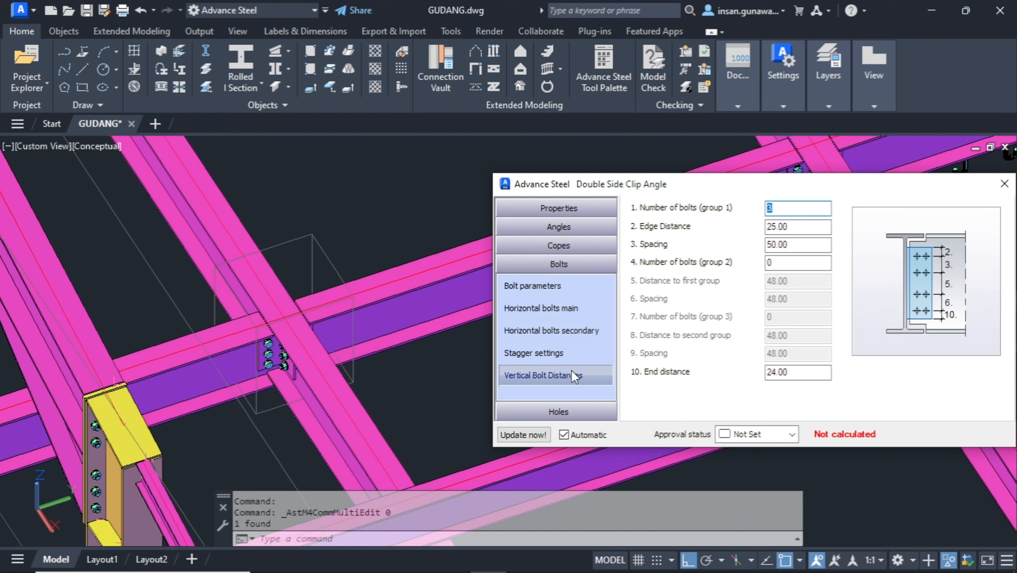
click(797, 206)
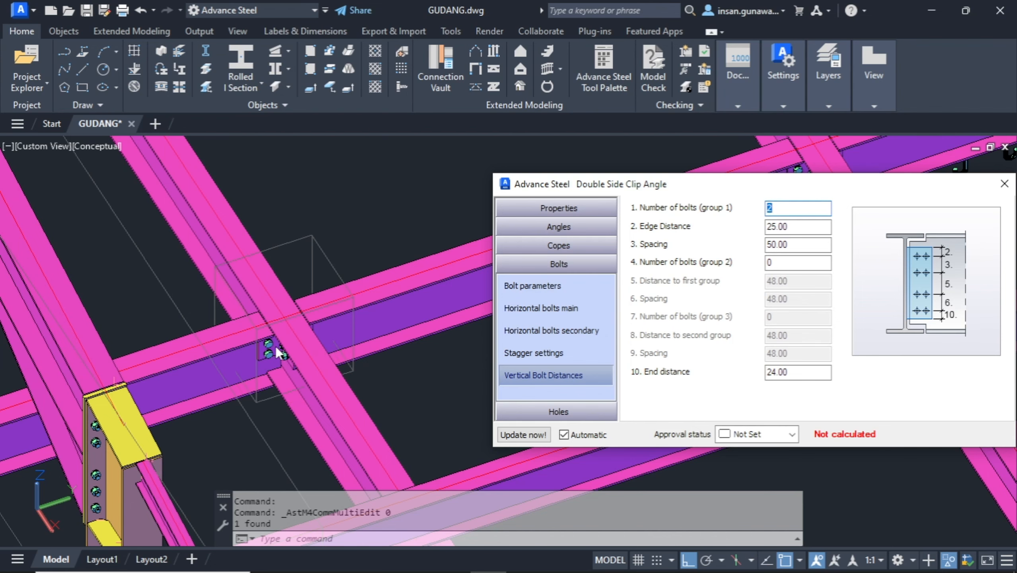
Inspect the bolts of the original and transferred clip angle connections from several angles to compare how both respond to the change.
scroll(271, 347, up, 2)
middle_click(283, 356)
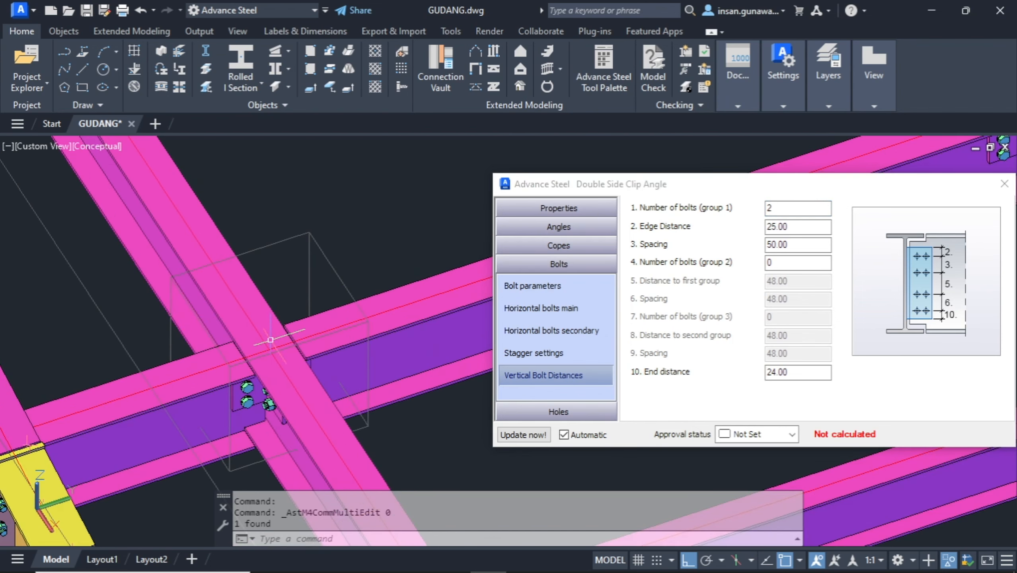
shift+middle_drag(270, 339, 289, 325)
middle_drag(455, 246, 40, 270)
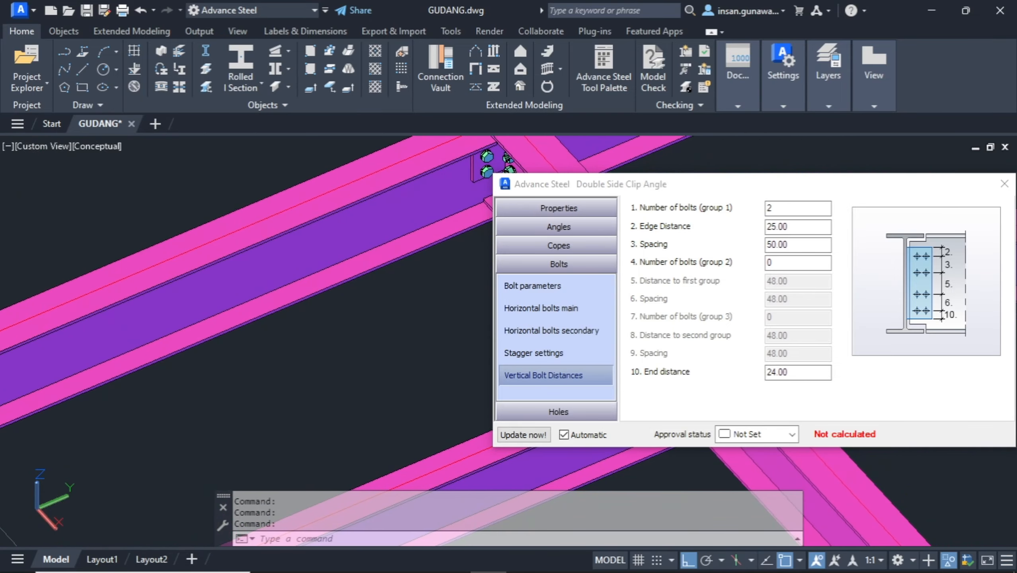
middle_drag(269, 221, 288, 189)
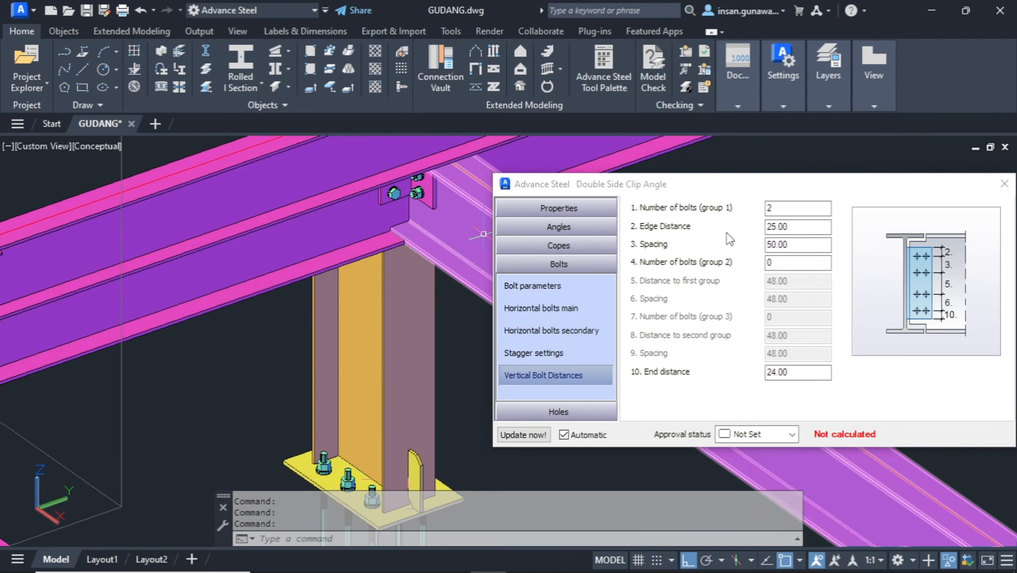
drag(792, 211, 754, 207)
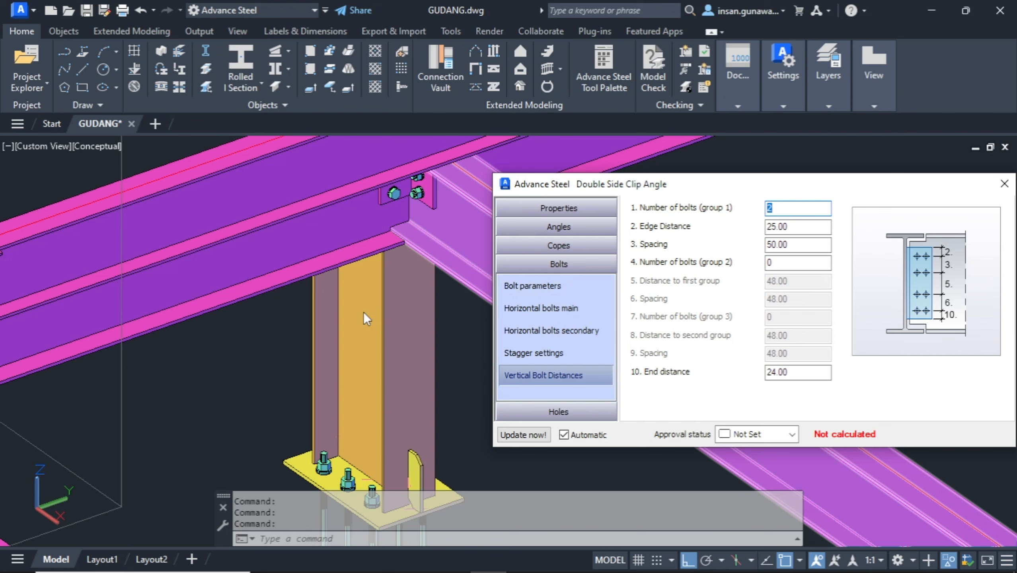
scroll(316, 310, down, 5)
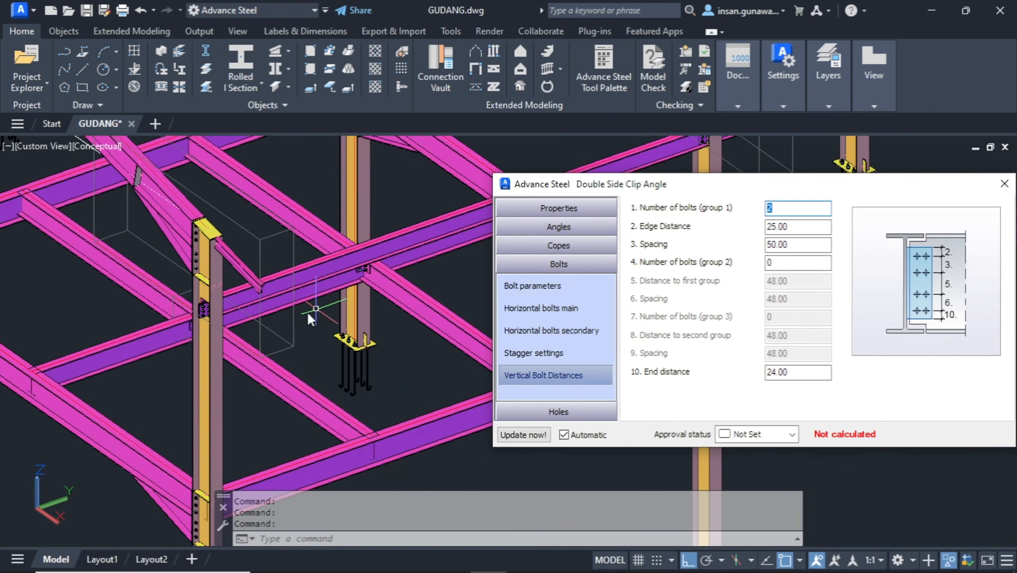
scroll(317, 316, up, 5)
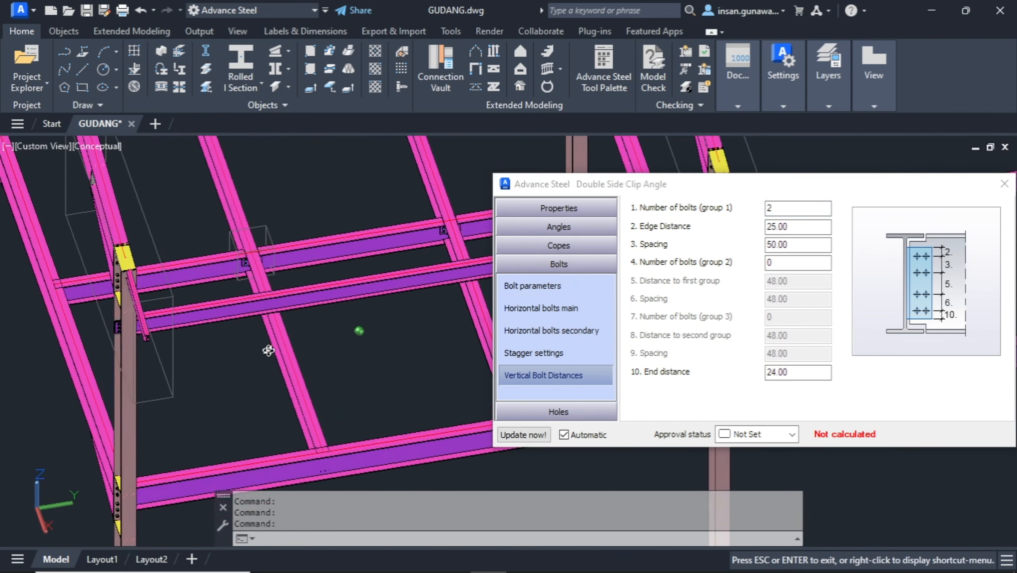
Set the clip angle's group 1 number of bolts back to 3, check both crossings and close the connection properties.
click(766, 208)
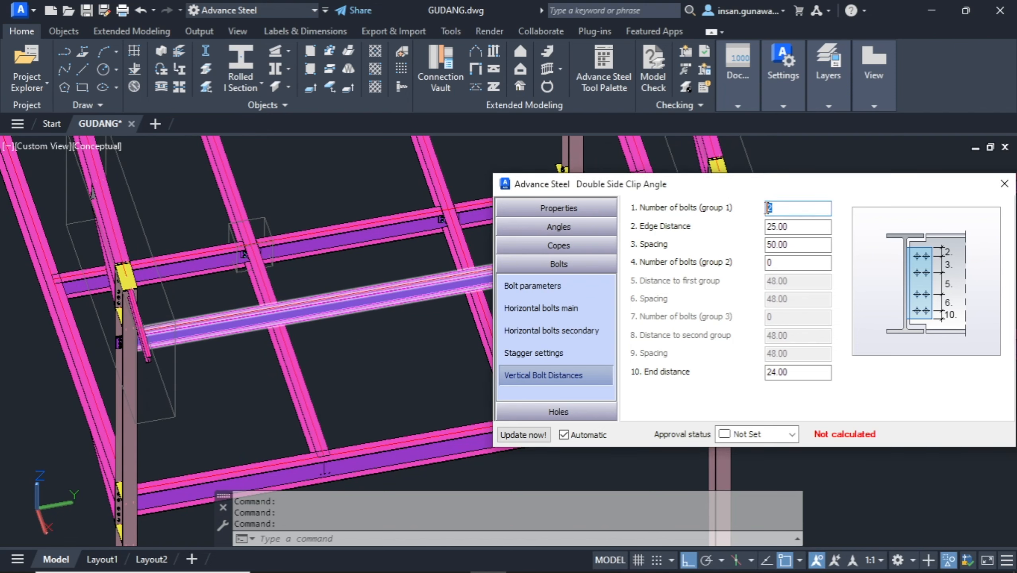
text(3)
scroll(257, 240, up, 4)
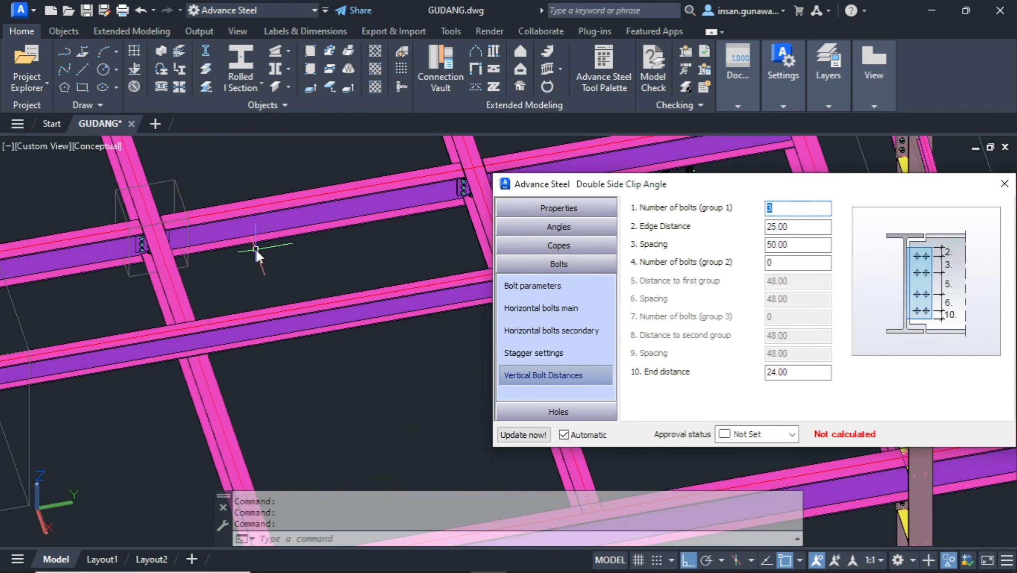
shift+middle_drag(257, 250, 242, 271)
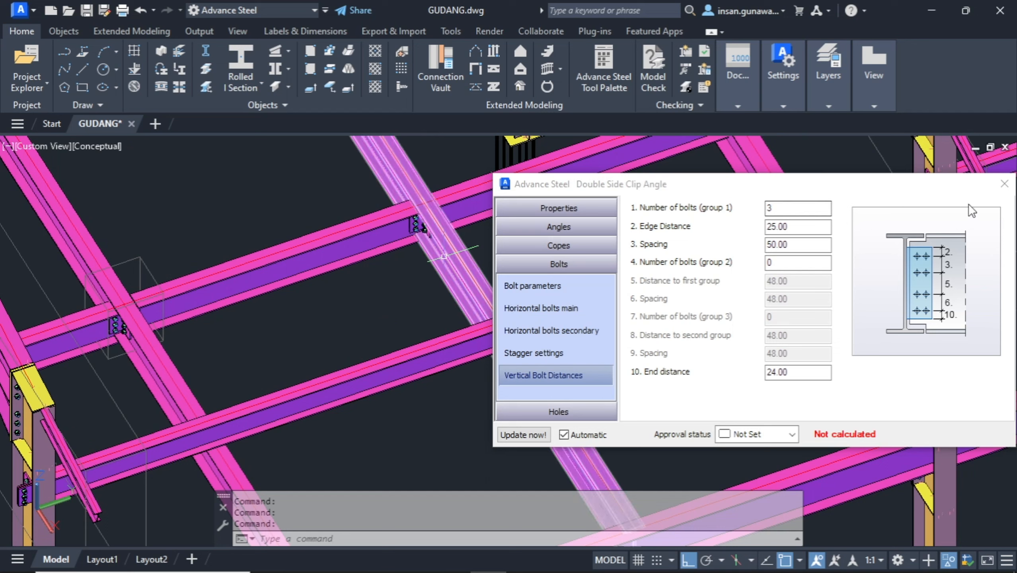
click(1004, 188)
Examine the whole steel frame and the secondary beam crossings in the front bay for connections still missing.
scroll(533, 241, down, 6)
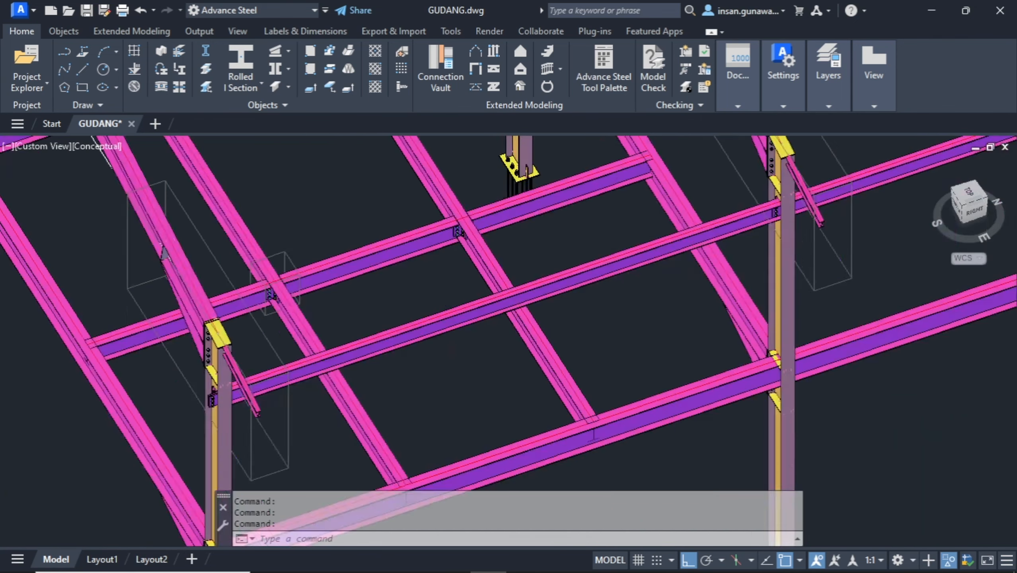
scroll(379, 270, down, 5)
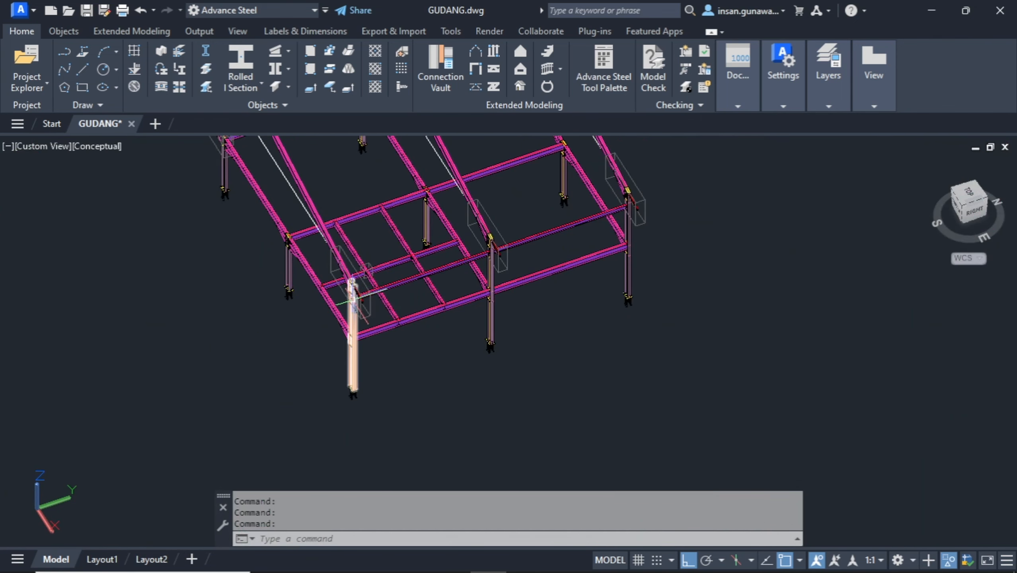
middle_drag(351, 297, 419, 357)
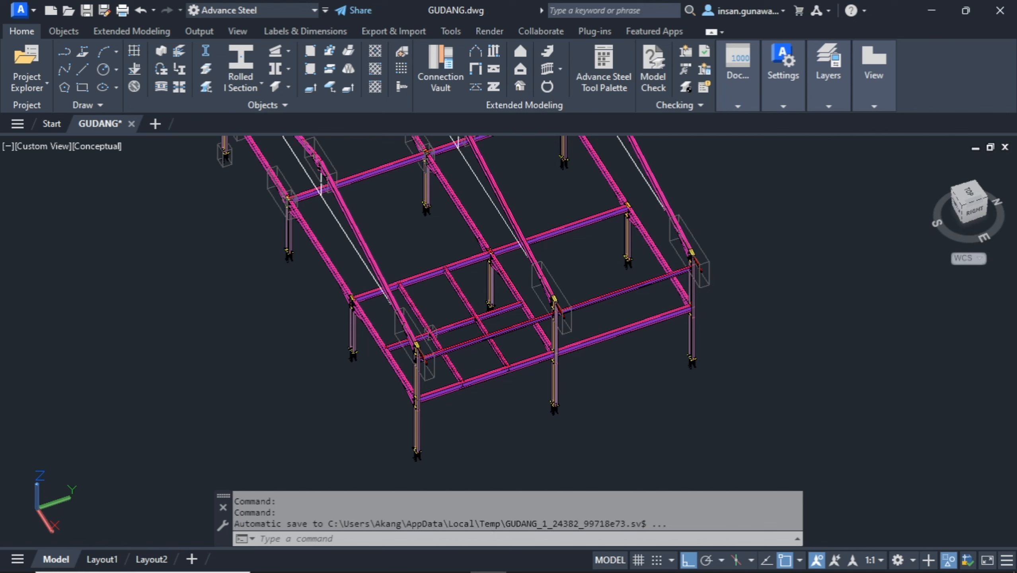
middle_drag(208, 218, 208, 218)
middle_drag(288, 291, 261, 263)
scroll(241, 162, up, 3)
key(Escape)
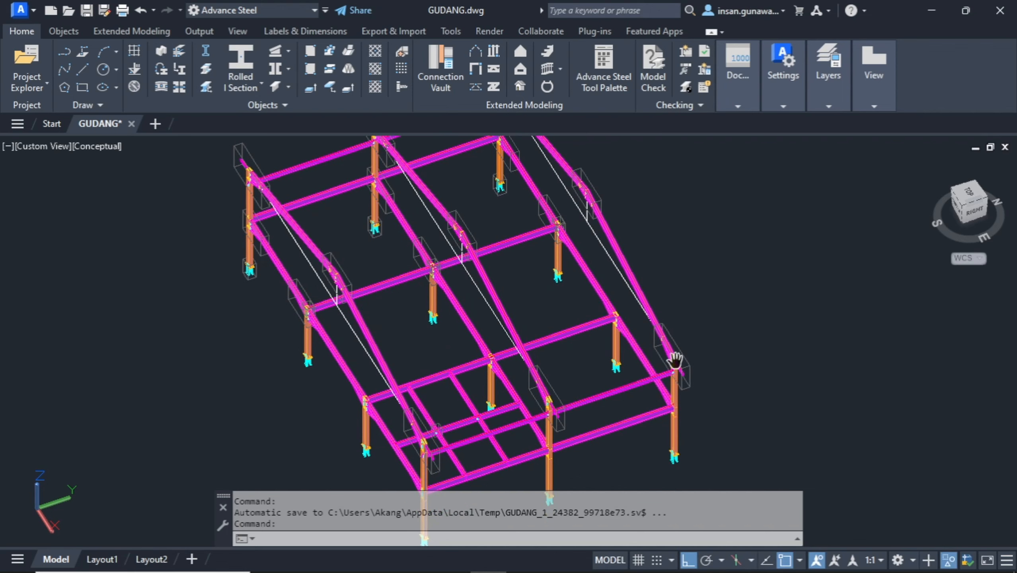
middle_drag(662, 365, 620, 316)
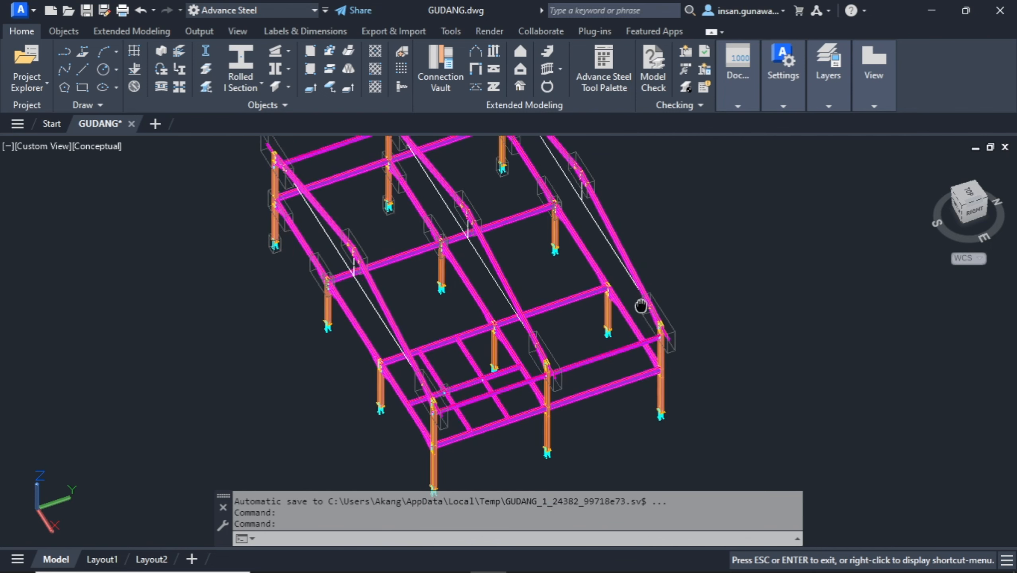
key(Escape)
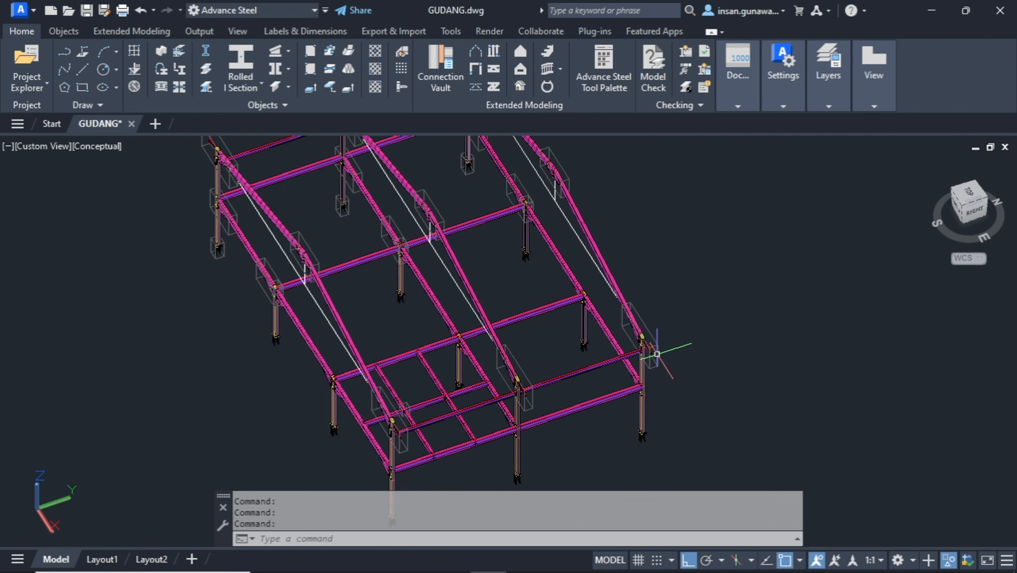
shift+middle_drag(652, 333, 670, 319)
middle_drag(482, 358, 478, 358)
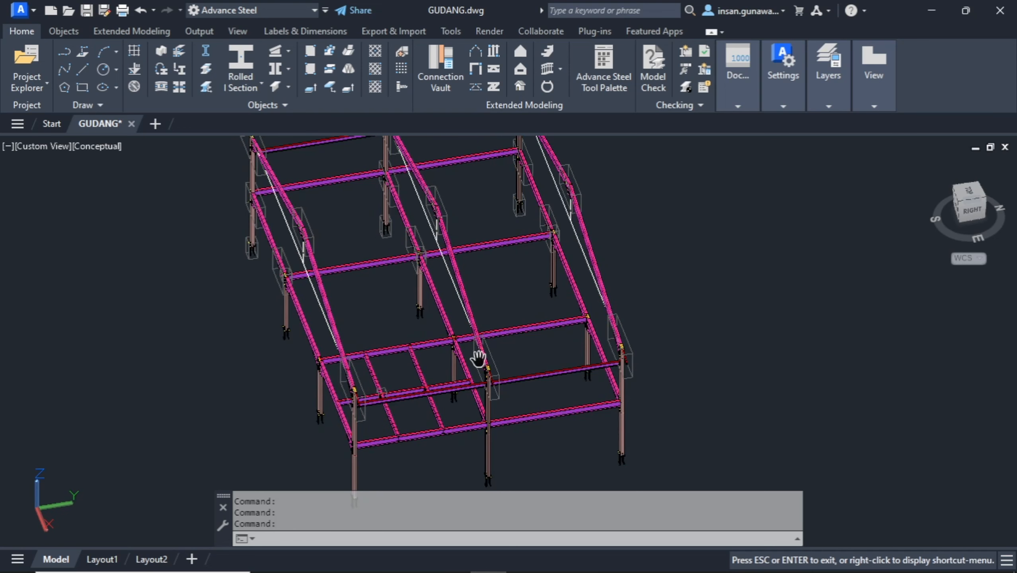
scroll(416, 383, up, 3)
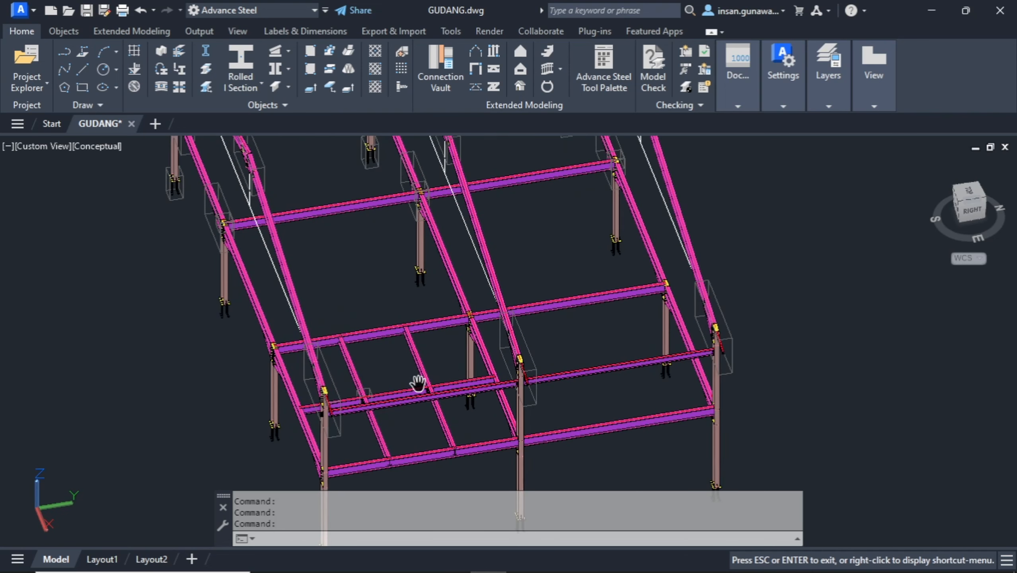
scroll(401, 371, up, 3)
middle_drag(403, 398, 467, 393)
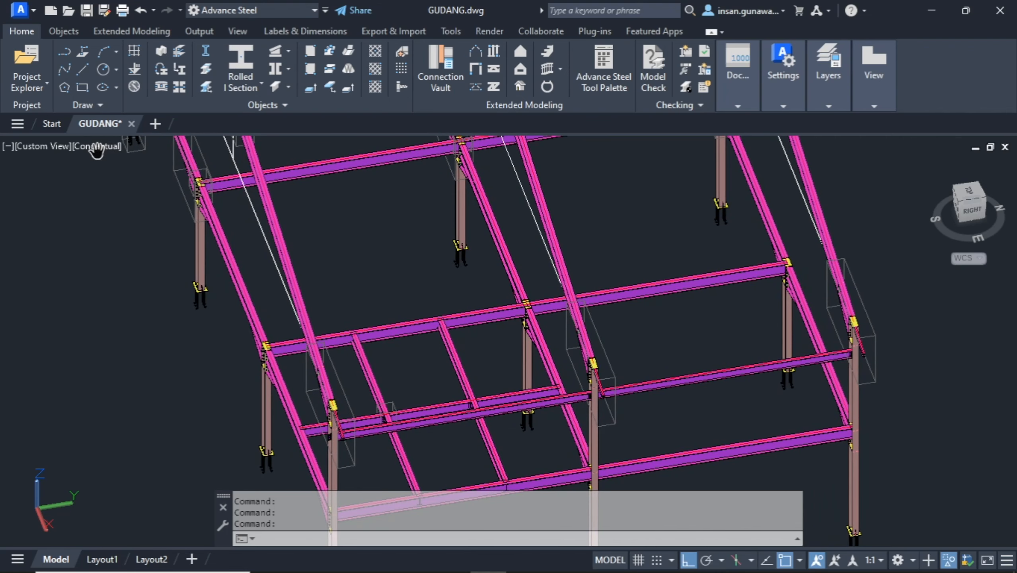
Switch the model to the 2D Wireframe visual style, frame the secondary beam grid and dismiss the 3D display performance notice.
middle_drag(96, 151, 133, 230)
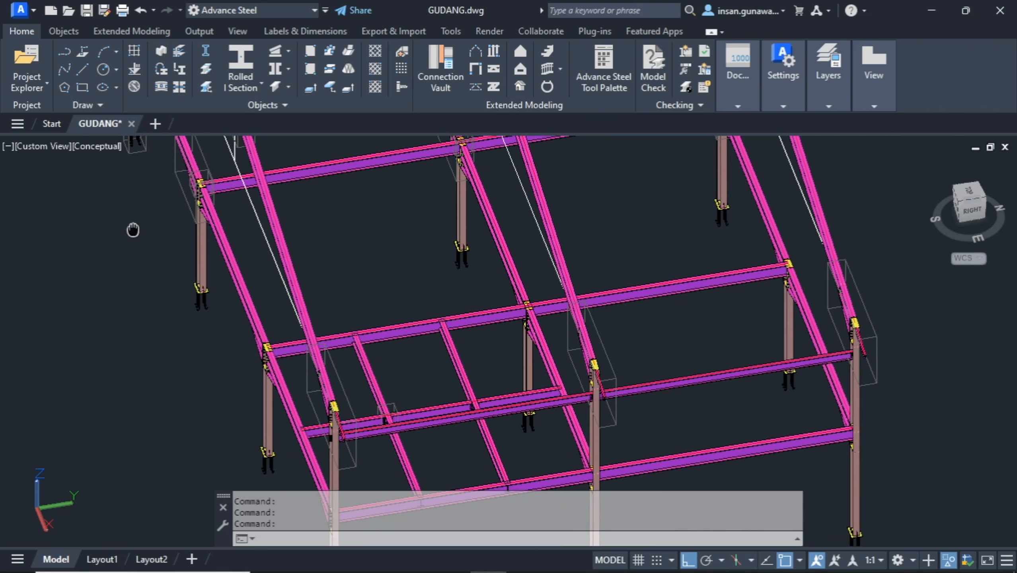
click(101, 146)
click(157, 182)
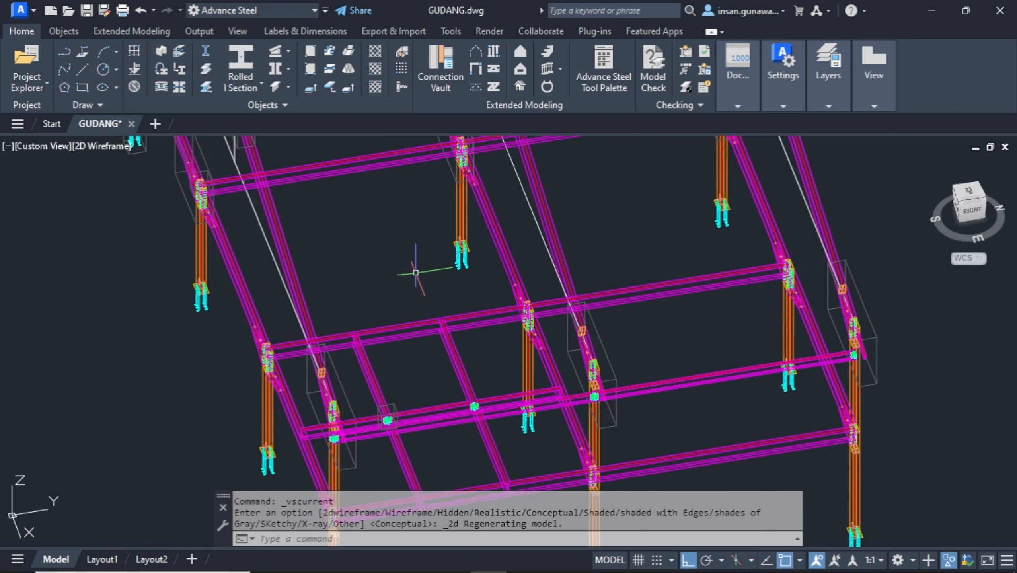
shift+middle_drag(416, 273, 477, 321)
scroll(521, 385, up, 5)
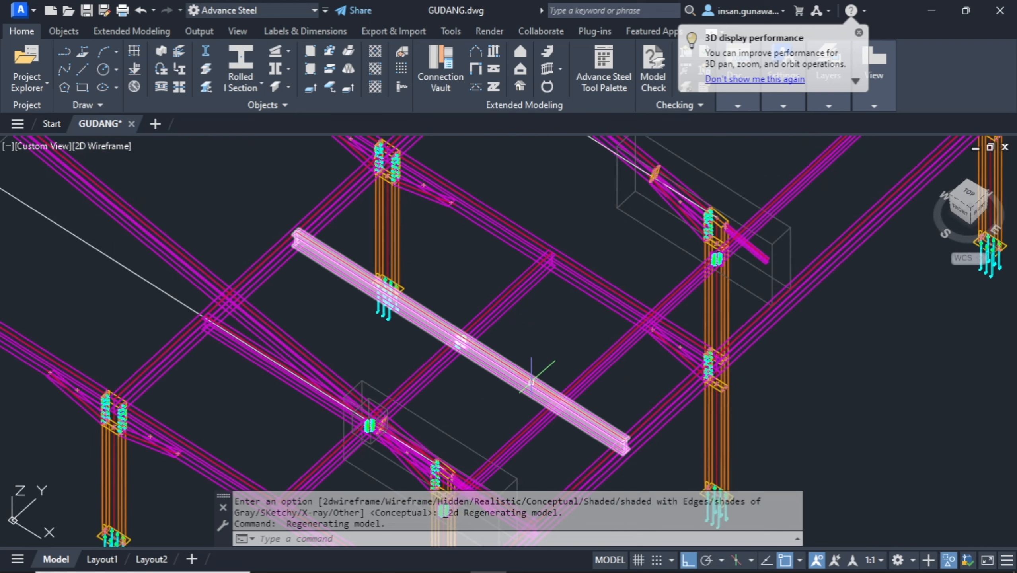
click(858, 33)
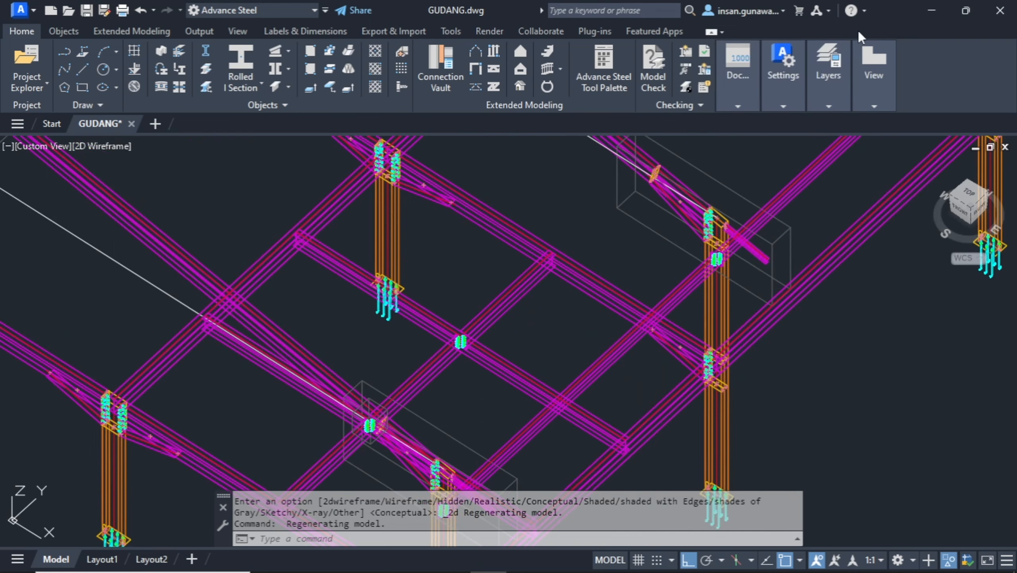
Switch the model to the Top view and frame the front bays containing the secondary beam grid.
middle_drag(488, 304, 543, 251)
key(Escape)
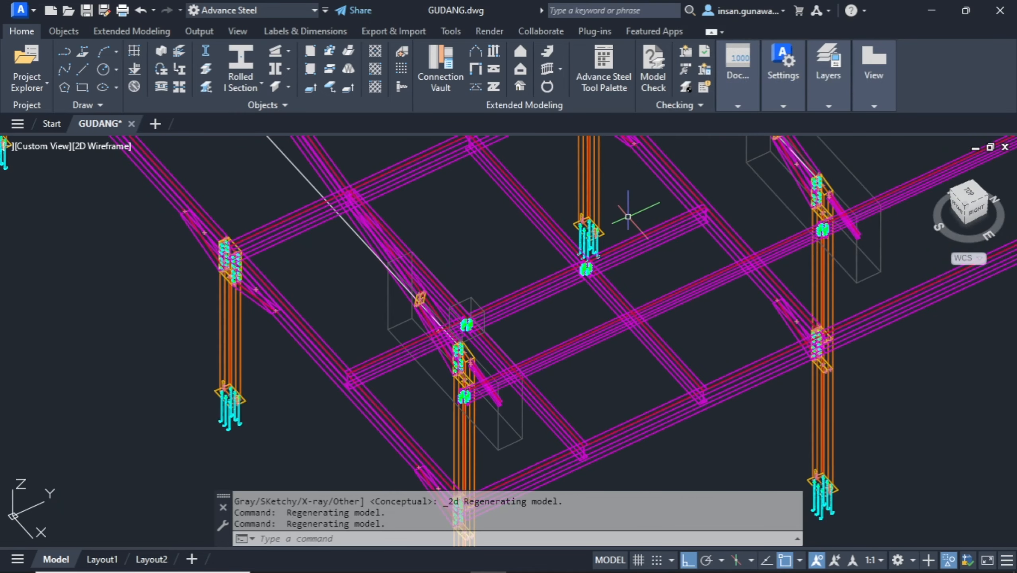
middle_drag(639, 232, 566, 295)
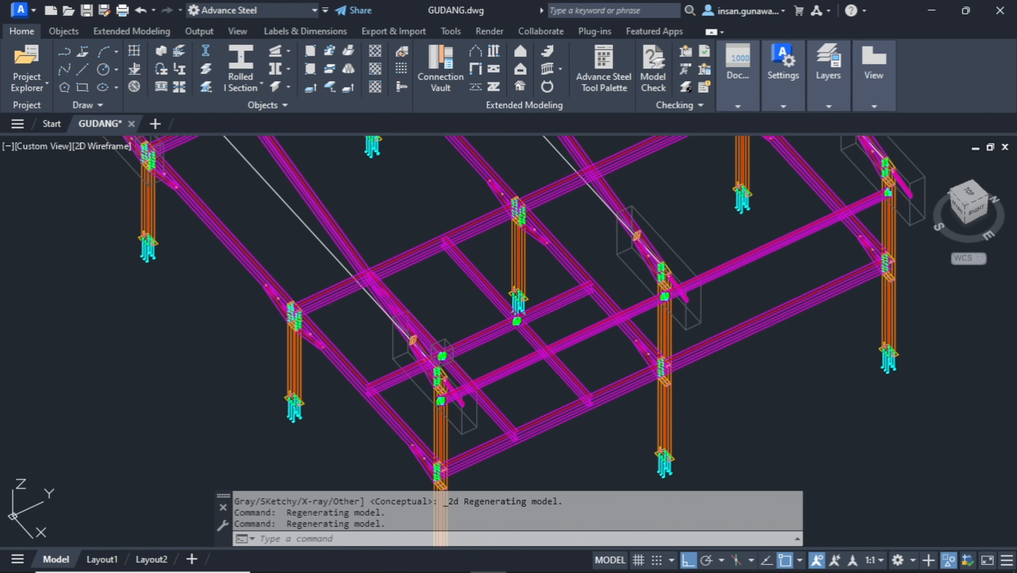
shift+middle_drag(521, 308, 515, 338)
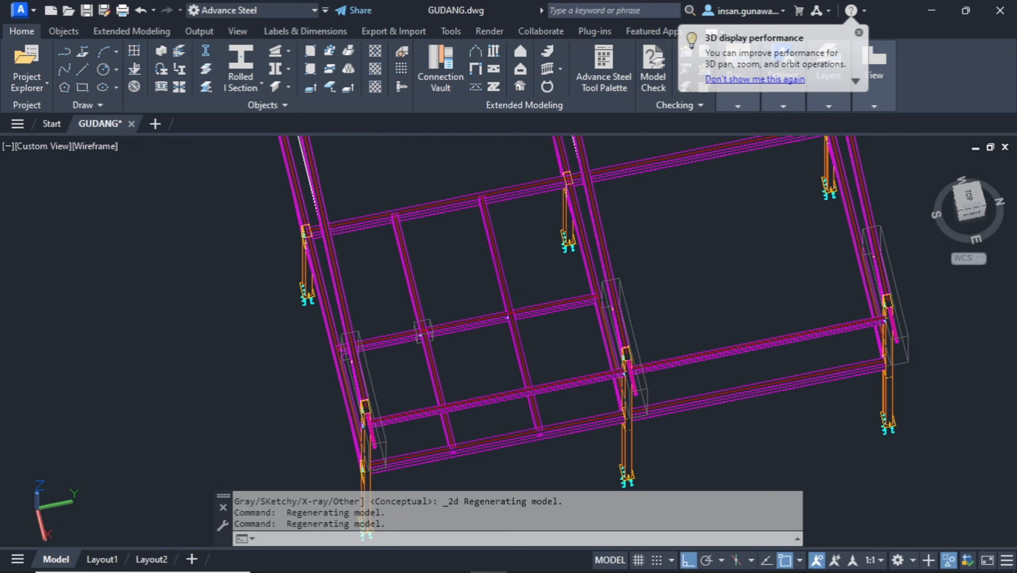
click(968, 200)
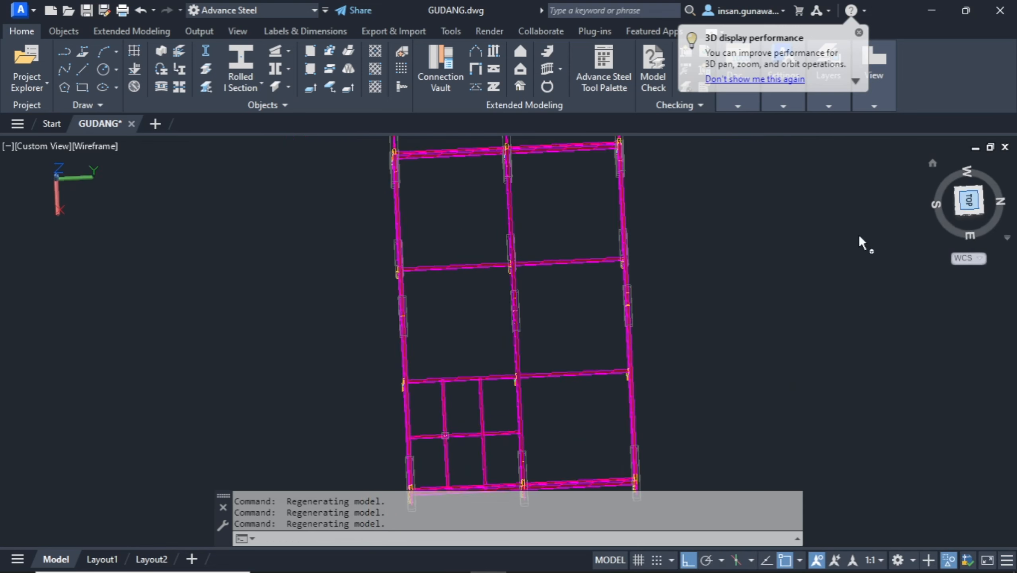
middle_drag(470, 406, 456, 302)
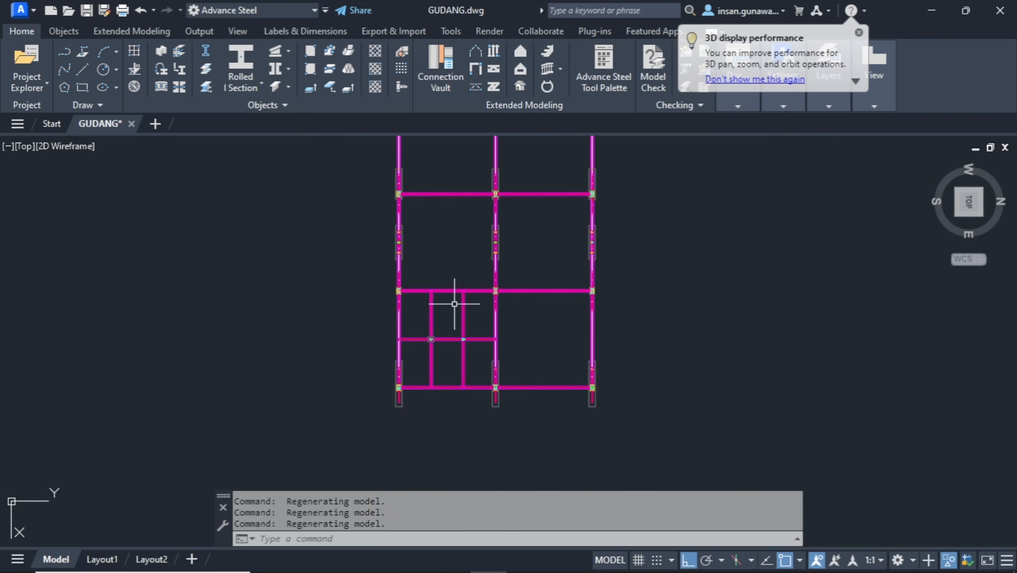
scroll(413, 335, up, 2)
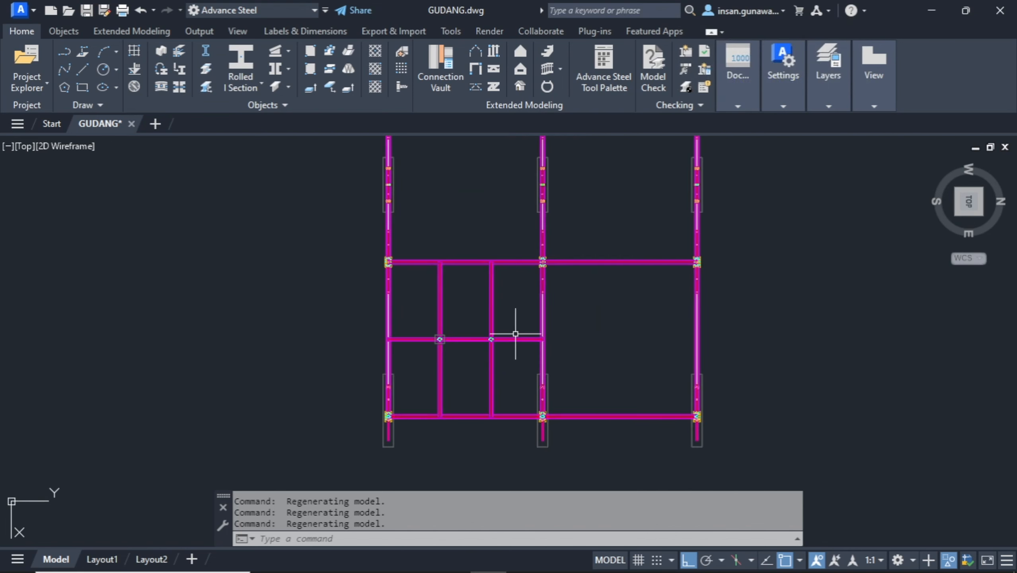
Copy the front bay's secondary beams and their clip angle connections 6000 along positive Y into the adjacent empty bay.
text(CO)
key(Return)
click(523, 302)
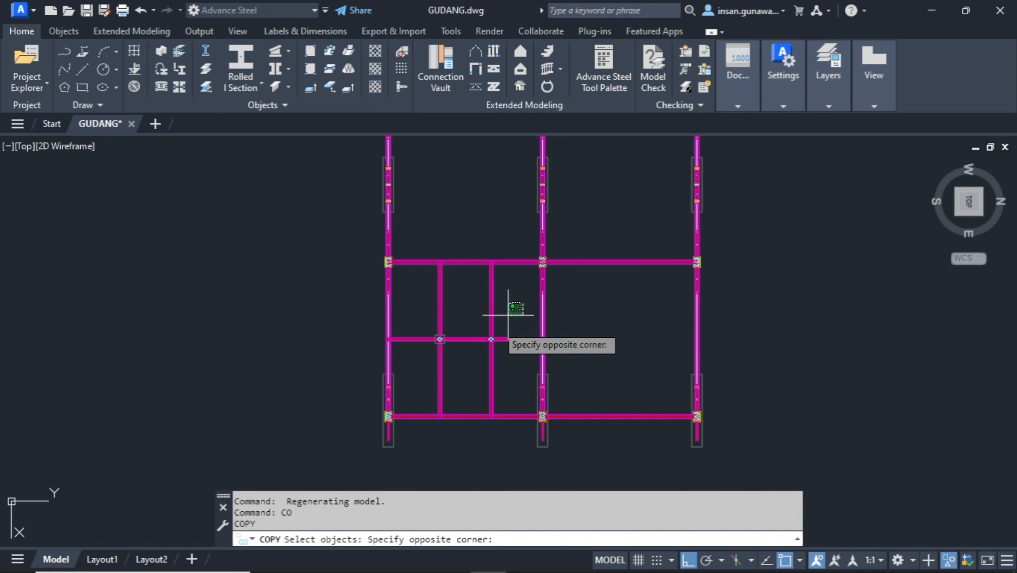
click(435, 371)
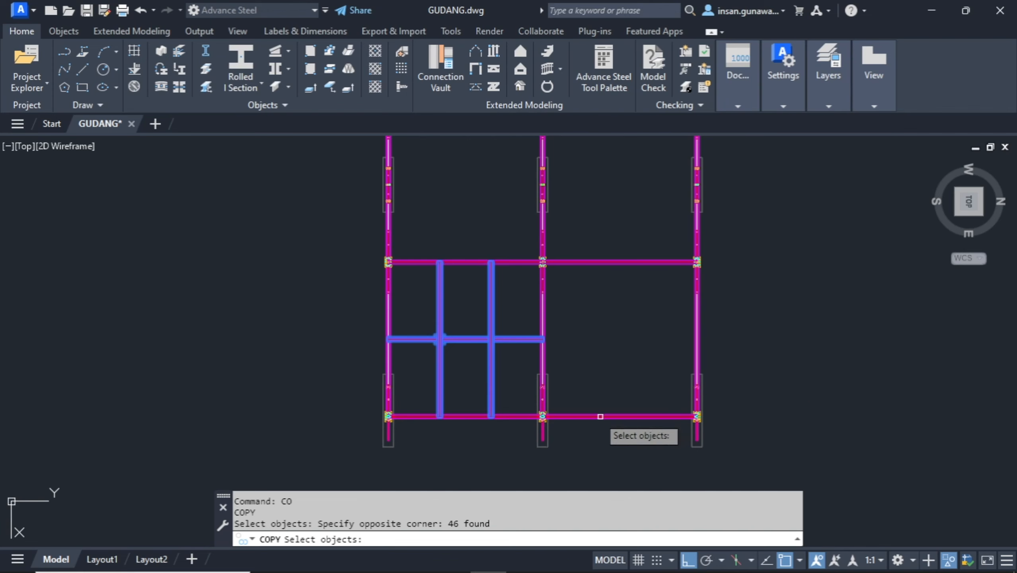
key(Return)
click(138, 303)
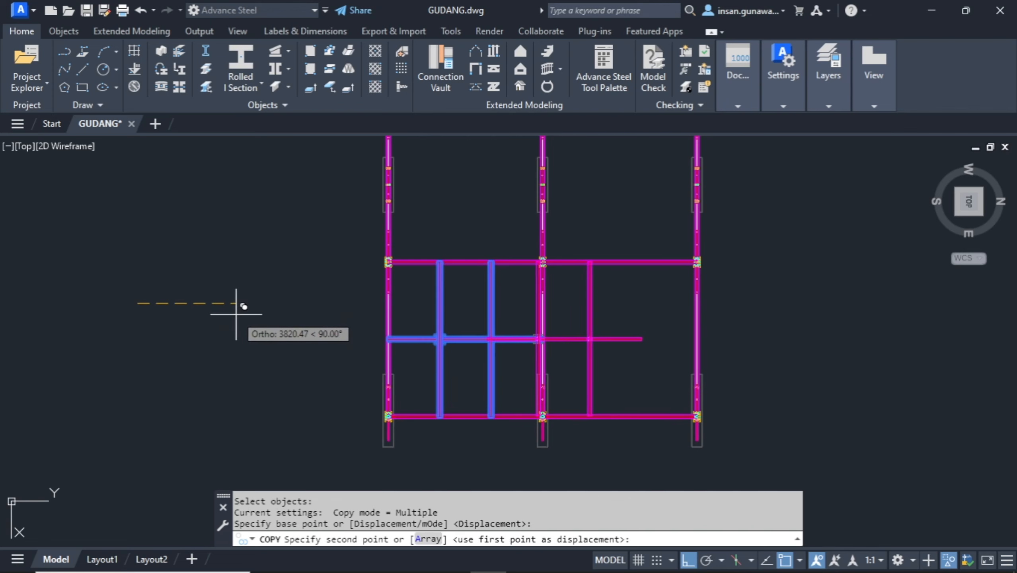
text(6000)
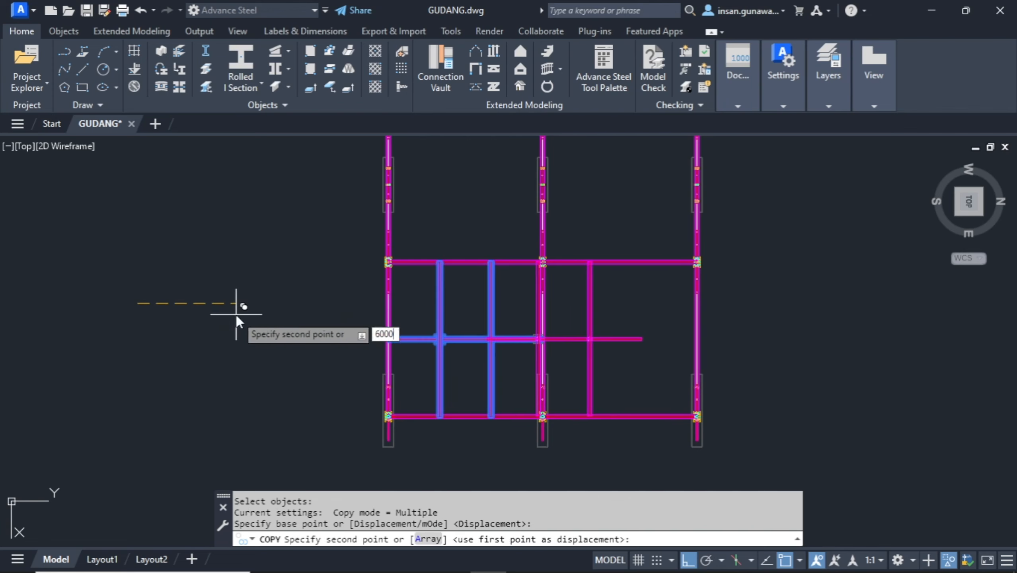
key(Return)
key(Escape)
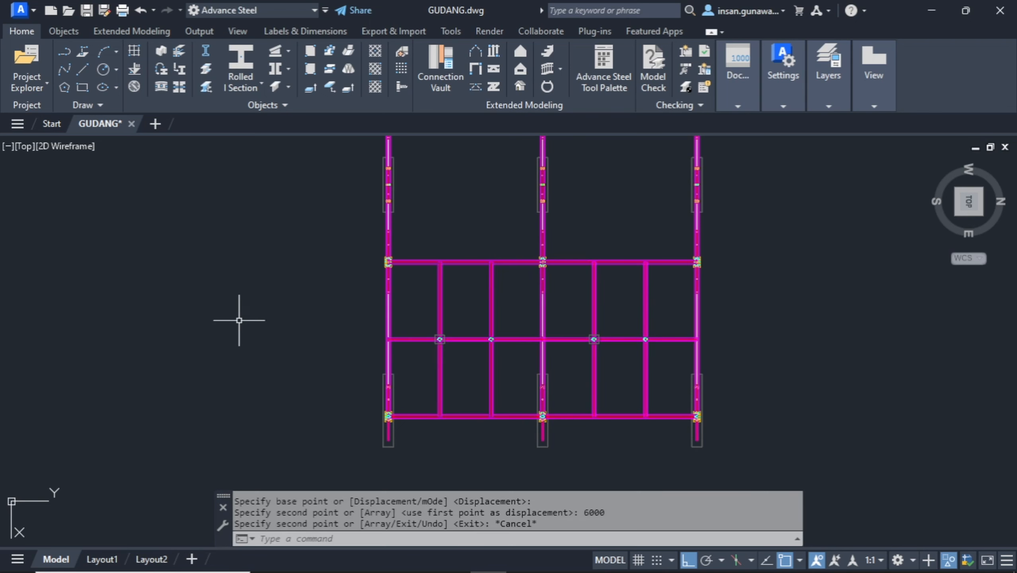
Copy the secondary beams and connections of both front bays 6000 along negative X into the next row of bays.
scroll(343, 270, down, 4)
scroll(344, 271, up, 2)
middle_drag(356, 266, 354, 328)
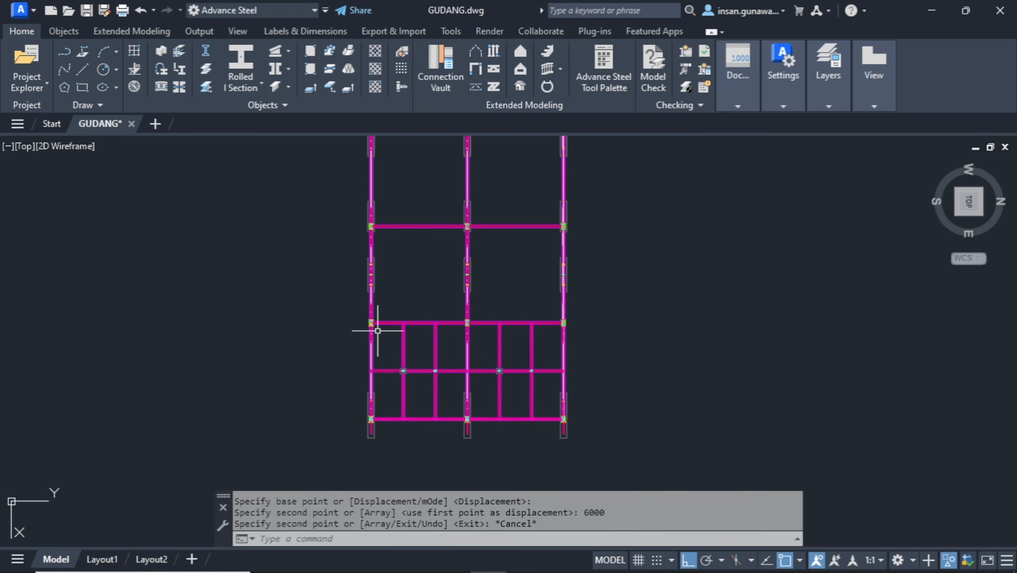
text(co)
key(Return)
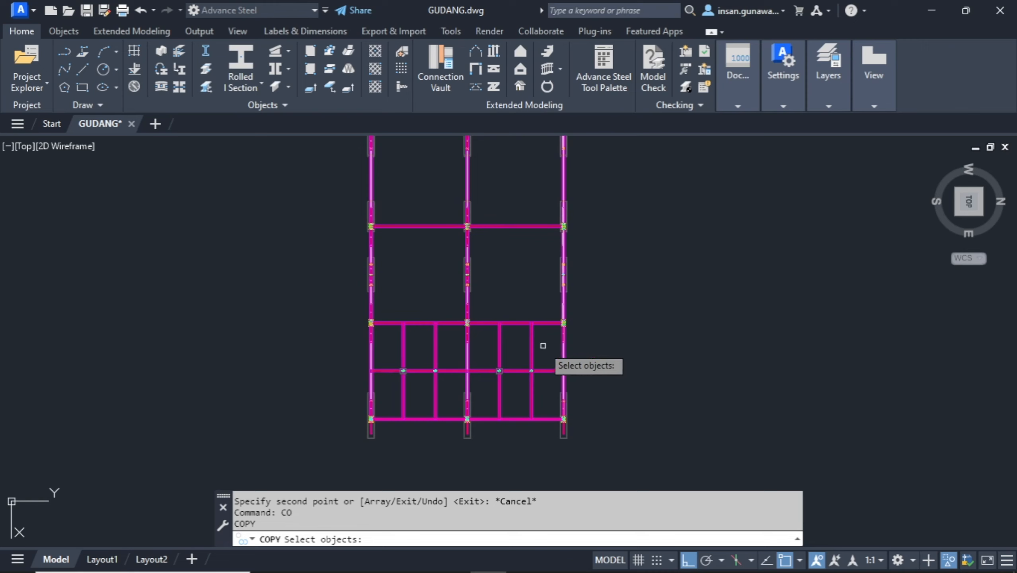
drag(544, 345, 484, 405)
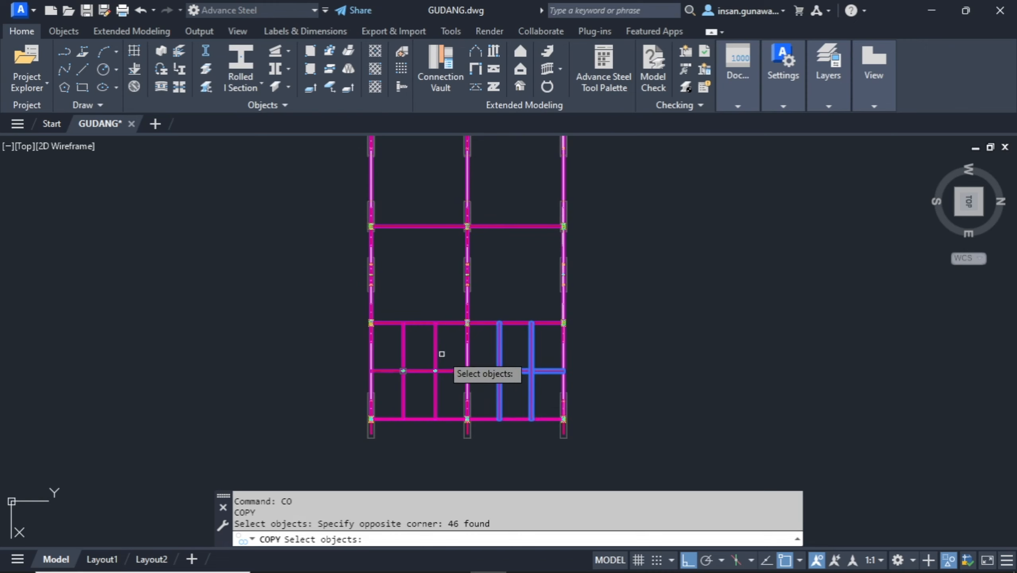
drag(442, 353, 397, 393)
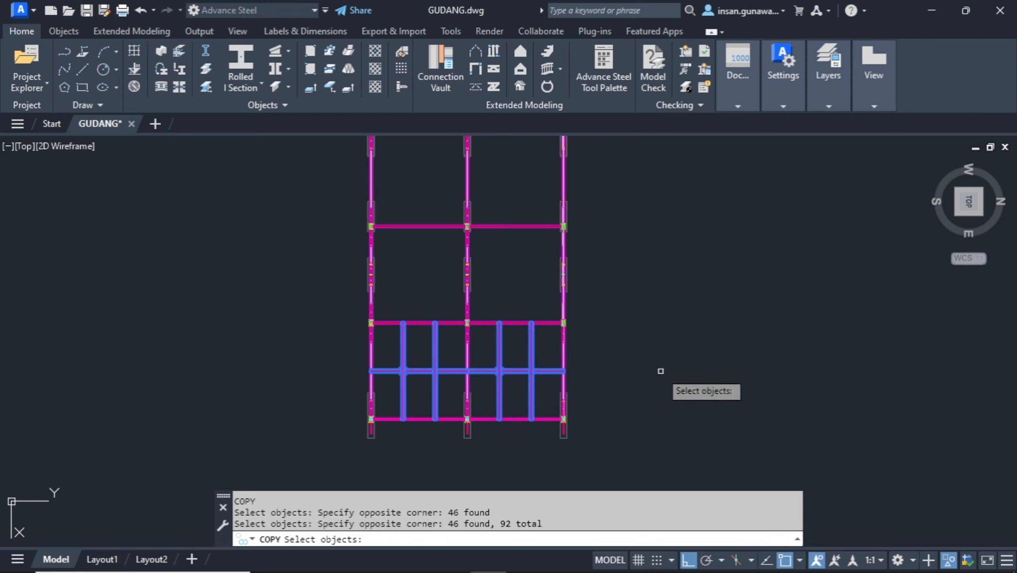
key(Return)
click(664, 387)
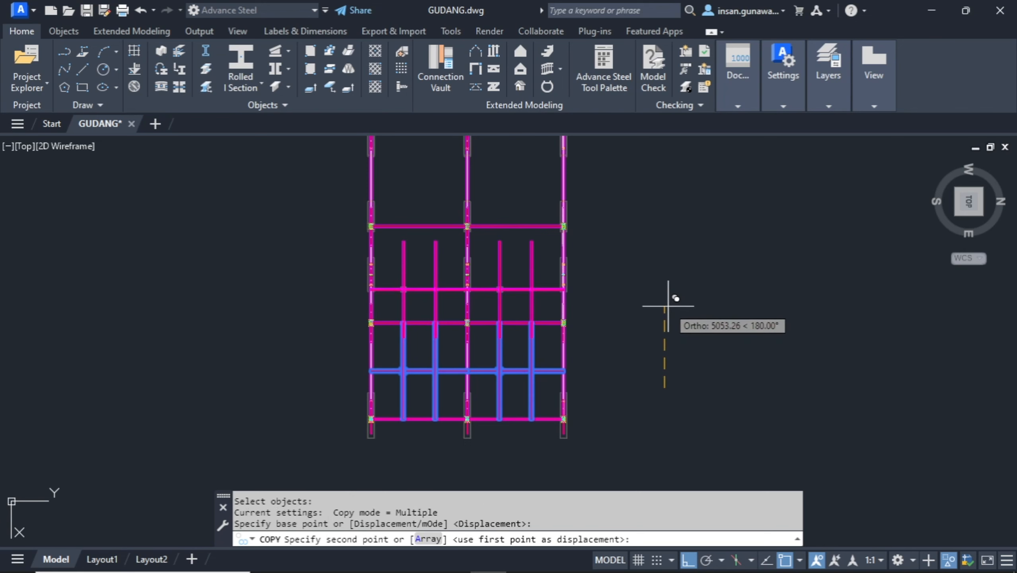
text(5000)
key(Return)
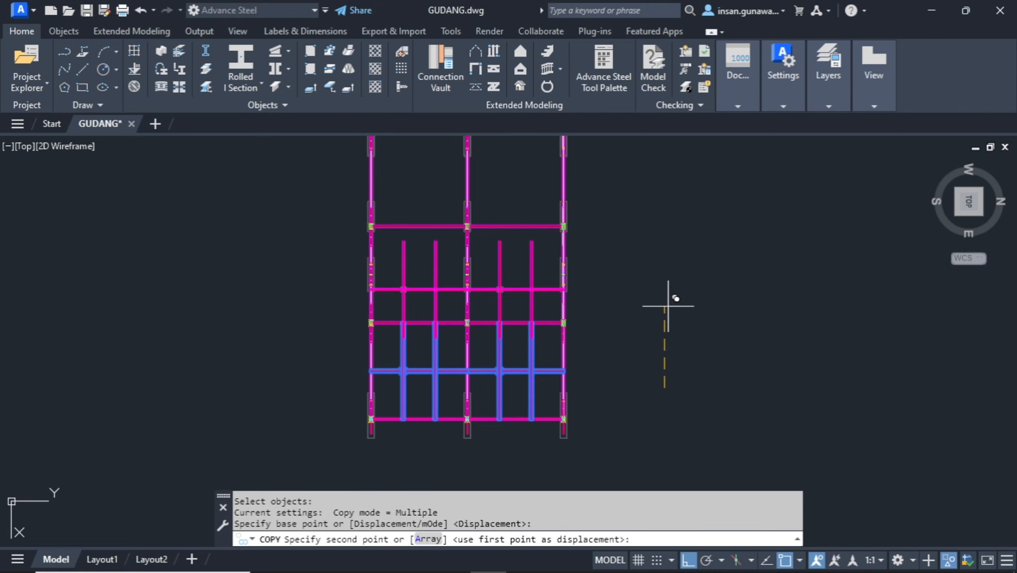
Place another copy of the same beams and connections 12000 along negative X in the last row and end the Copy command.
middle_drag(661, 202, 640, 336)
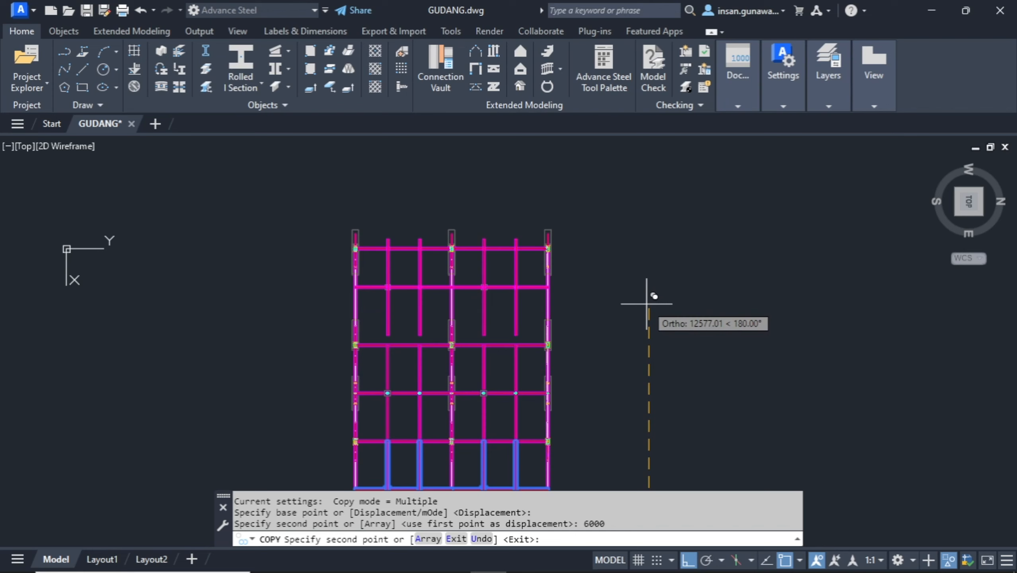
text(12000)
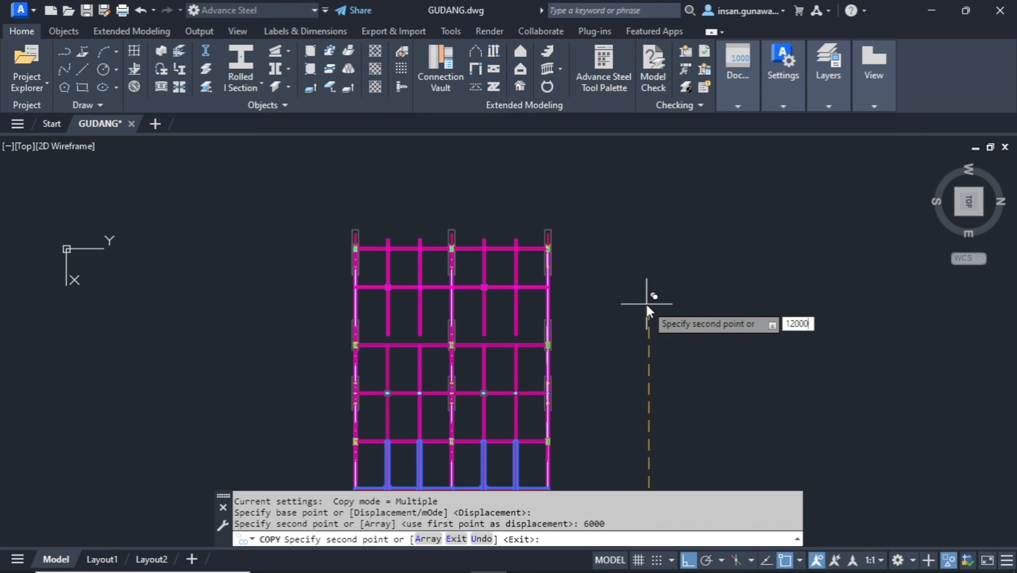
key(Return)
key(Return)
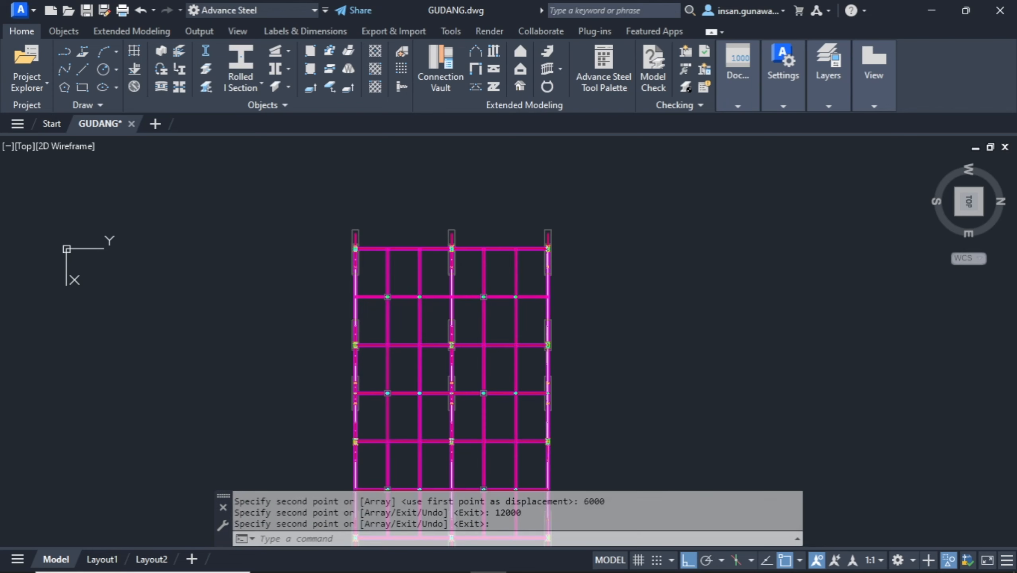
Examine the copied secondary beam grids in a 3D view, including the beam ends at the perimeter beams near the corner column.
shift+middle_drag(626, 278, 699, 217)
scroll(533, 386, up, 6)
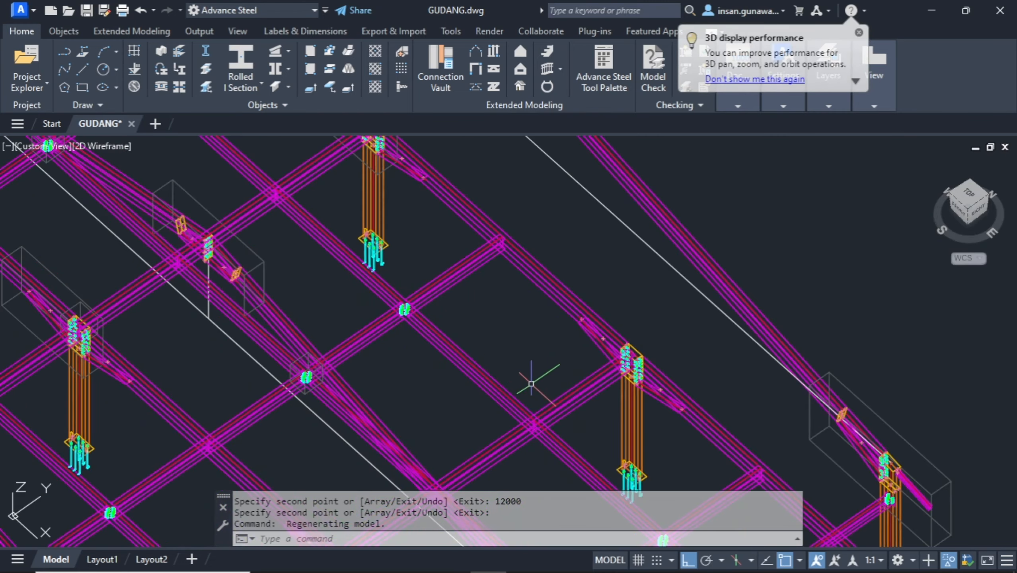
scroll(556, 329, down, 6)
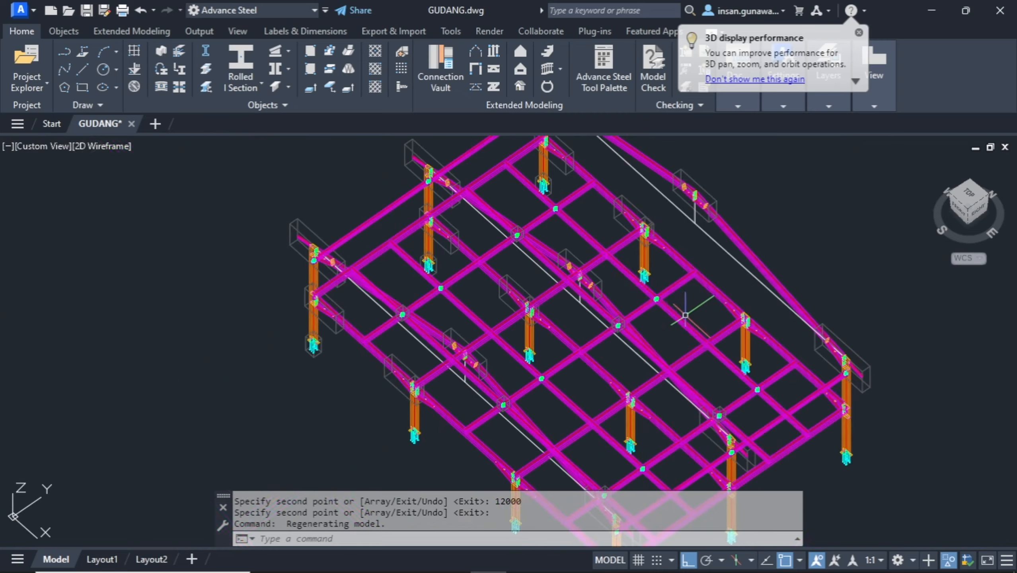
shift+middle_drag(762, 401, 731, 356)
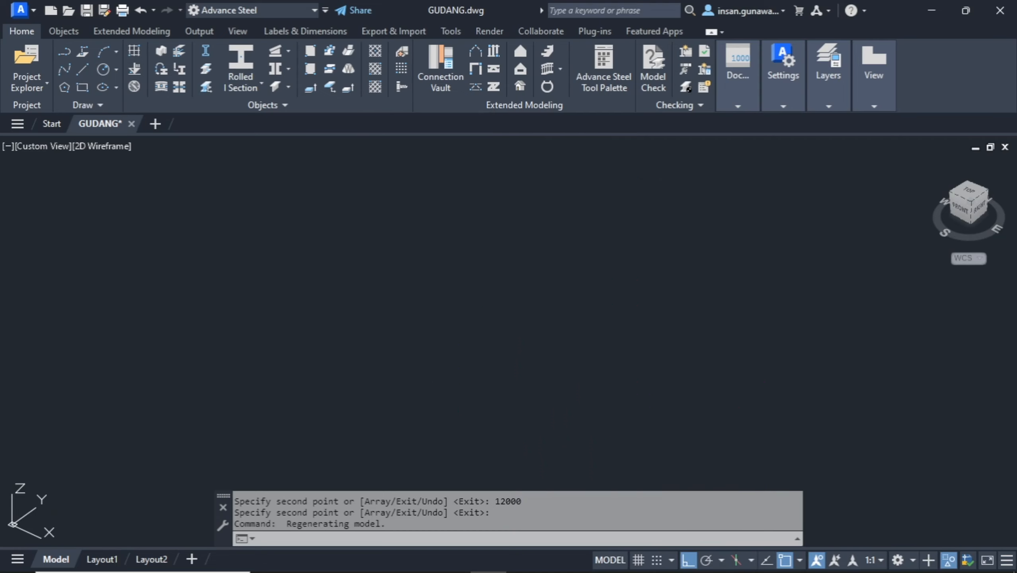
middle_drag(631, 351, 611, 287)
scroll(621, 425, up, 5)
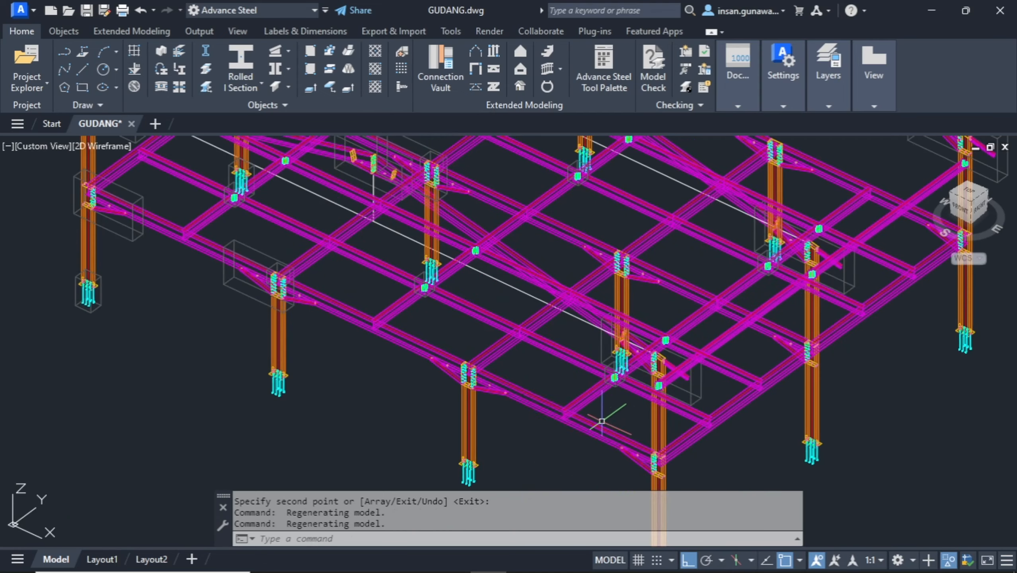
scroll(547, 420, up, 3)
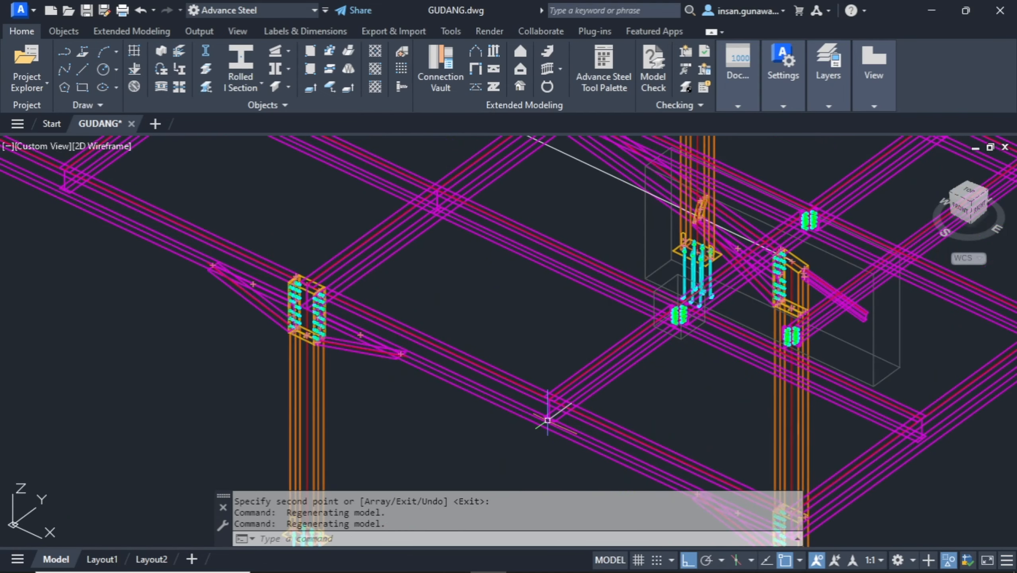
scroll(546, 417, down, 5)
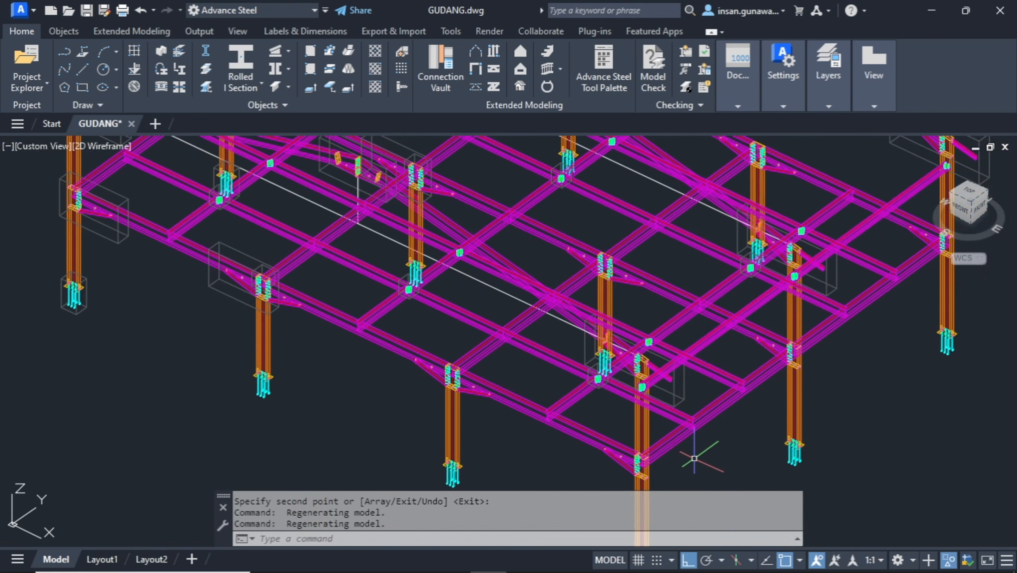
scroll(697, 436, up, 4)
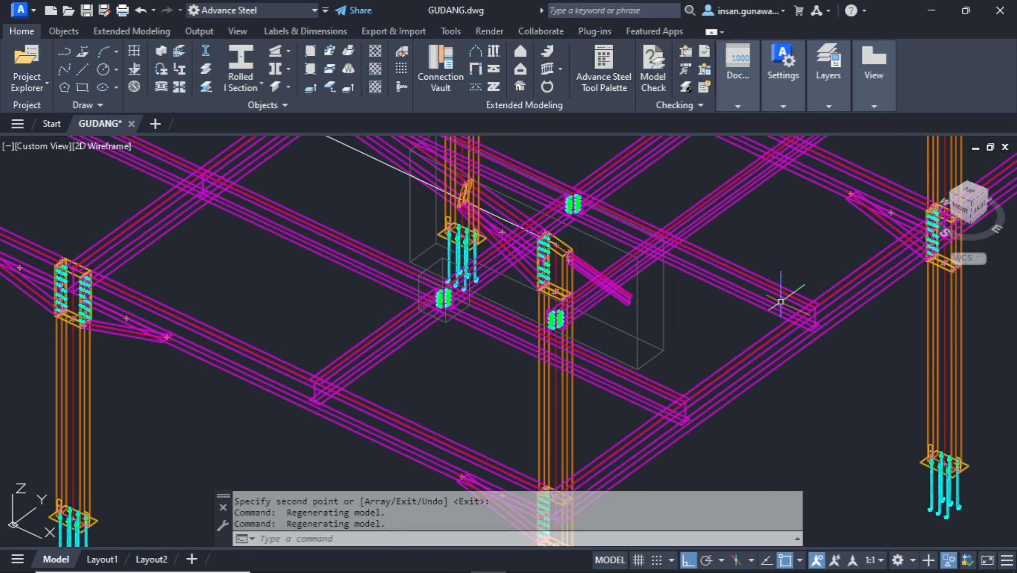
scroll(780, 305, down, 3)
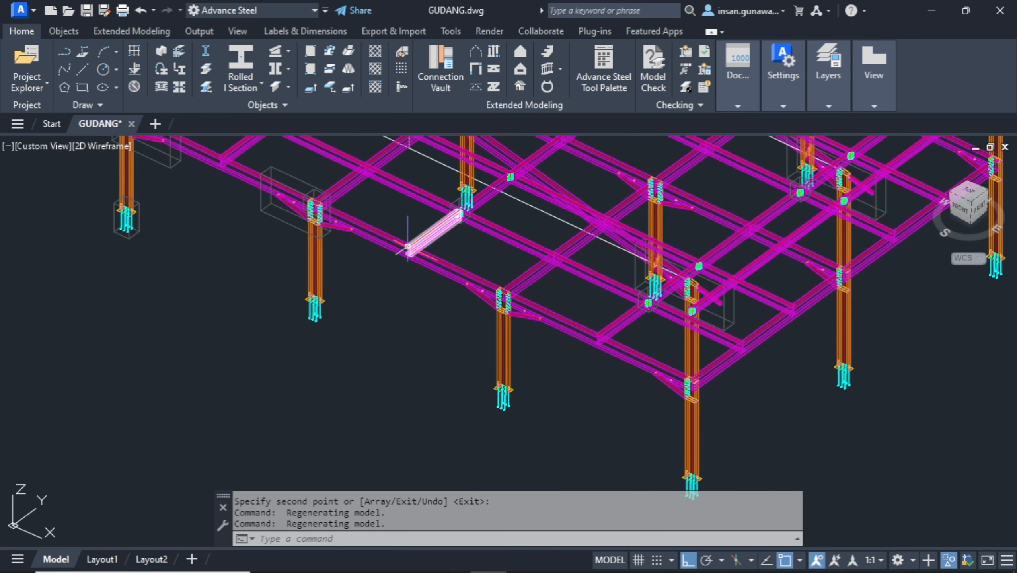
Check how the long secondary beams in the outer bays are split by selecting individual pieces, and clear the selection.
middle_drag(381, 245, 331, 329)
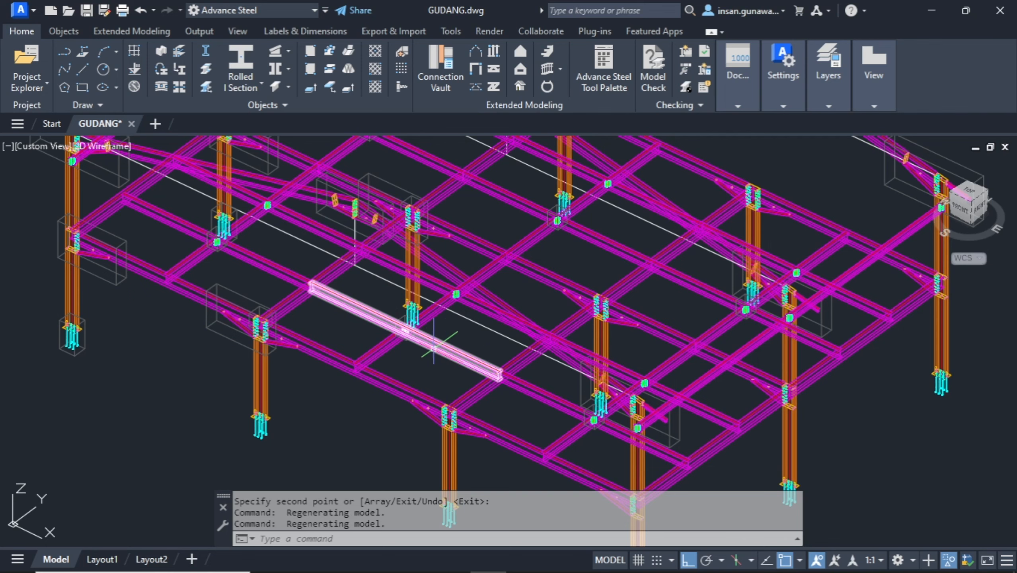
scroll(463, 346, up, 2)
scroll(465, 355, down, 3)
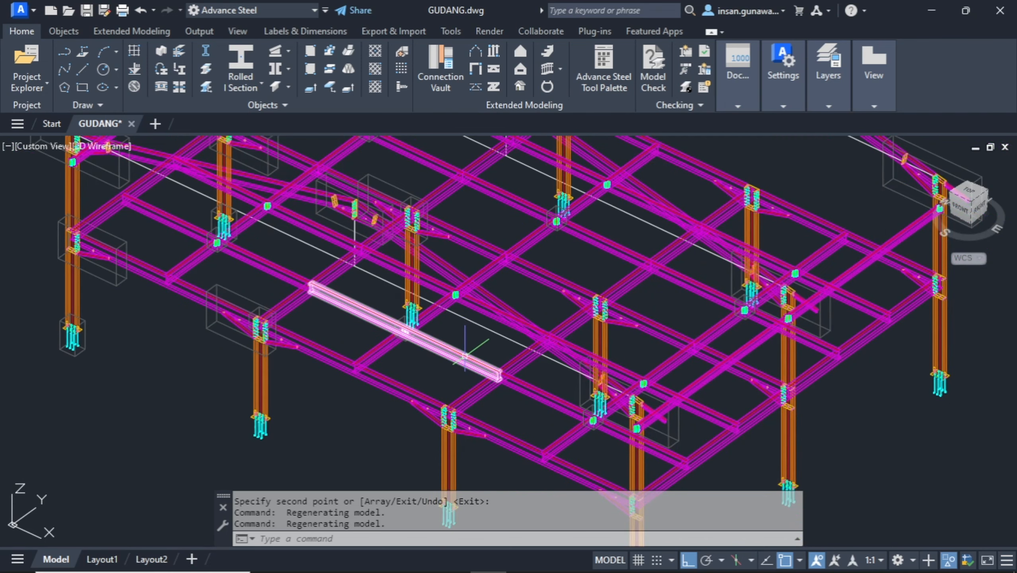
click(464, 356)
click(509, 382)
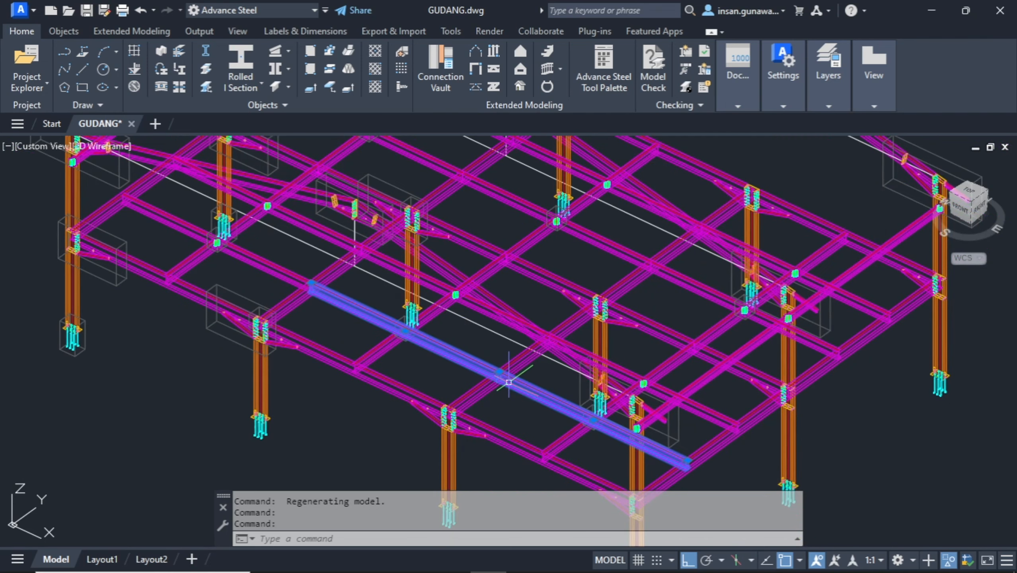
key(Escape)
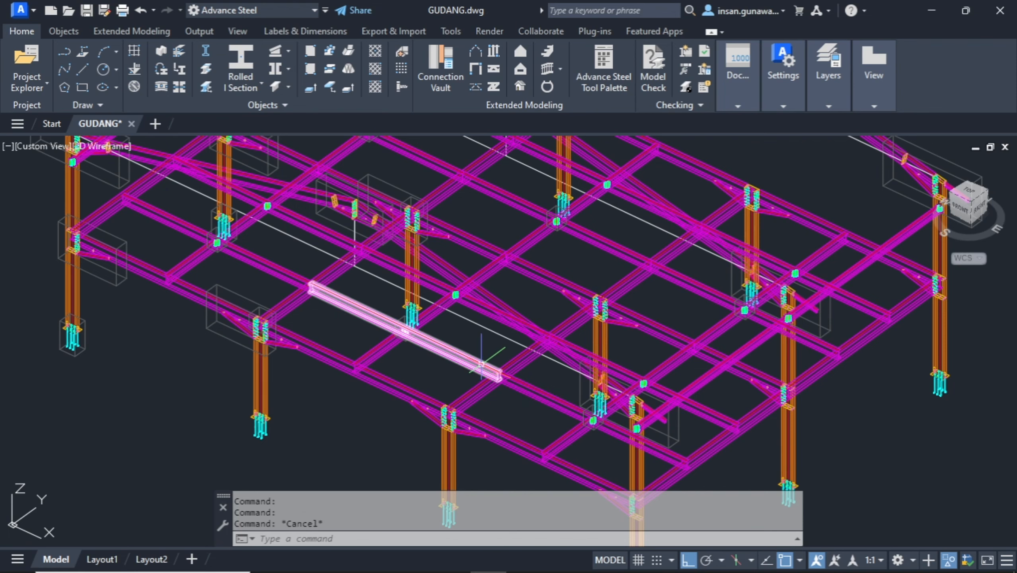
key(Escape)
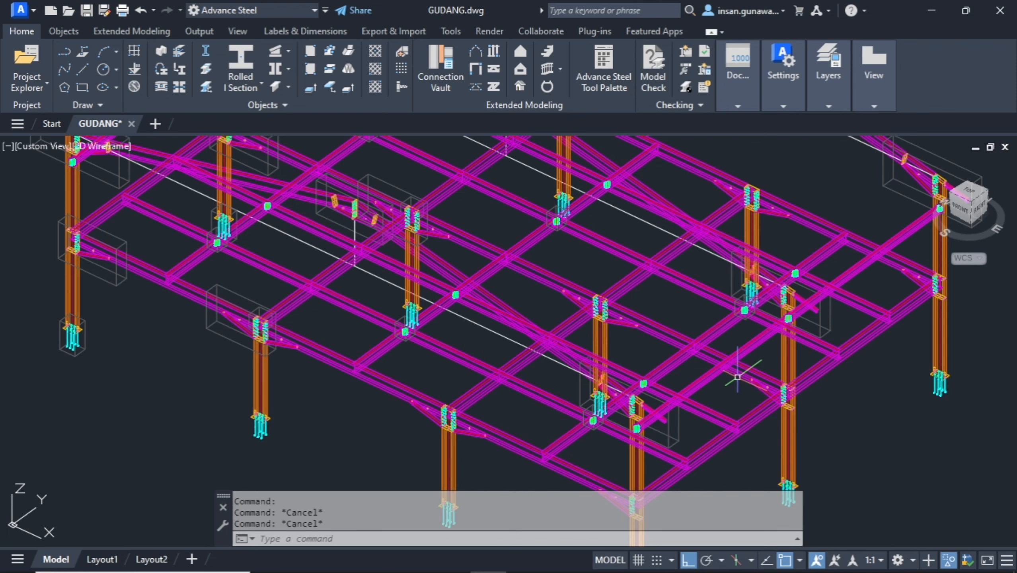
middle_drag(738, 378, 780, 336)
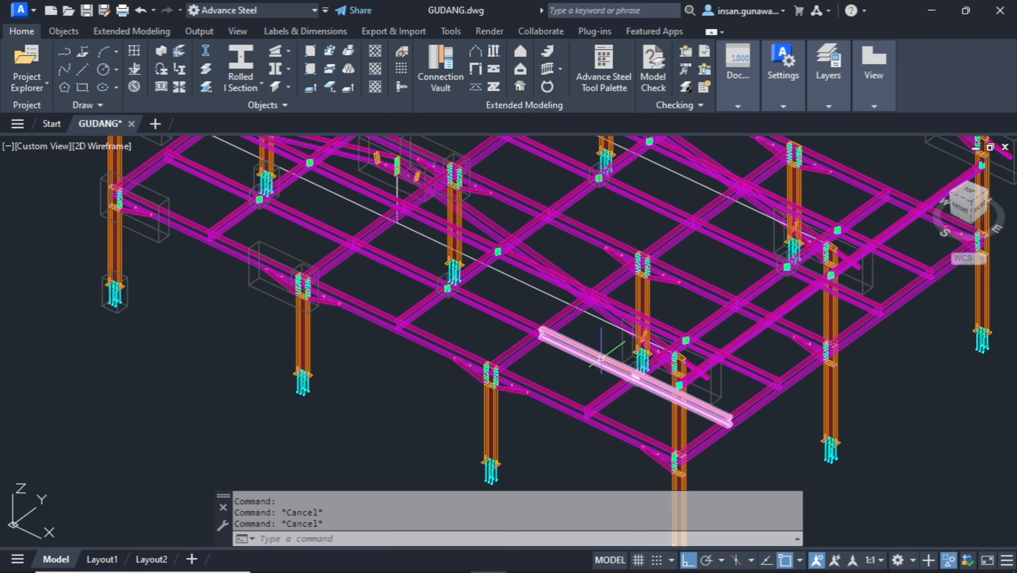
click(601, 357)
key(Escape)
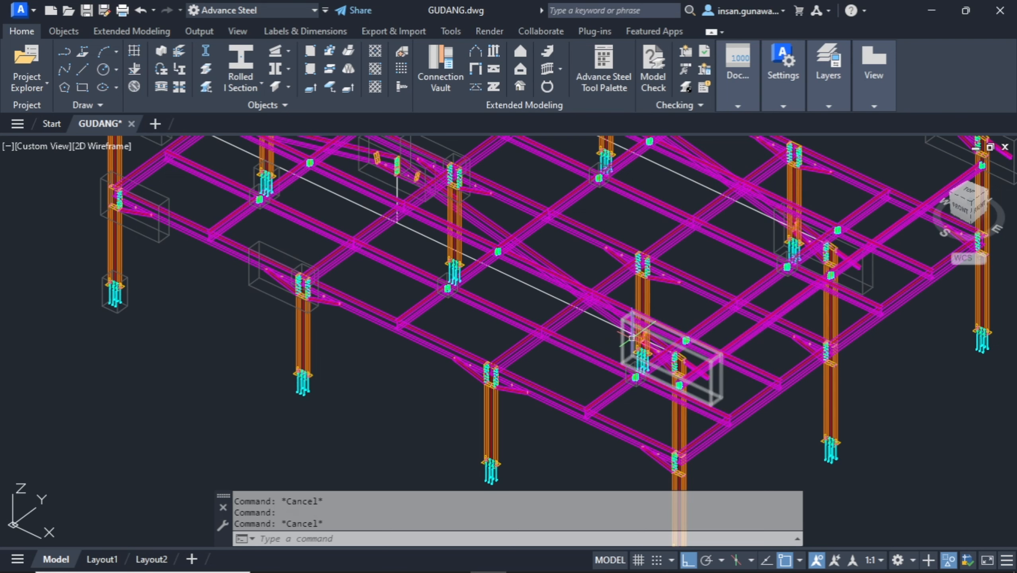
Add the Clip angle connection from the platform beam connections to the Connection Vault favorites.
scroll(795, 356, down, 5)
scroll(795, 357, up, 2)
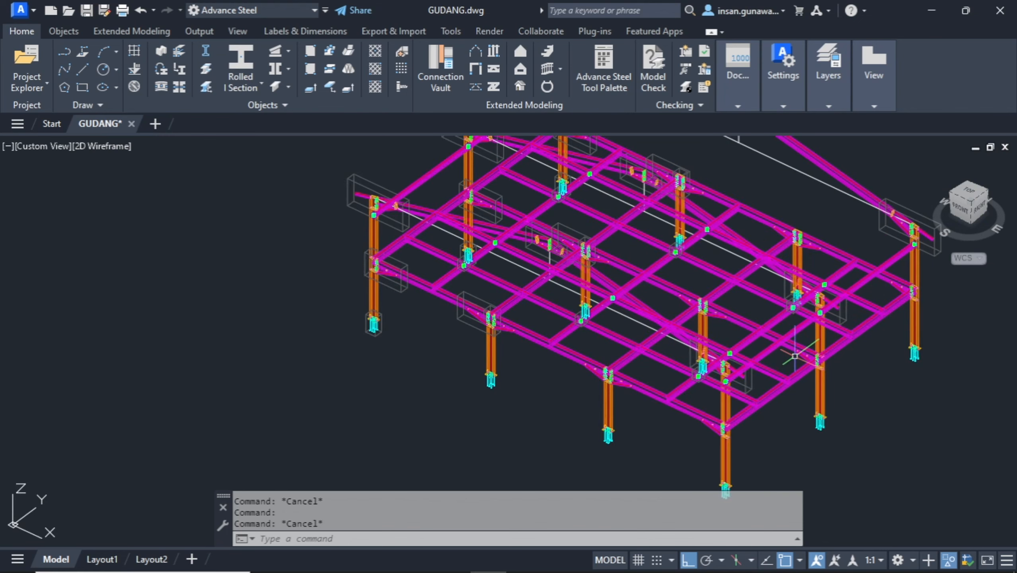
shift+middle_drag(795, 357, 740, 355)
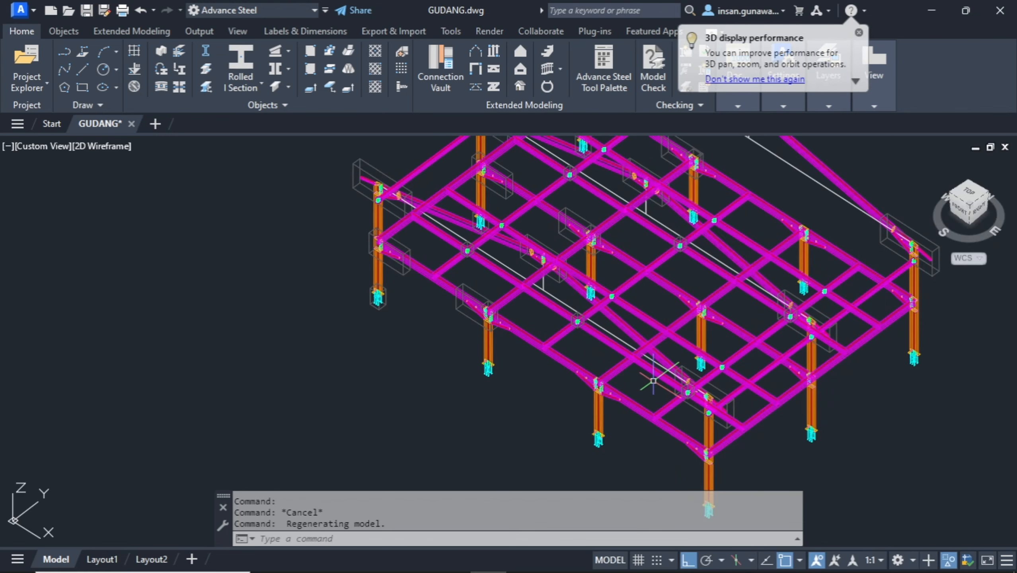
key(Escape)
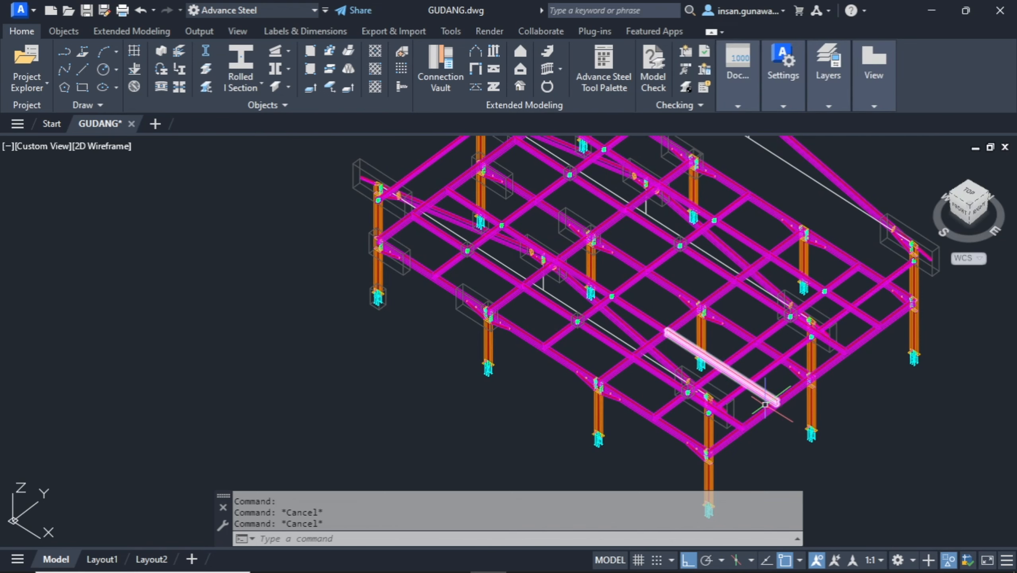
scroll(765, 404, up, 3)
scroll(665, 360, up, 4)
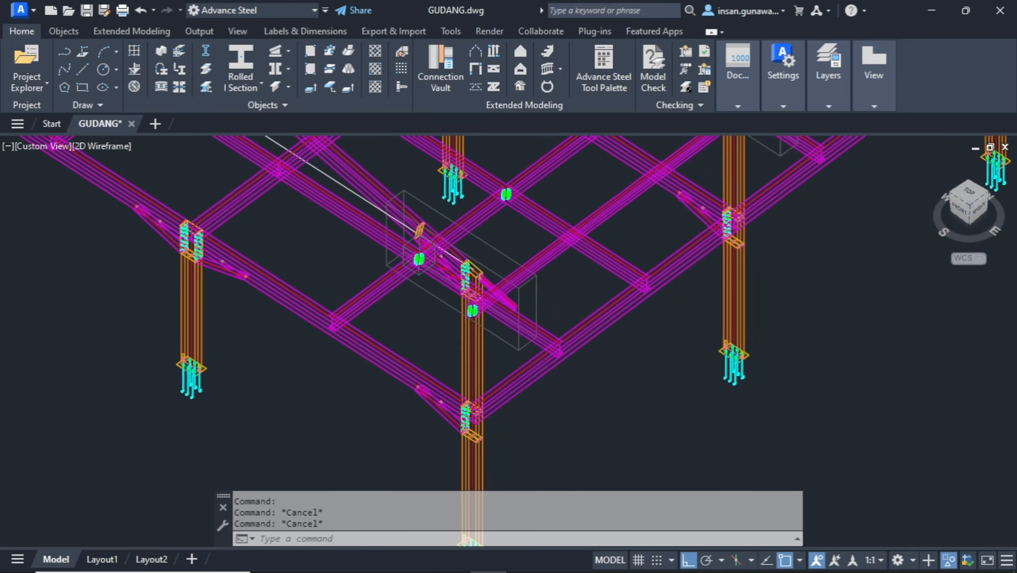
scroll(546, 340, up, 5)
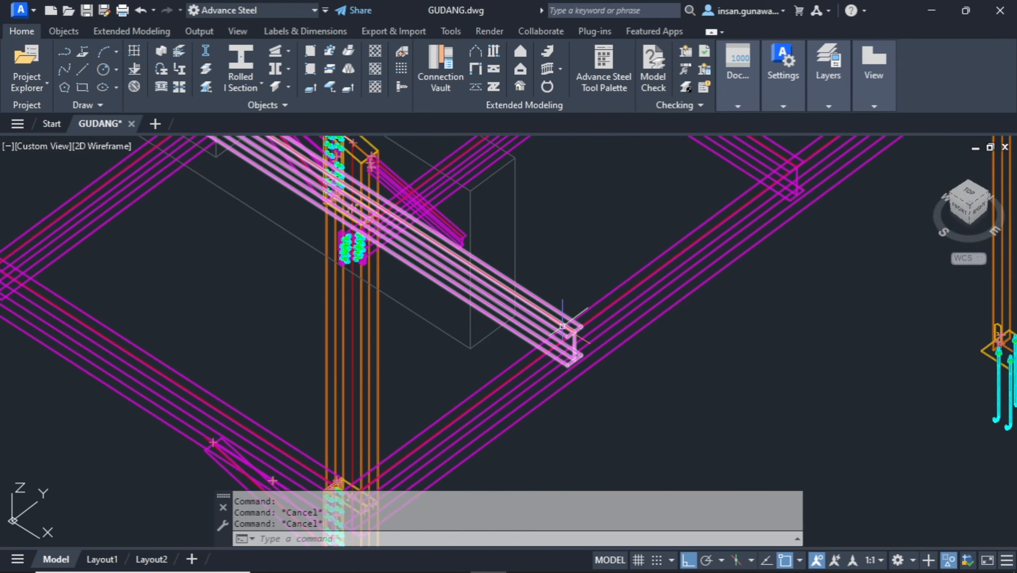
click(449, 52)
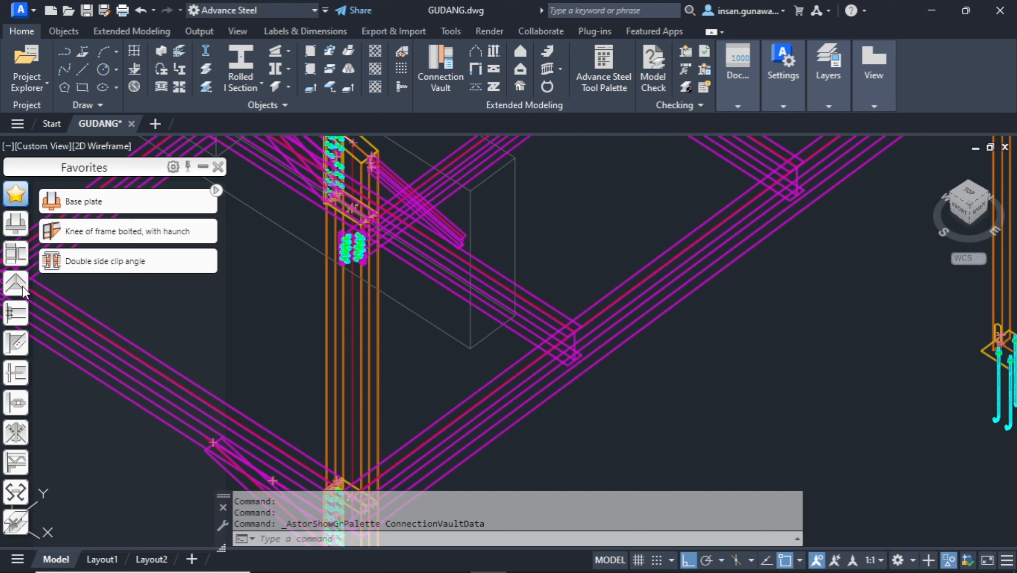
click(15, 315)
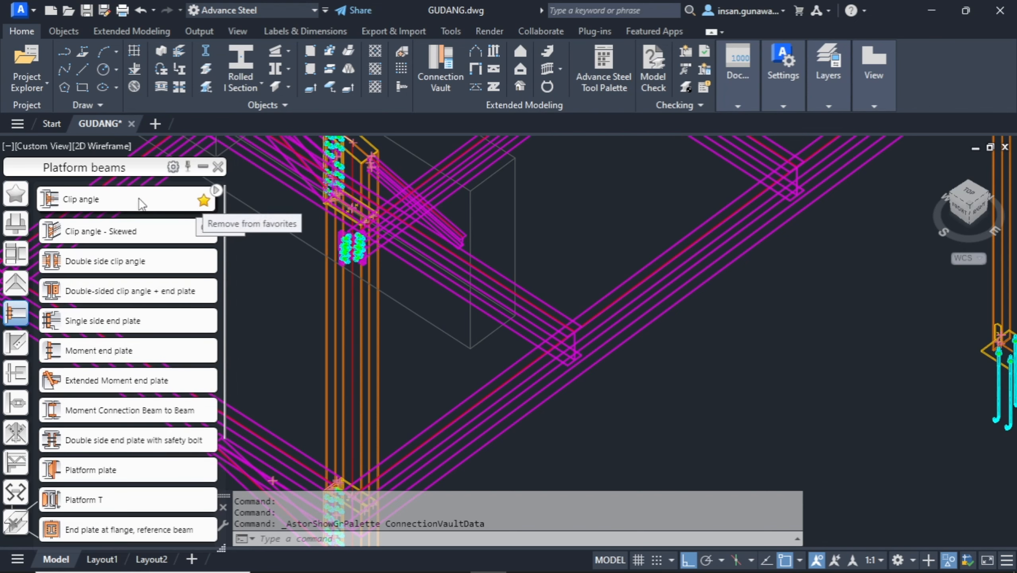
click(17, 194)
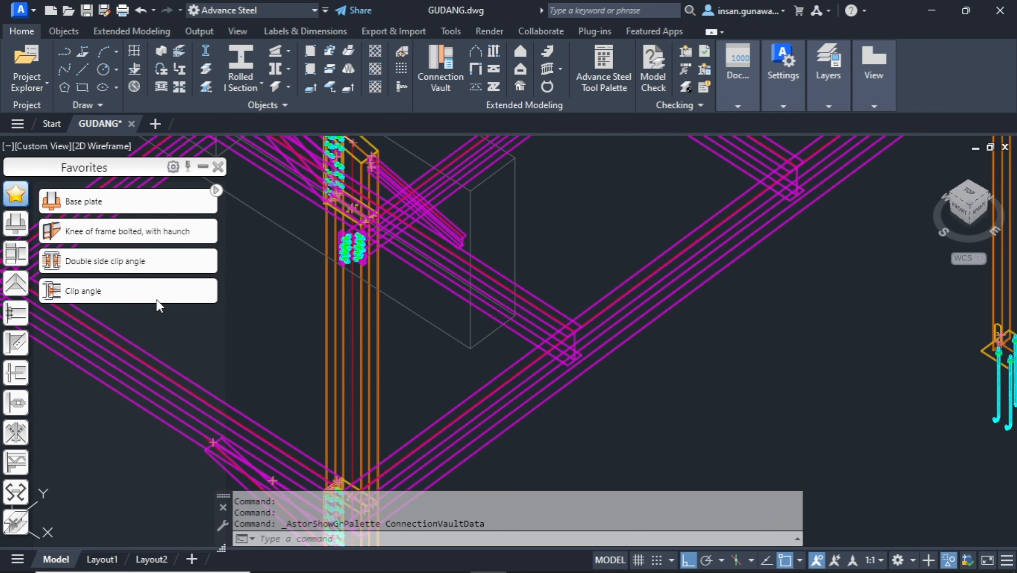
Create a Clip angle connection with the perimeter beam as main beam and the secondary beam ending near the corner column as attached beam.
click(152, 289)
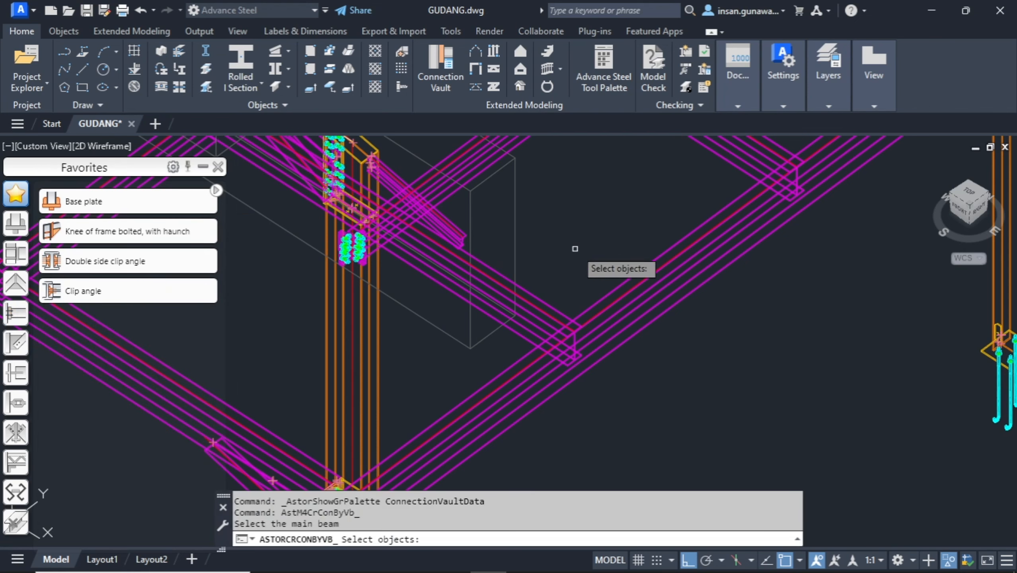
scroll(744, 299, down, 5)
scroll(742, 299, up, 2)
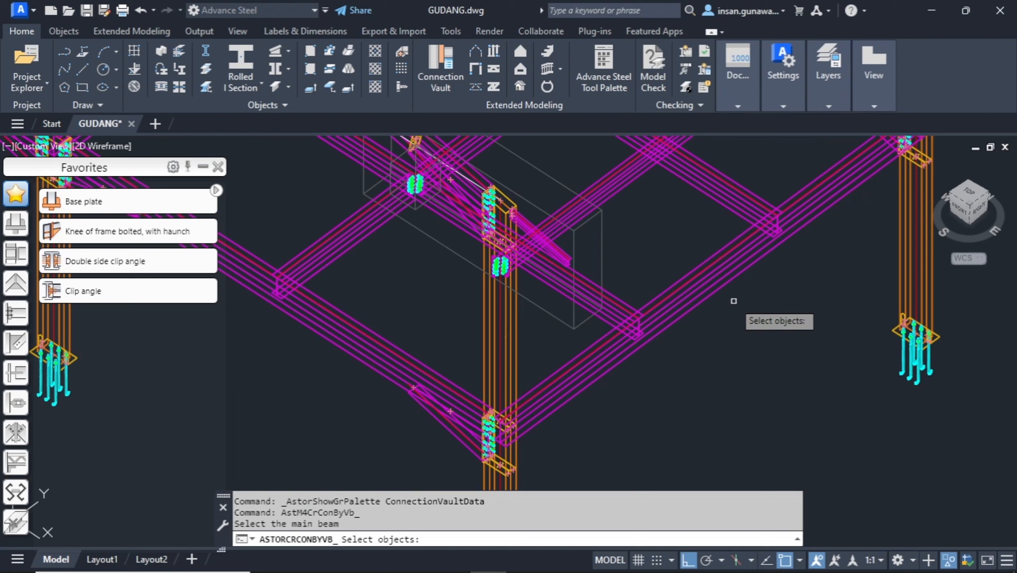
click(682, 301)
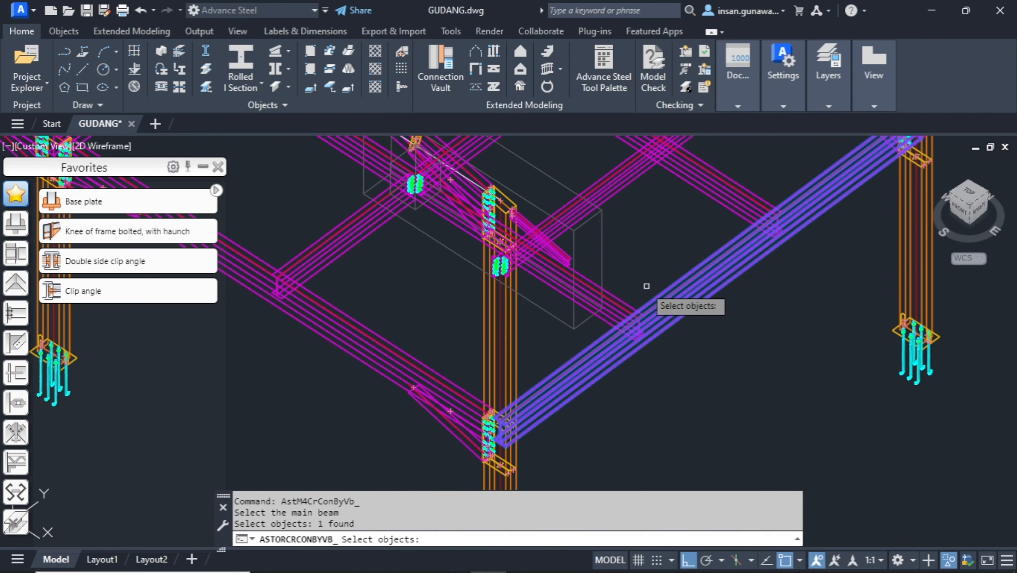
key(Return)
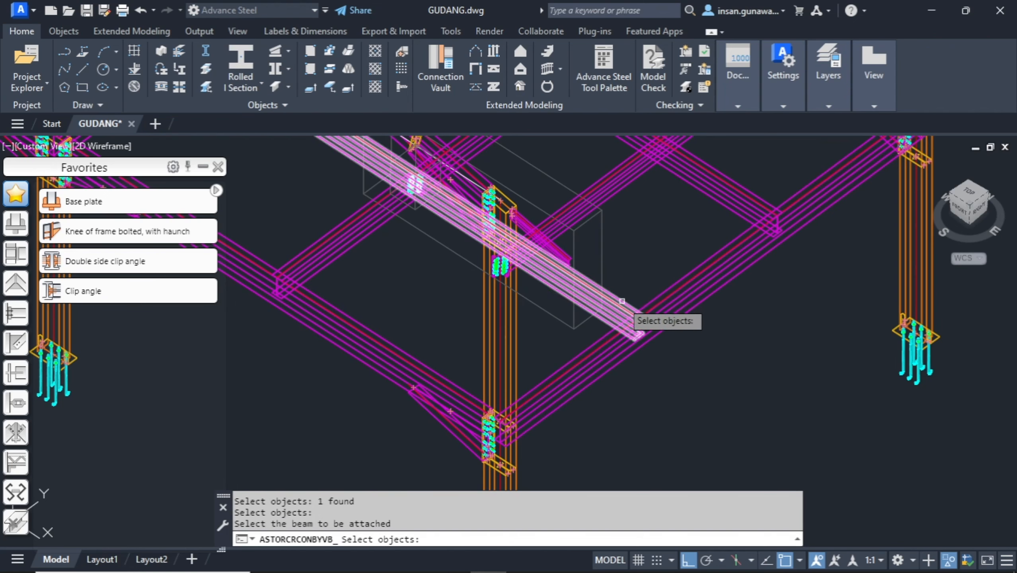
click(623, 302)
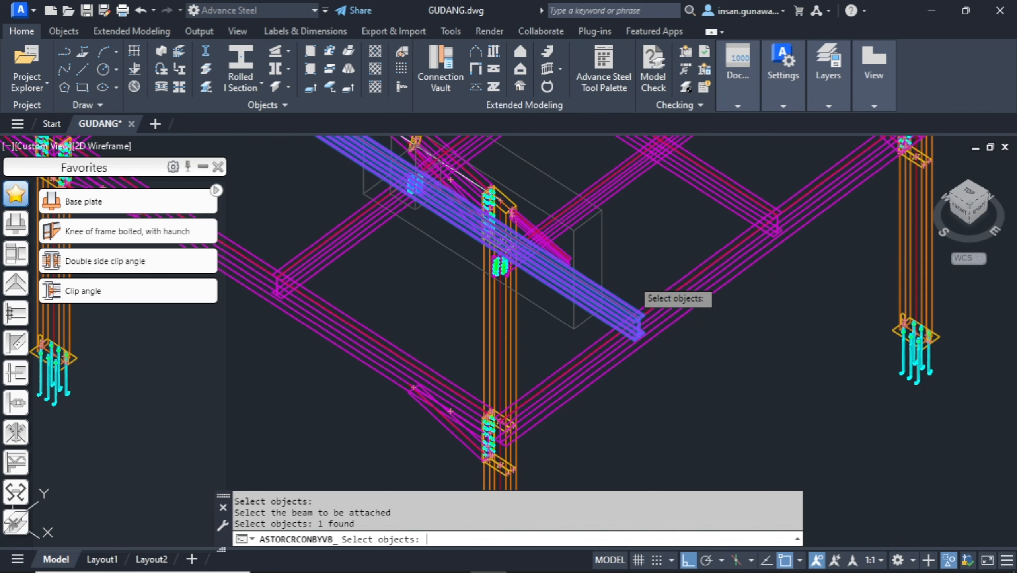
key(Return)
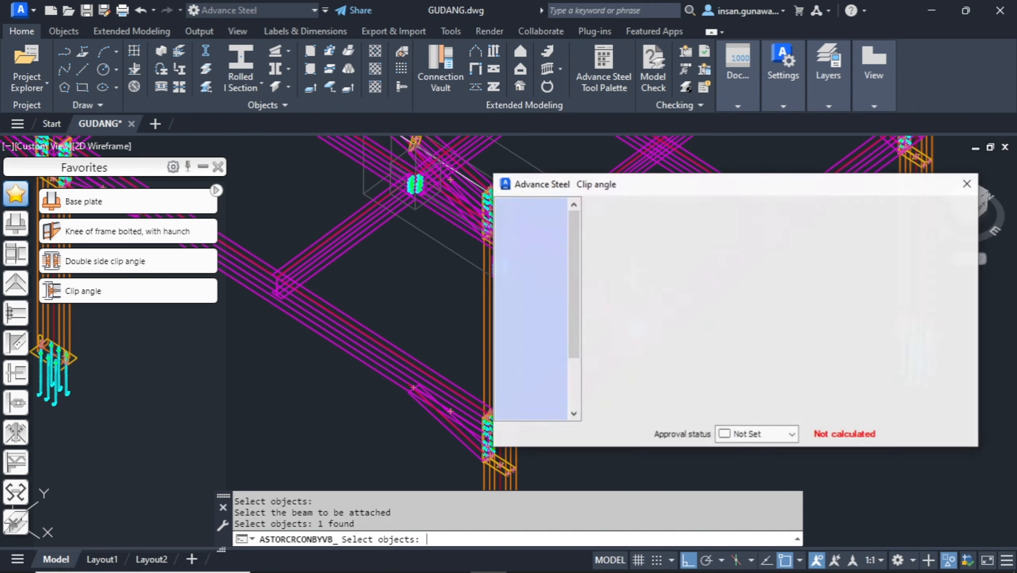
Examine the existing beam connection at the far column and the new clip angle at the perimeter beam from several angles.
scroll(365, 275, down, 5)
click(257, 207)
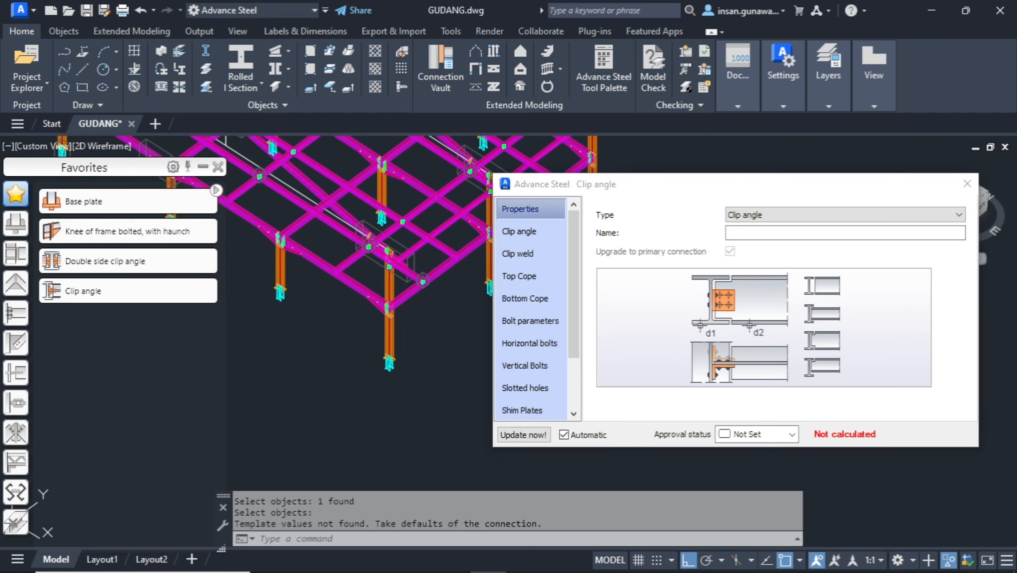
scroll(281, 229, down, 2)
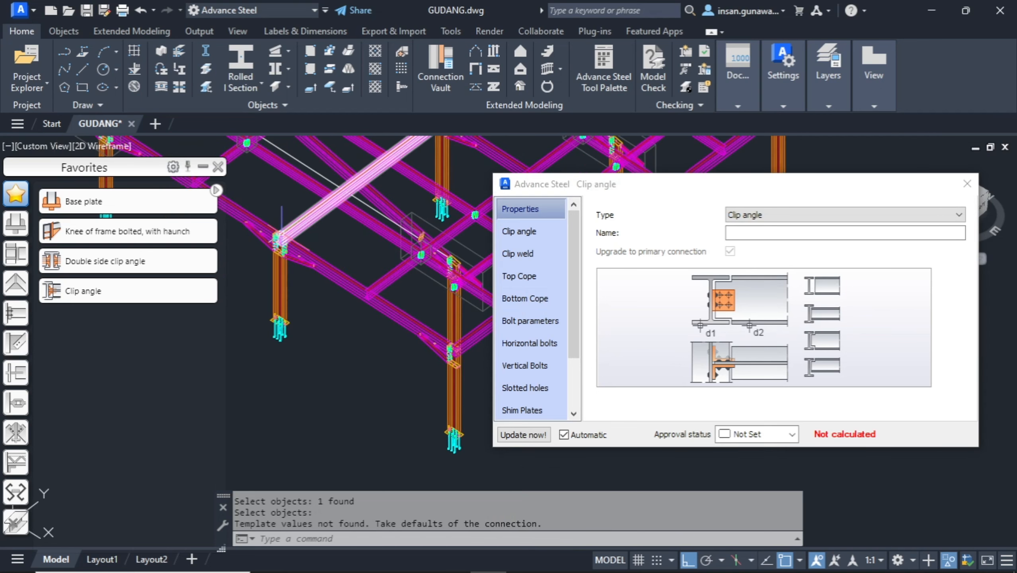
scroll(419, 213, up, 6)
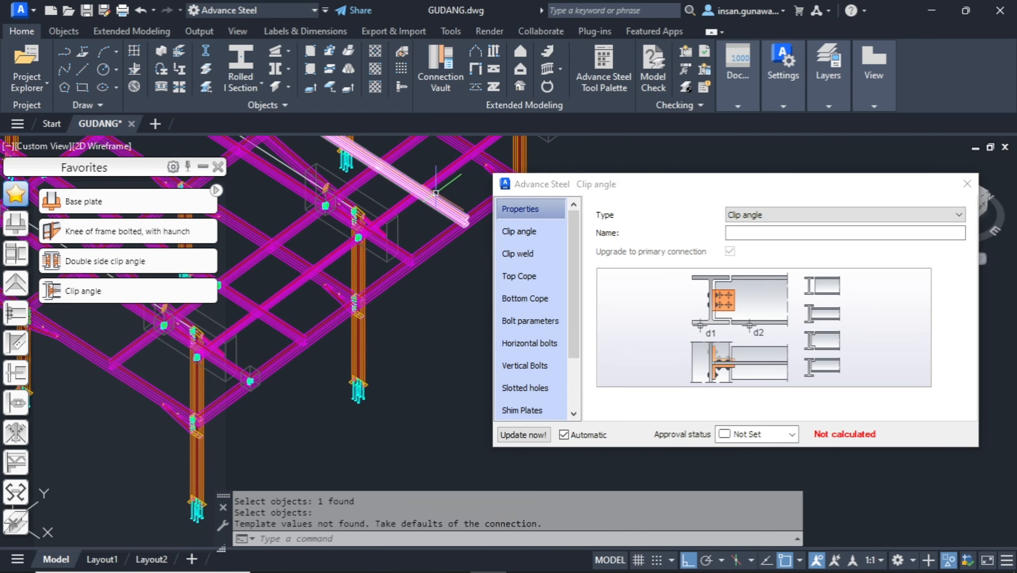
shift+middle_drag(381, 311, 378, 281)
scroll(427, 221, up, 8)
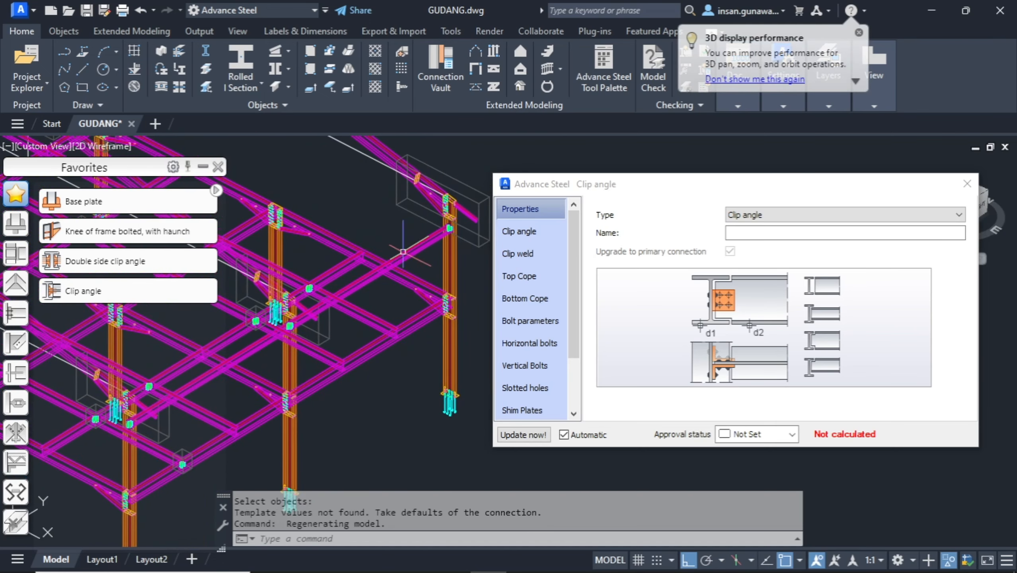
scroll(403, 223, up, 7)
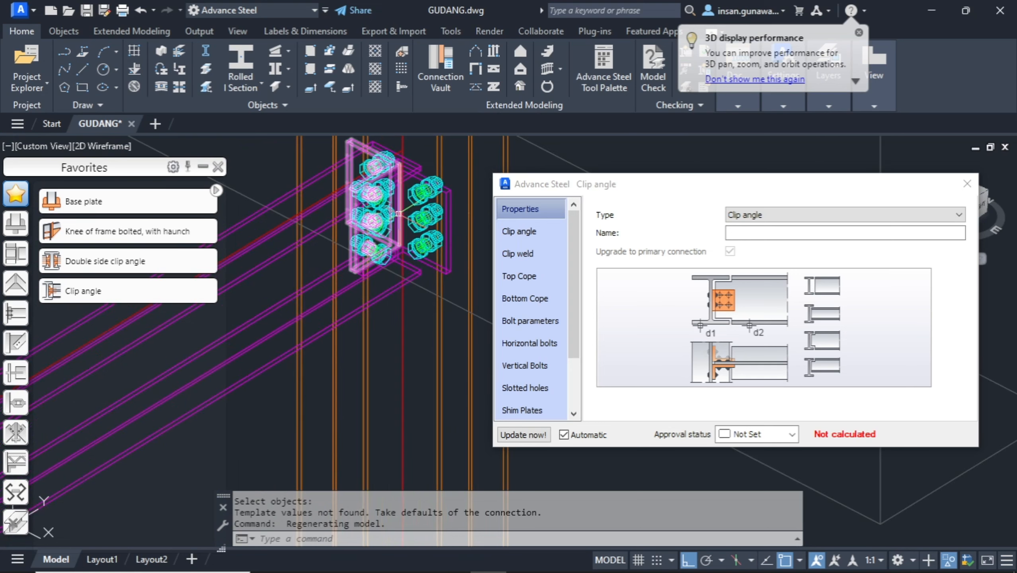
shift+middle_drag(401, 220, 404, 232)
scroll(403, 234, down, 6)
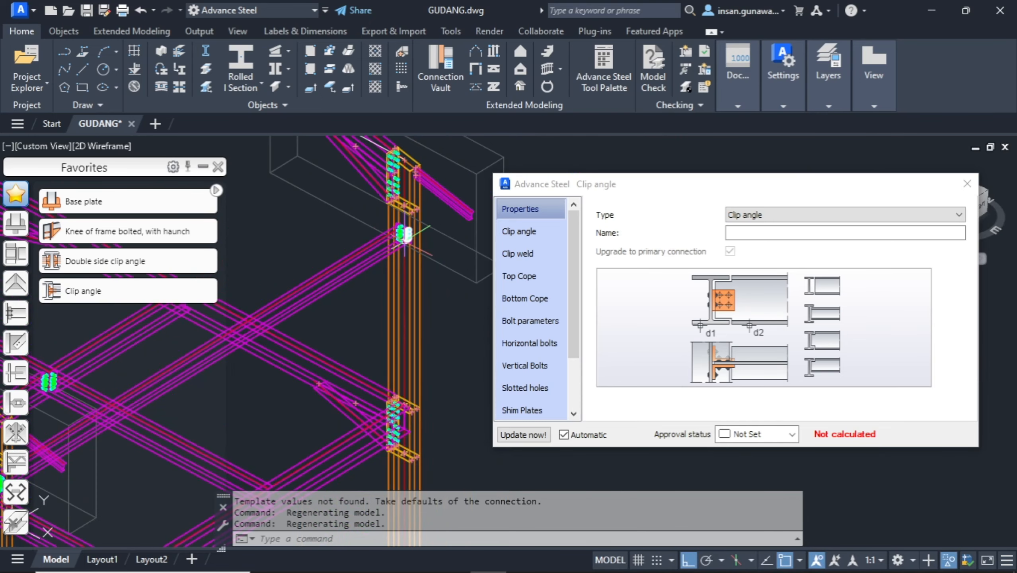
middle_drag(313, 365, 329, 358)
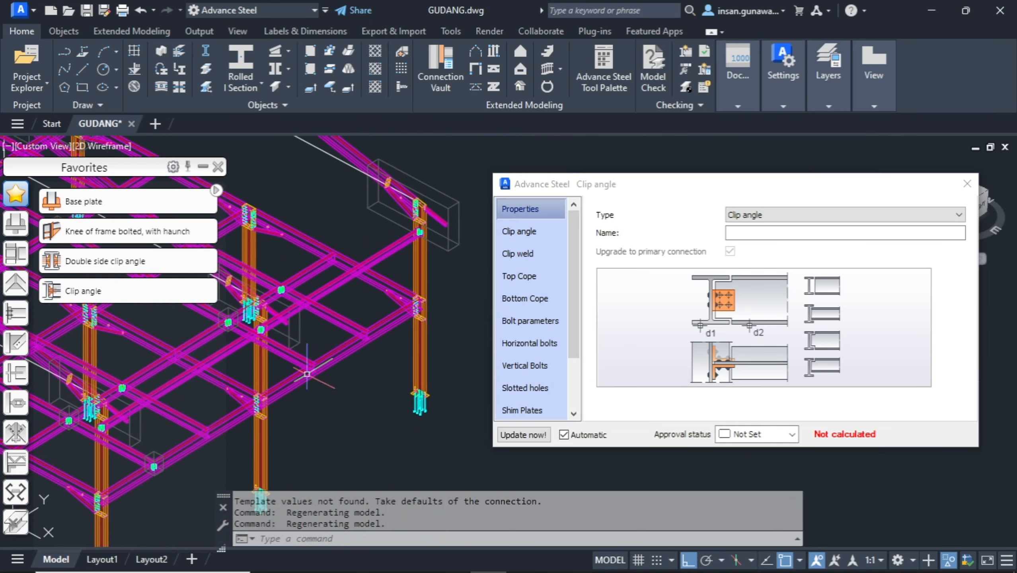
middle_drag(189, 426, 418, 333)
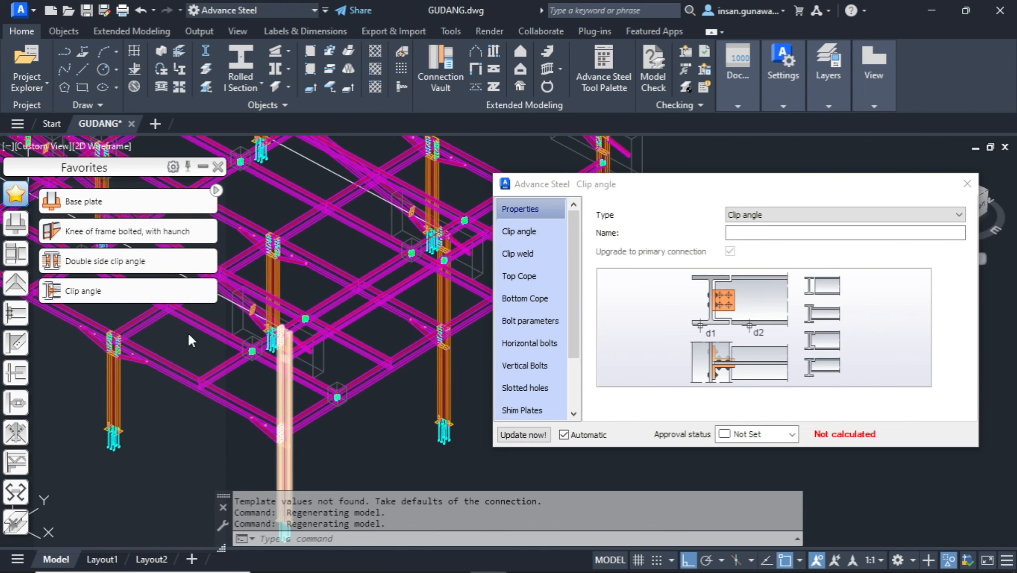
scroll(342, 377, up, 6)
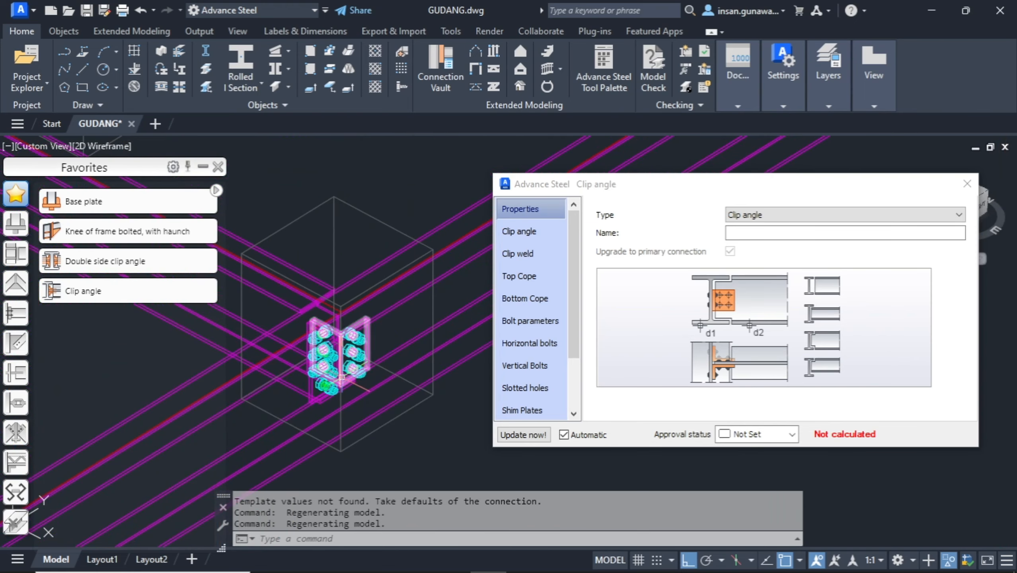
shift+middle_drag(315, 271, 467, 248)
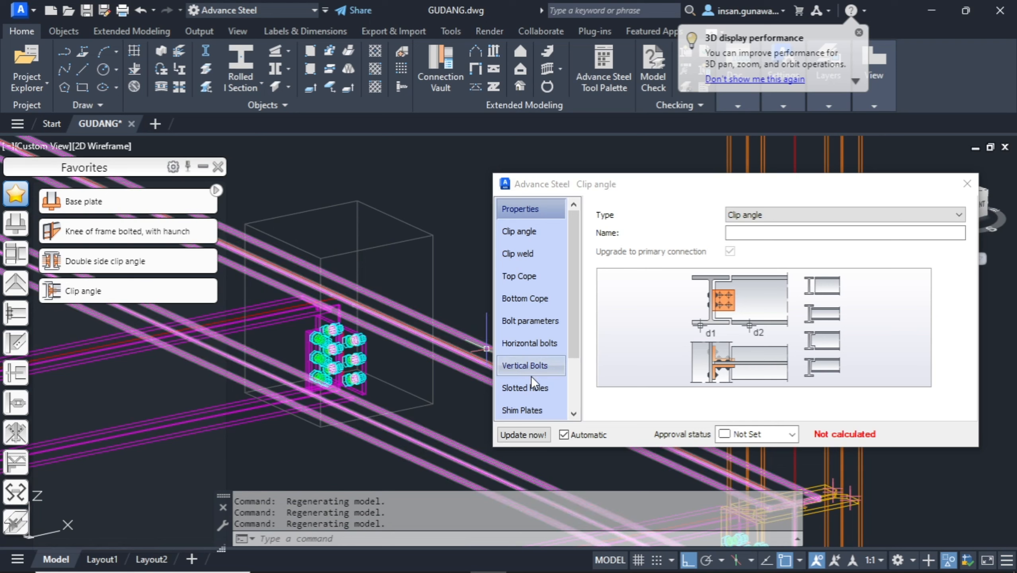
Review the clip angle's bolt and slotted-hole settings and set the vertical bolts' set out to Middle.
click(536, 367)
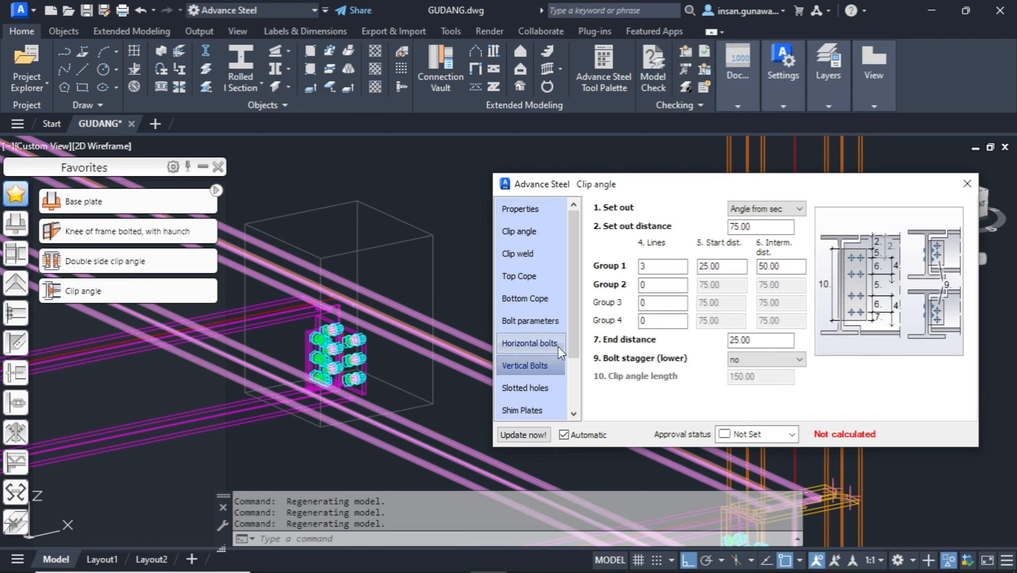
drag(569, 329, 574, 361)
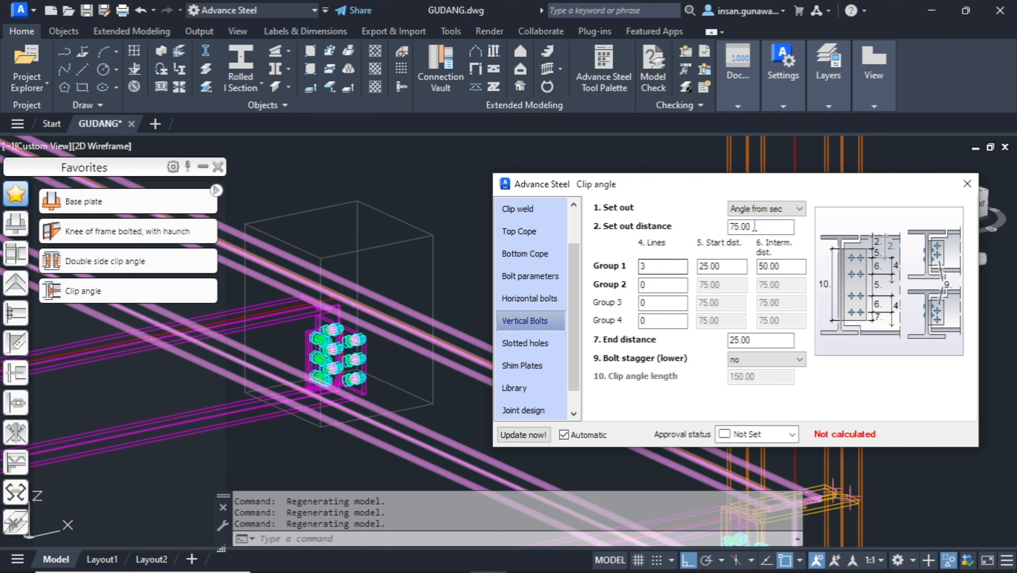
click(544, 344)
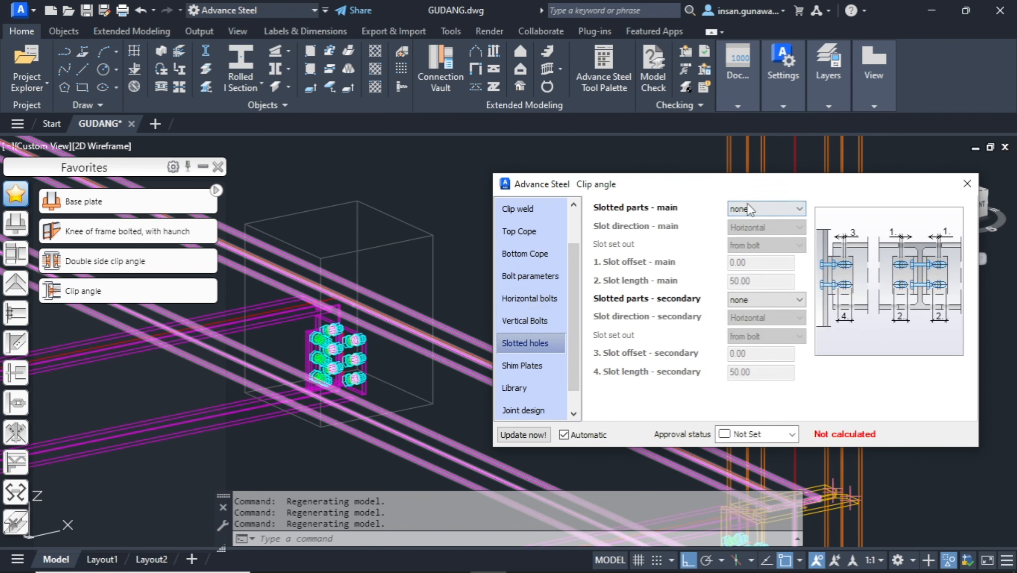
mouse_move(578, 330)
mouse_down()
mouse_move(572, 376)
mouse_move(570, 333)
mouse_up()
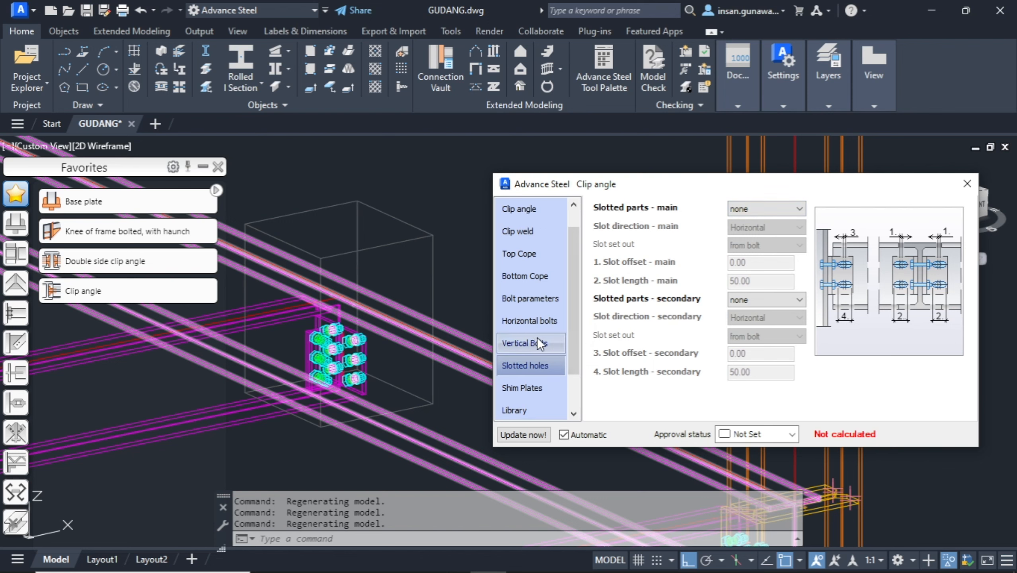
click(537, 320)
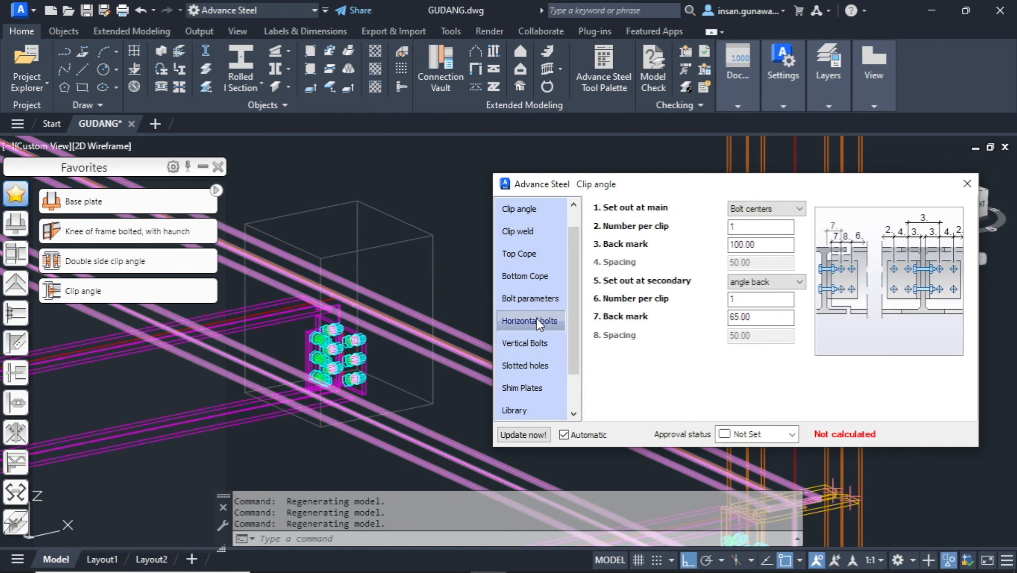
click(539, 341)
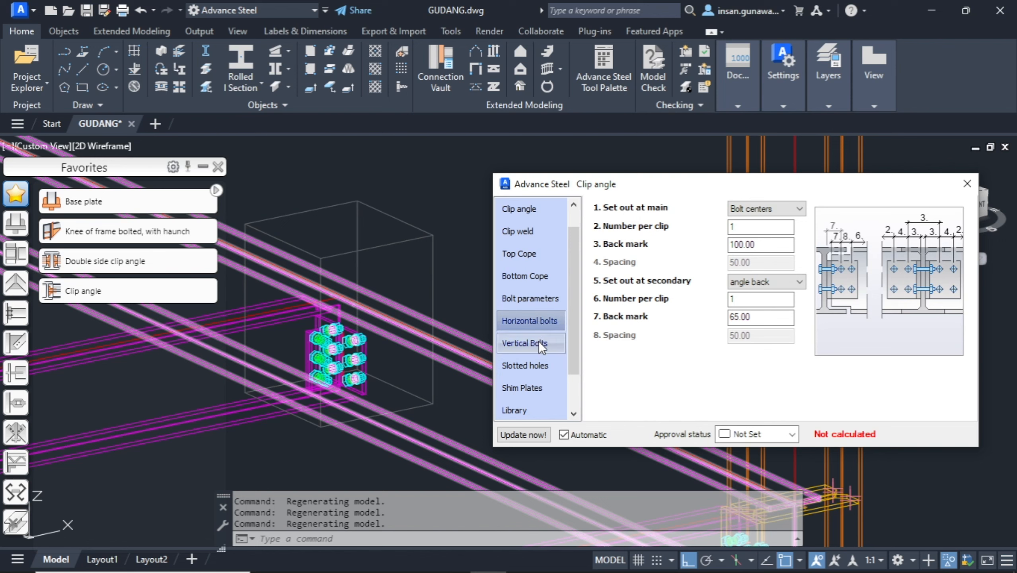
click(761, 208)
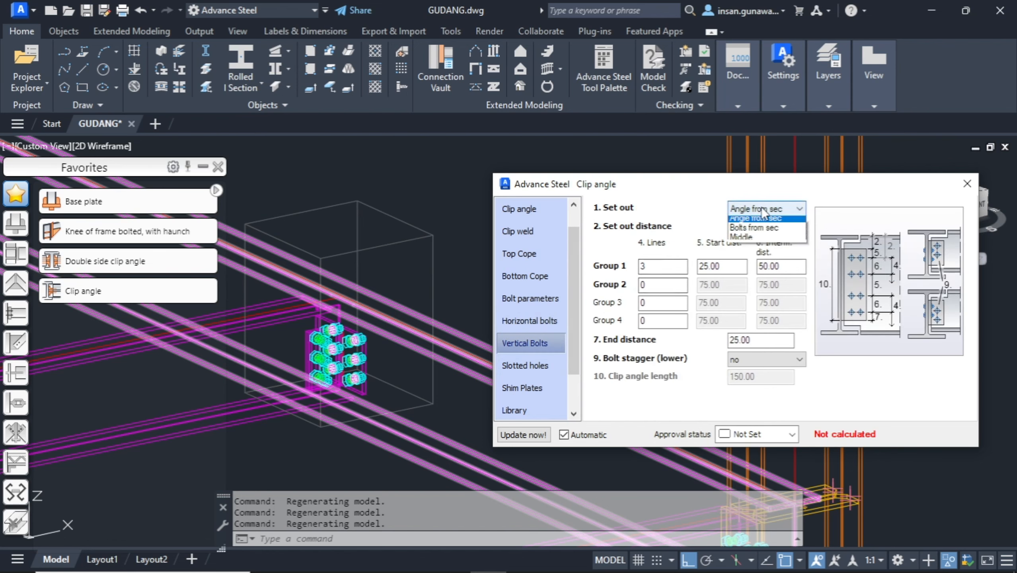
click(758, 242)
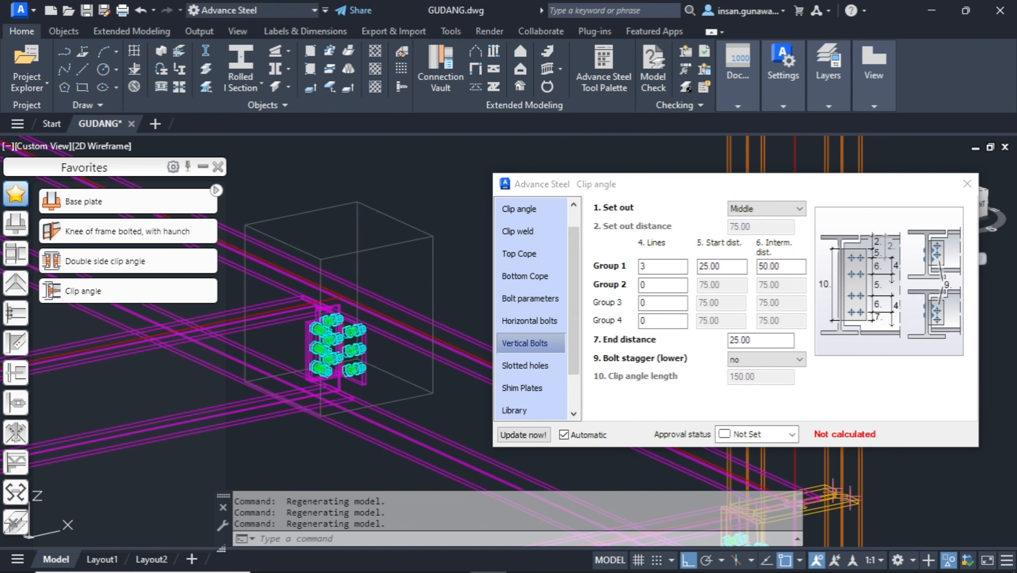
Try the Angle from sec and Bolts from sec set outs on the clip angle's vertical bolts, and restore Middle.
middle_click(311, 322)
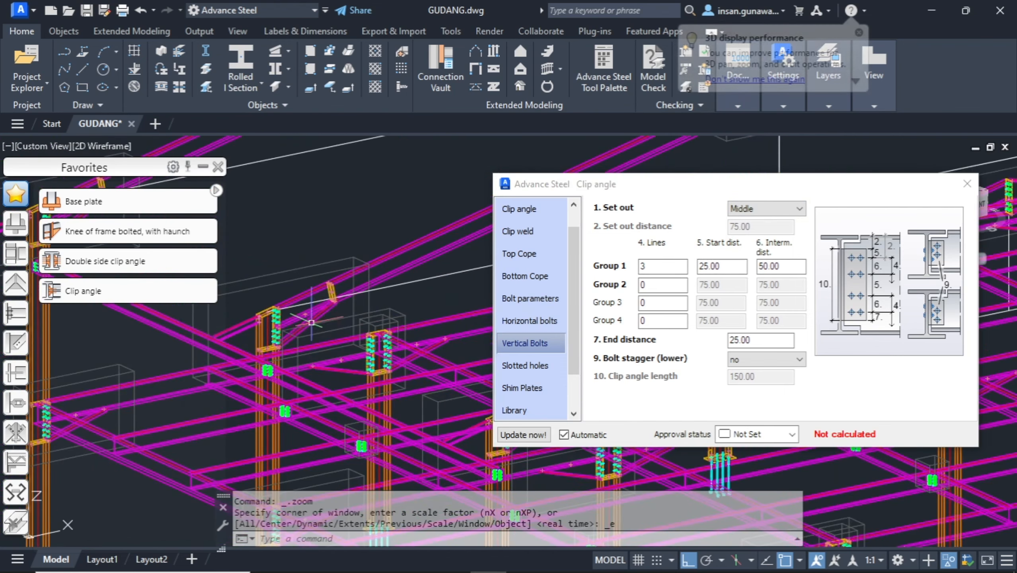
shift+middle_drag(377, 357, 430, 293)
scroll(403, 360, up, 3)
scroll(403, 360, up, 6)
scroll(321, 383, up, 5)
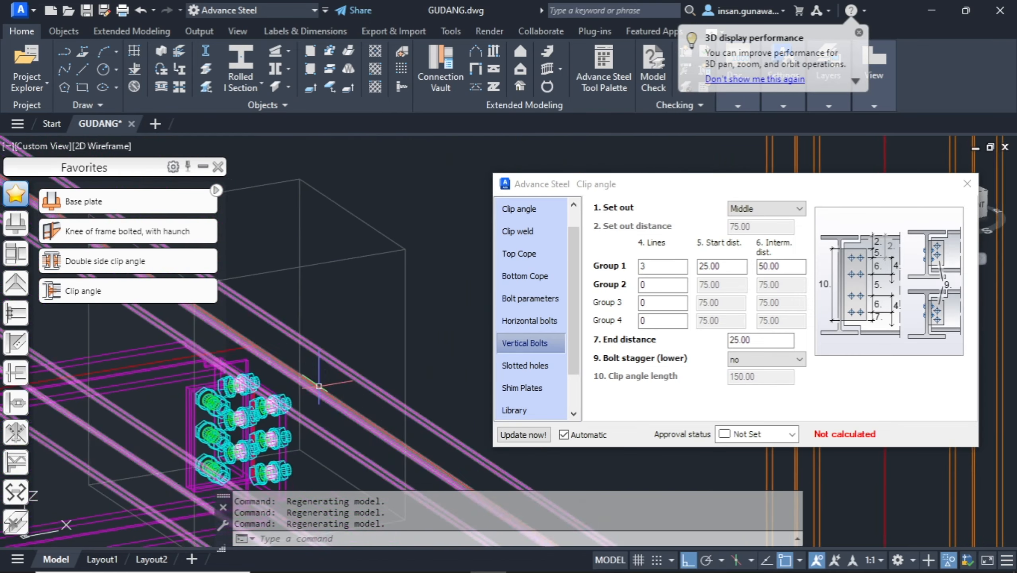
shift+middle_drag(319, 386, 431, 286)
click(765, 205)
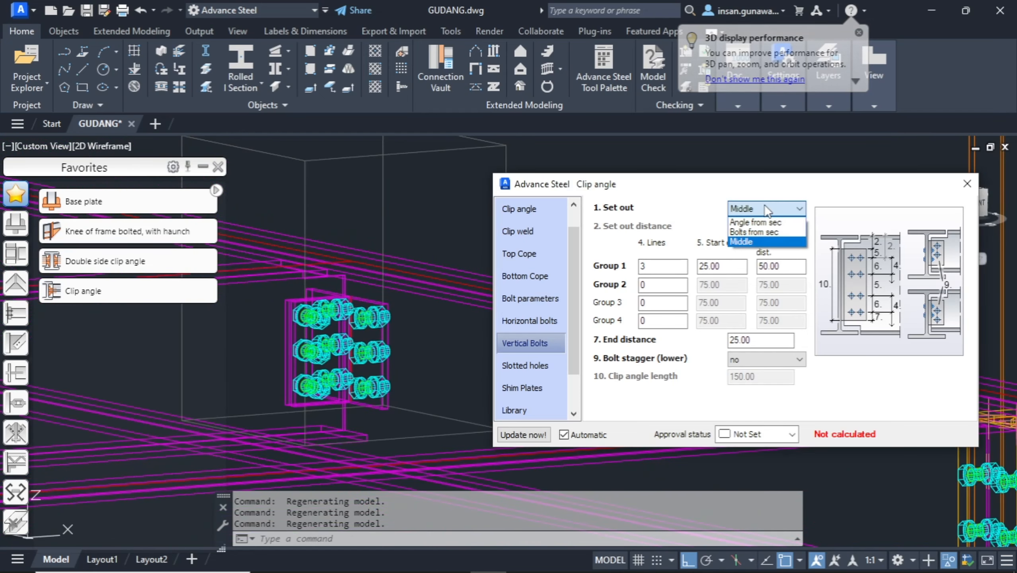
click(764, 220)
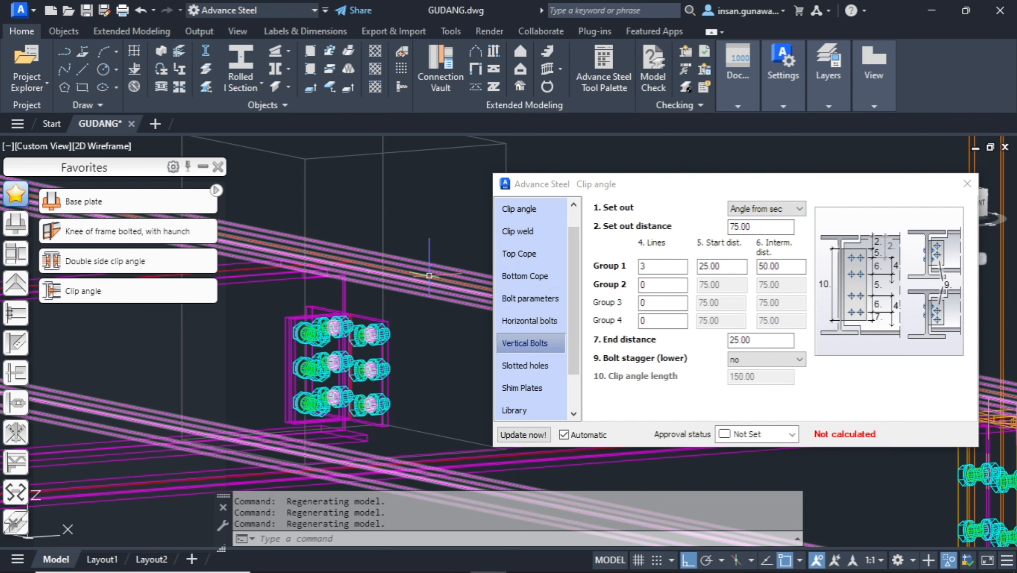
shift+middle_drag(429, 275, 433, 288)
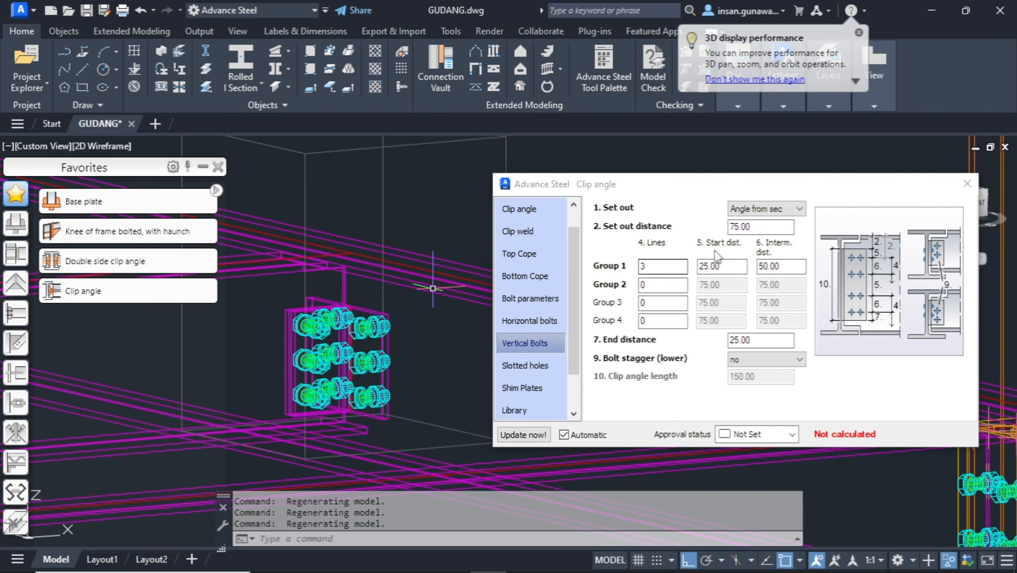
click(785, 209)
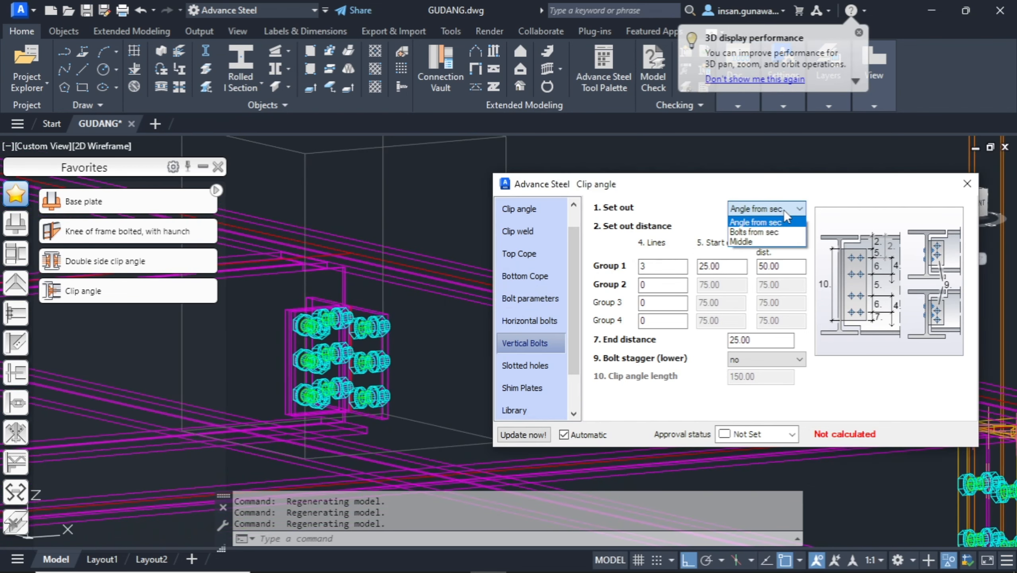
click(776, 233)
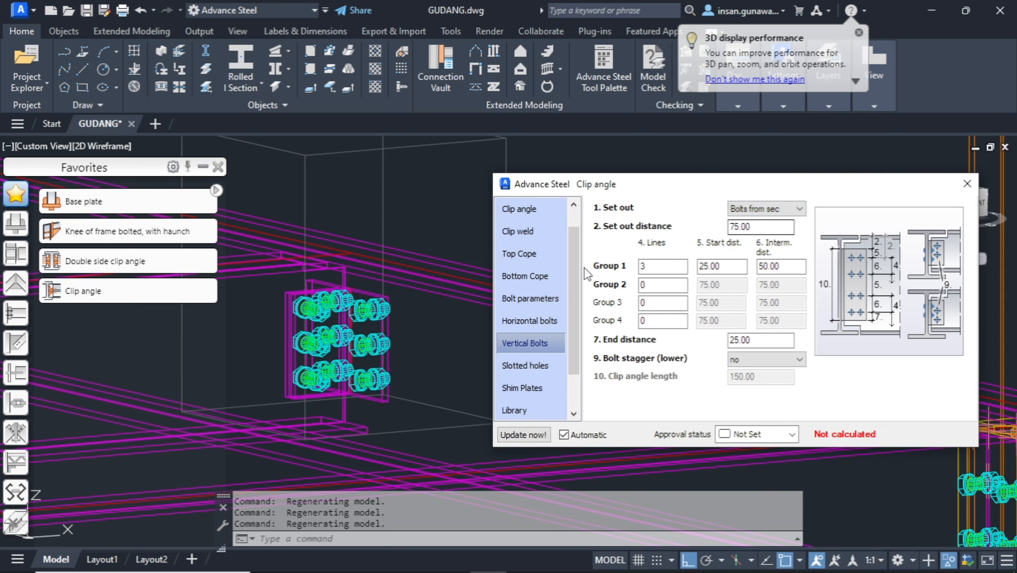
click(769, 209)
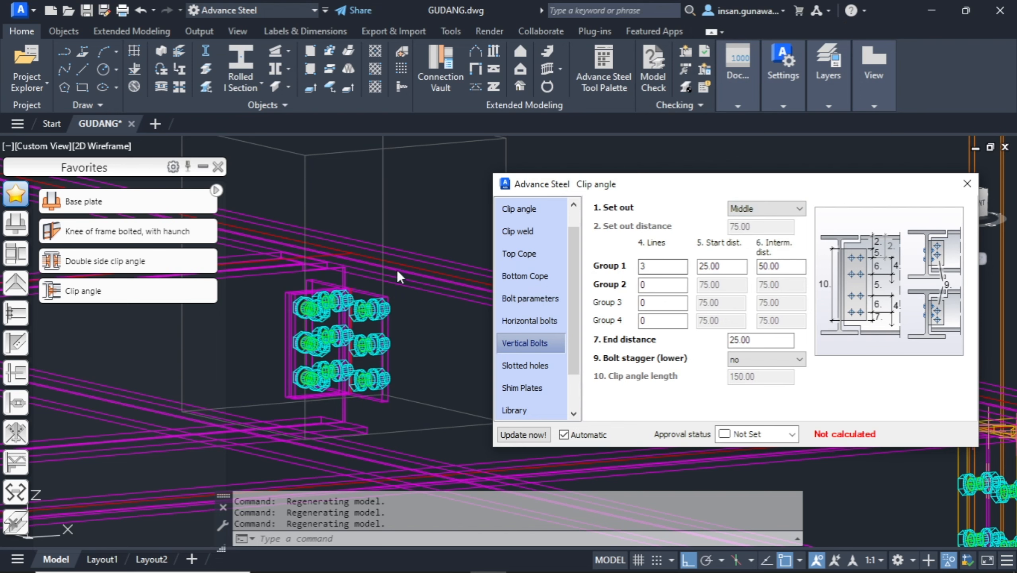
shift+middle_drag(420, 249, 422, 254)
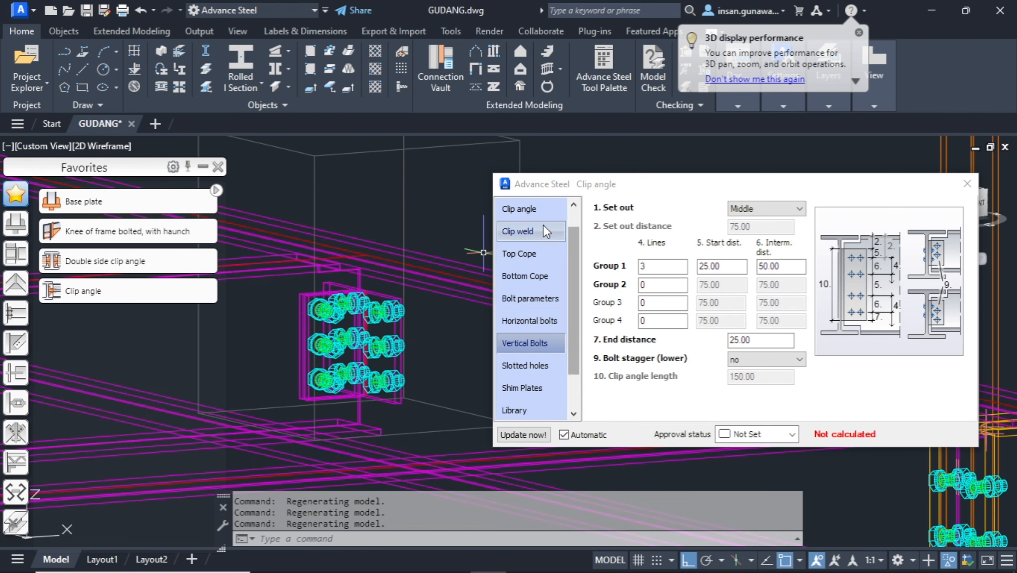
Close the clip angle settings and inspect the bolted connection in the Conceptual visual style, returning to 2D Wireframe.
click(967, 184)
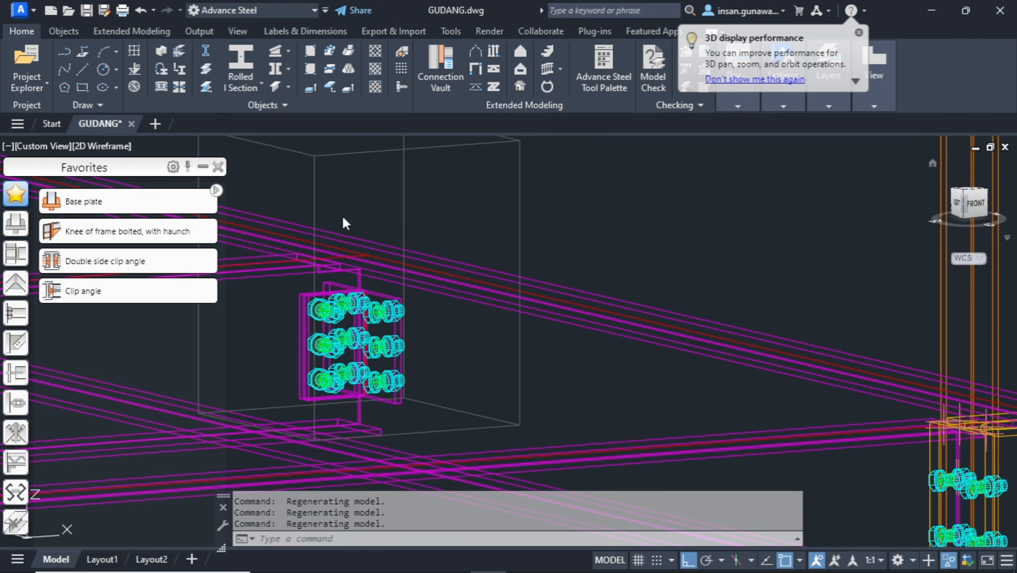
click(102, 146)
click(142, 200)
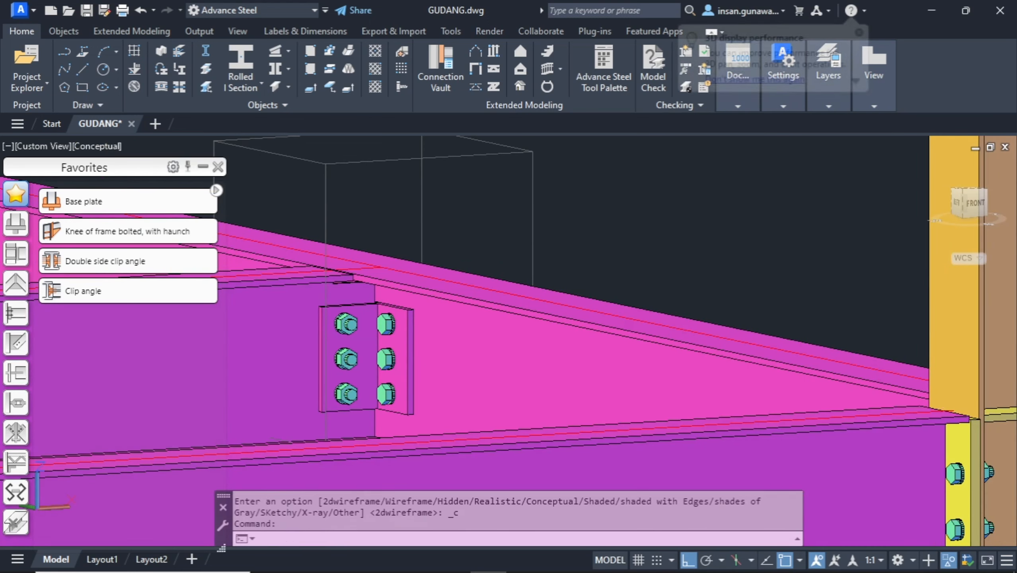
click(217, 166)
click(96, 148)
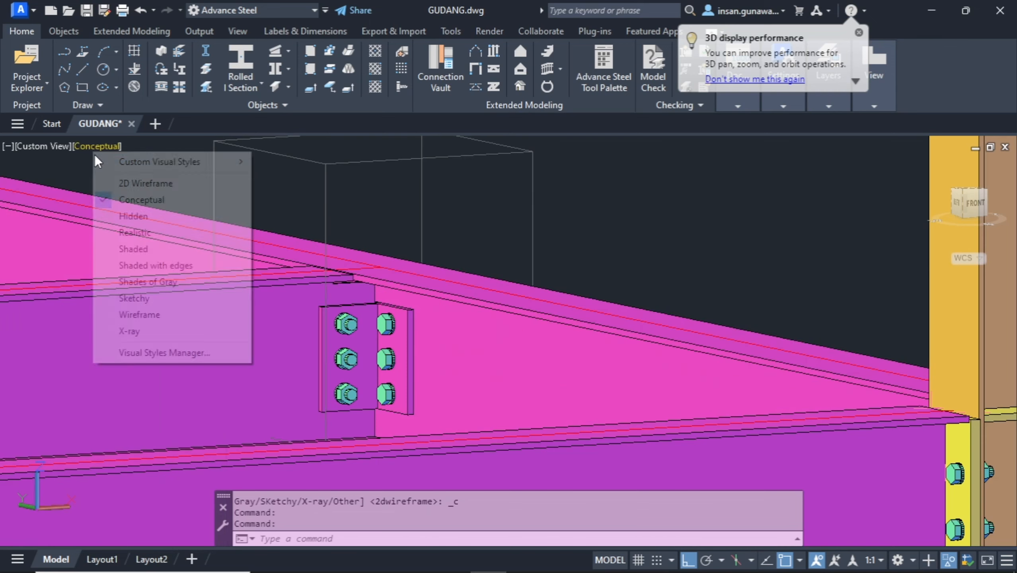
click(120, 183)
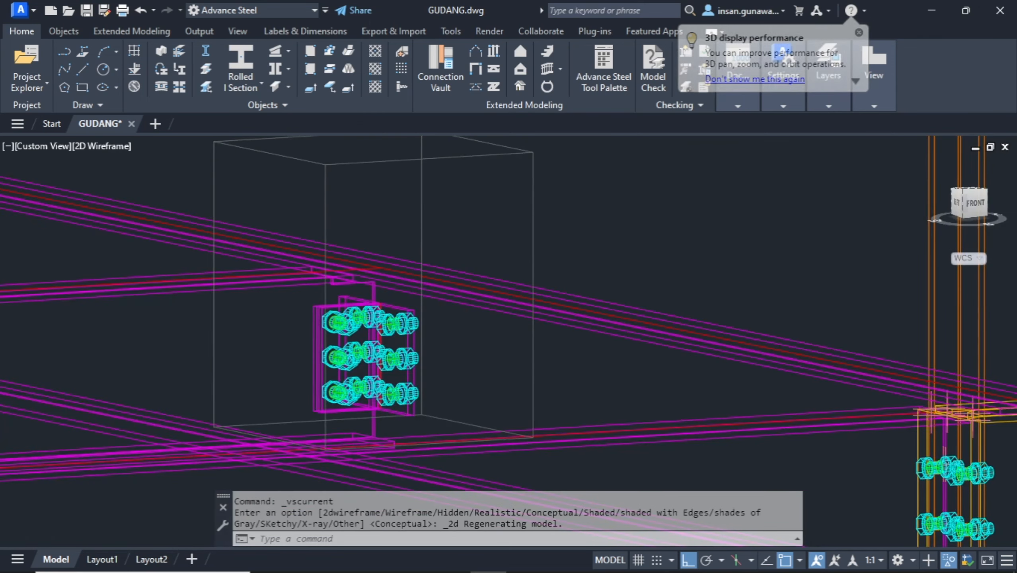
Transfer the corner clip angle as a subordinate connection to the neighbouring secondary beam on the same perimeter beam.
scroll(643, 250, down, 10)
shift+middle_drag(702, 276, 489, 387)
scroll(489, 388, up, 4)
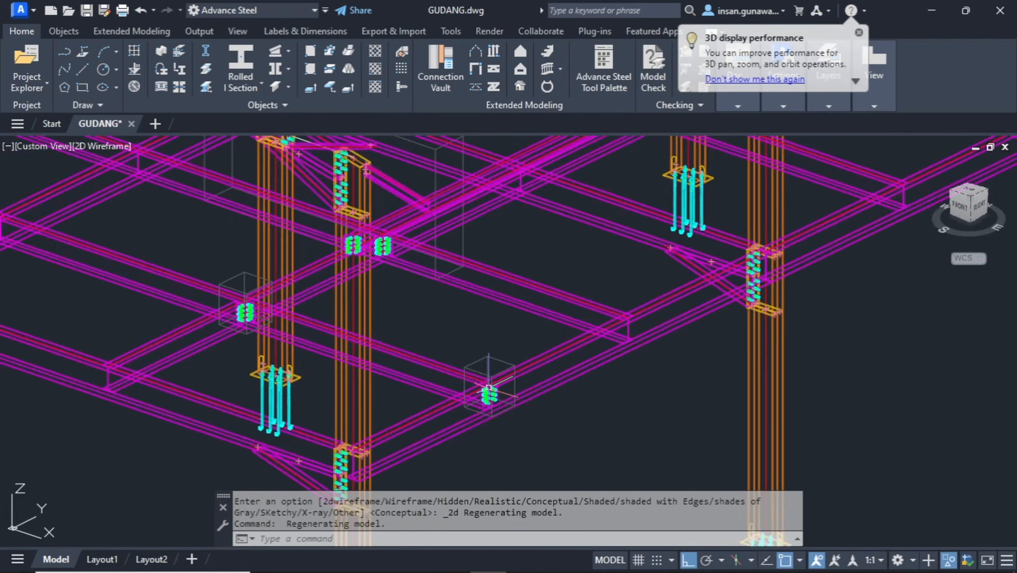
scroll(489, 387, down, 6)
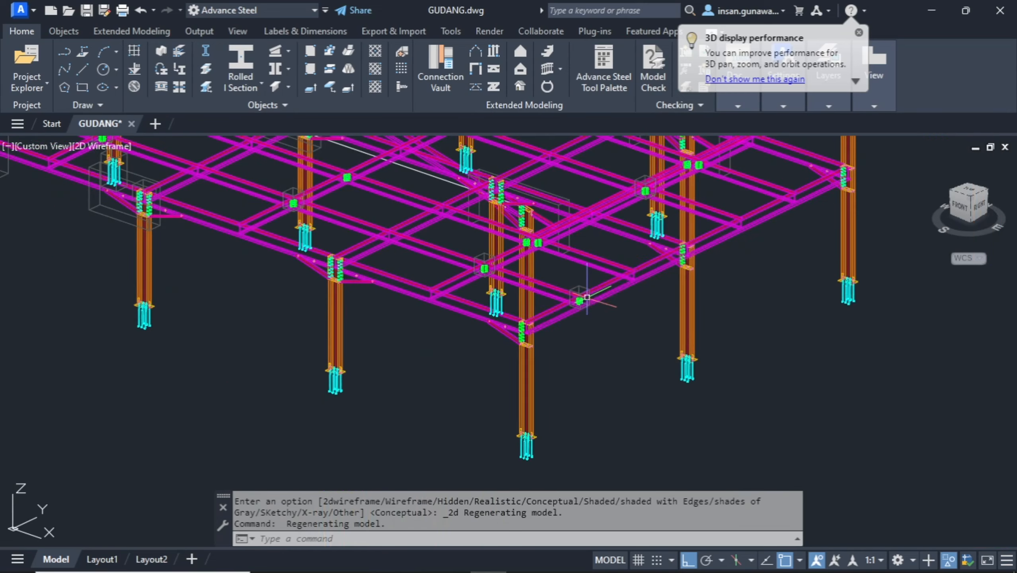
shift+middle_drag(587, 297, 561, 318)
scroll(554, 321, up, 5)
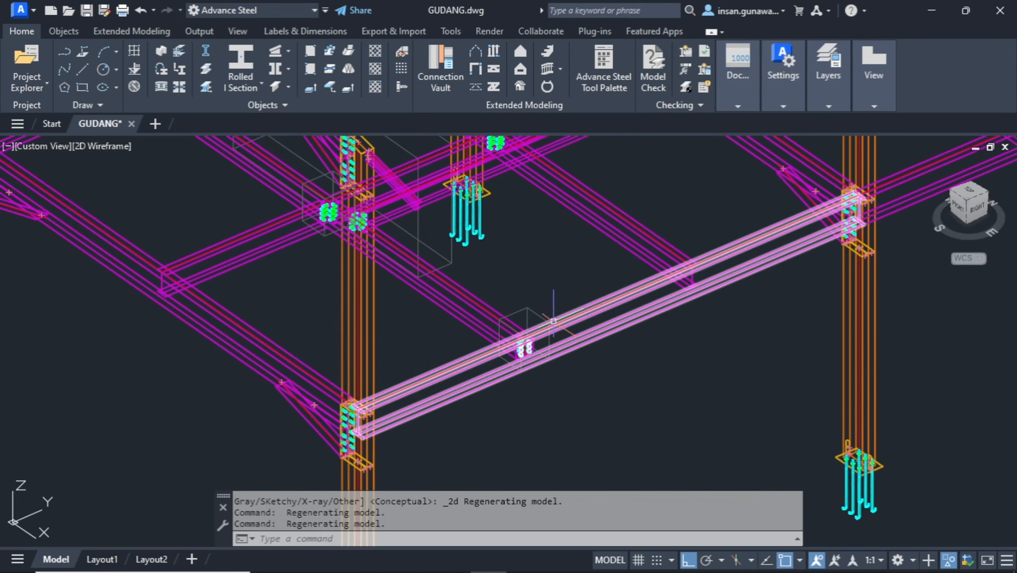
click(591, 50)
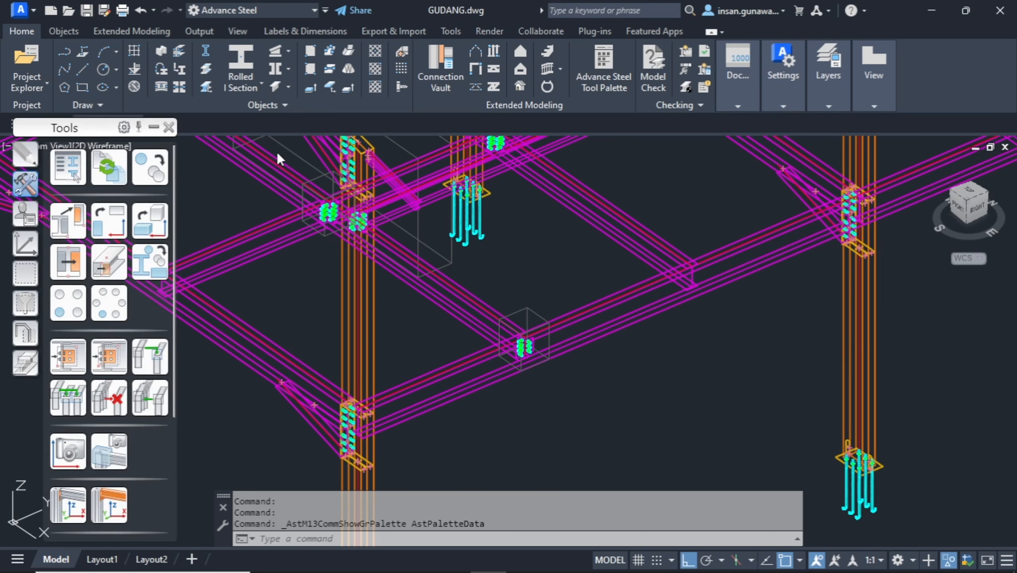
click(149, 362)
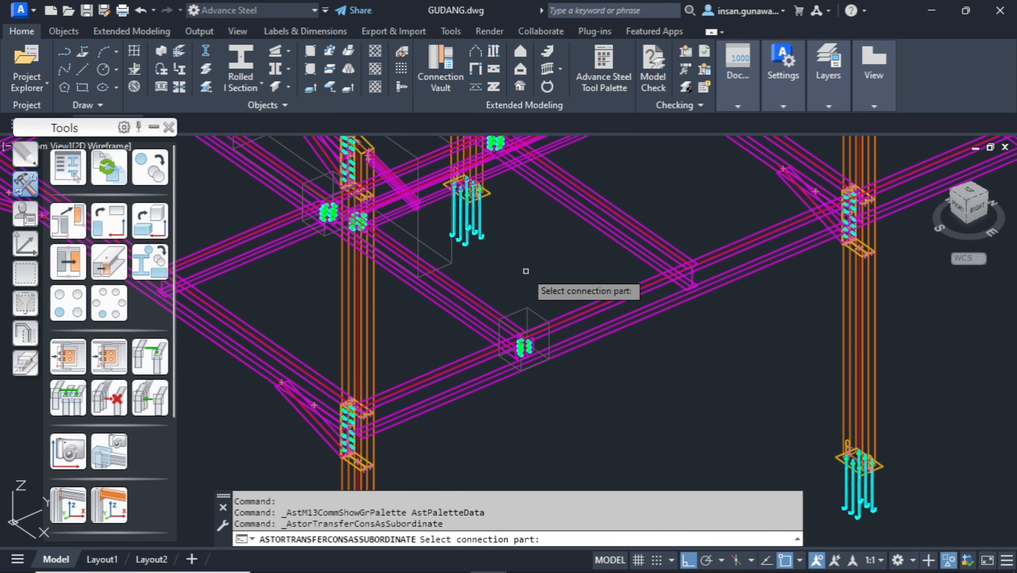
click(534, 314)
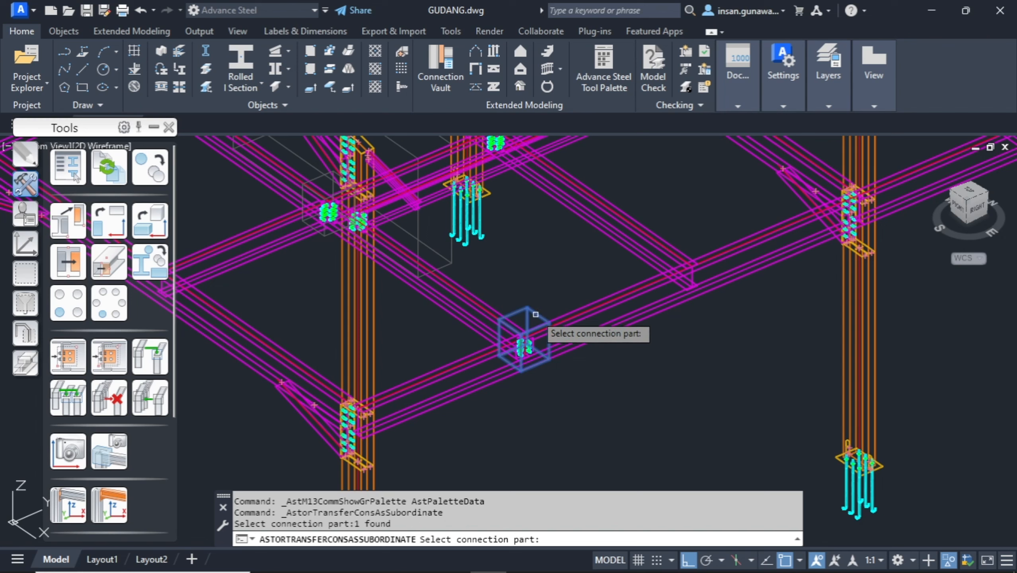
key(Return)
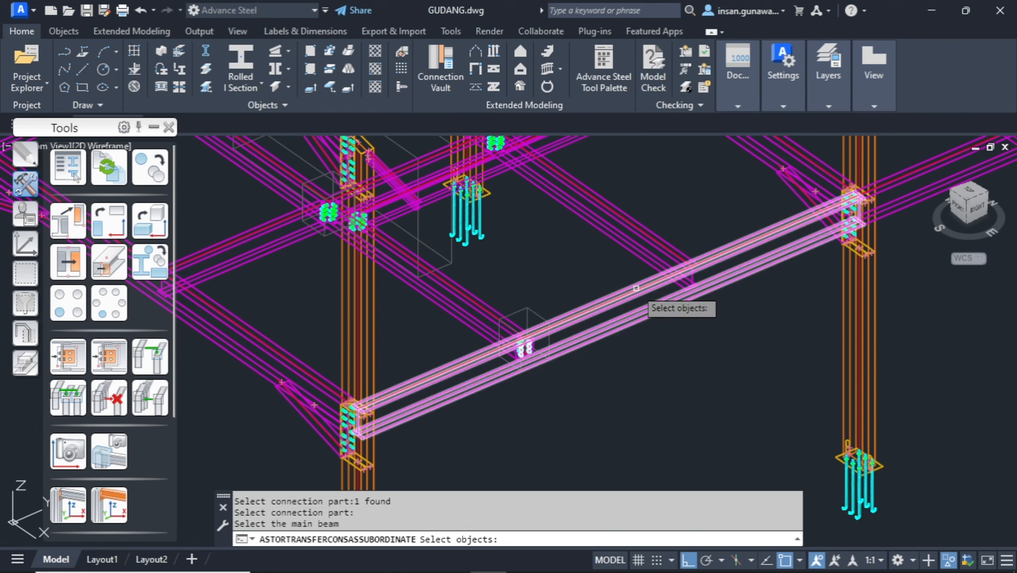
click(636, 289)
key(Return)
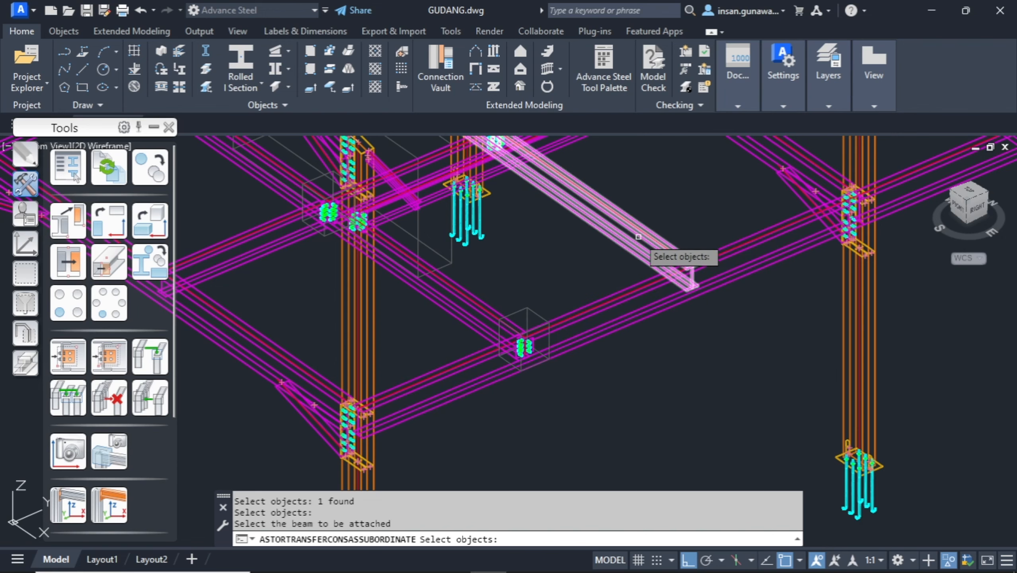
click(618, 245)
key(Return)
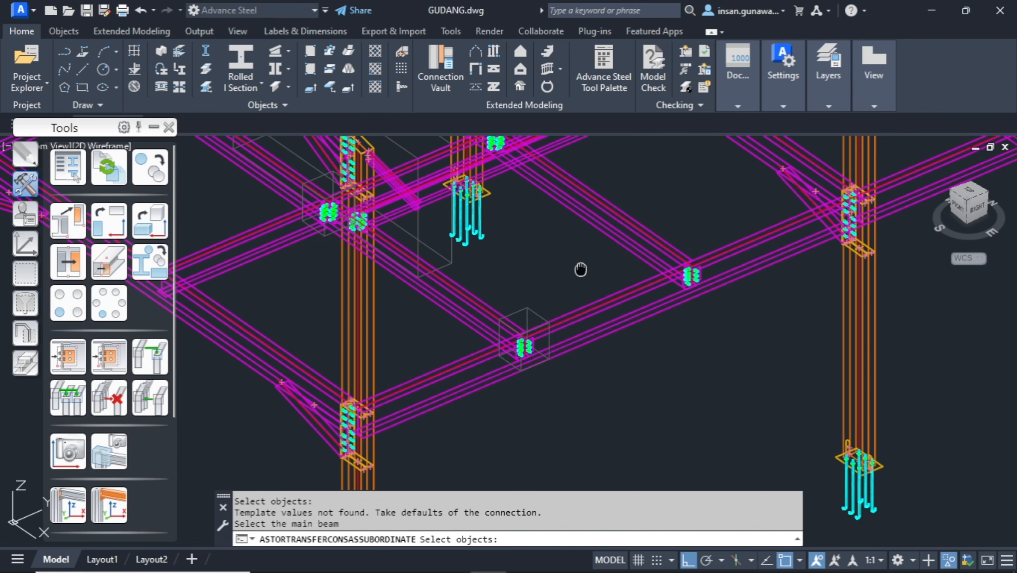
Apply the subordinate clip angle to the first secondary beam meeting the perimeter beam in the next bay.
middle_drag(580, 270, 474, 331)
middle_drag(807, 313, 642, 389)
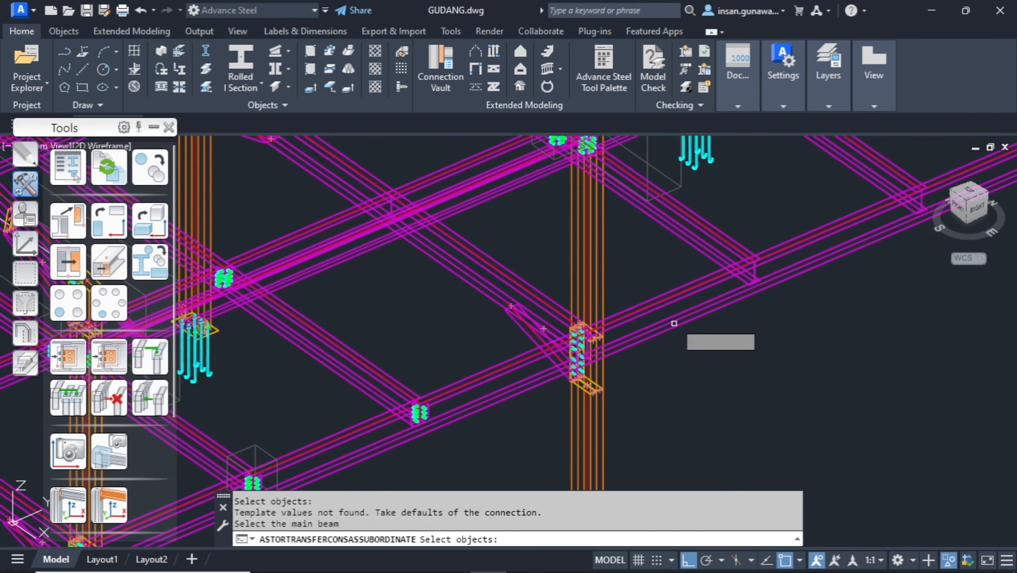
click(677, 297)
key(Return)
click(707, 238)
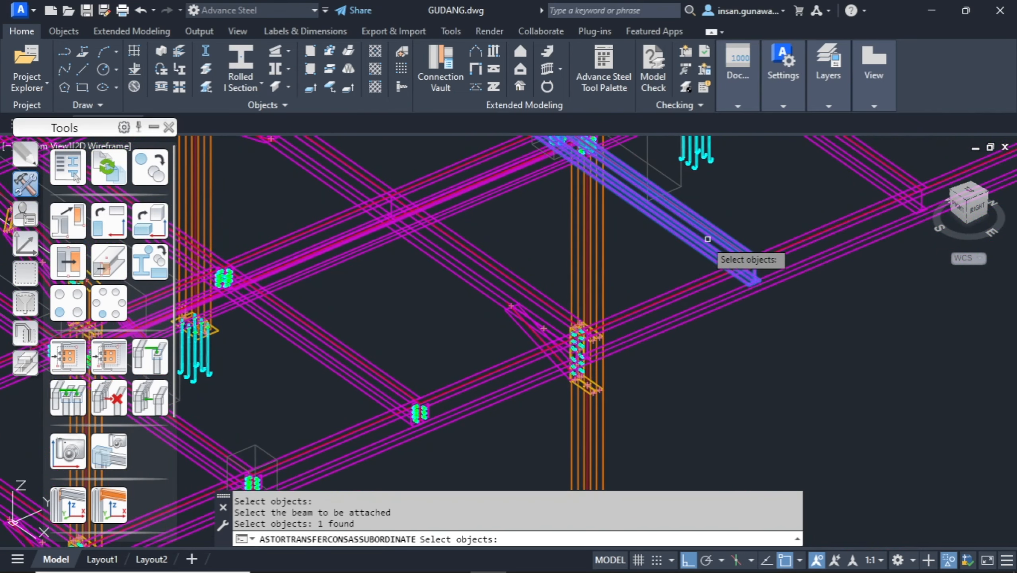
key(Return)
Apply the subordinate clip angle to the second secondary beam on that bay's perimeter beam.
middle_drag(806, 290, 651, 334)
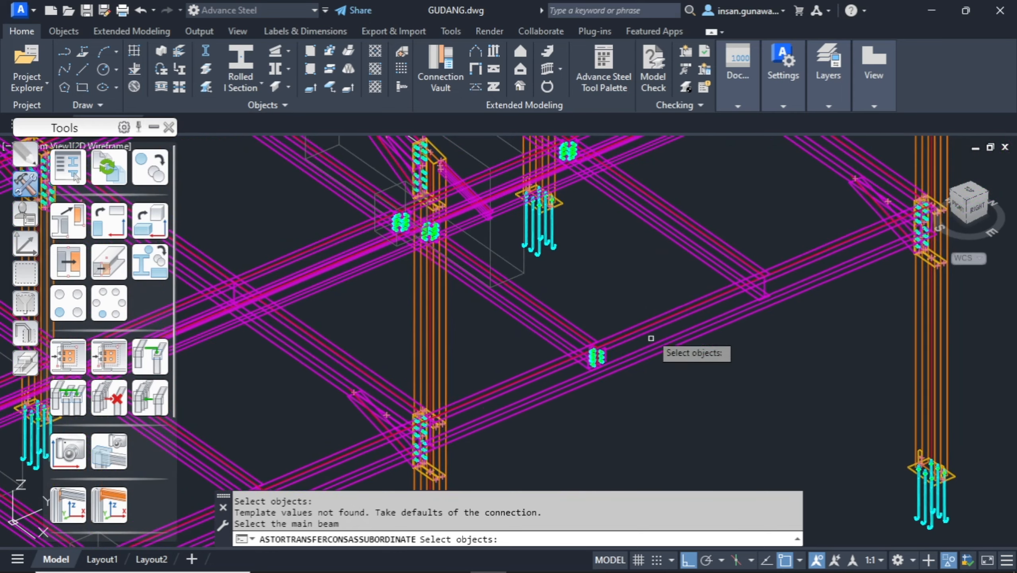
click(654, 314)
click(654, 319)
click(653, 322)
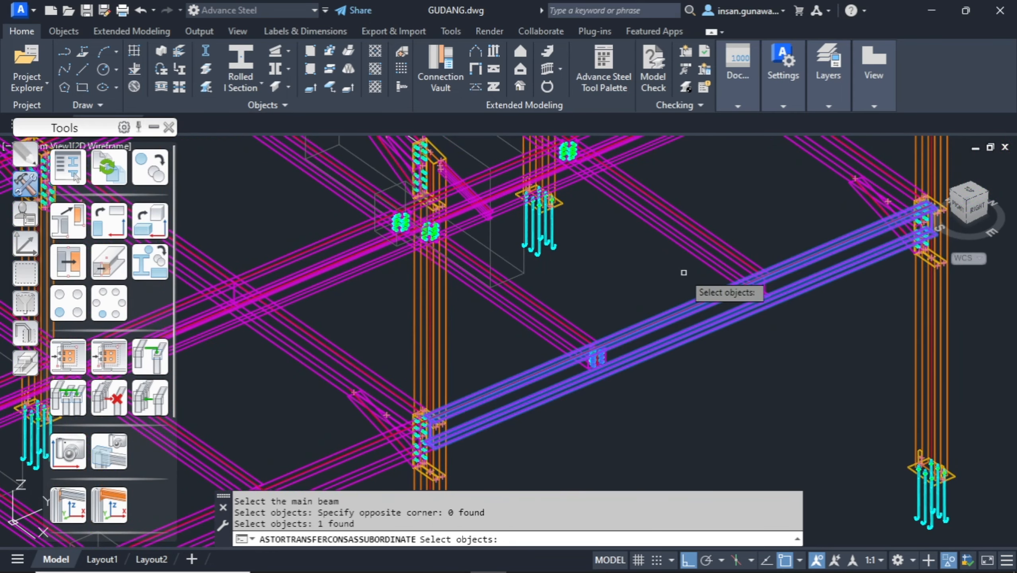
key(Return)
click(710, 252)
key(Return)
Apply the subordinate clip angle to the short secondary beam meeting the perimeter beam around the corner column.
scroll(678, 275, down, 4)
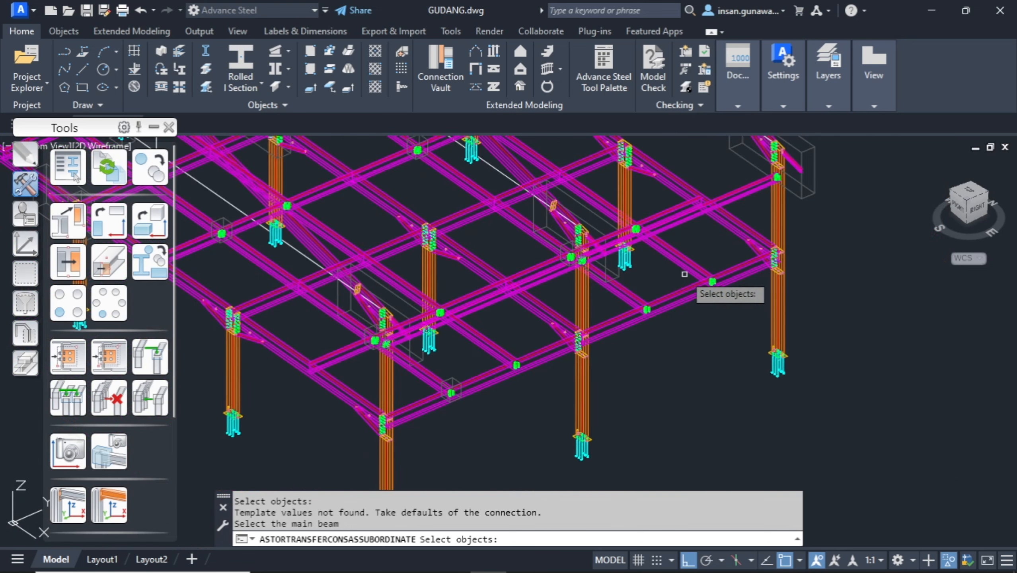
middle_drag(322, 384, 529, 381)
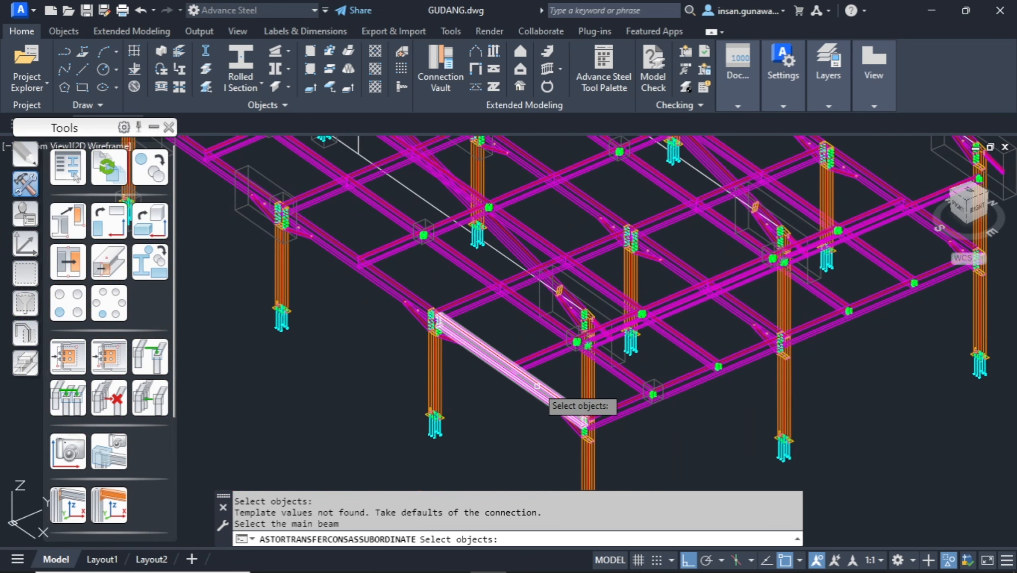
click(537, 385)
key(Return)
click(528, 365)
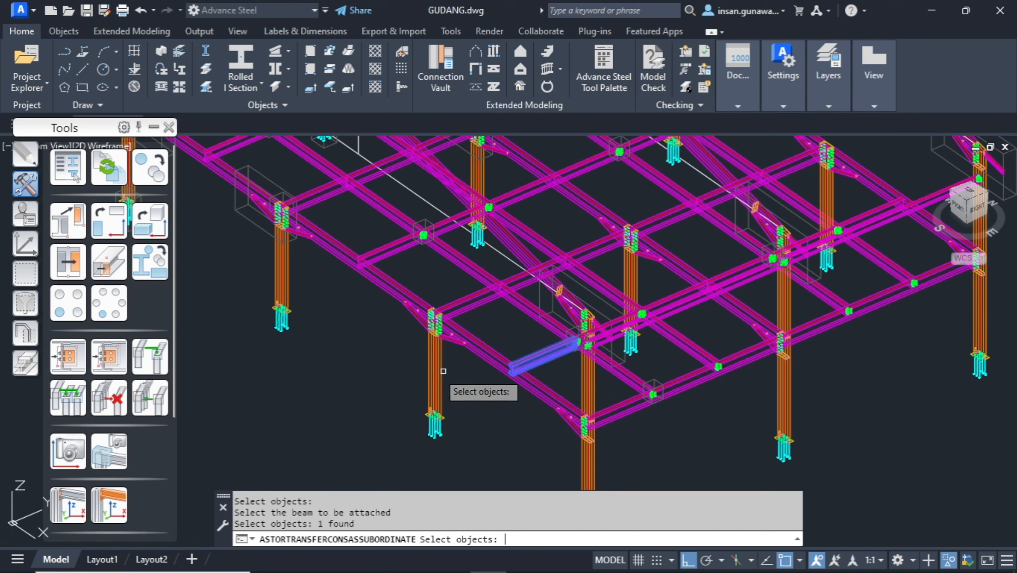
key(Return)
Try to apply the subordinate clip angle on the following bay's perimeter beam along the adjacent side.
click(384, 283)
key(Return)
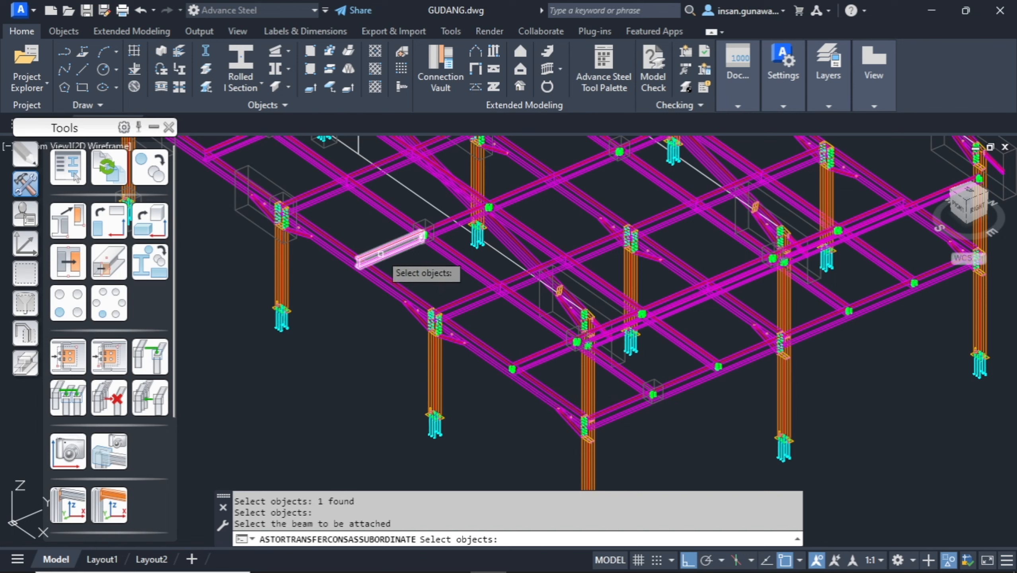
click(378, 274)
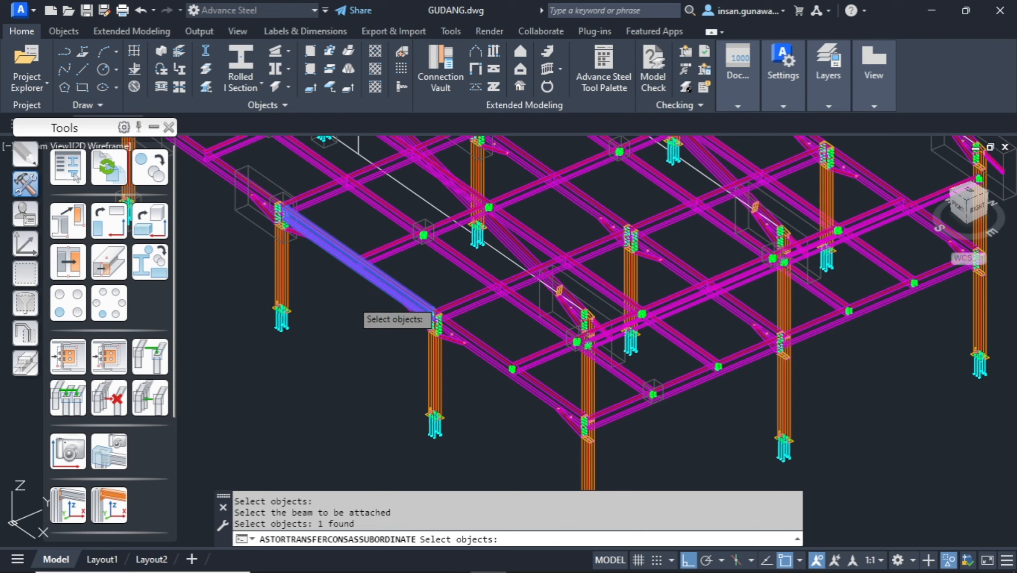
key(Return)
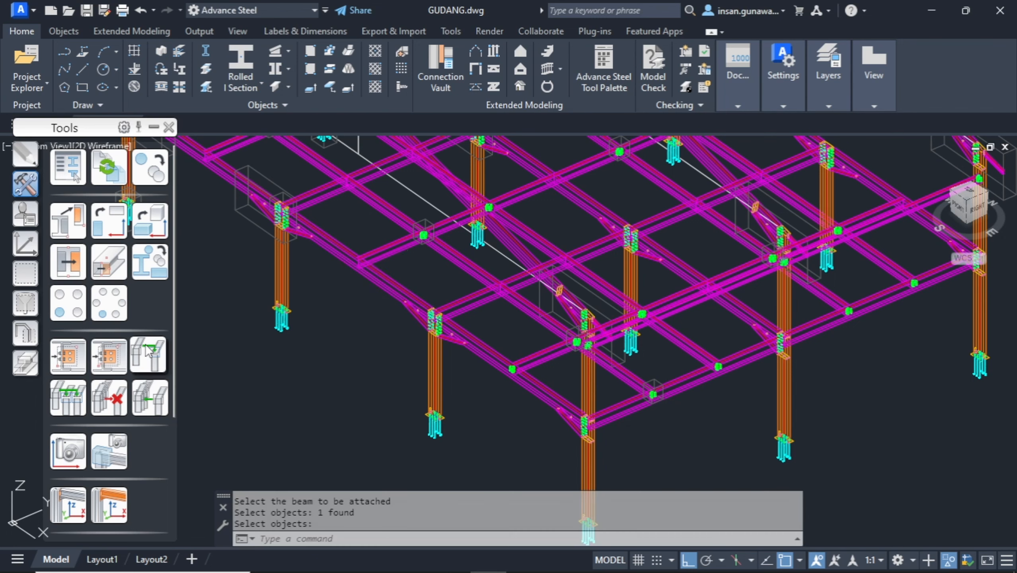
Transfer the corner clip angle as a subordinate to the short secondary beam meeting the south side's middle-bay perimeter beam.
click(152, 354)
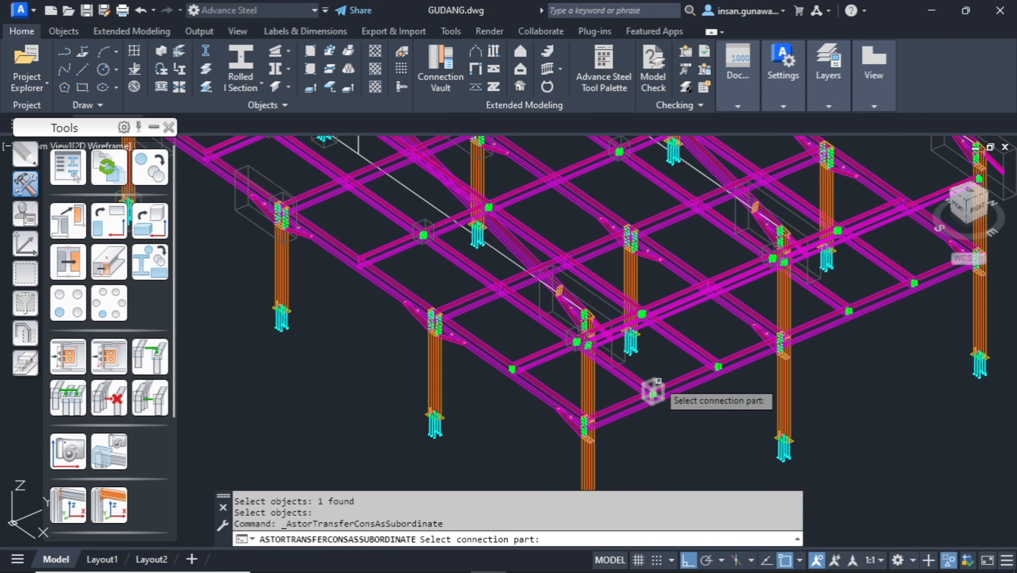
click(653, 390)
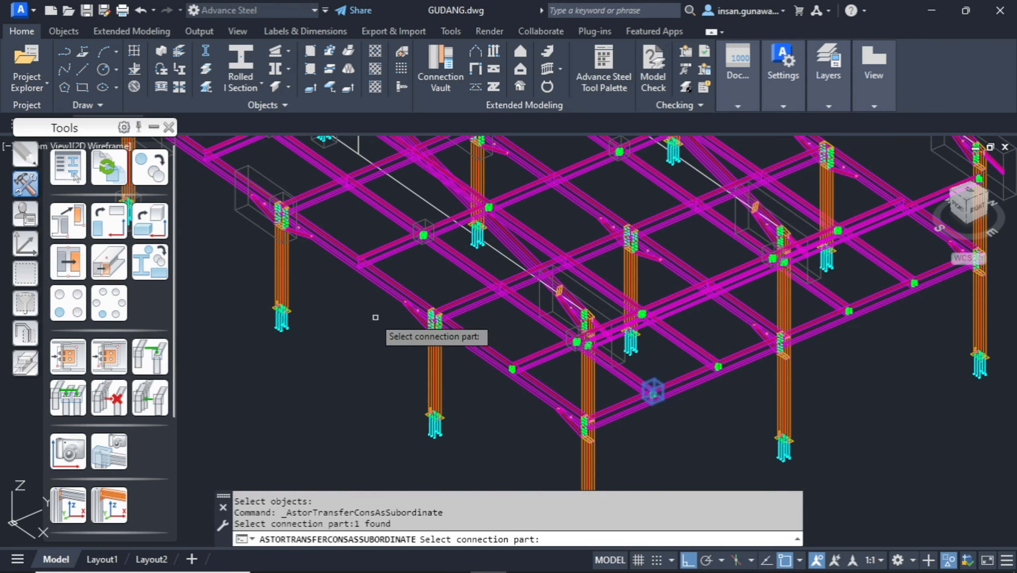
key(Return)
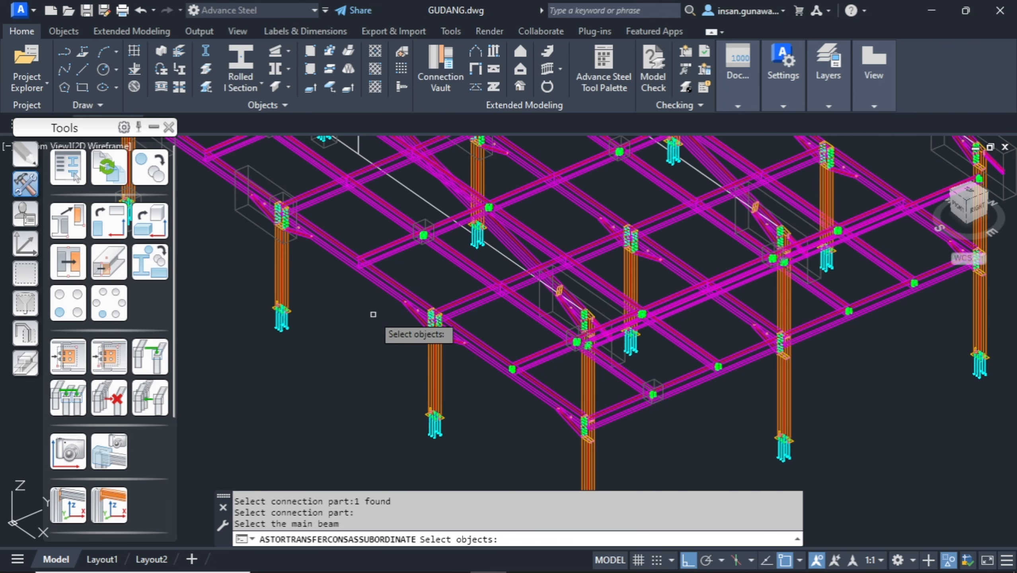
click(378, 287)
key(Return)
click(385, 251)
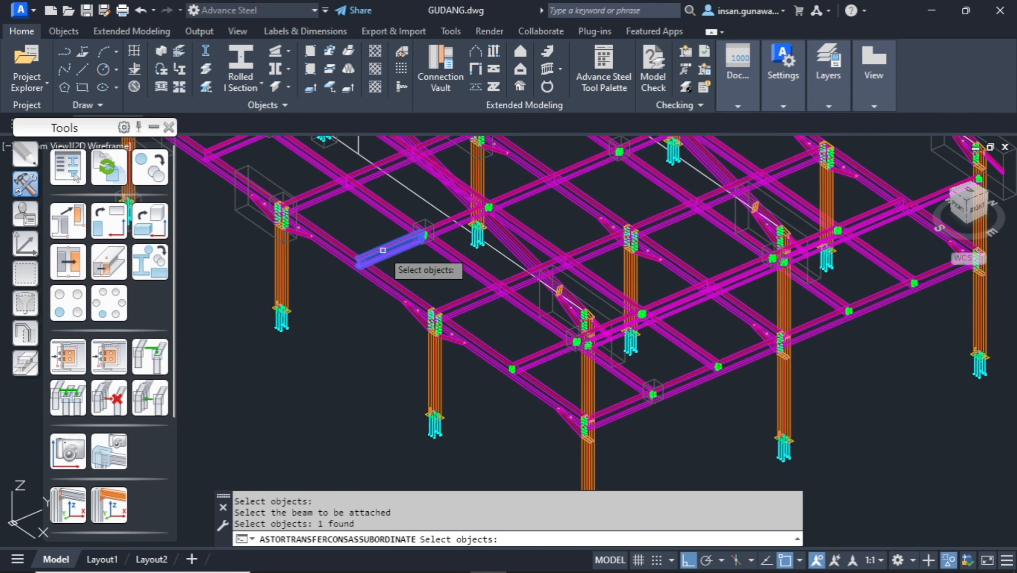
key(Return)
scroll(367, 257, up, 3)
scroll(367, 257, down, 3)
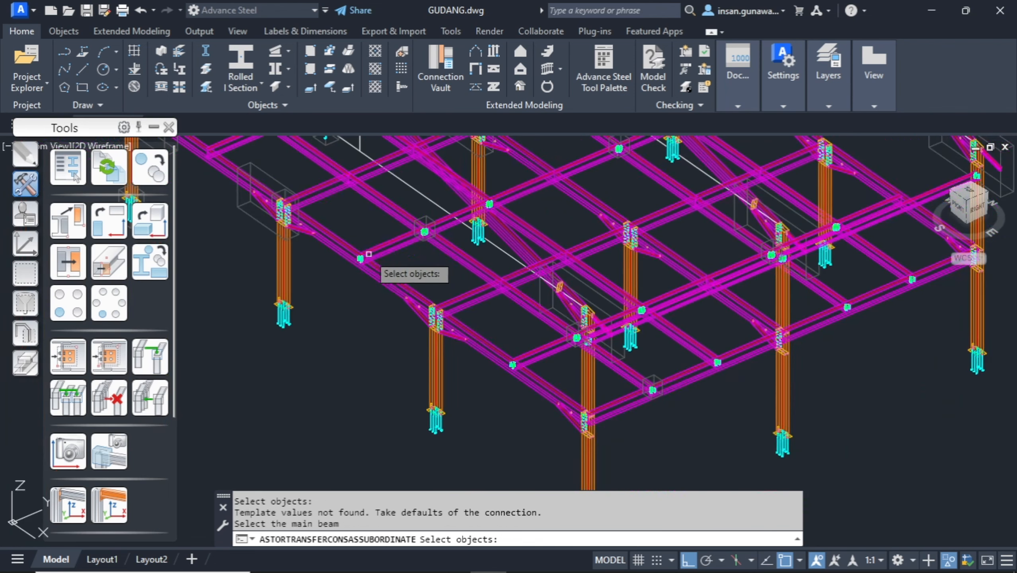
Apply the subordinate clip angle to the short secondary beam meeting the south side's last perimeter beam before the far corner column.
middle_drag(332, 203, 446, 344)
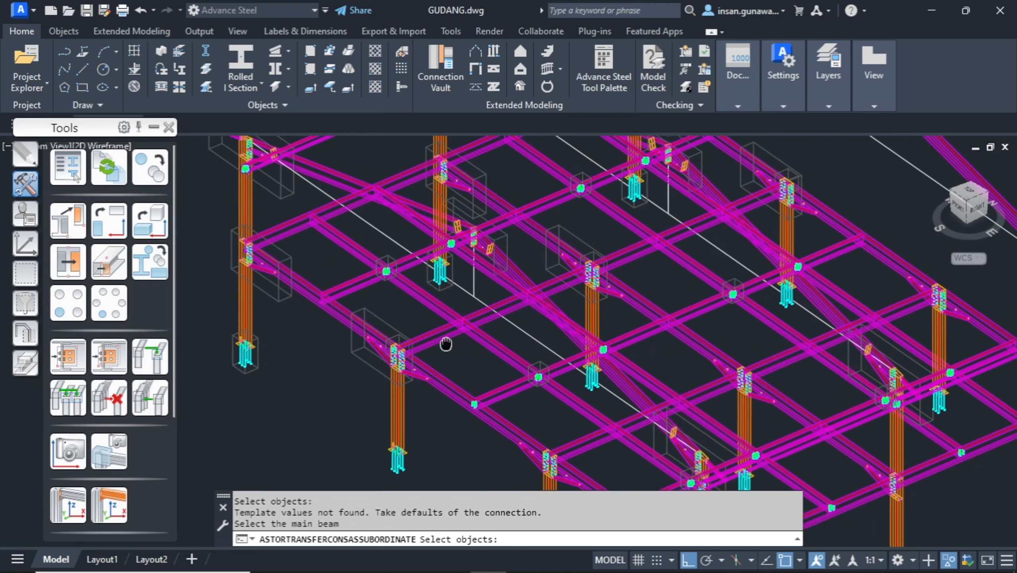
click(334, 310)
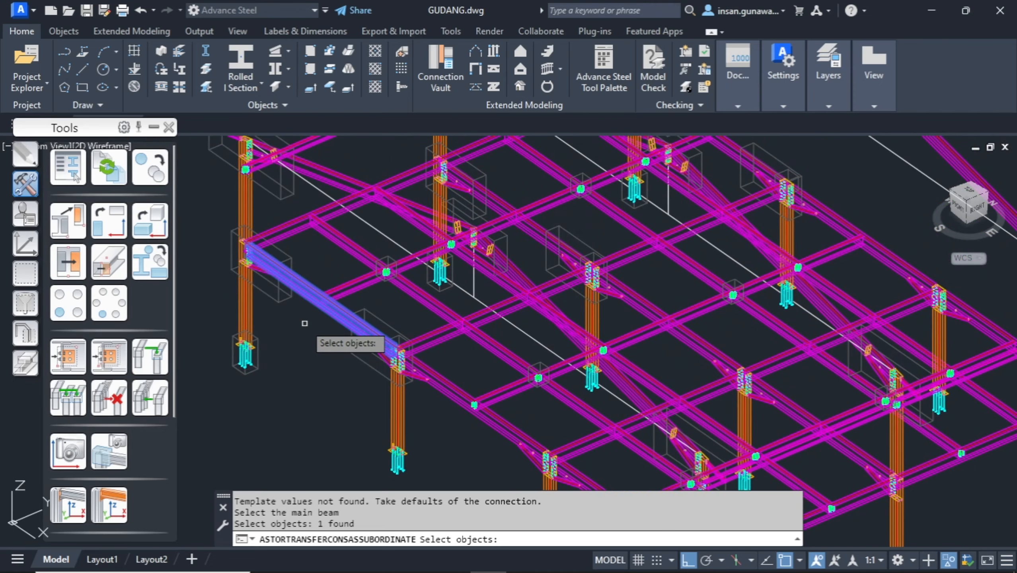
key(Return)
click(337, 284)
key(Return)
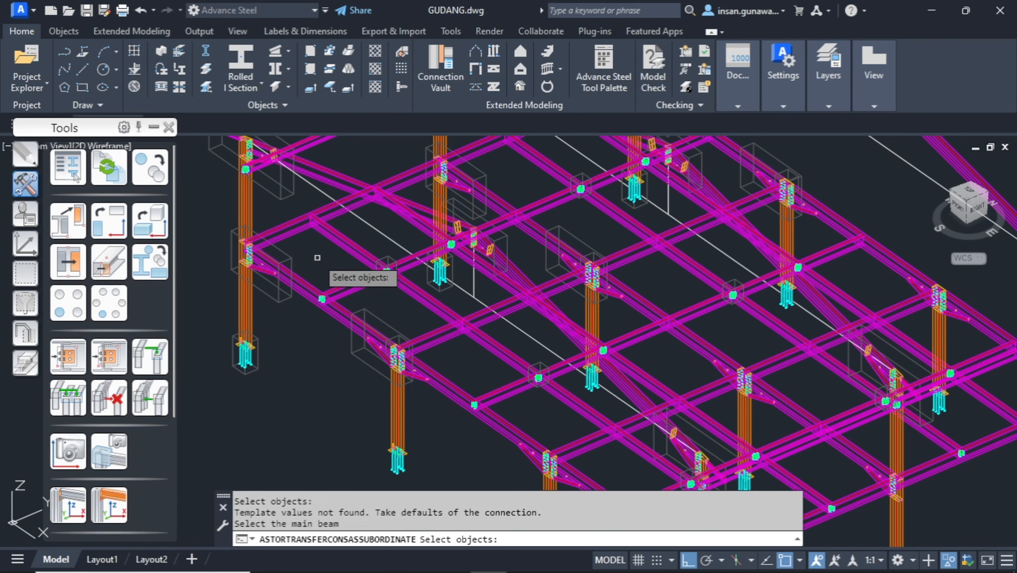
Apply the subordinate clip angle to the first secondary beam meeting the far west end's perimeter beam beside the corner.
click(298, 240)
key(Return)
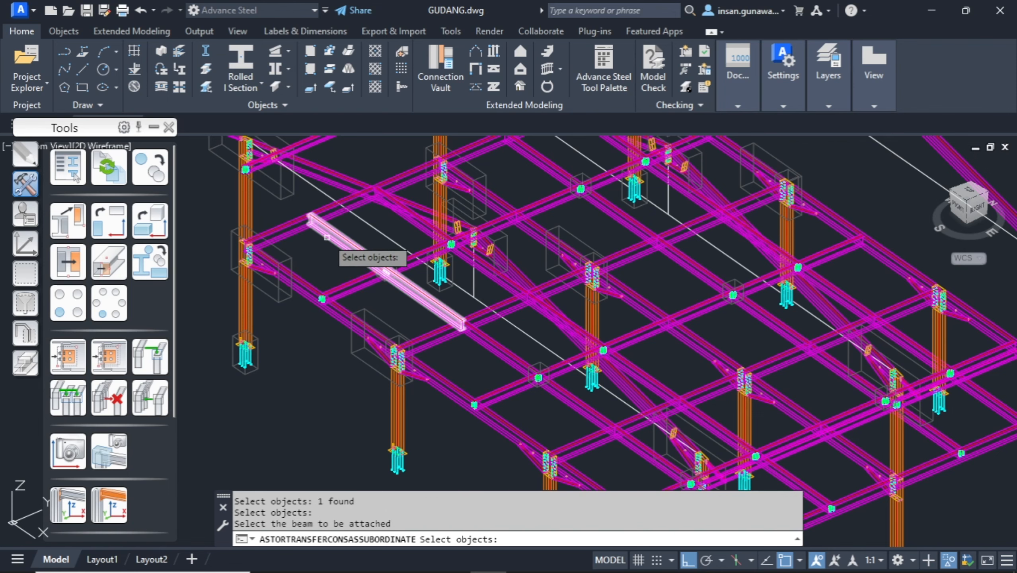
click(327, 240)
key(Return)
Apply the subordinate clip angle to the second secondary beam on that same west-end perimeter beam.
middle_drag(366, 240, 344, 305)
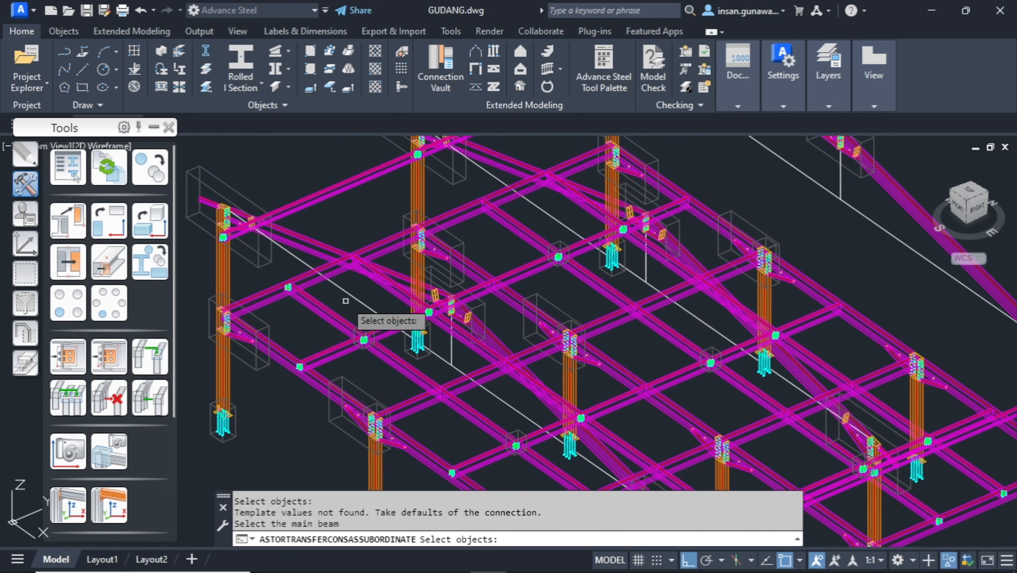
shift+middle_drag(393, 249, 386, 287)
click(352, 218)
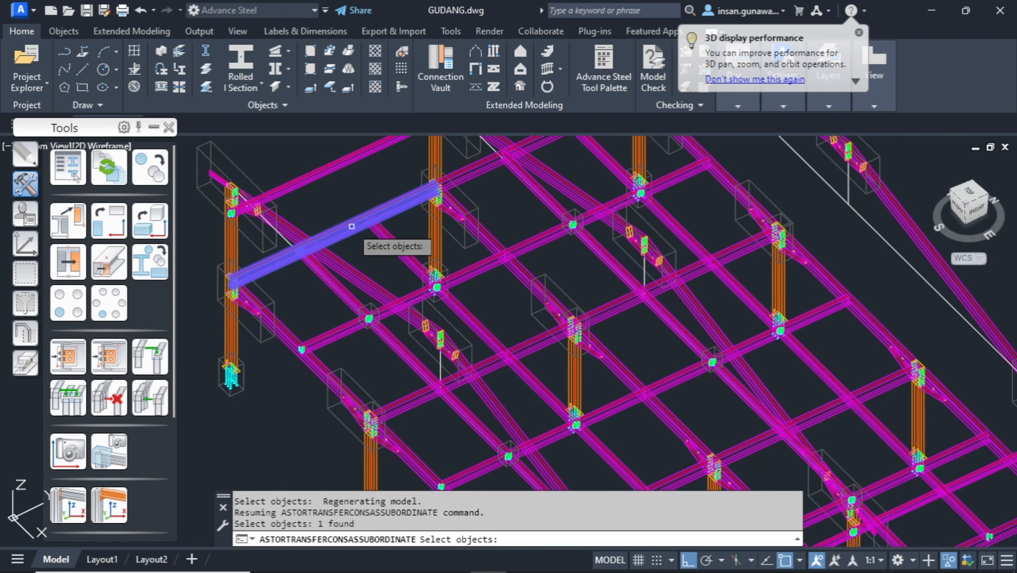
key(Return)
click(381, 243)
key(Return)
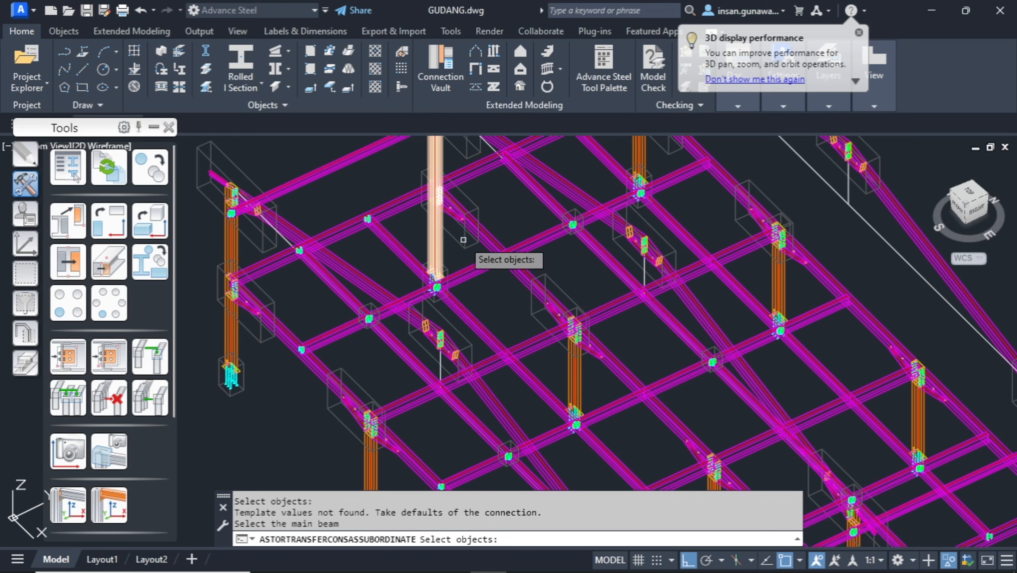
Apply the subordinate clip angle to the first secondary beam meeting the west end's other perimeter beam, past the middle column.
shift+middle_drag(509, 220, 457, 249)
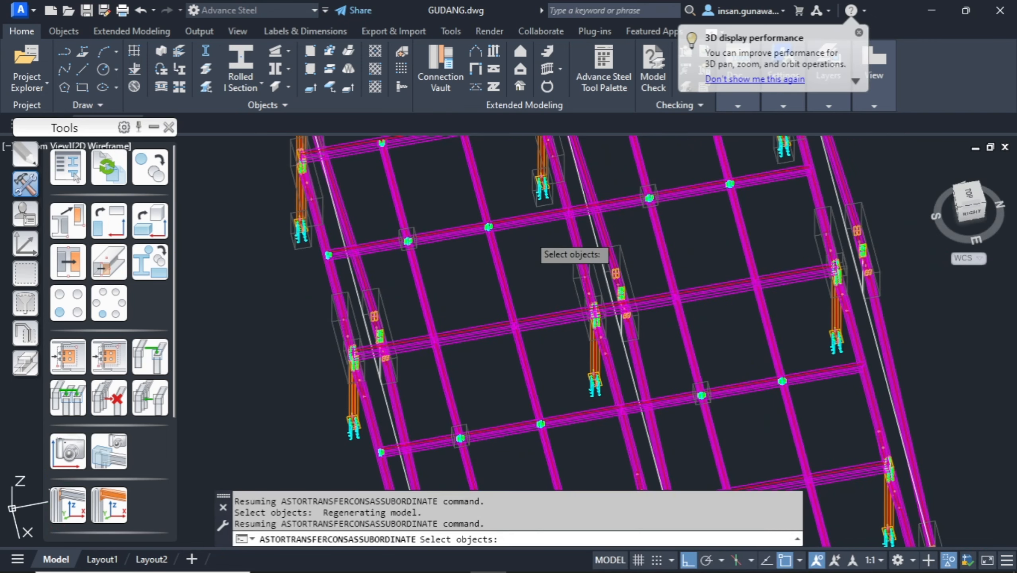
middle_drag(614, 199, 503, 298)
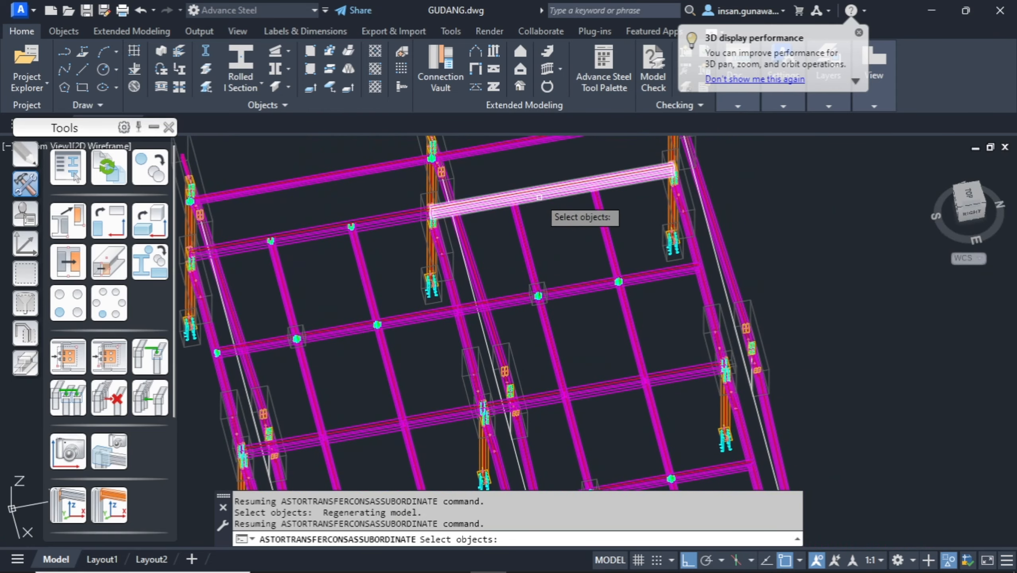
click(540, 197)
key(Return)
click(524, 224)
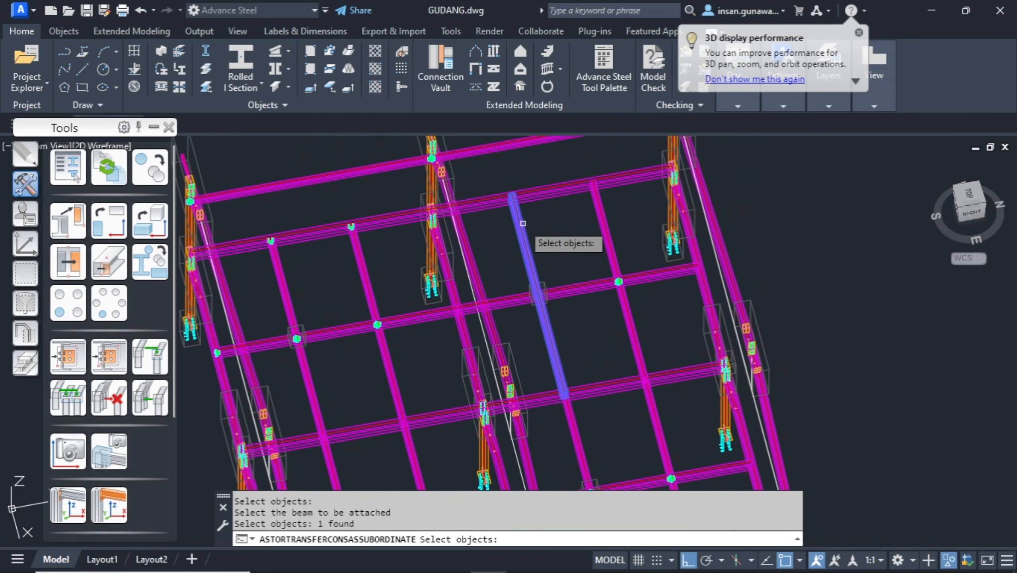
key(Return)
Apply the subordinate clip angle to the remaining secondary beam in the west end's second bay.
click(573, 191)
key(Return)
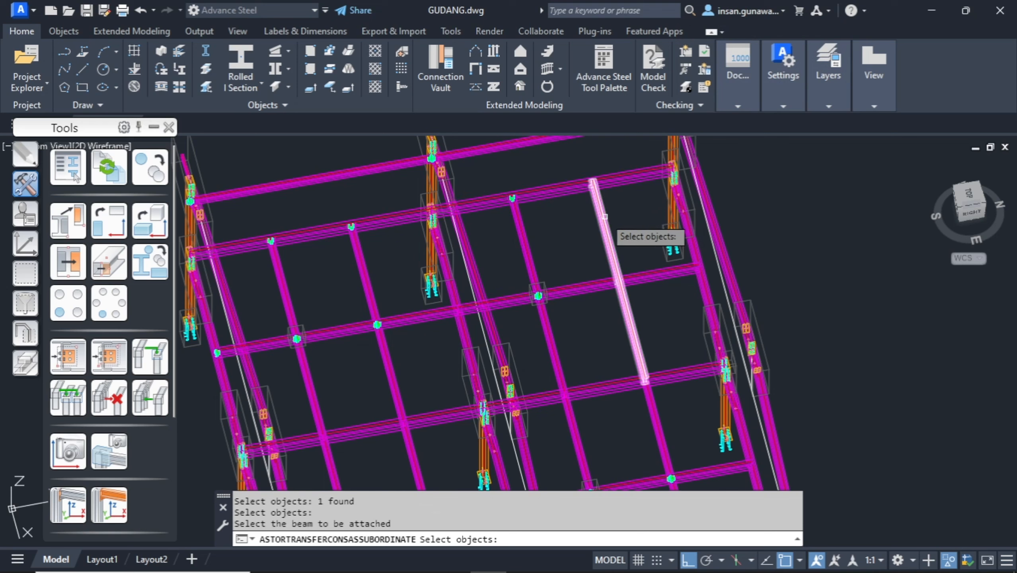
click(604, 222)
key(Return)
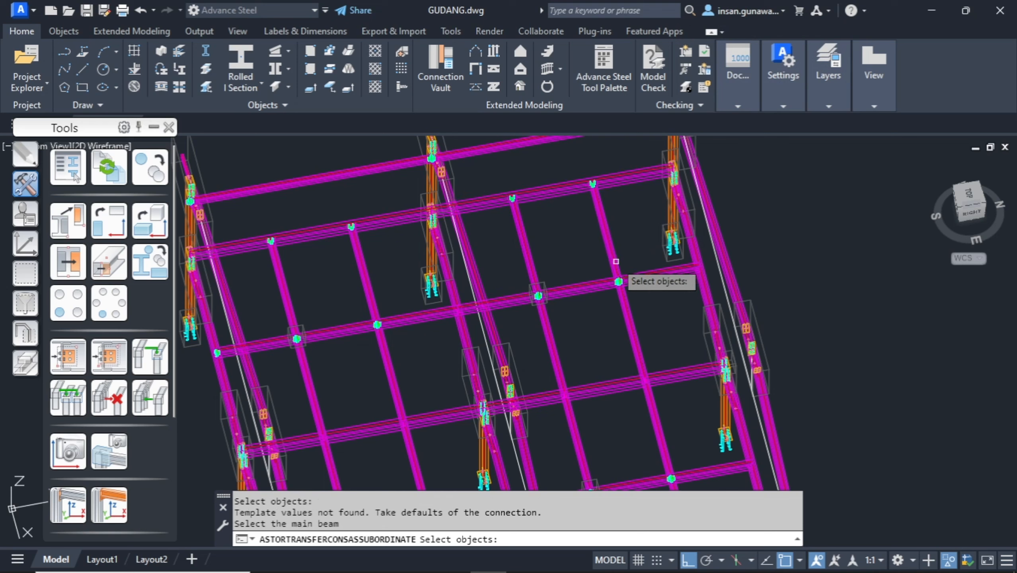
Apply the subordinate clip angle to the short secondary beam meeting the north side's first perimeter beam at the west end.
click(703, 289)
key(Return)
click(669, 271)
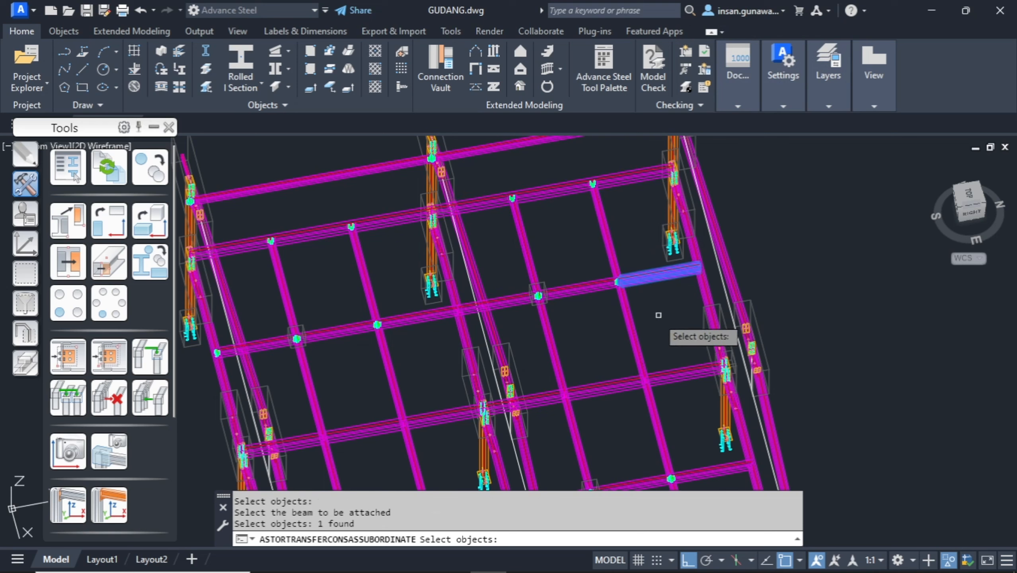
key(Return)
Apply the subordinate clip angle to the short secondary beam meeting the north side's middle-bay perimeter beam.
middle_drag(672, 377, 642, 305)
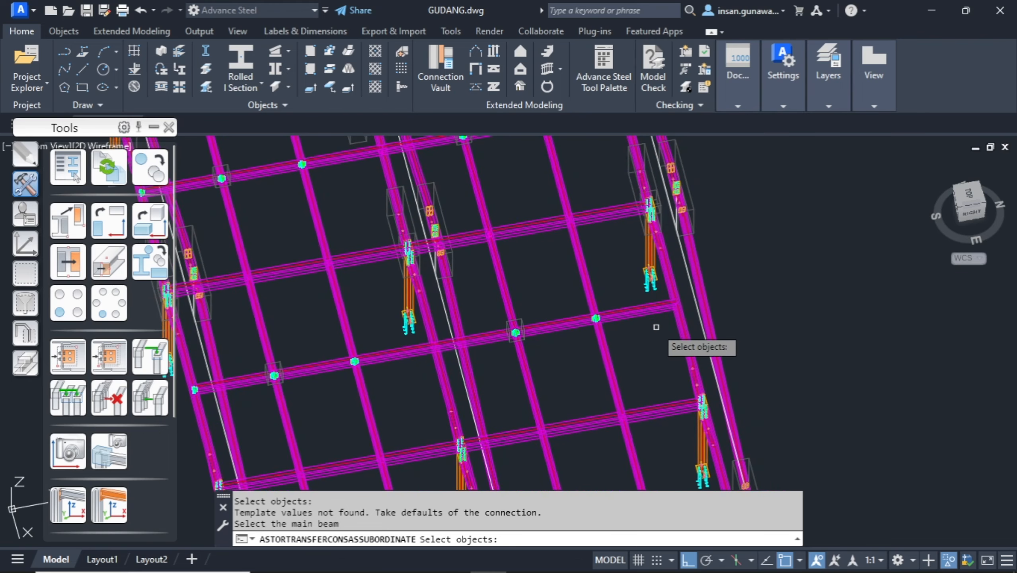
click(682, 339)
key(Return)
click(661, 308)
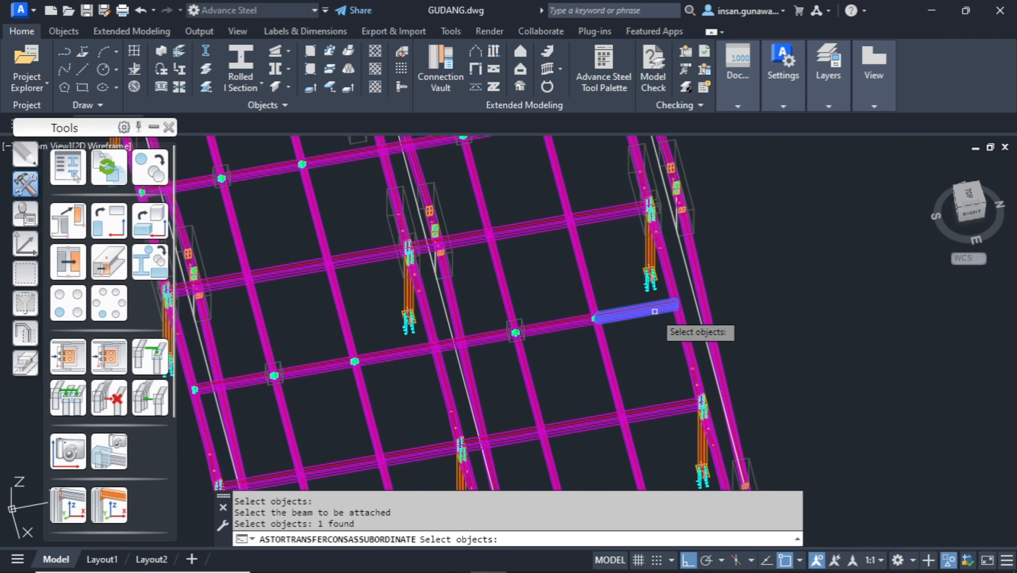
key(Return)
Apply the subordinate clip angle to the short secondary beam meeting the north side's last perimeter beam near the east end.
middle_drag(658, 347, 609, 212)
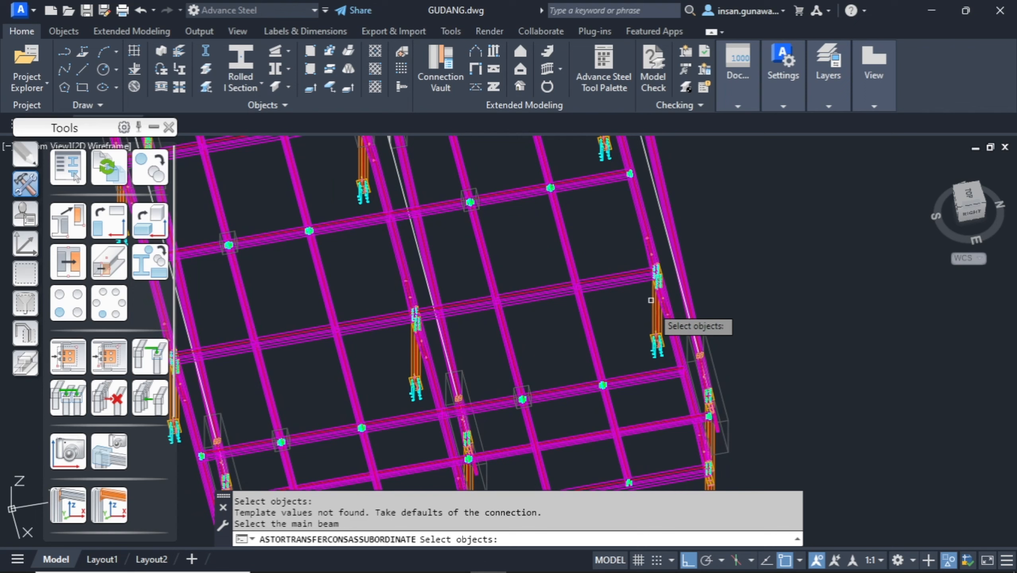
click(676, 344)
key(Return)
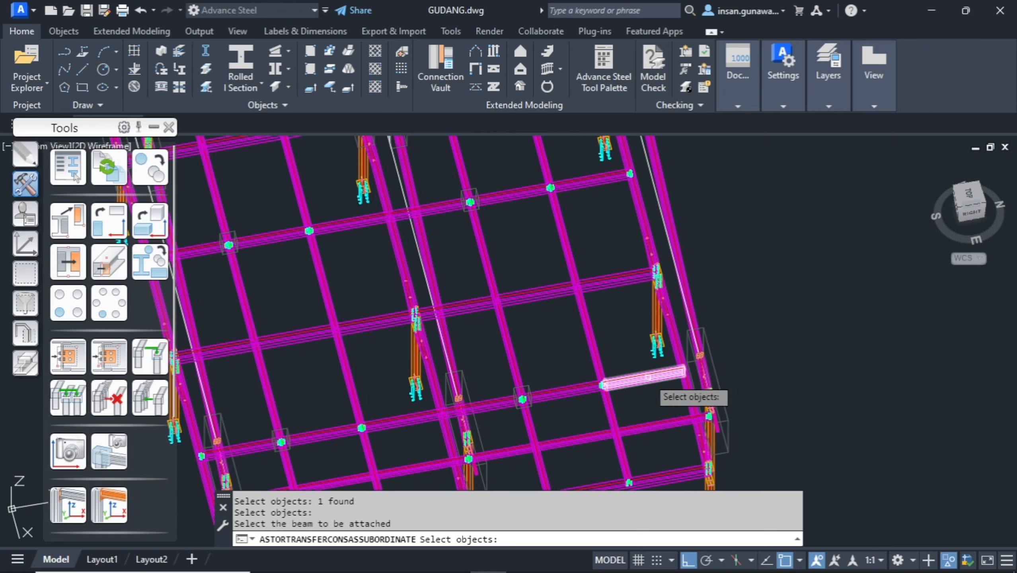
key(Return)
End the connection transfer and inspect the perimeter clip angles closely in the Conceptual visual style.
shift+middle_drag(643, 402, 687, 339)
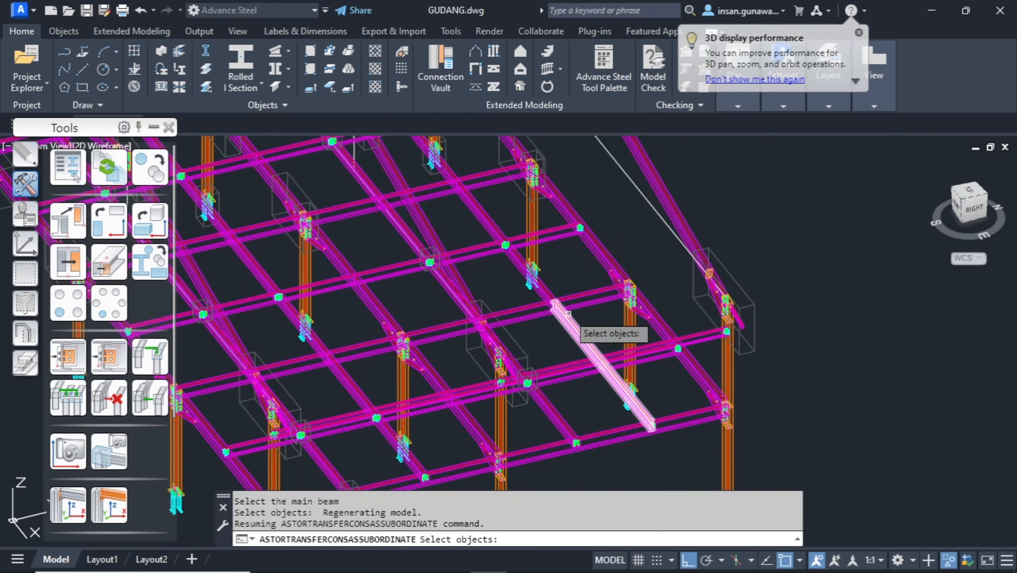
scroll(616, 305, down, 5)
scroll(566, 302, up, 2)
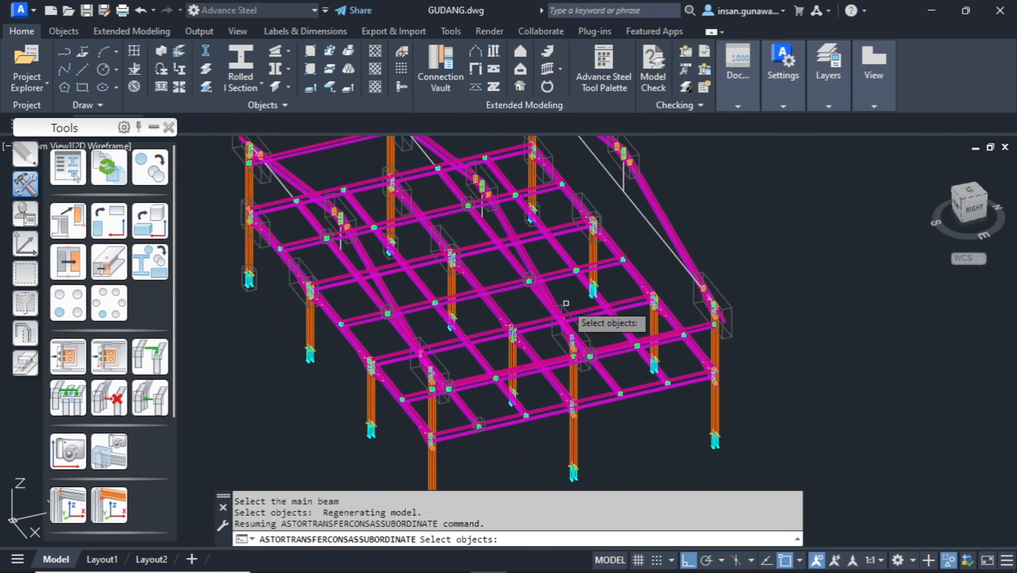
key(Return)
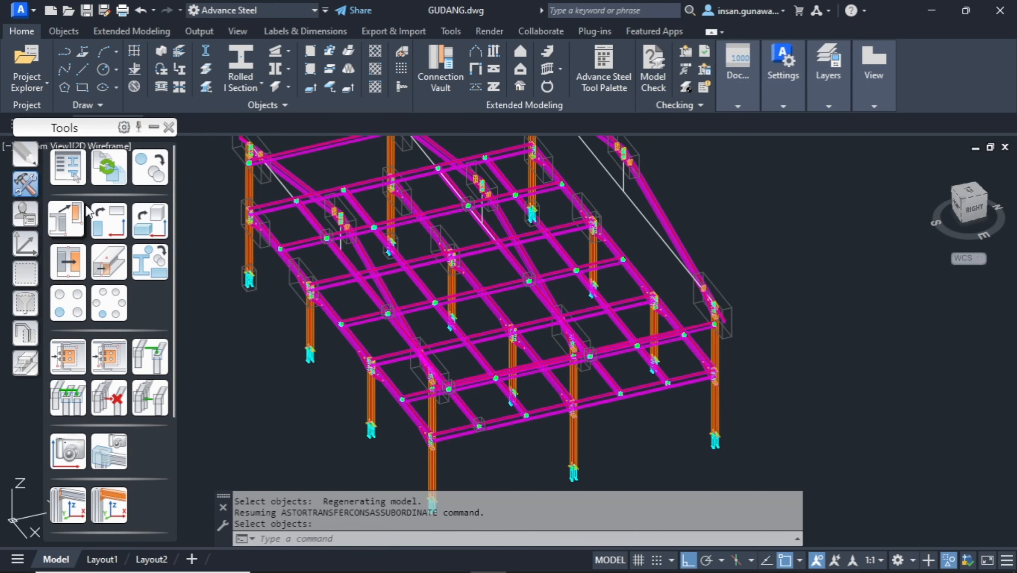
click(154, 127)
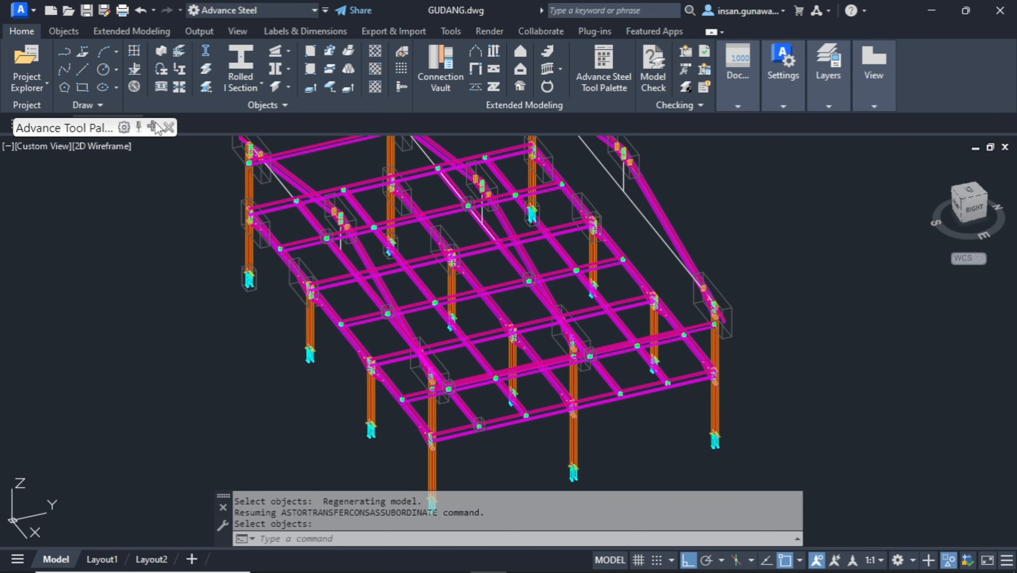
click(106, 147)
click(132, 204)
scroll(613, 357, up, 6)
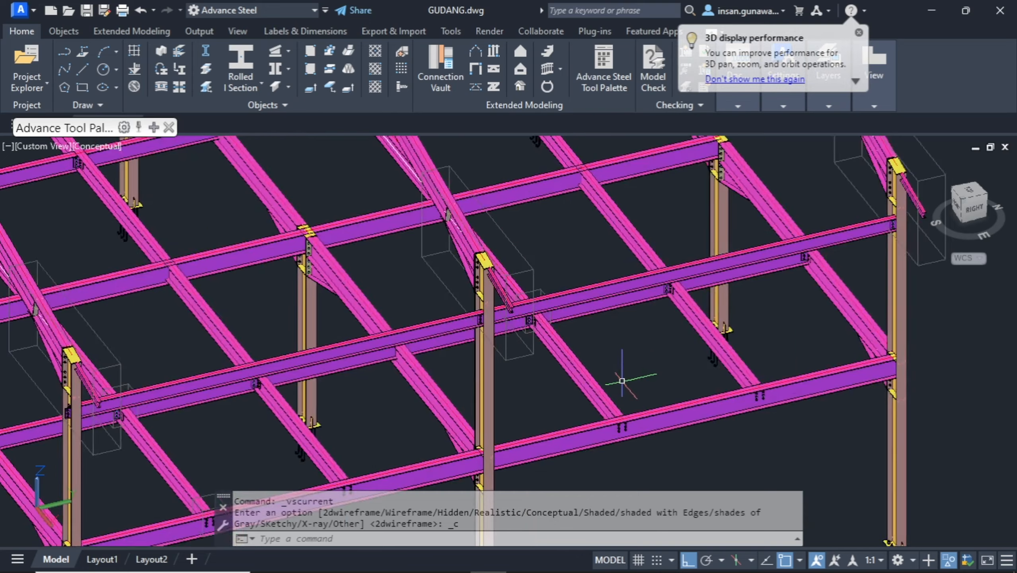
scroll(621, 380, up, 3)
scroll(621, 382, down, 8)
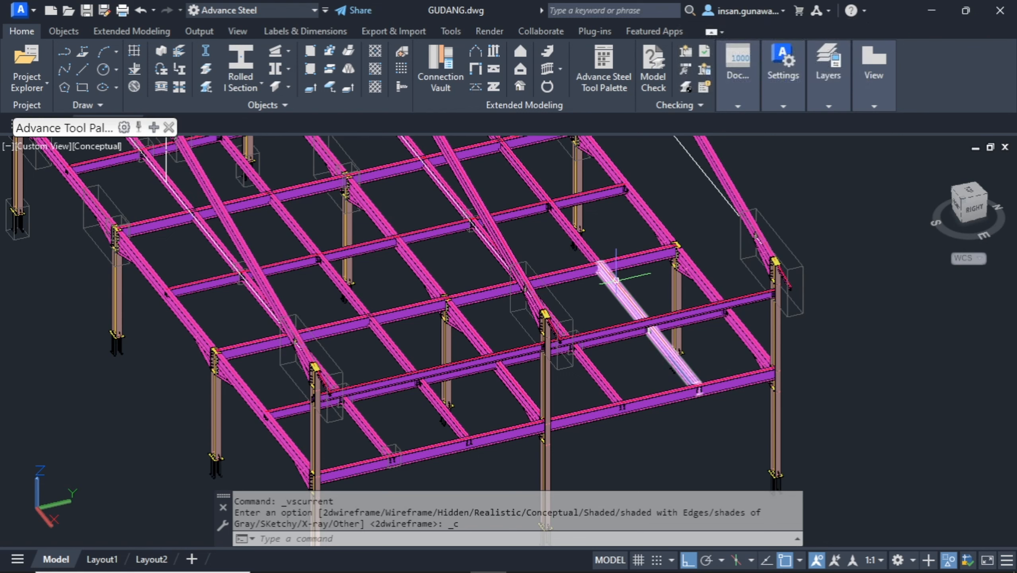
Close the tool palette and return the model to the 2D Wireframe visual style, seen from the front-right corner.
click(152, 127)
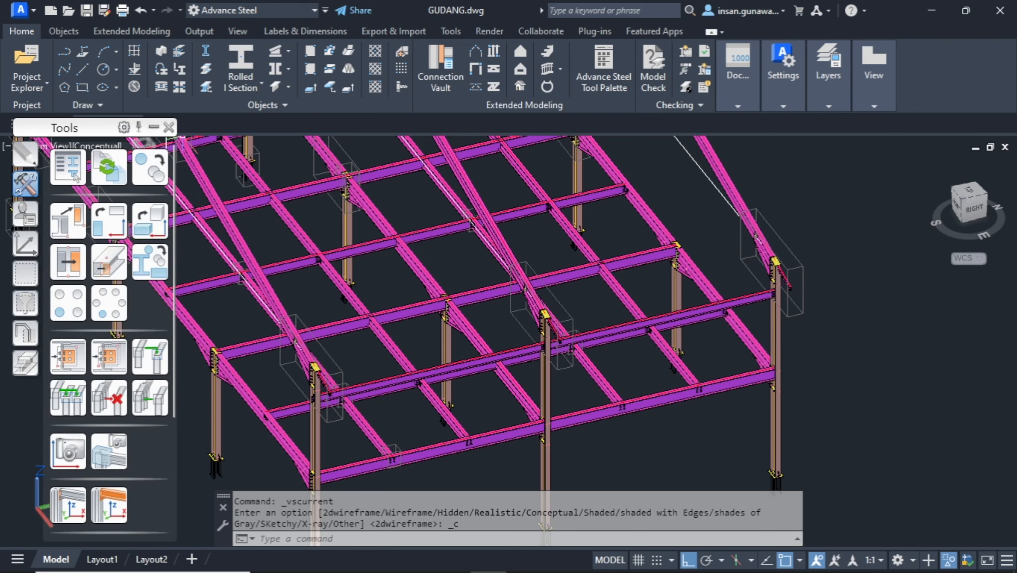
click(168, 127)
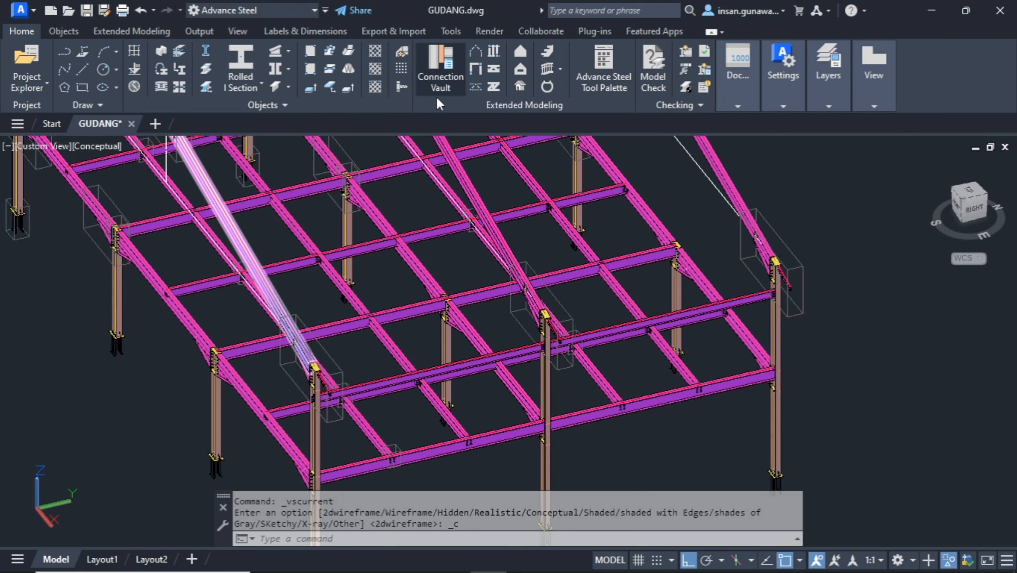
shift+middle_drag(371, 340, 429, 343)
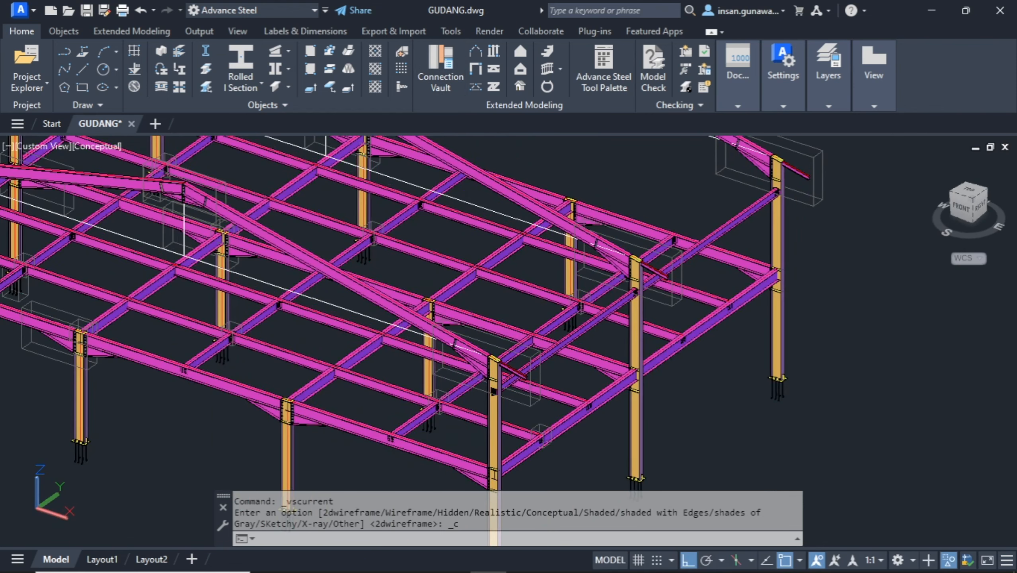
click(99, 147)
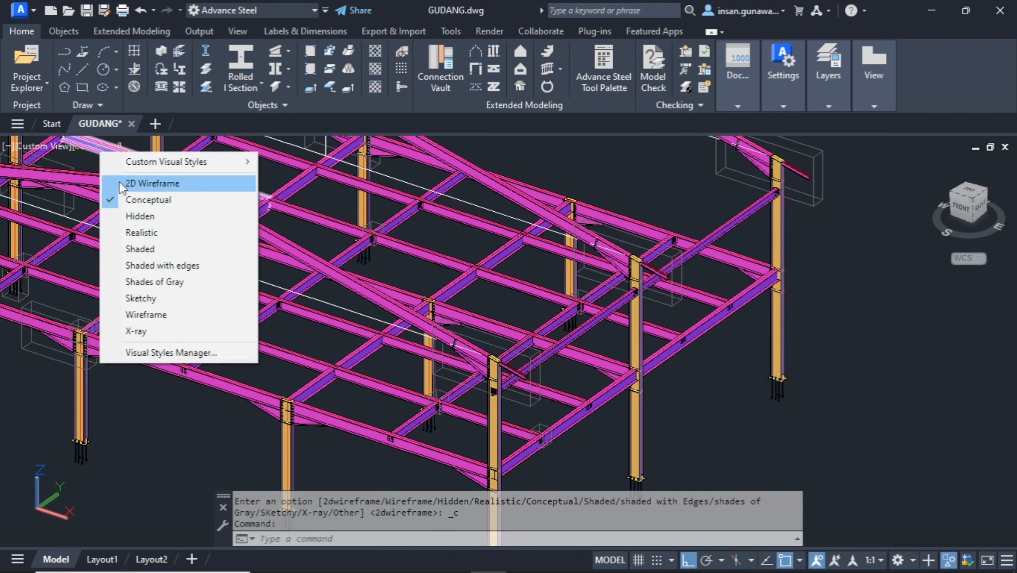
click(122, 187)
shift+middle_drag(381, 372, 377, 377)
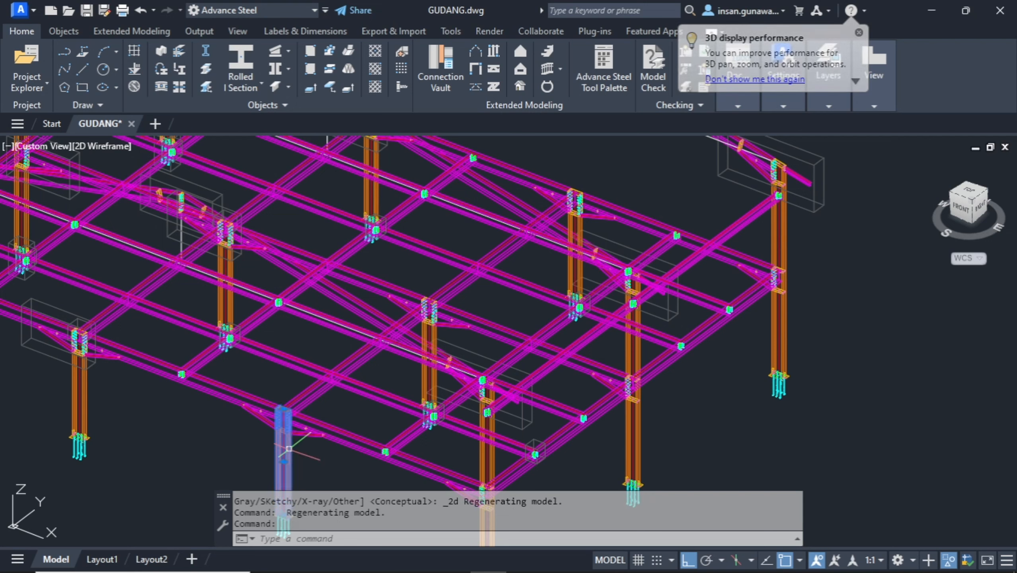
Create a double side clip angle at the front bay girder's first crossing, one bay from the east end, attaching the collinear secondary beams on both sides.
key(Escape)
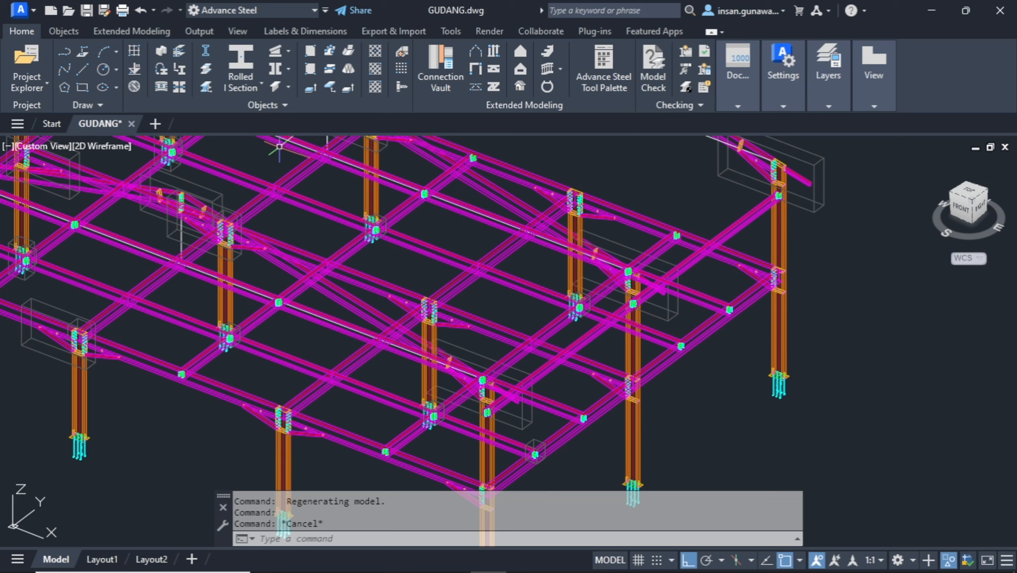
click(440, 64)
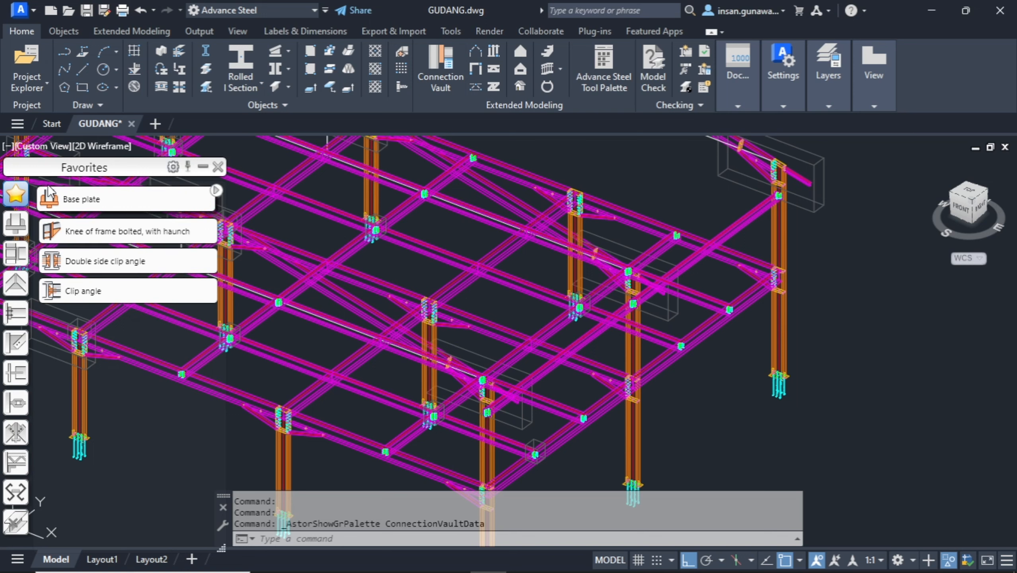
click(16, 313)
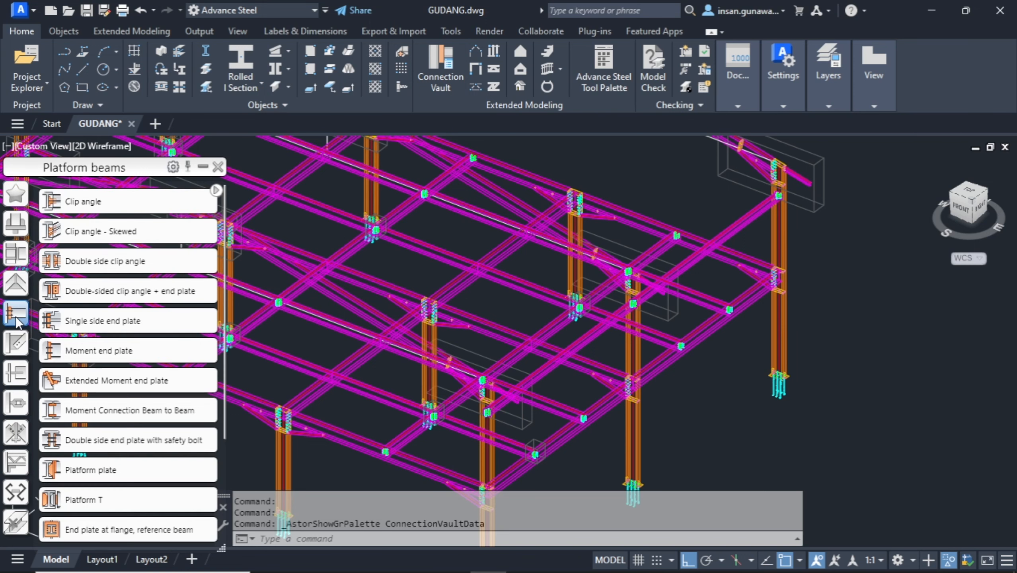
click(17, 193)
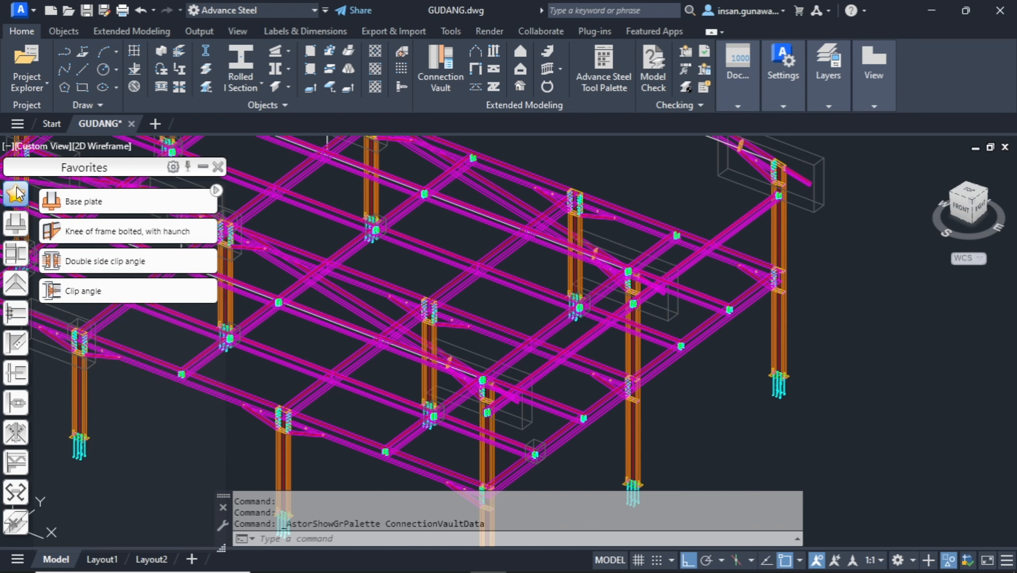
click(95, 260)
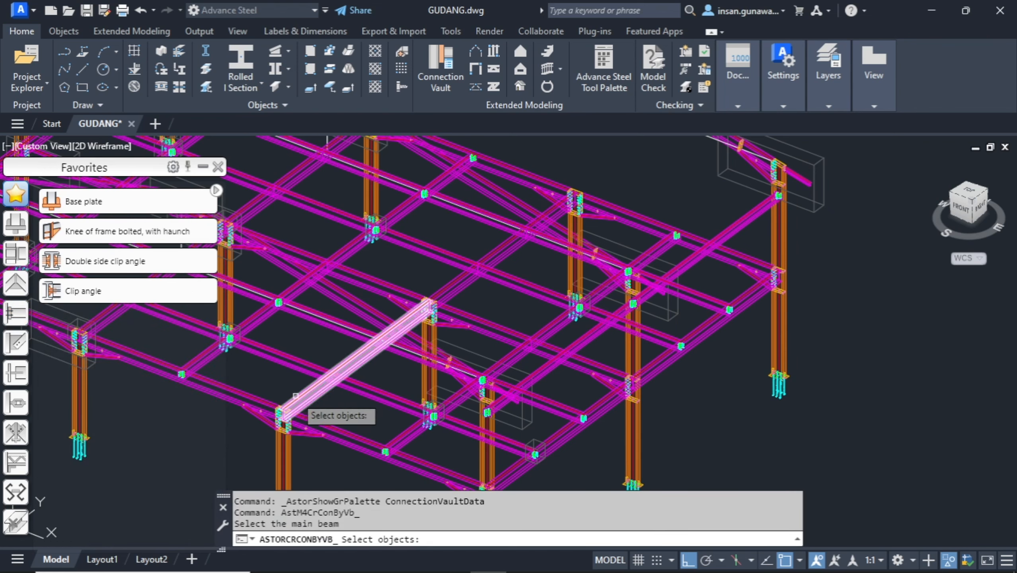
scroll(305, 395, up, 2)
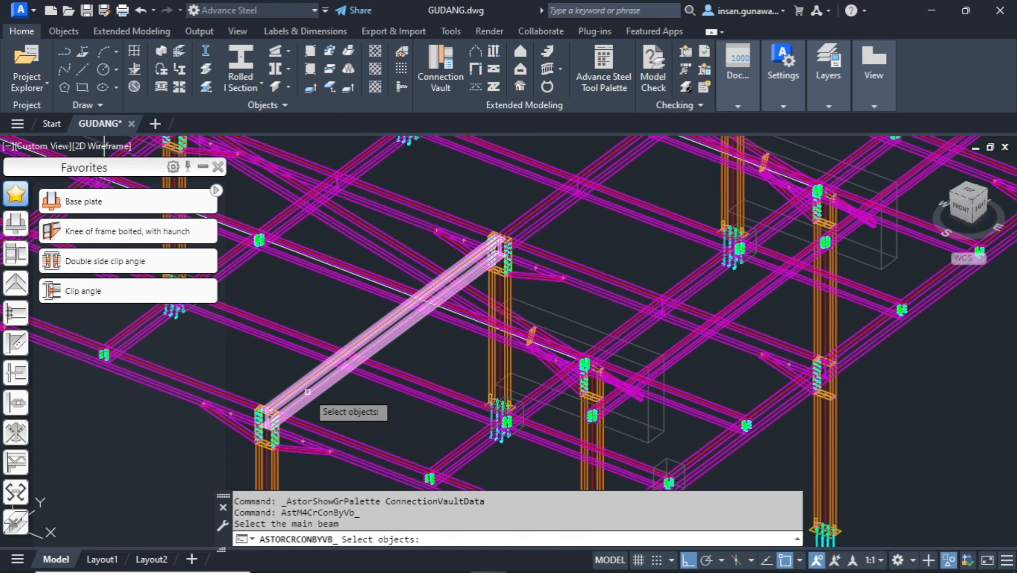
click(308, 391)
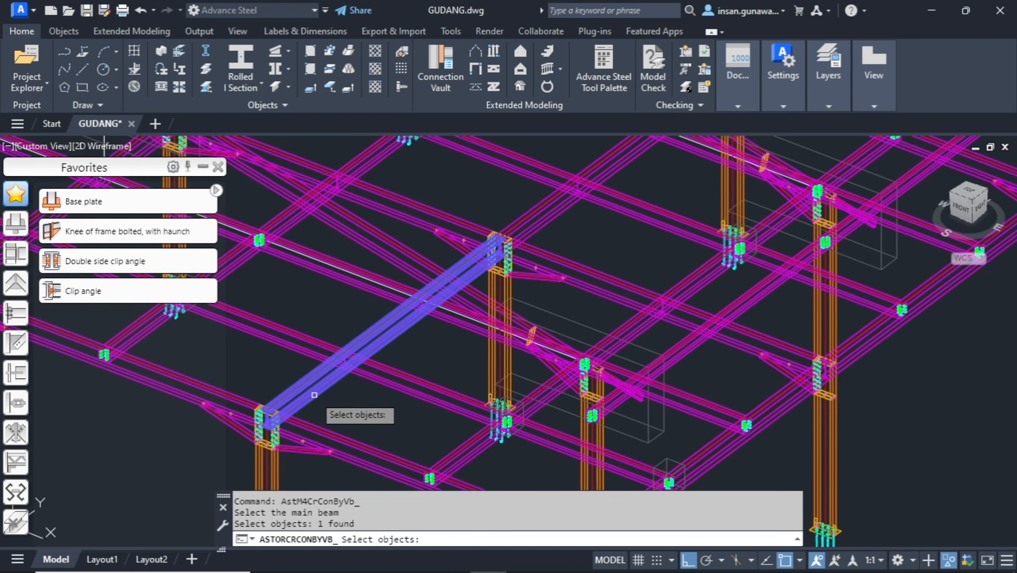
key(Return)
click(397, 373)
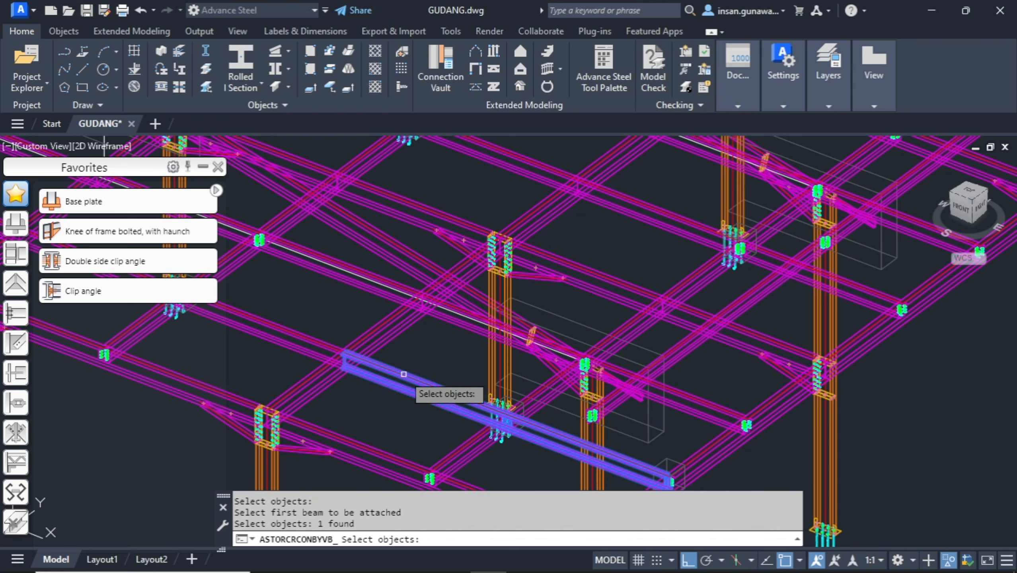
key(Return)
click(293, 344)
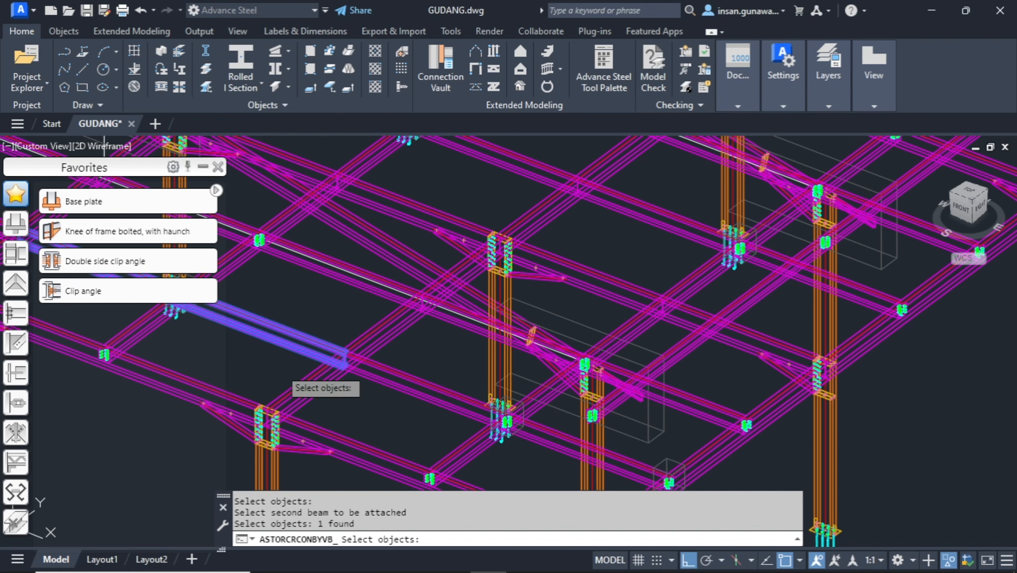
key(Return)
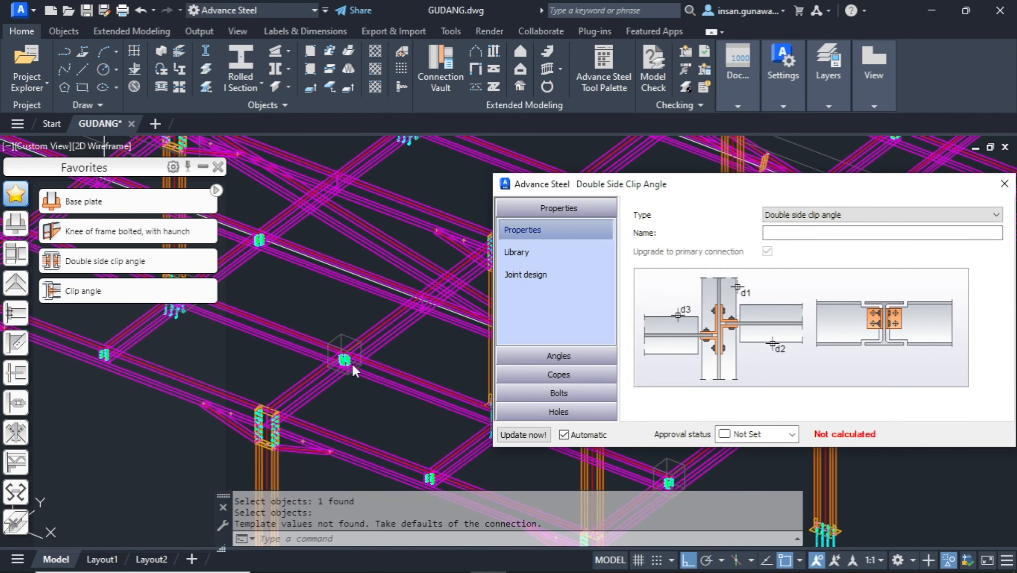
Inspect the new double side clip angle's bolts and angles up close, and close its properties dialog.
scroll(352, 364, up, 6)
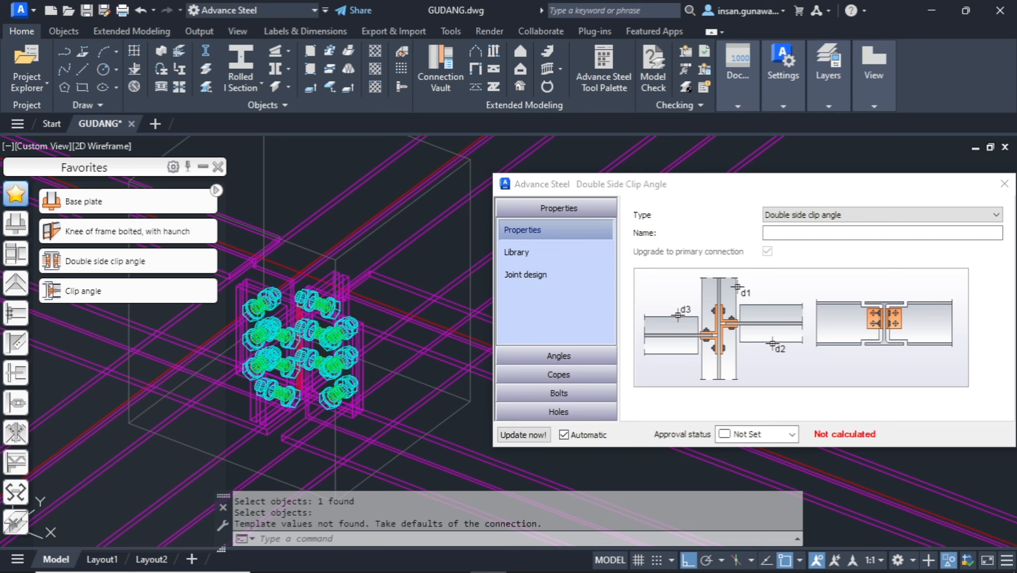
shift+middle_drag(326, 294, 324, 274)
scroll(324, 274, down, 4)
scroll(341, 321, down, 5)
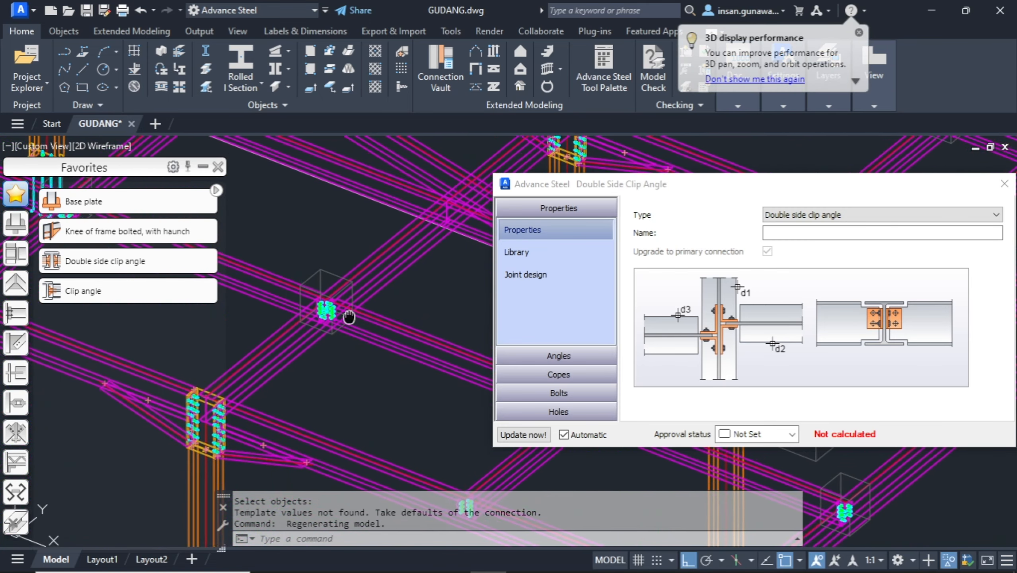
click(998, 191)
Hide the roof rafters, ridge joints and other central roof members selected in the front view.
shift+middle_drag(910, 214, 667, 199)
scroll(672, 249, up, 2)
scroll(650, 260, down, 8)
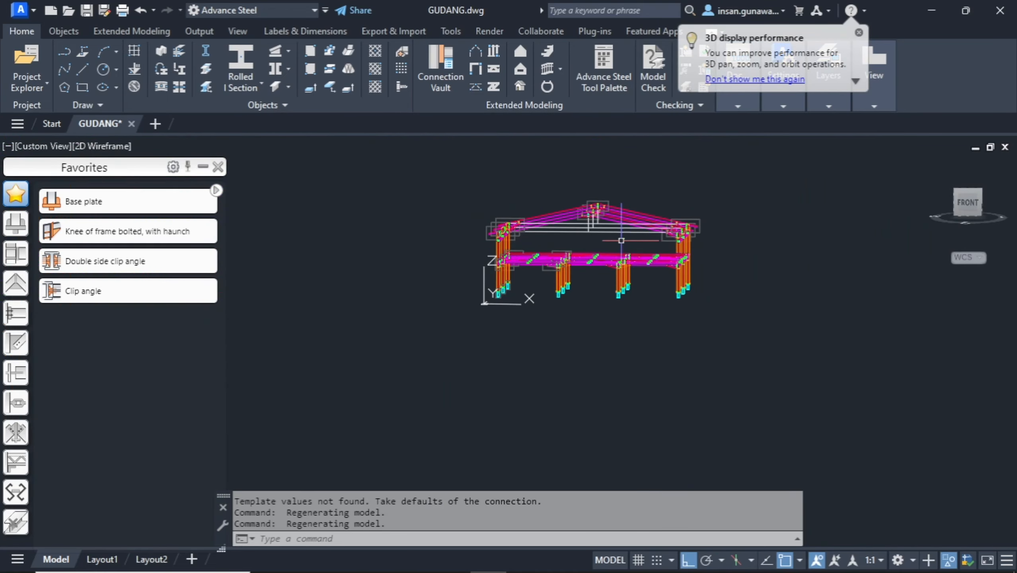
scroll(614, 232, up, 2)
click(637, 165)
click(579, 225)
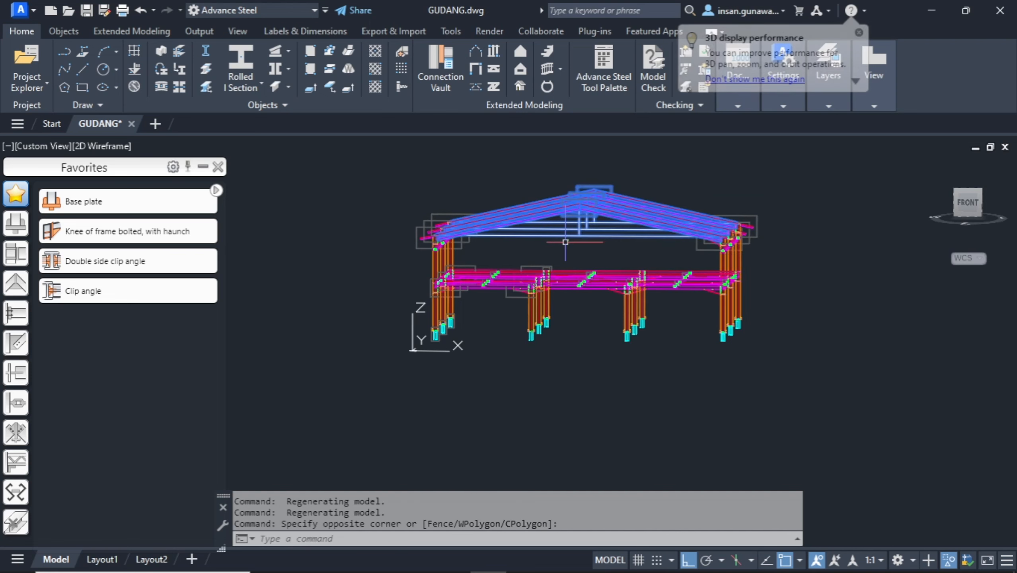
right_click(710, 165)
mouse_move(777, 240)
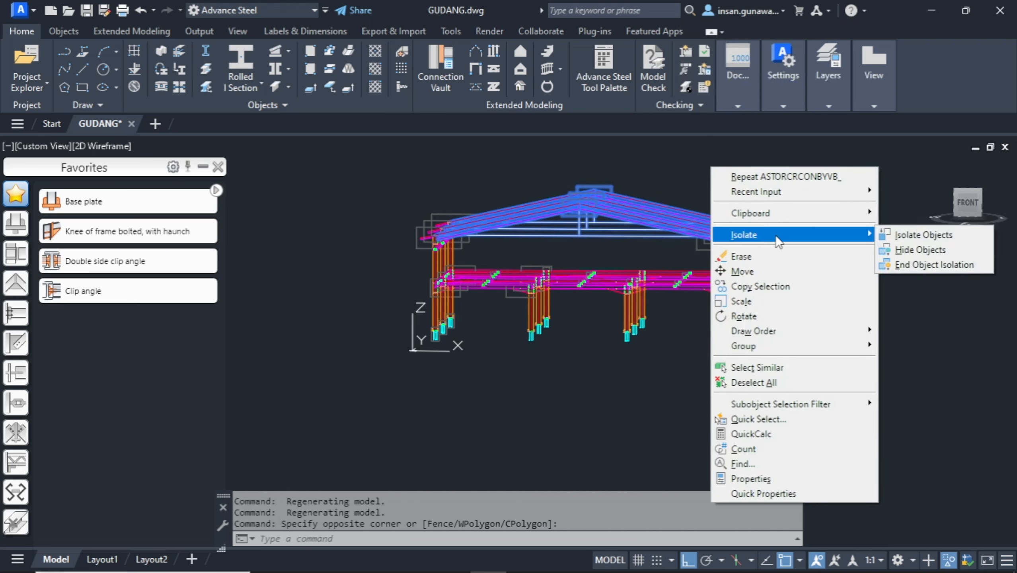
click(919, 249)
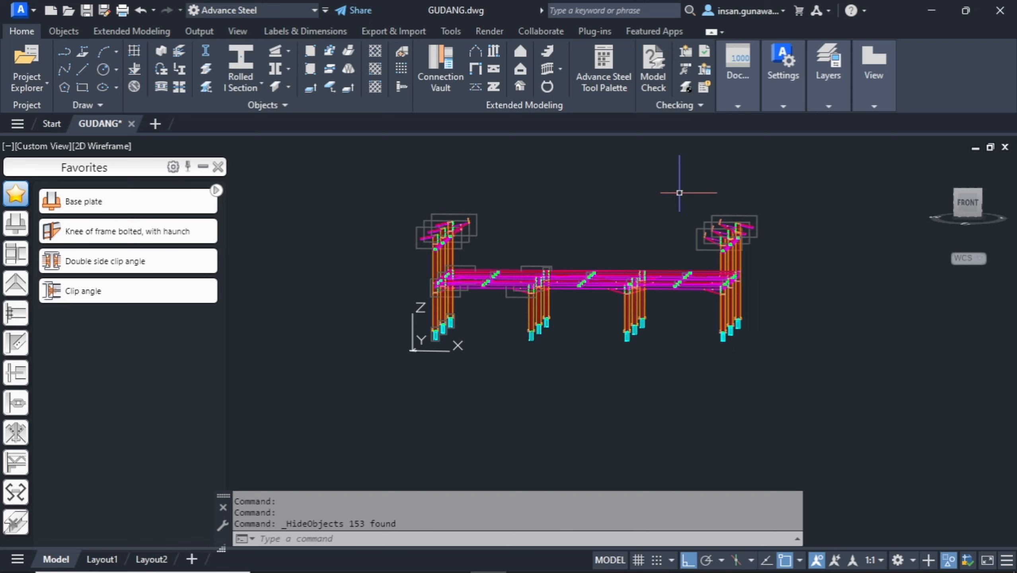
Hide the remaining rafter ends and haunched knee joints at the column tops on both sides of the frame.
shift+middle_drag(669, 185, 714, 226)
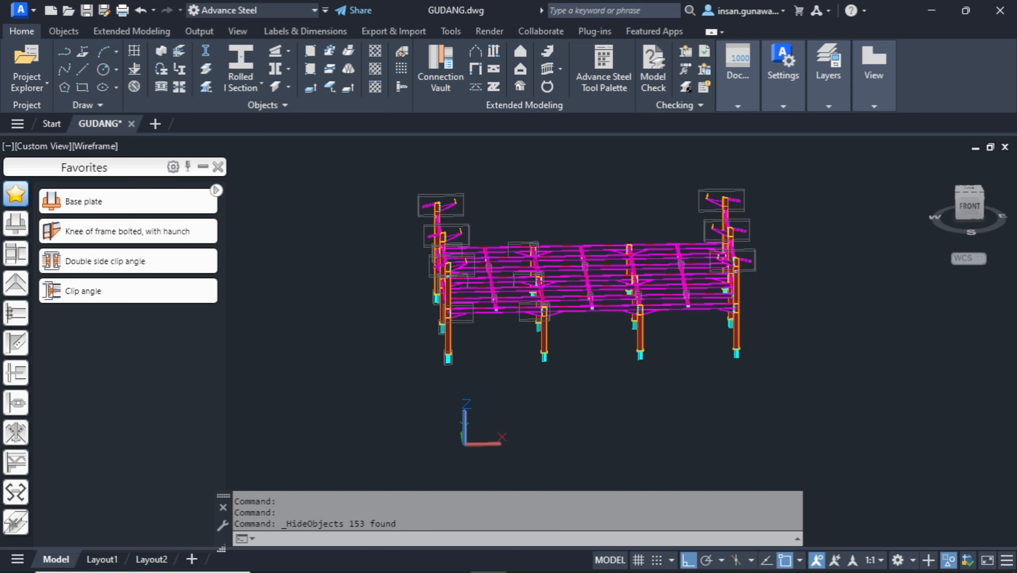
shift+middle_drag(658, 176, 648, 203)
click(661, 187)
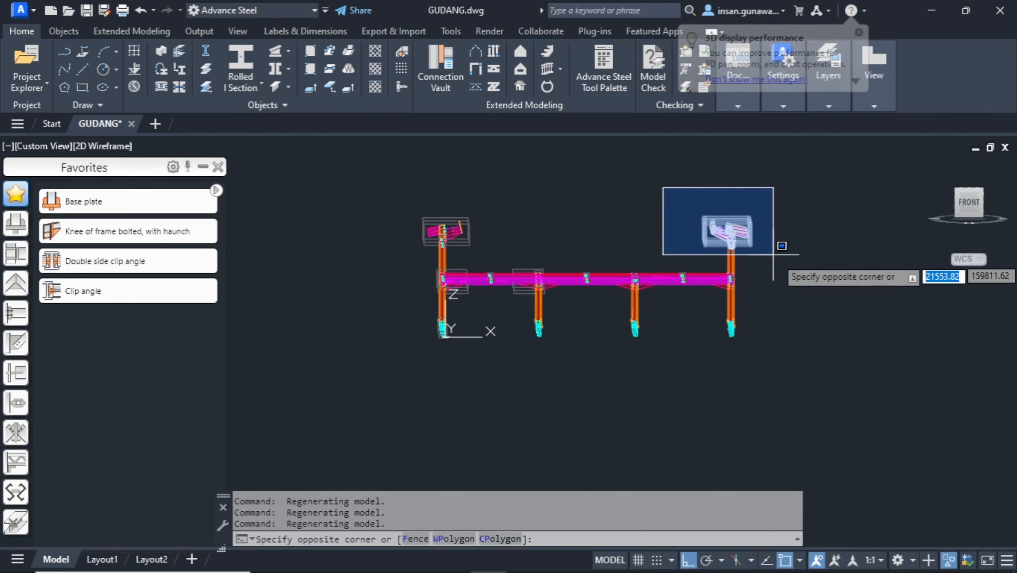
click(403, 193)
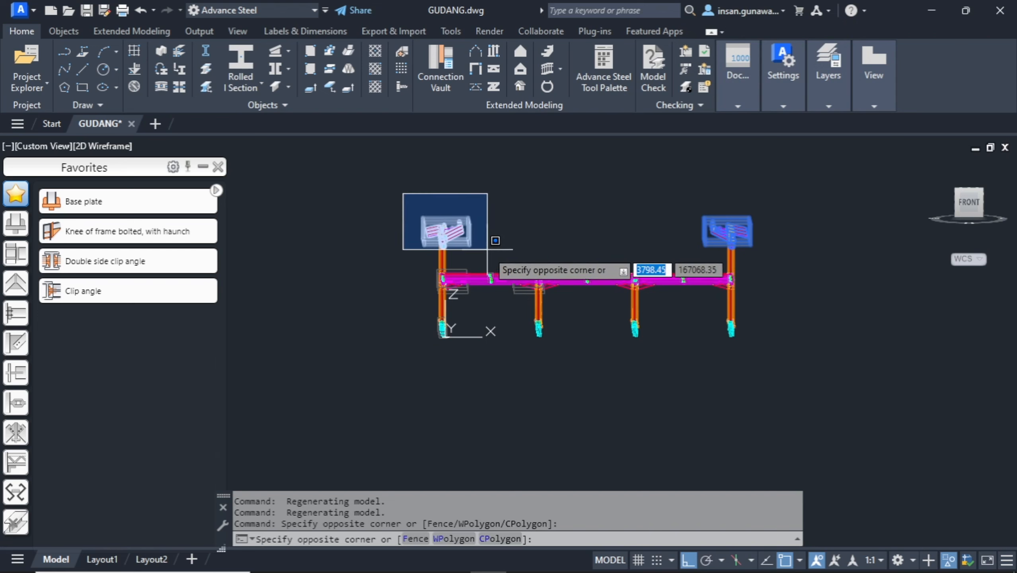
click(485, 250)
right_click(566, 203)
mouse_move(669, 206)
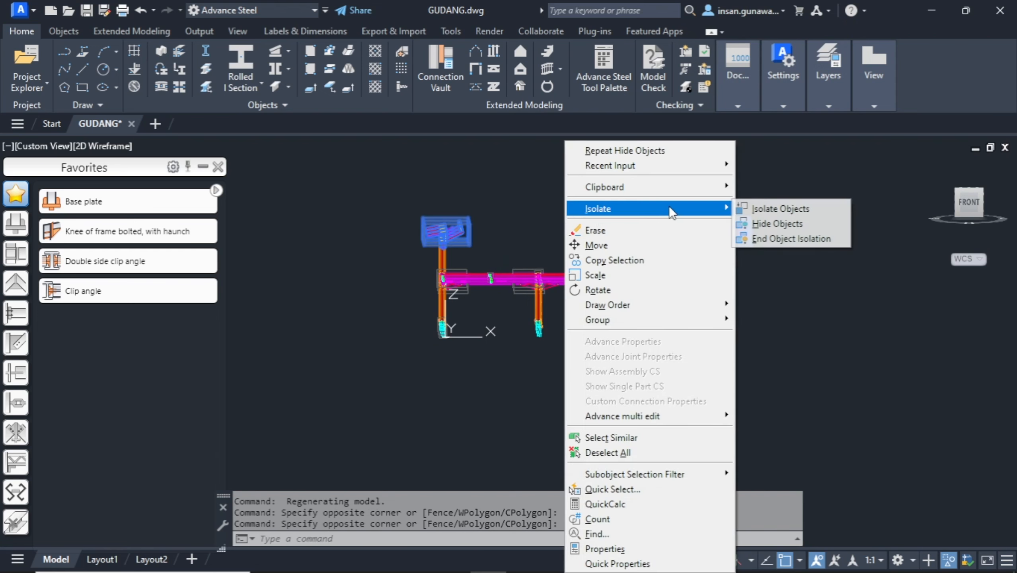
click(771, 222)
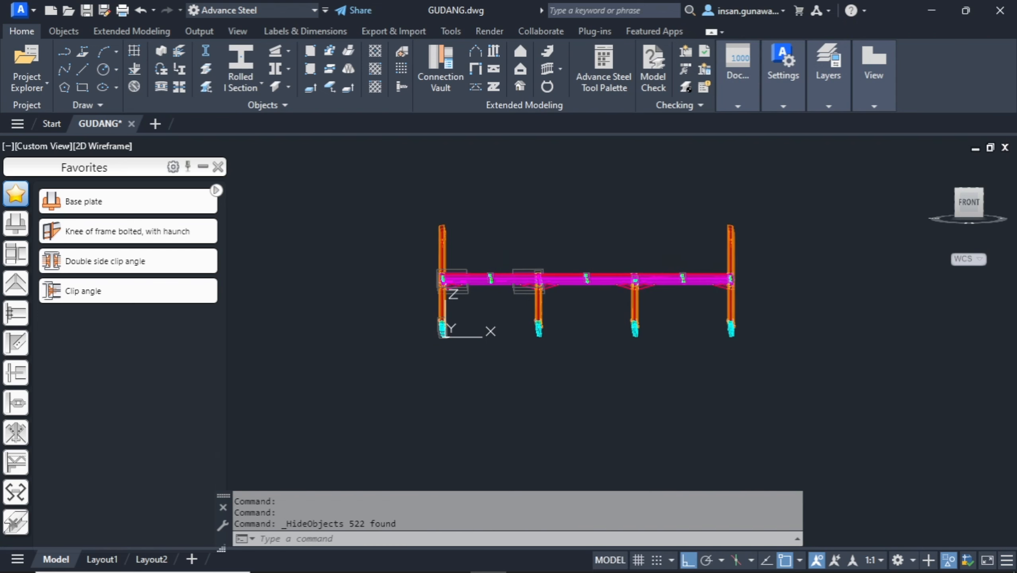
Bring up the Advance Steel tool palette over the exposed floor beams and close the Connection Vault.
shift+middle_drag(586, 277, 517, 355)
scroll(600, 316, up, 6)
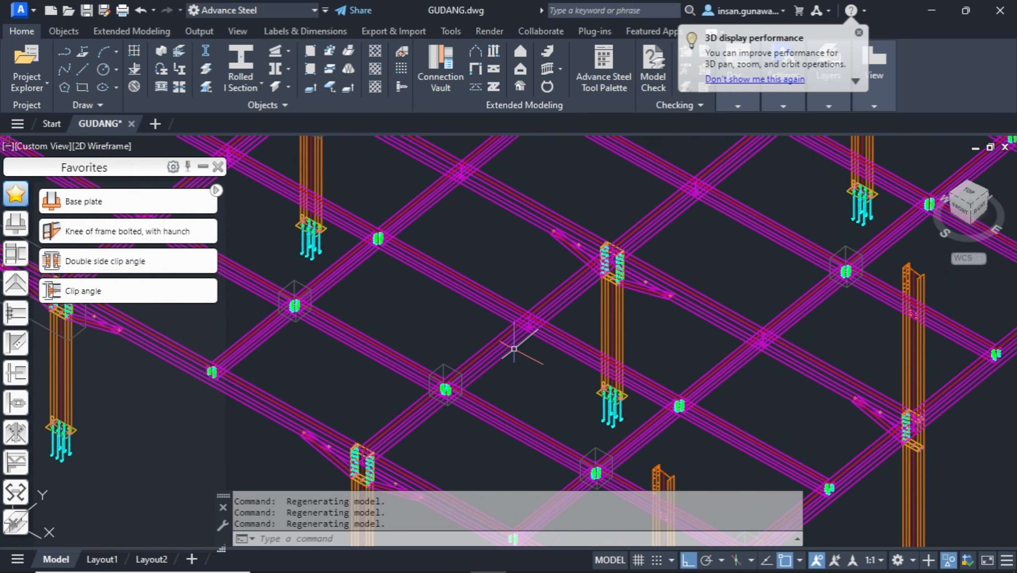
click(604, 66)
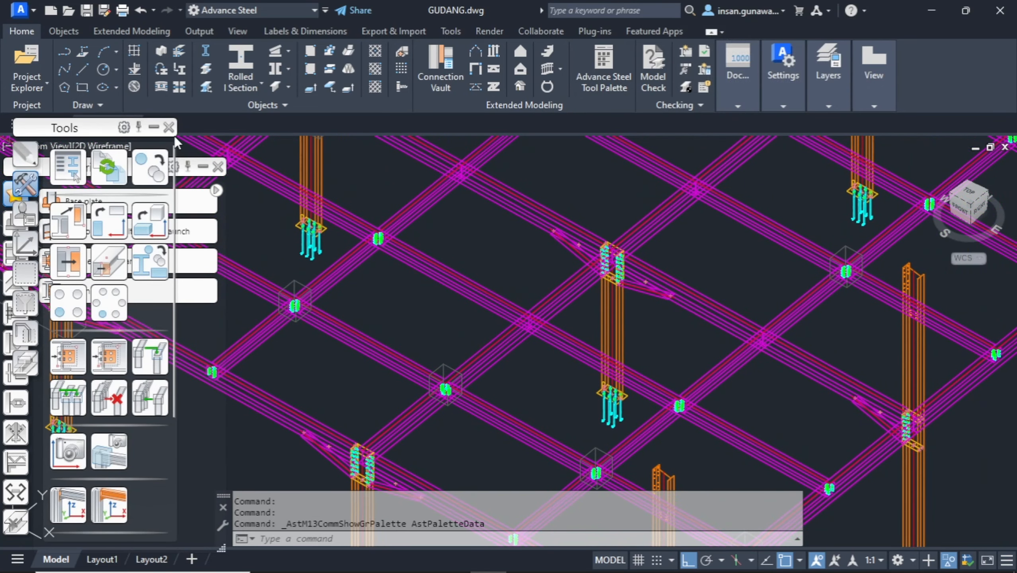
click(196, 170)
click(217, 166)
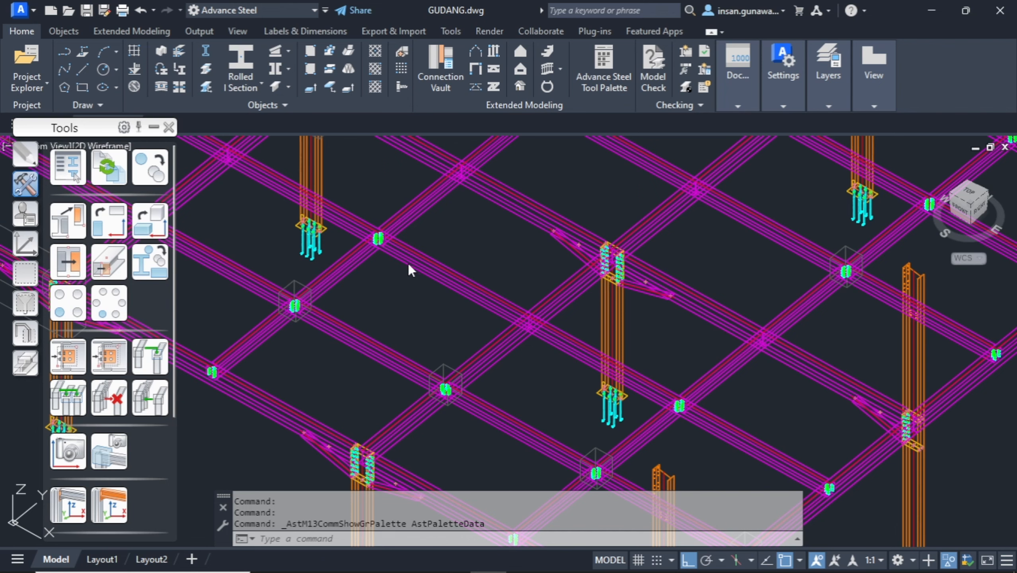
Transfer the new double side clip angle as a subordinate joint to the same girder's second crossing, attaching the secondary beams on both sides.
scroll(380, 257, down, 6)
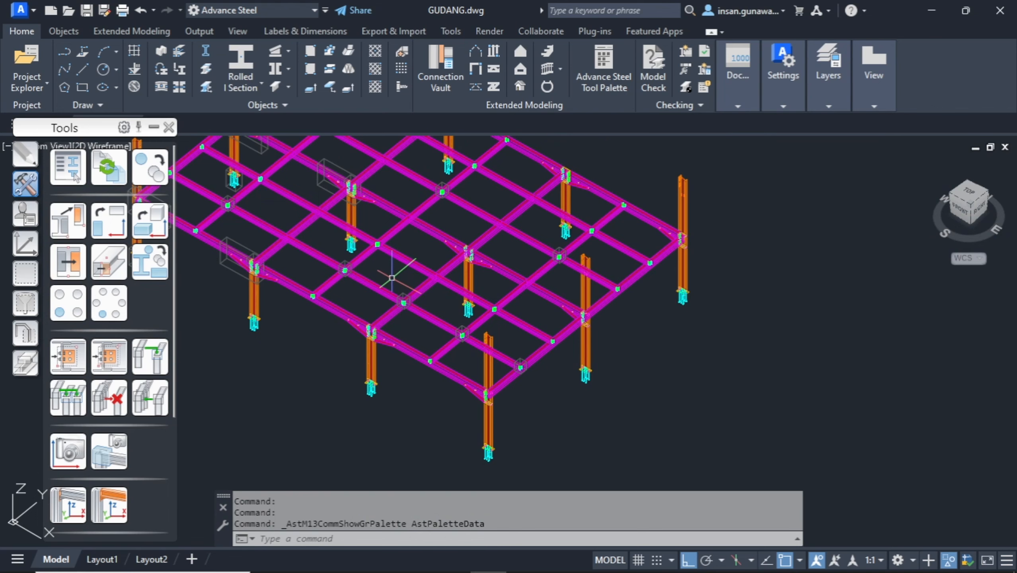
scroll(390, 276, up, 5)
middle_drag(410, 277, 371, 299)
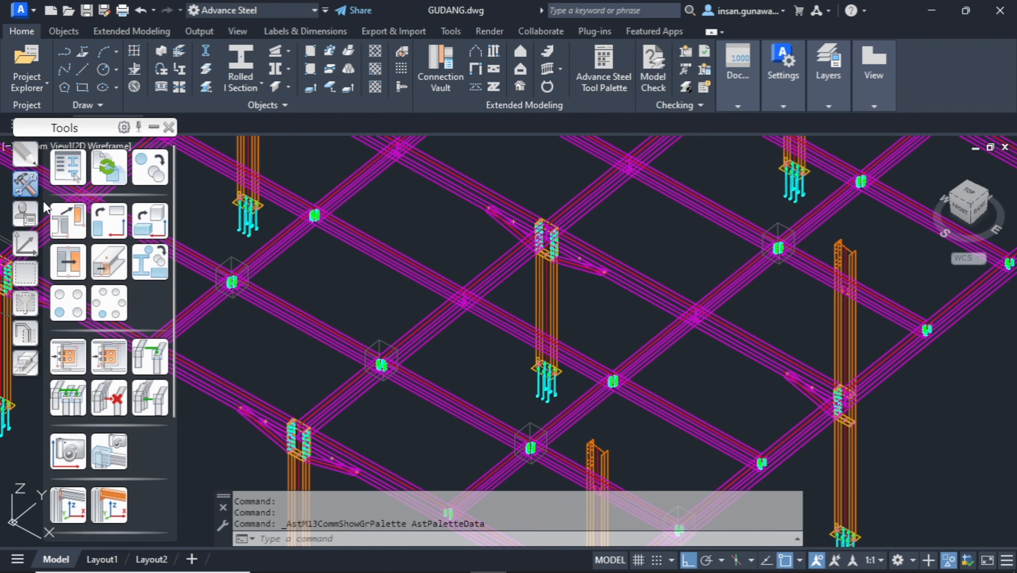
click(146, 355)
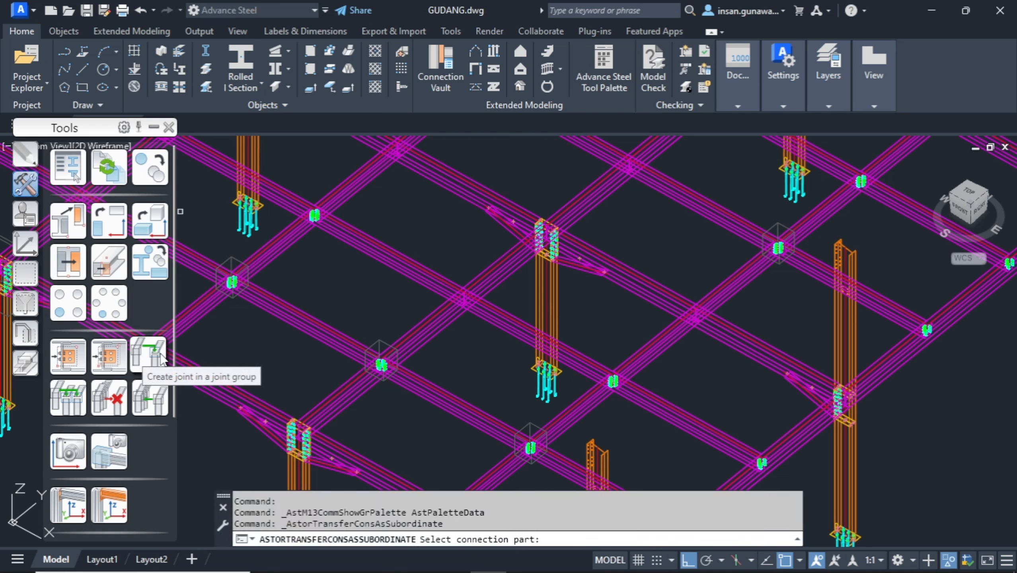
click(385, 340)
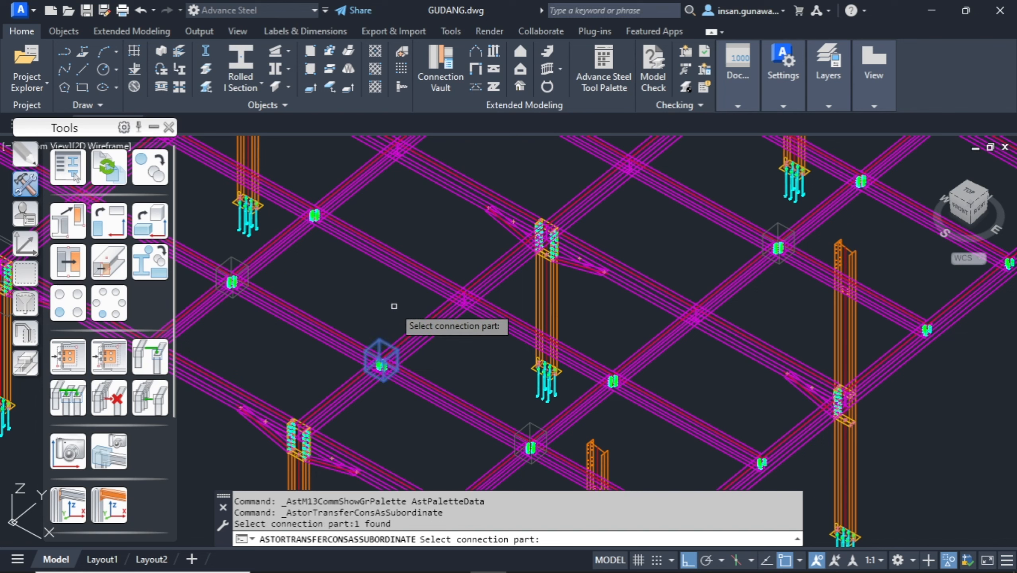
key(Return)
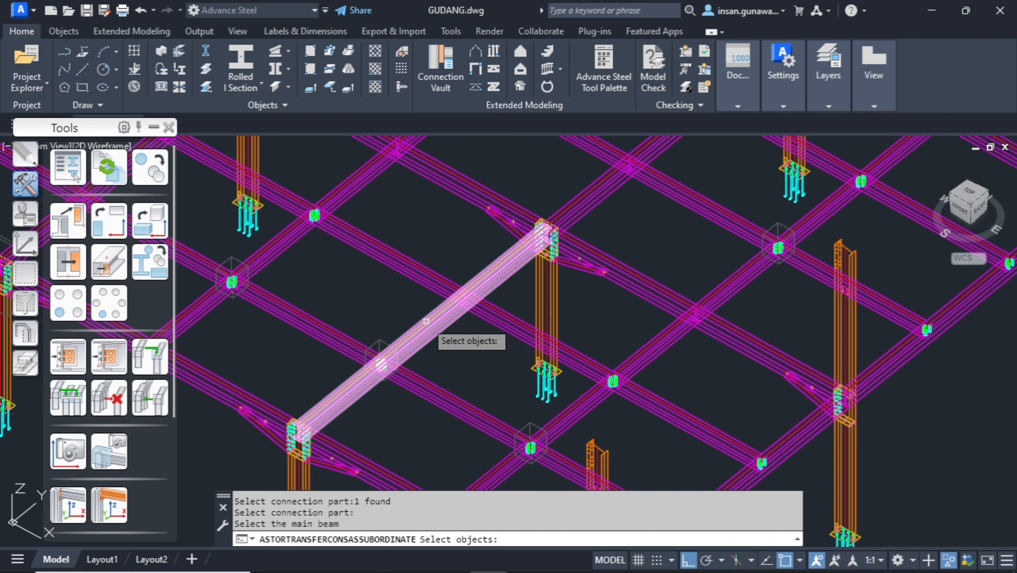
click(427, 322)
key(Return)
click(417, 293)
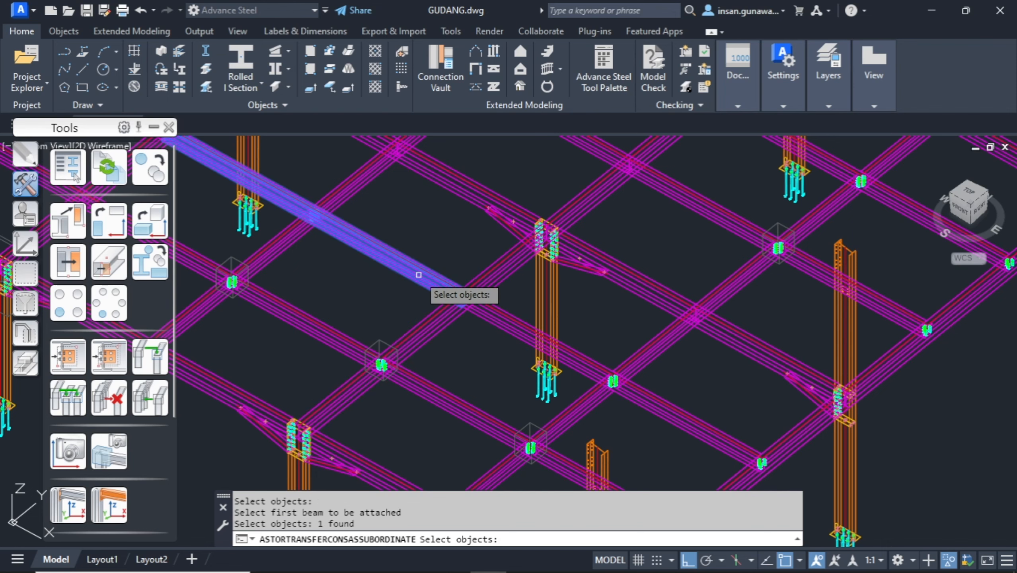
key(Return)
click(483, 332)
key(Return)
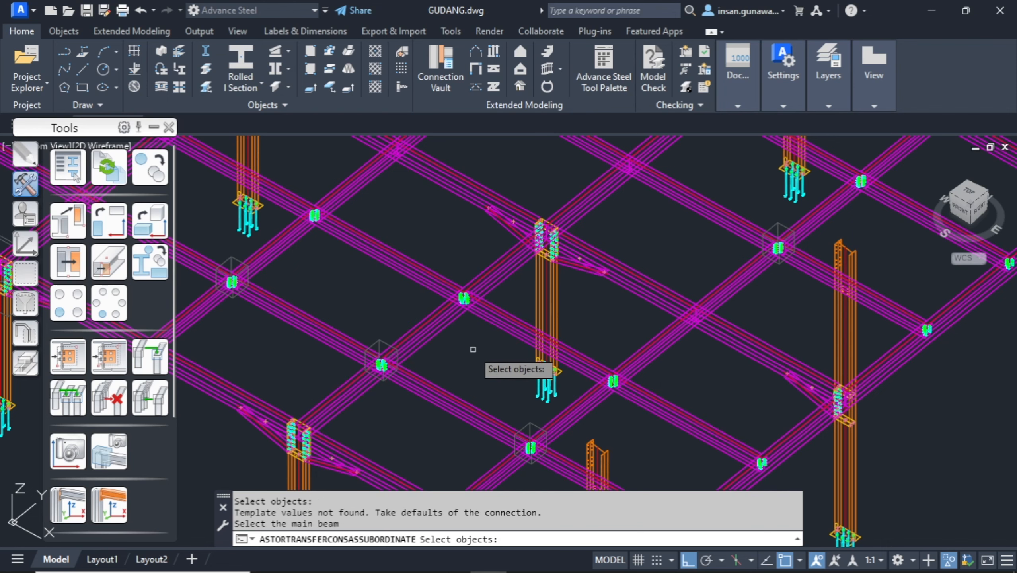
Apply the subordinate double side clip angle at the first secondary beam crossing on the girder behind the middle column.
middle_drag(573, 283, 481, 404)
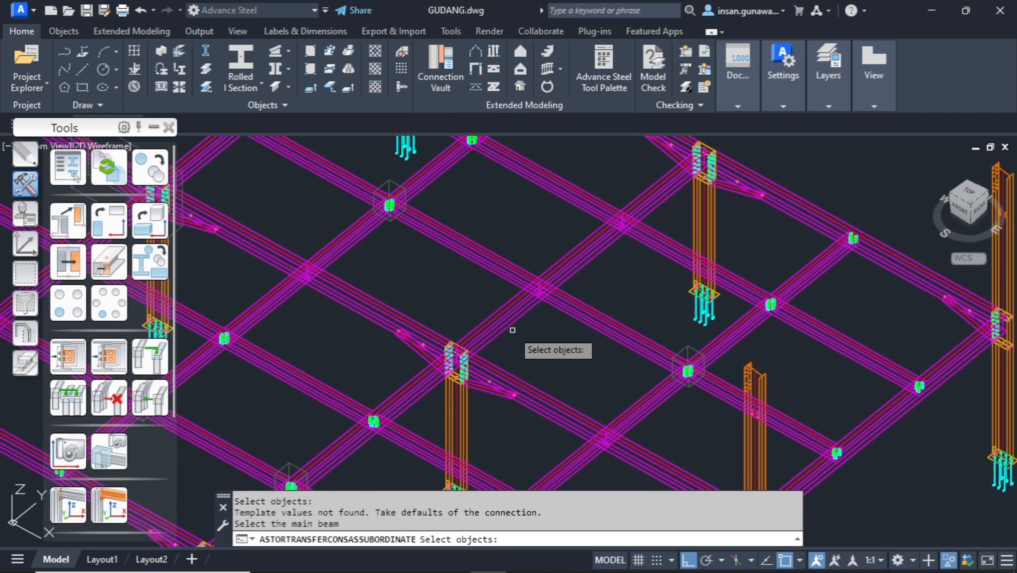
click(477, 335)
key(Return)
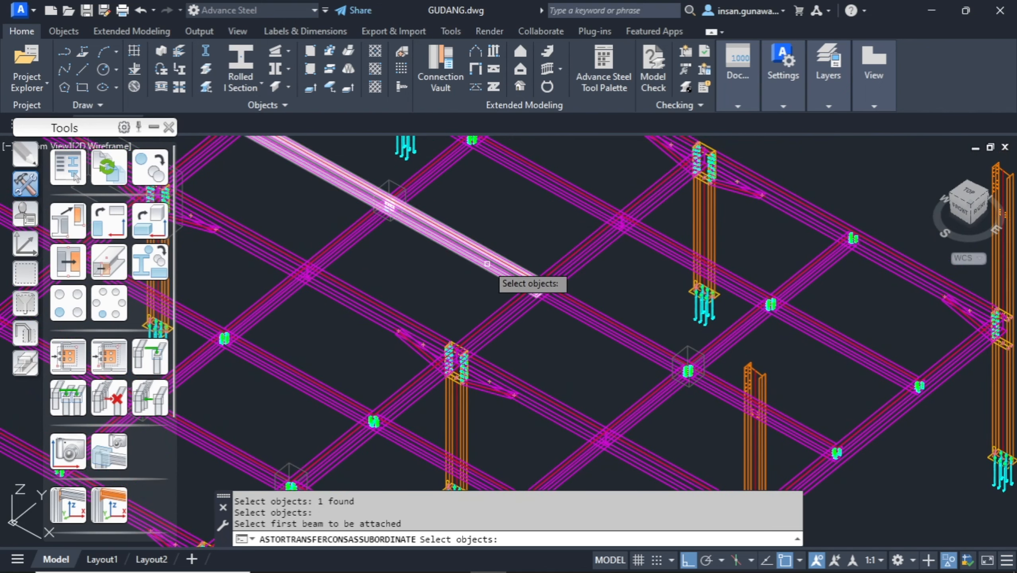
click(497, 260)
key(Return)
click(564, 306)
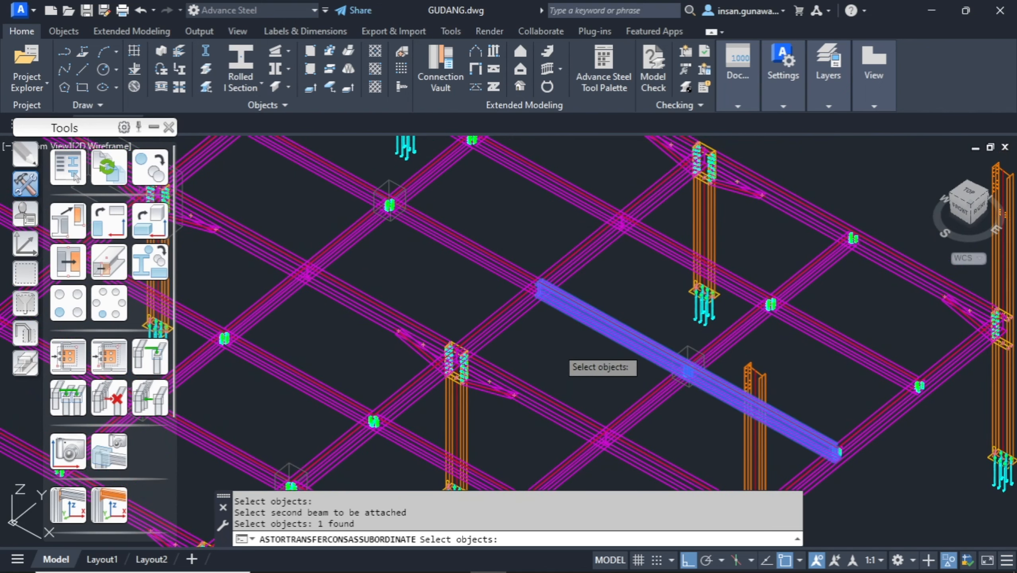
key(Return)
Transfer the double side clip angle as a subordinate joint to the second crossing on the girder behind the middle column, attaching both secondary beams.
click(573, 254)
key(Return)
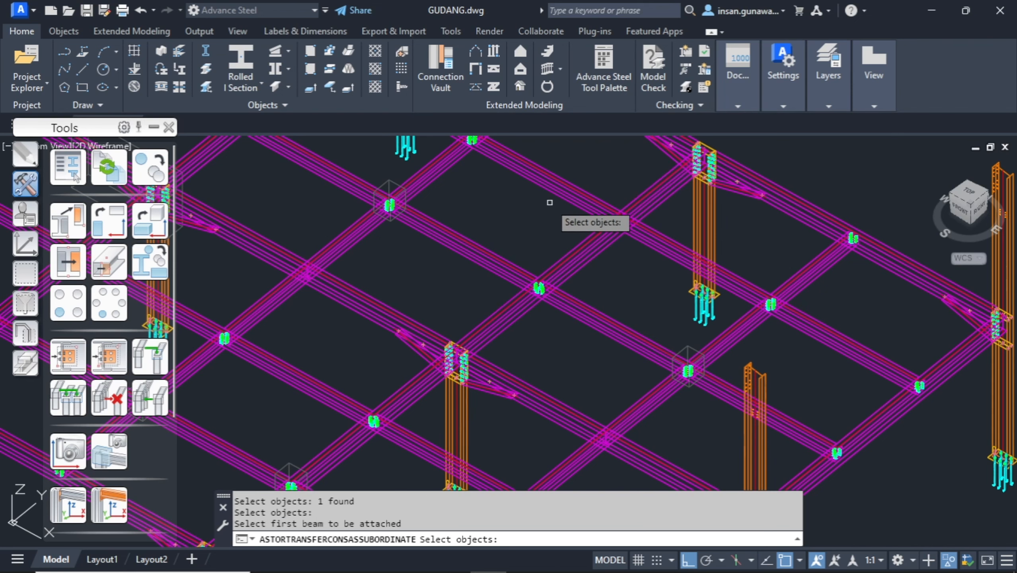
click(555, 191)
key(Return)
click(651, 243)
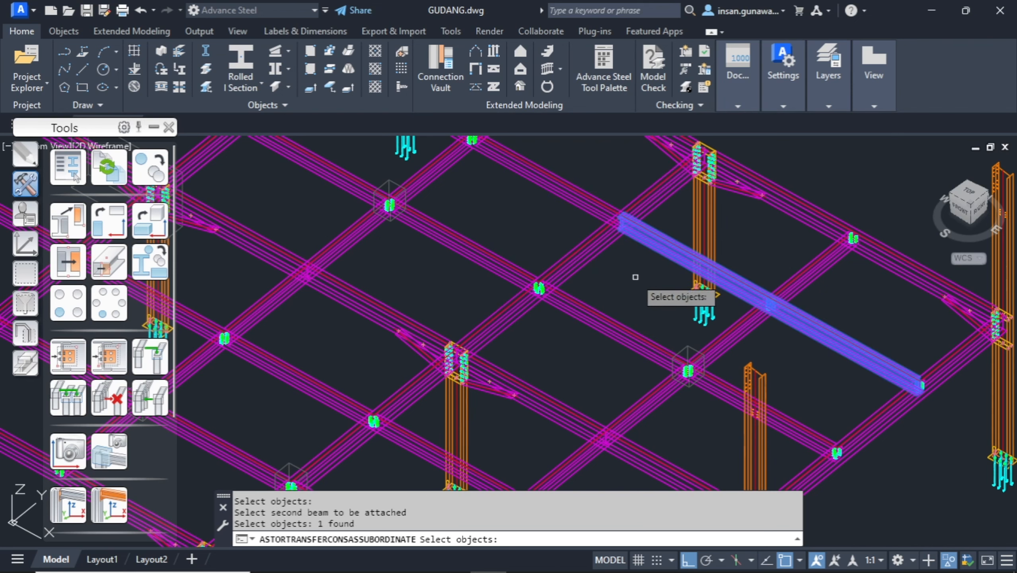
key(Return)
On the next interior cross frame, apply the subordinate clip angle at the crossing nearest the front edge column, attaching both secondary beams.
scroll(535, 263, down, 4)
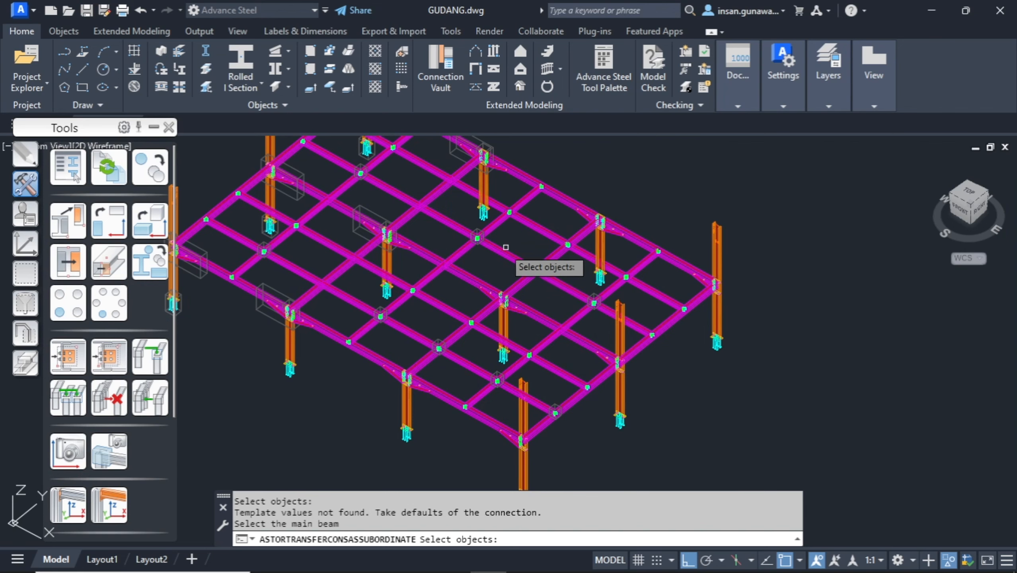
scroll(312, 291, up, 4)
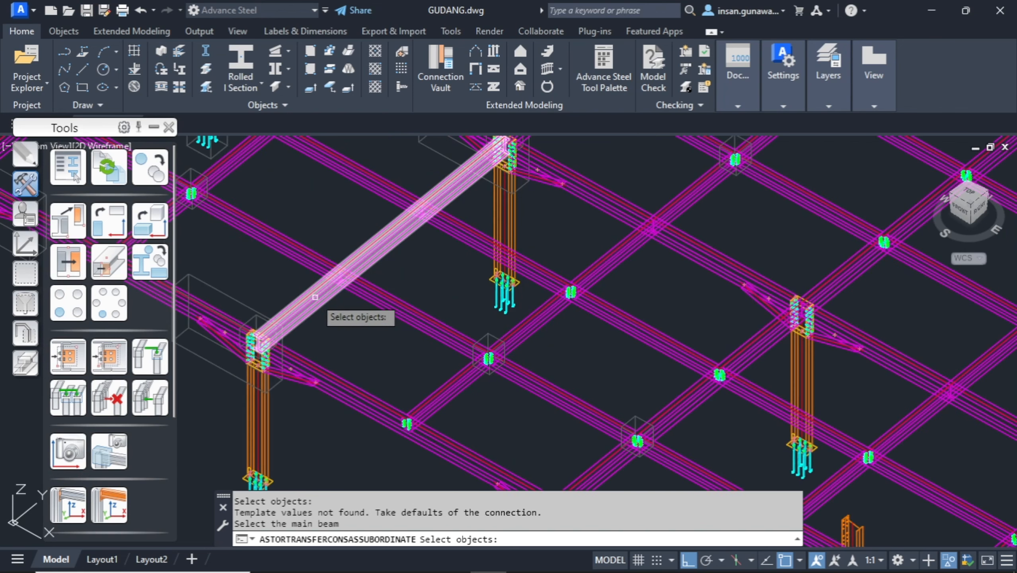
click(315, 297)
key(Return)
click(304, 250)
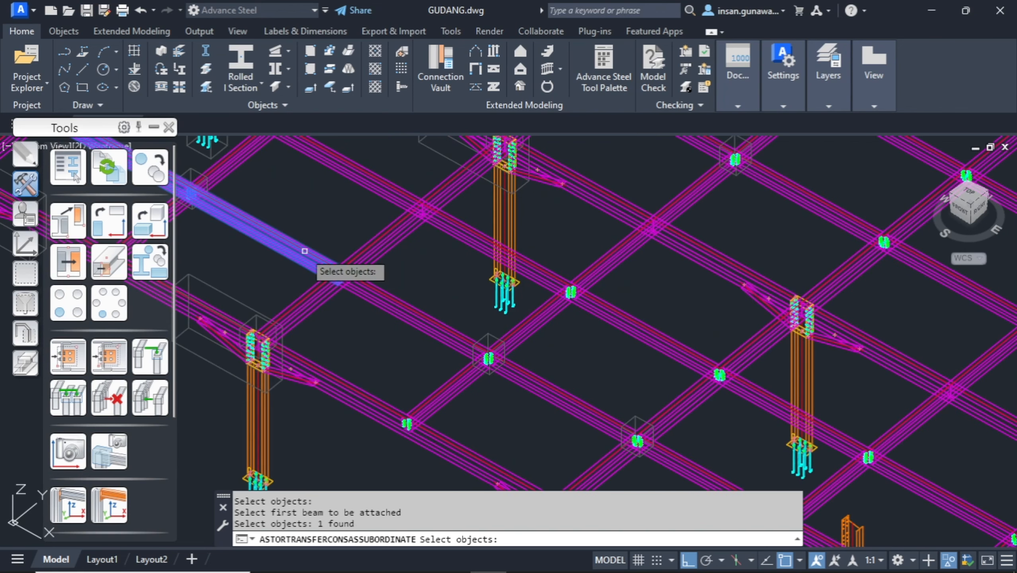
key(Return)
click(376, 303)
key(Return)
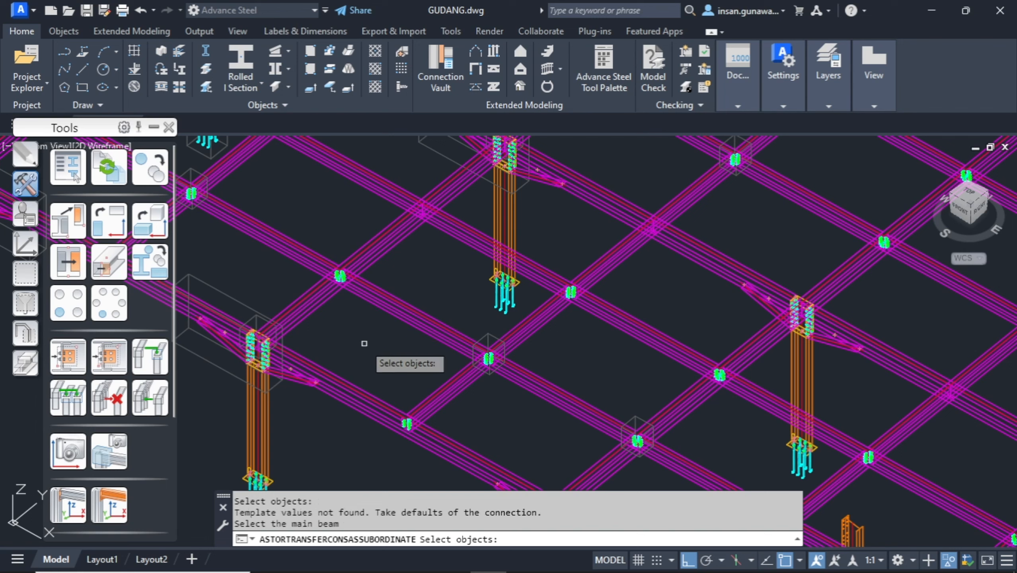
Apply the subordinate clip angle at that girder's second crossing, nearest the middle column, attaching the secondary beams on both sides.
click(411, 227)
key(Return)
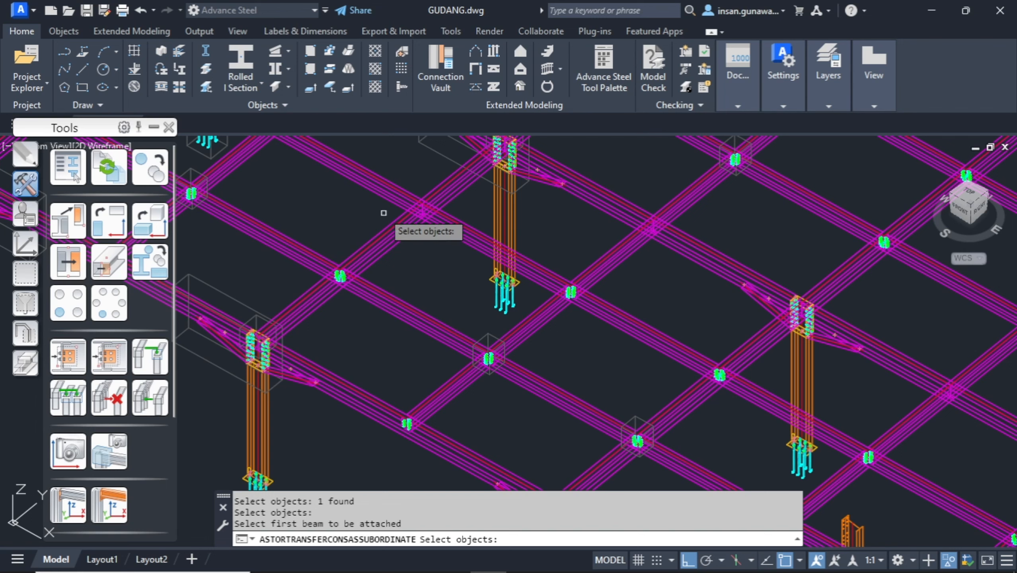
click(380, 190)
key(Return)
click(454, 240)
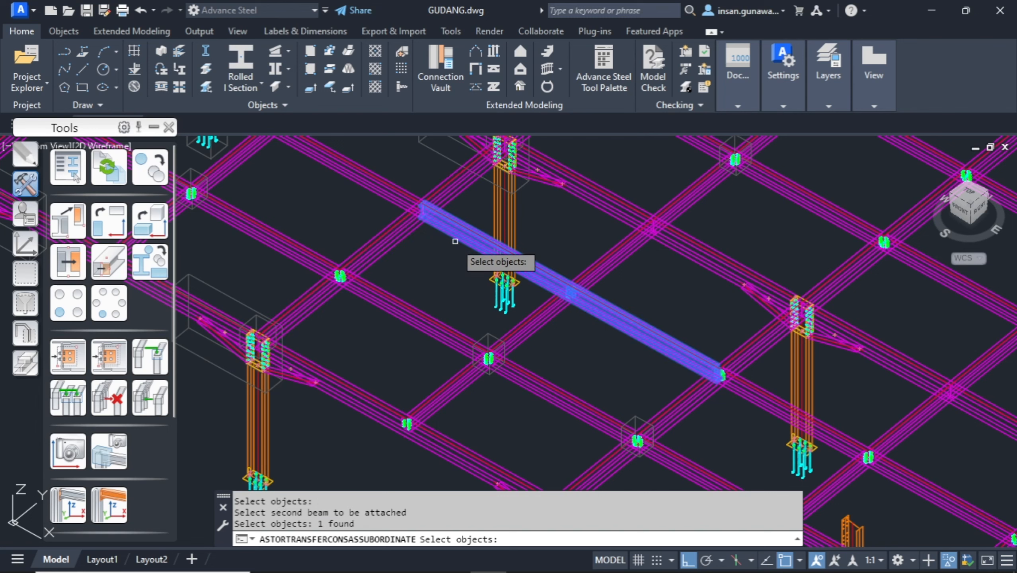
key(Return)
Continue past the middle column of the same frame and apply the clip angle at the rear girder's first secondary beam crossing.
middle_drag(504, 200, 502, 379)
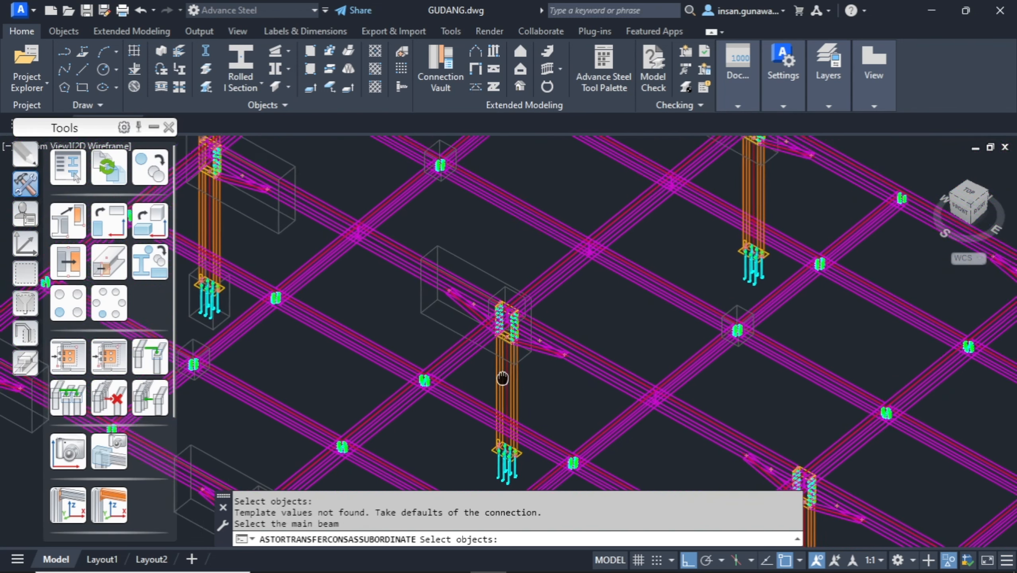
click(559, 289)
key(Return)
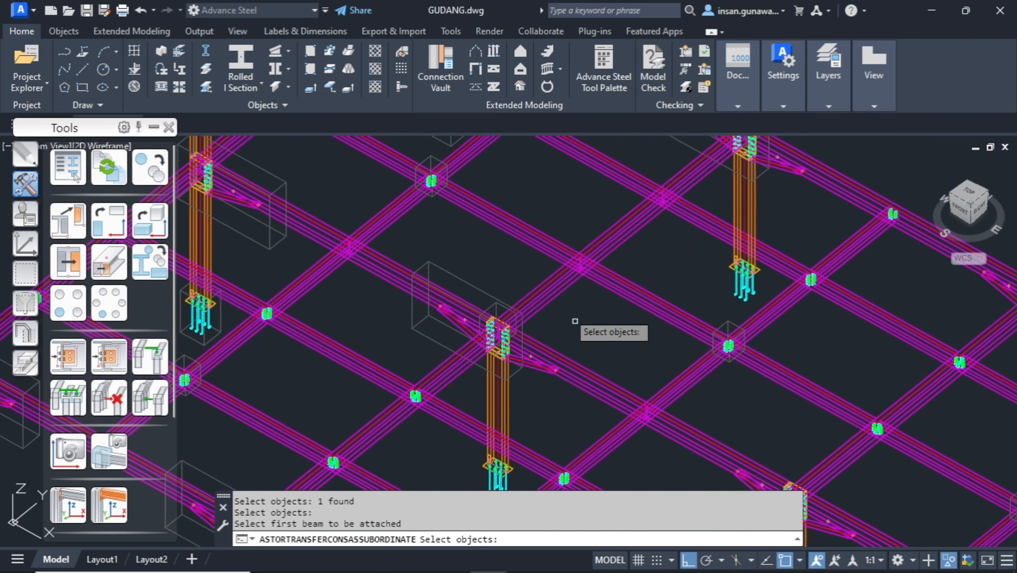
click(542, 239)
key(Return)
click(610, 281)
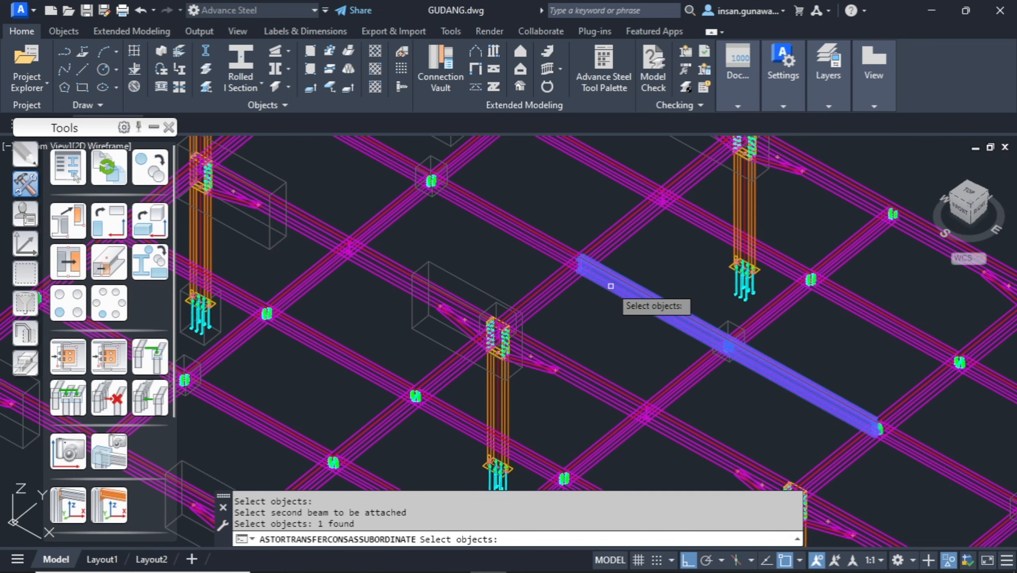
key(Return)
Transfer the subordinate clip angle to the same rear girder's second crossing, nearest the rear edge column, attaching both secondary beams.
middle_drag(639, 271, 566, 384)
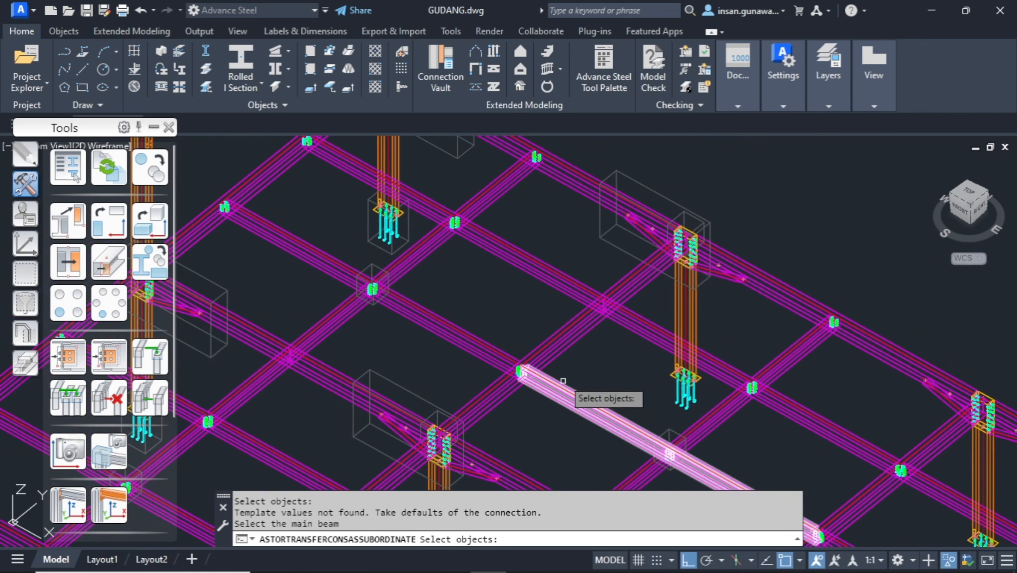
click(573, 339)
key(Return)
click(545, 272)
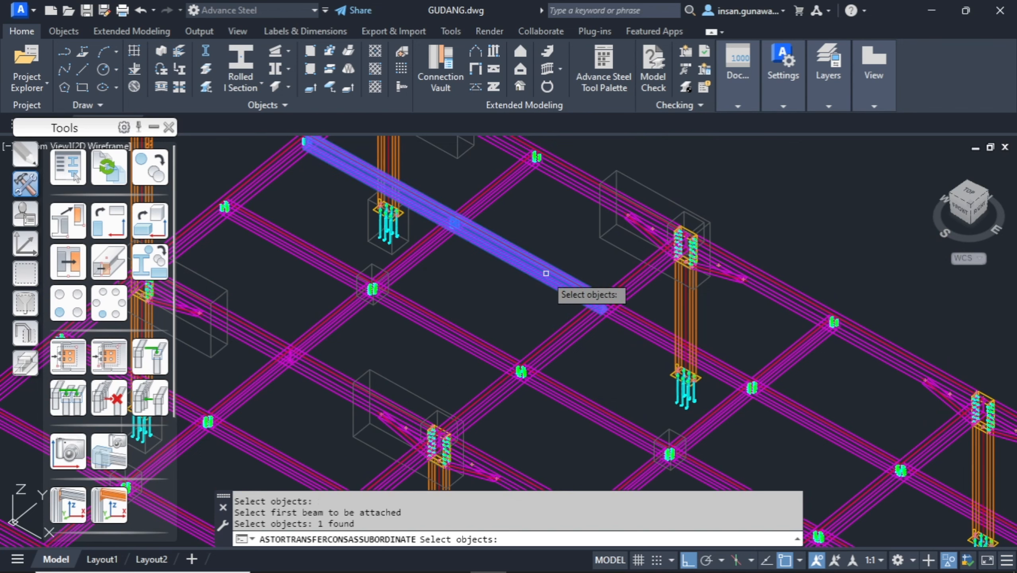
key(Return)
click(637, 325)
key(Return)
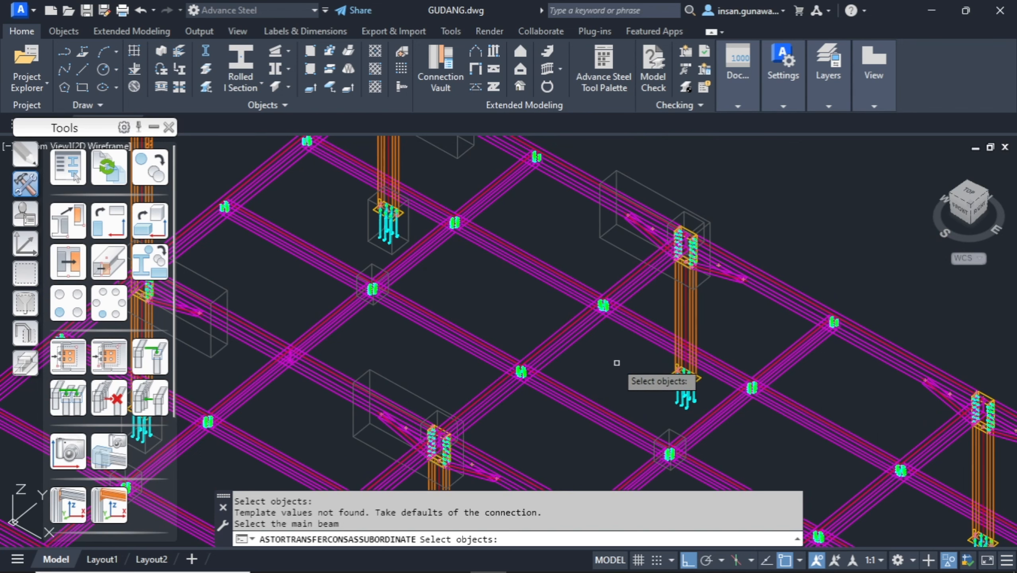
scroll(623, 327, down, 2)
scroll(623, 328, down, 2)
middle_drag(613, 313, 617, 280)
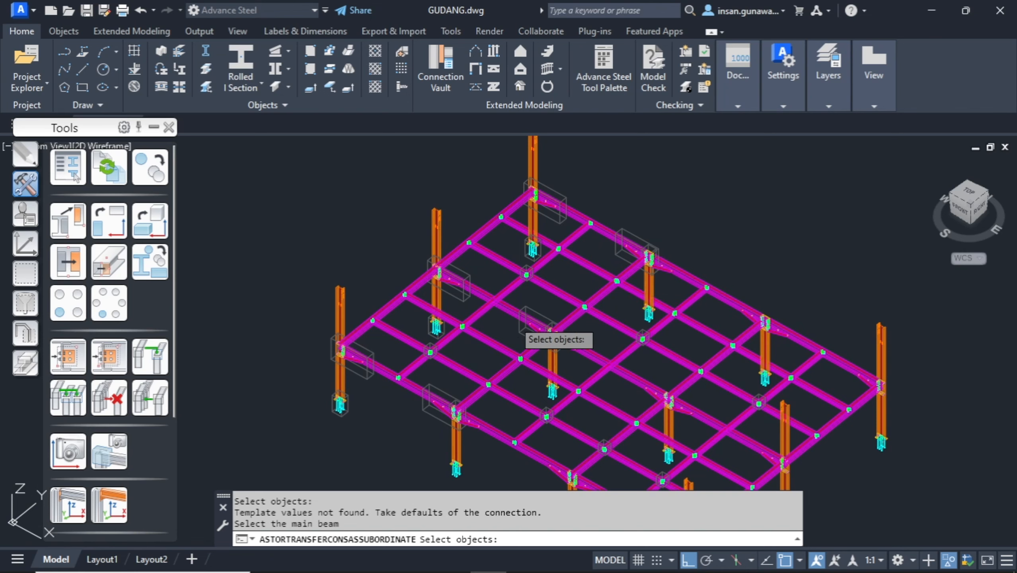
mouse_move(513, 317)
shift+middle_down()
mouse_move(545, 305)
mouse_move(517, 304)
shift+middle_up()
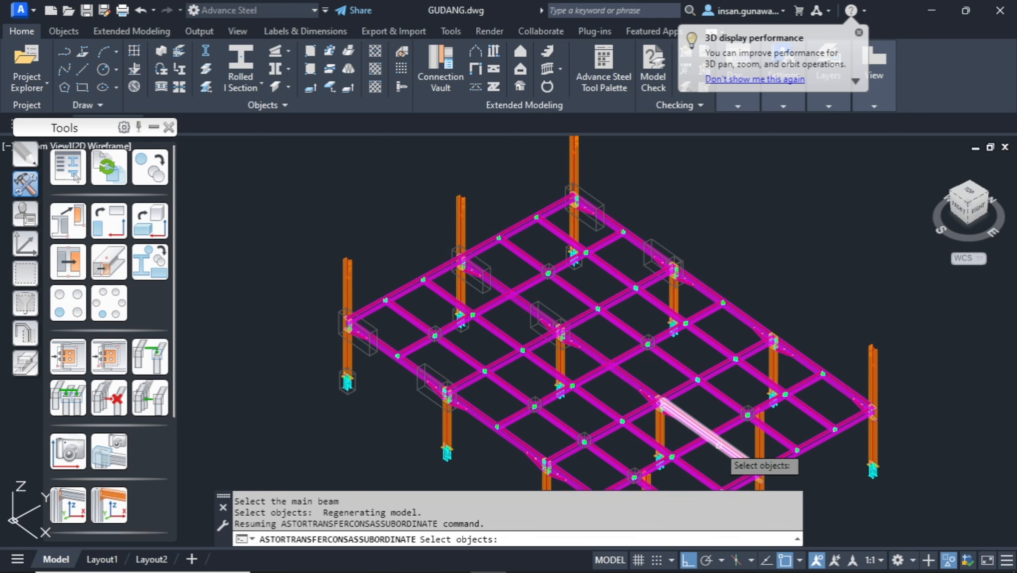
scroll(721, 458, up, 3)
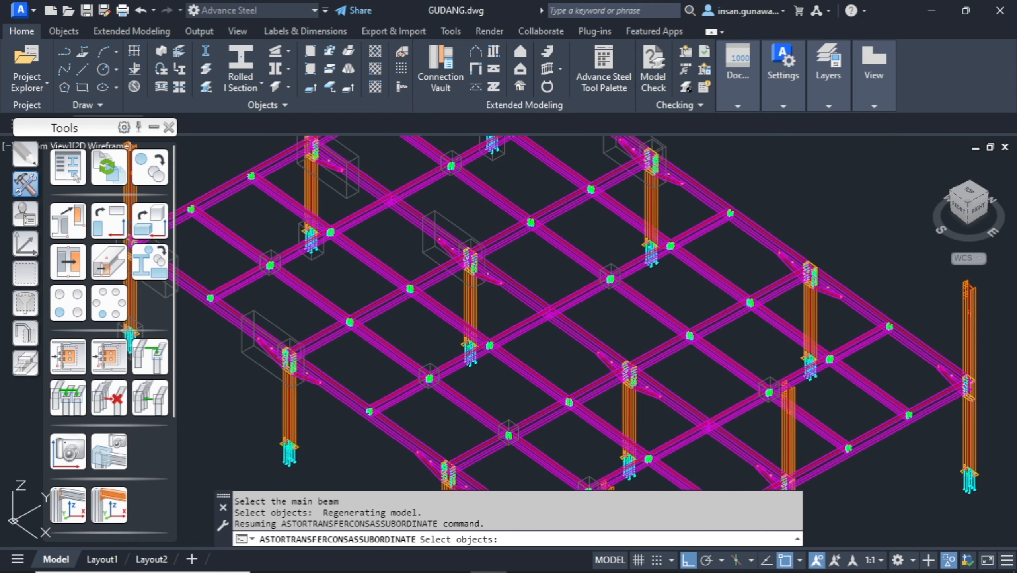
key(Return)
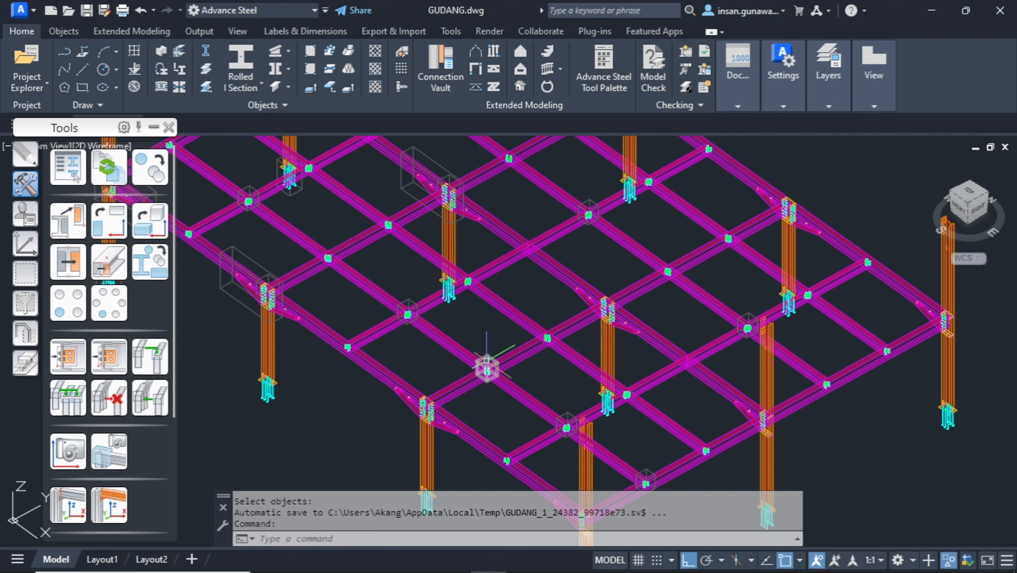
Transfer an existing interior clip angle as a subordinate joint to the middle-row girder's mid-bay crossing in the end bay, attaching both short beams.
click(162, 356)
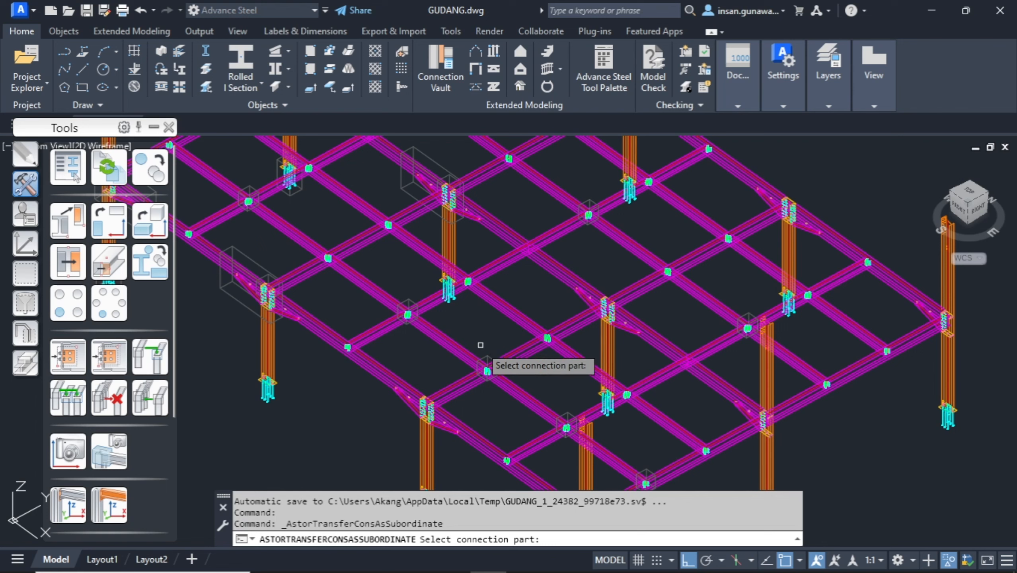
click(487, 355)
key(Return)
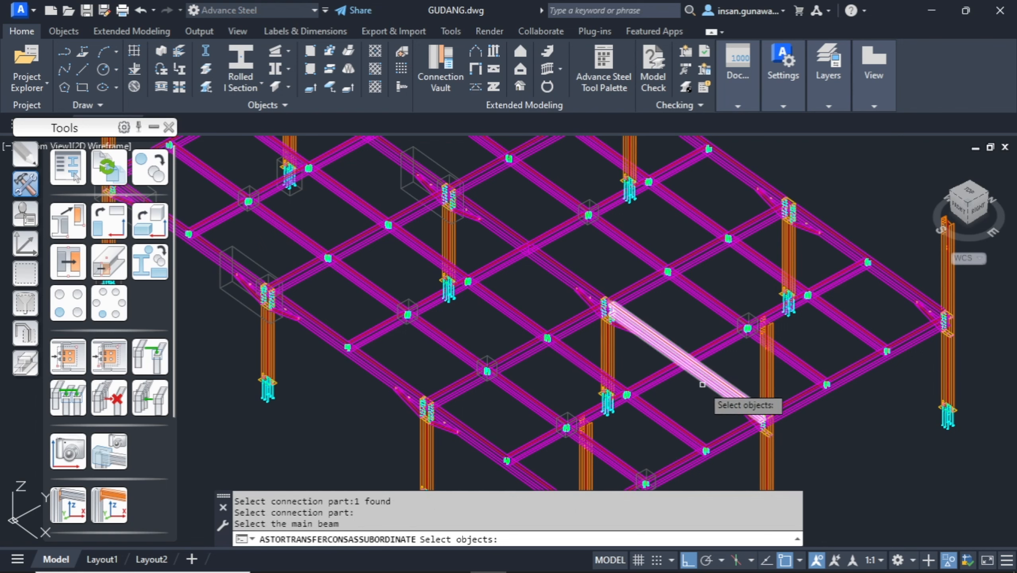
scroll(701, 370, up, 2)
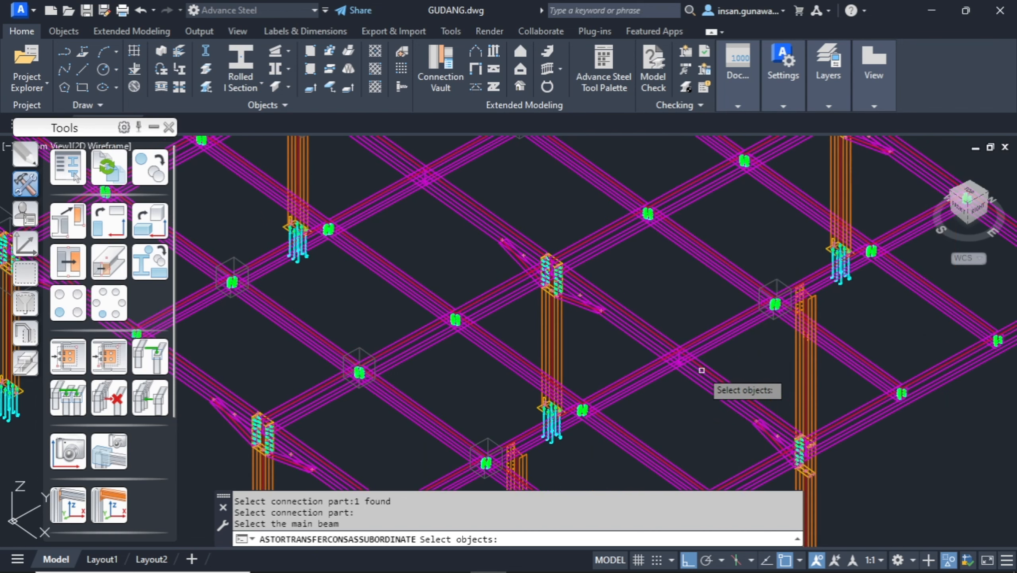
click(701, 371)
key(Return)
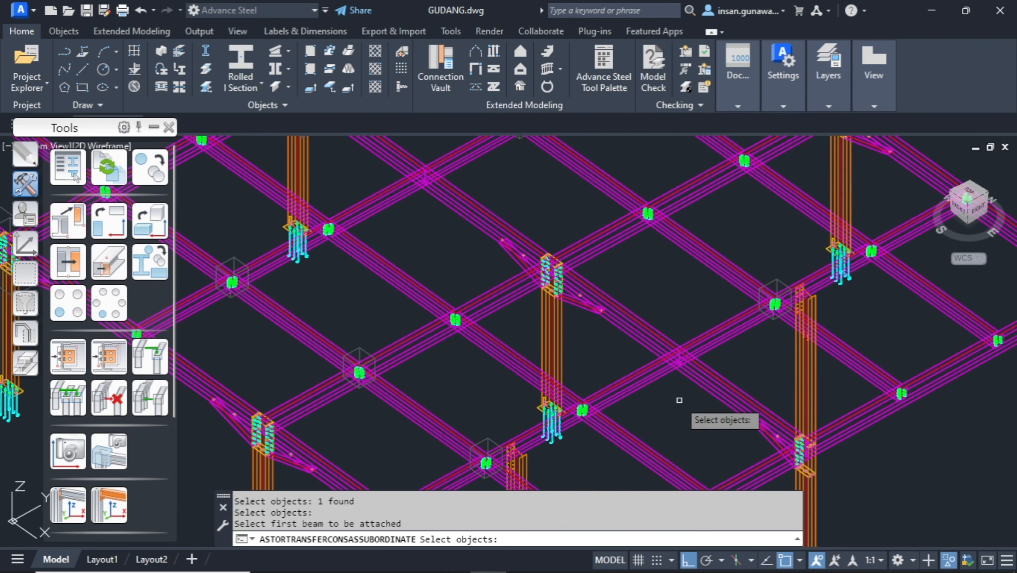
click(657, 376)
key(Return)
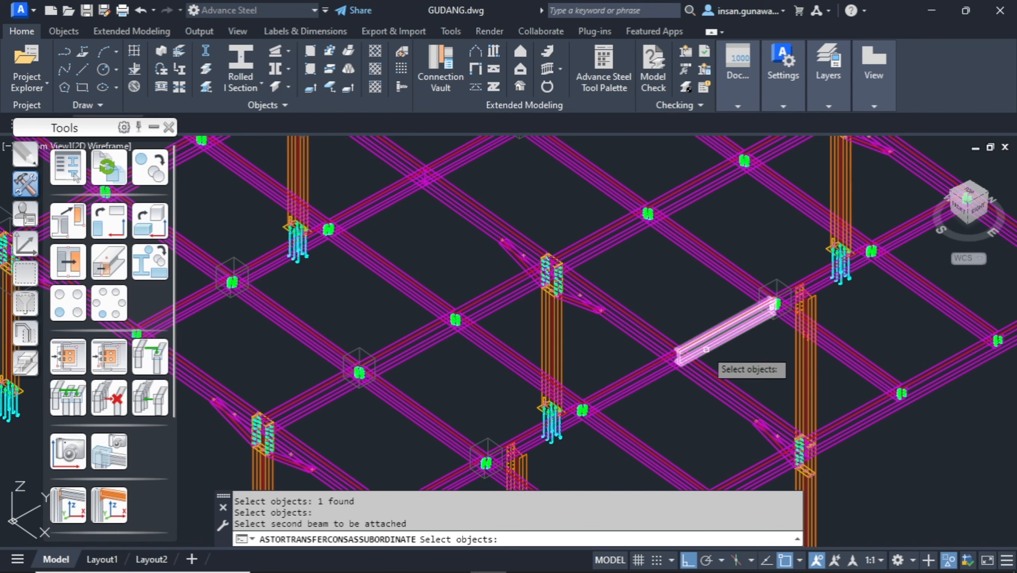
click(706, 342)
key(Return)
Apply the subordinate clip angle at the mid-span crossing of the middle-row girder in the central bay, attaching the short beams on both sides.
scroll(694, 379, up, 4)
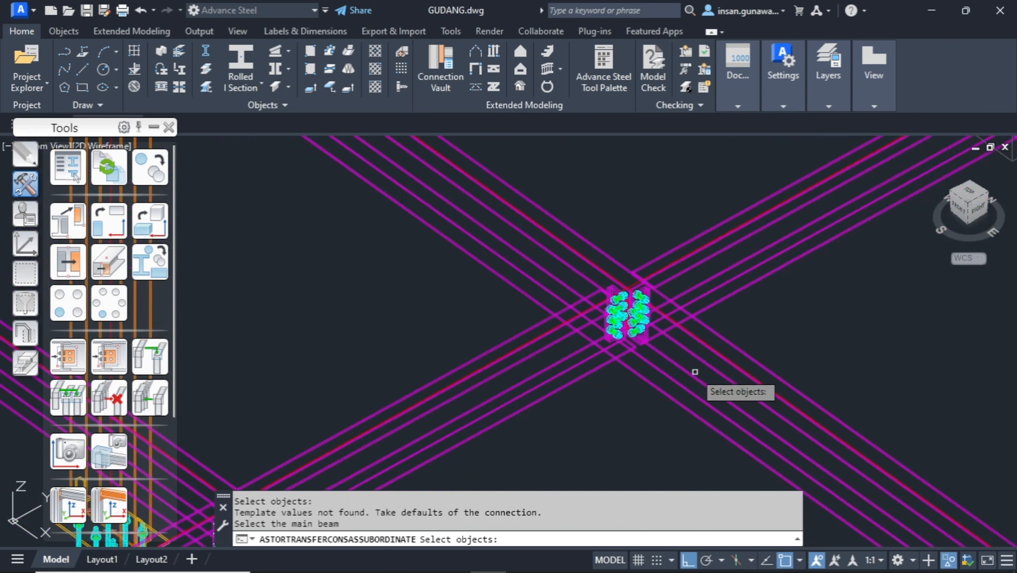
scroll(712, 321, up, 2)
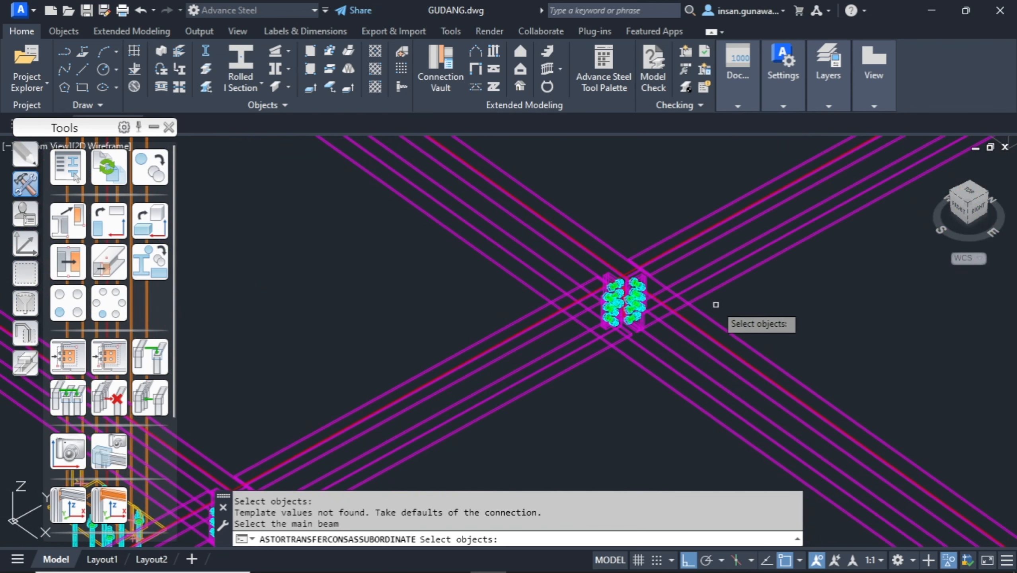
mouse_move(712, 302)
shift+middle_down()
mouse_move(694, 227)
mouse_move(699, 290)
shift+middle_up()
scroll(699, 289, up, 2)
scroll(698, 289, down, 8)
scroll(697, 289, down, 4)
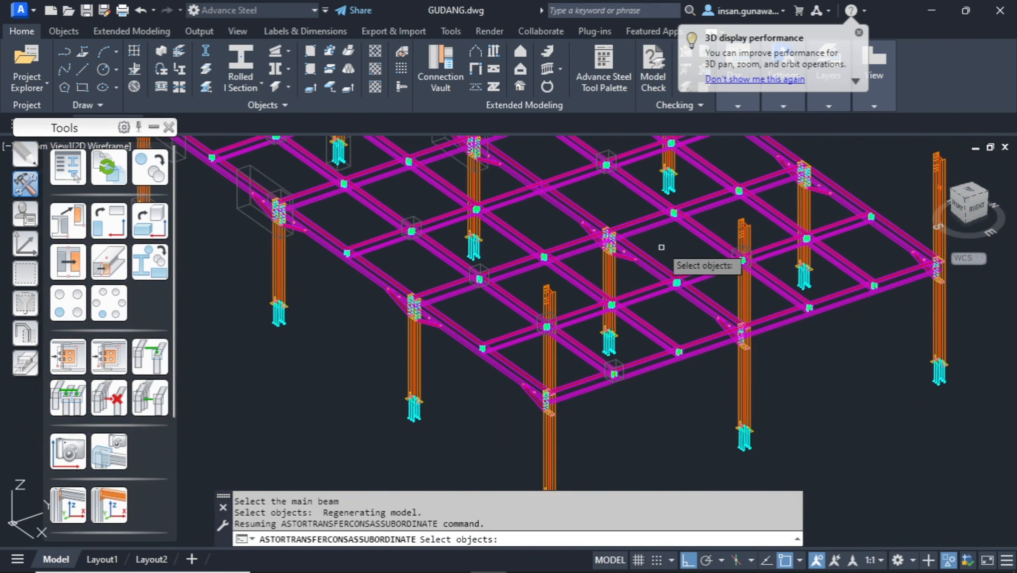
middle_drag(654, 235, 667, 350)
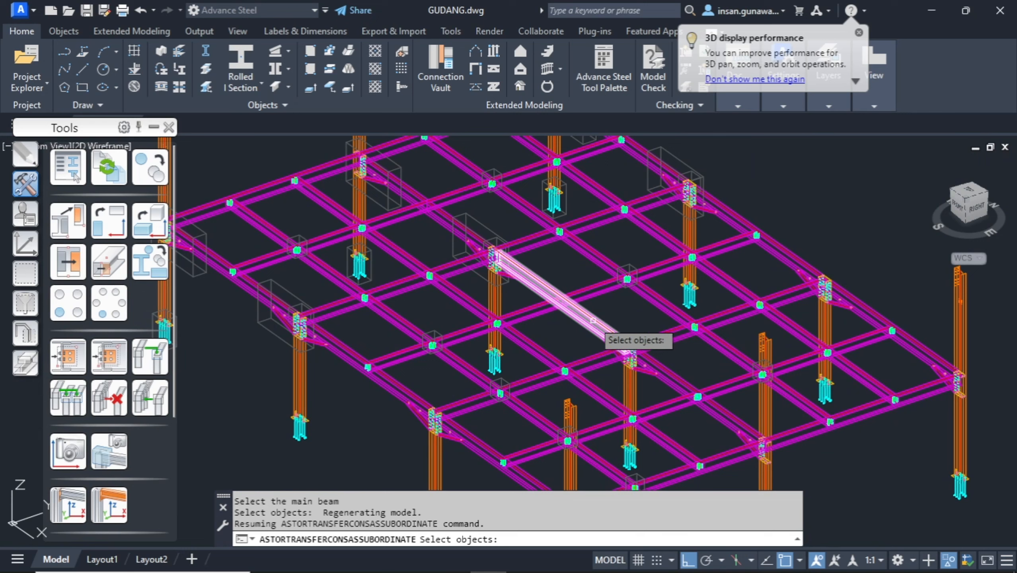
click(599, 322)
key(Return)
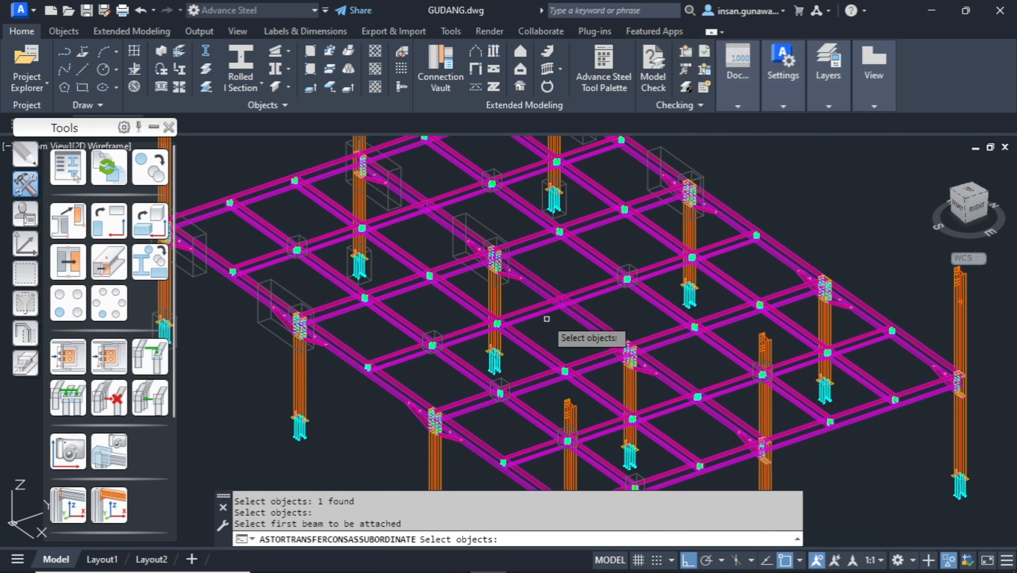
click(542, 304)
key(Return)
click(592, 297)
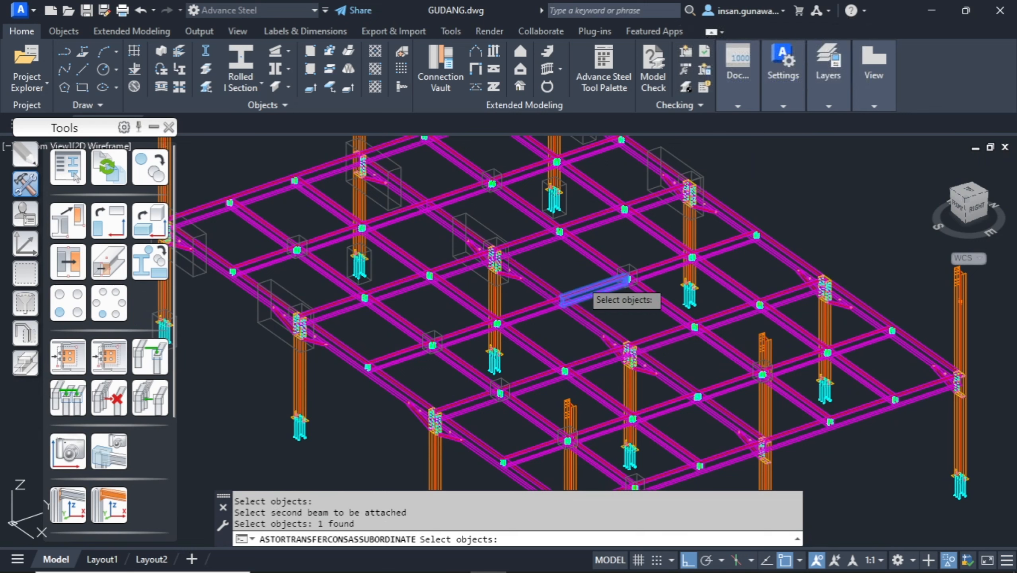
key(Return)
Apply the subordinate clip angle at the middle-row girder's crossing in the far end bay, attaching the short beams on both sides.
middle_drag(578, 288, 633, 386)
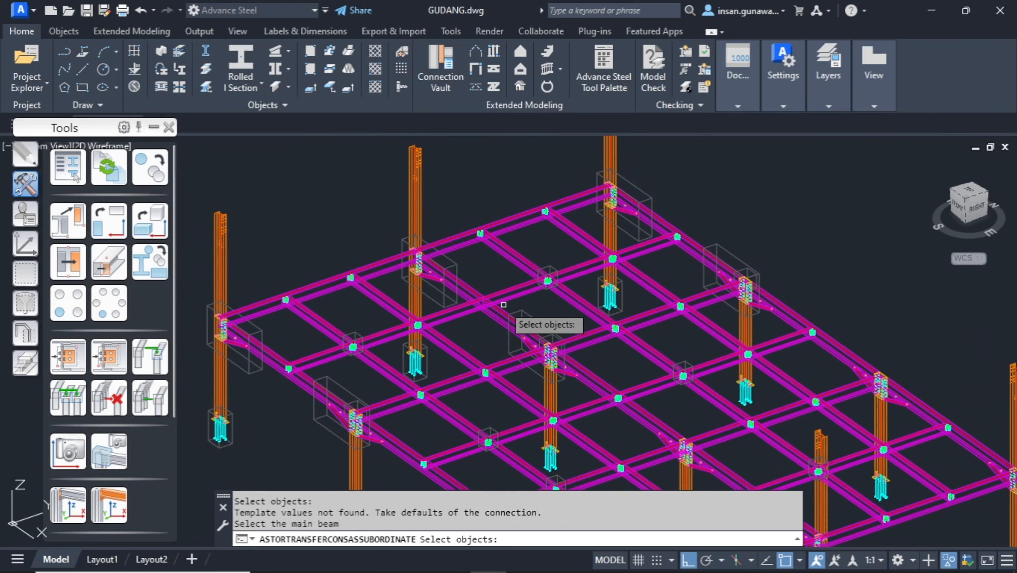
click(439, 274)
key(Return)
click(464, 312)
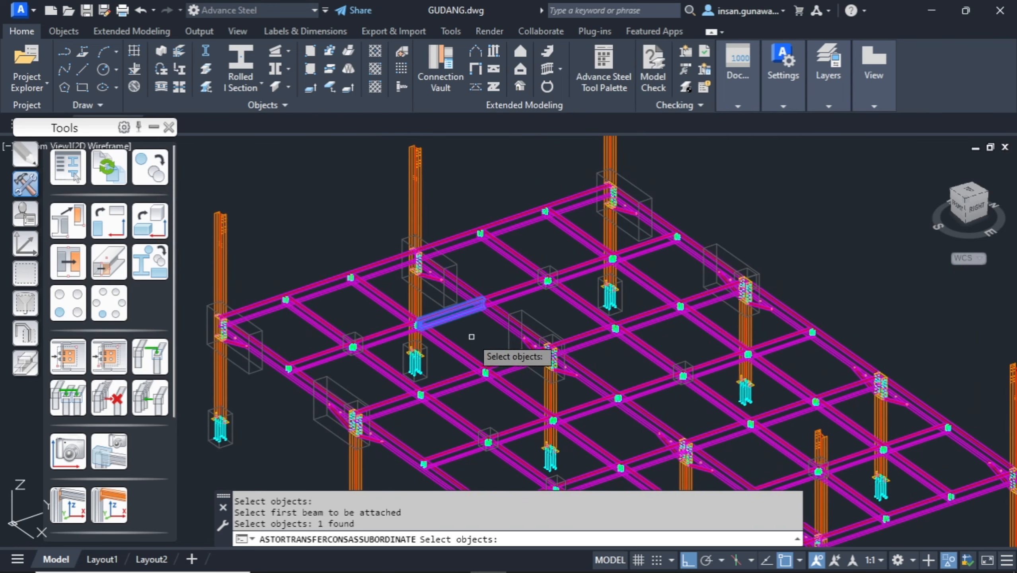
key(Return)
click(501, 293)
key(Return)
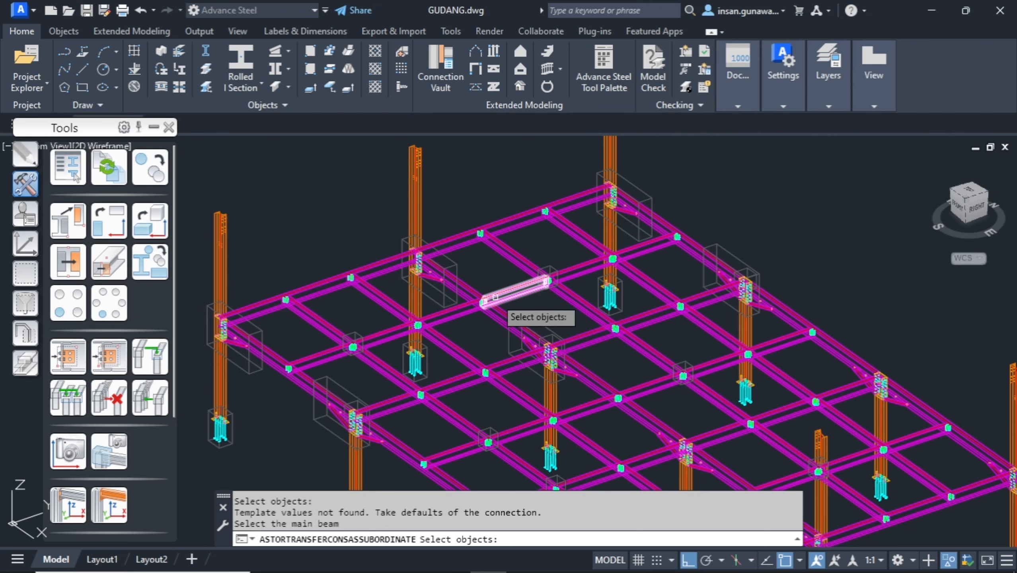
key(Return)
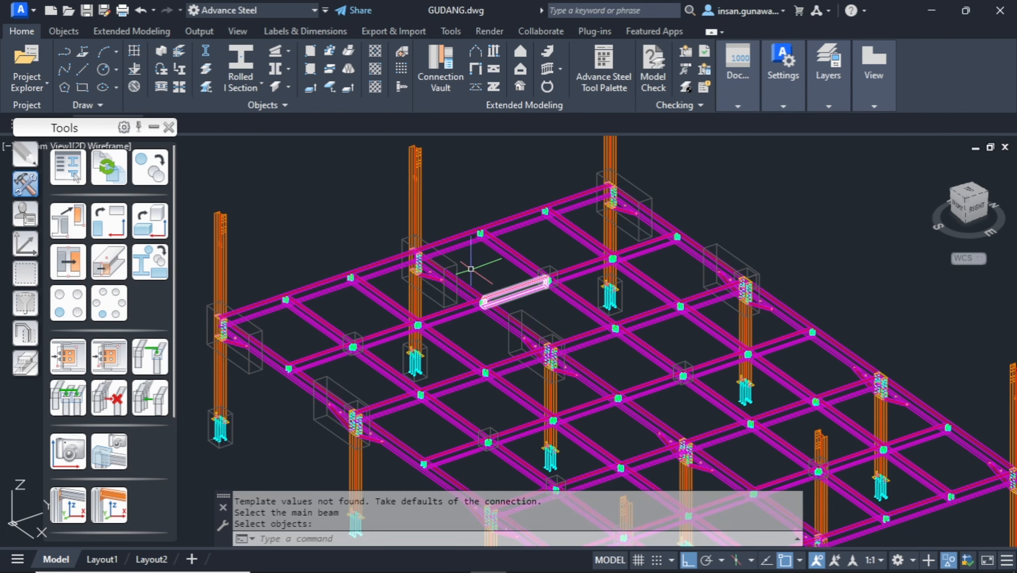
scroll(366, 242, down, 2)
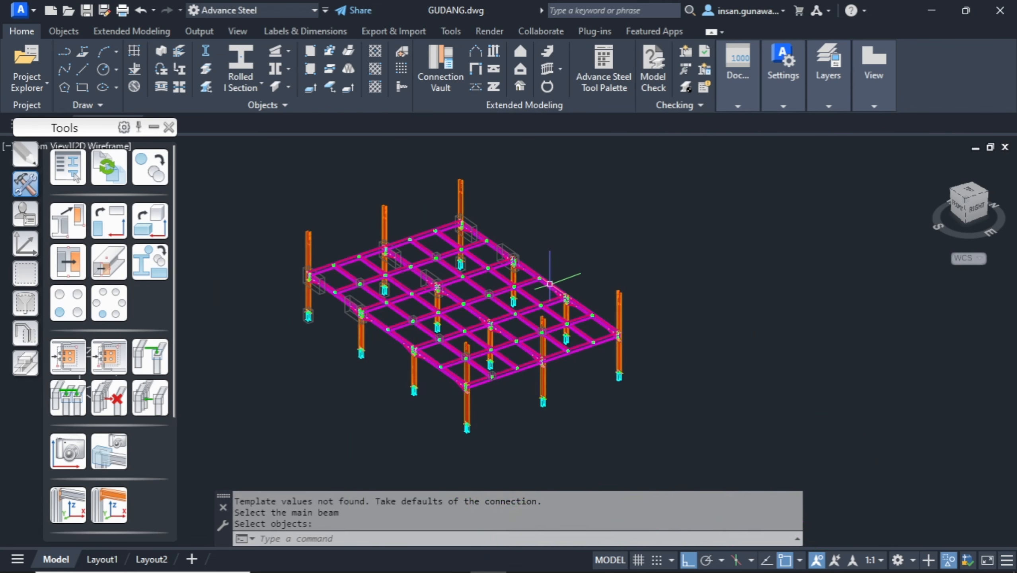
shift+middle_drag(530, 297, 530, 257)
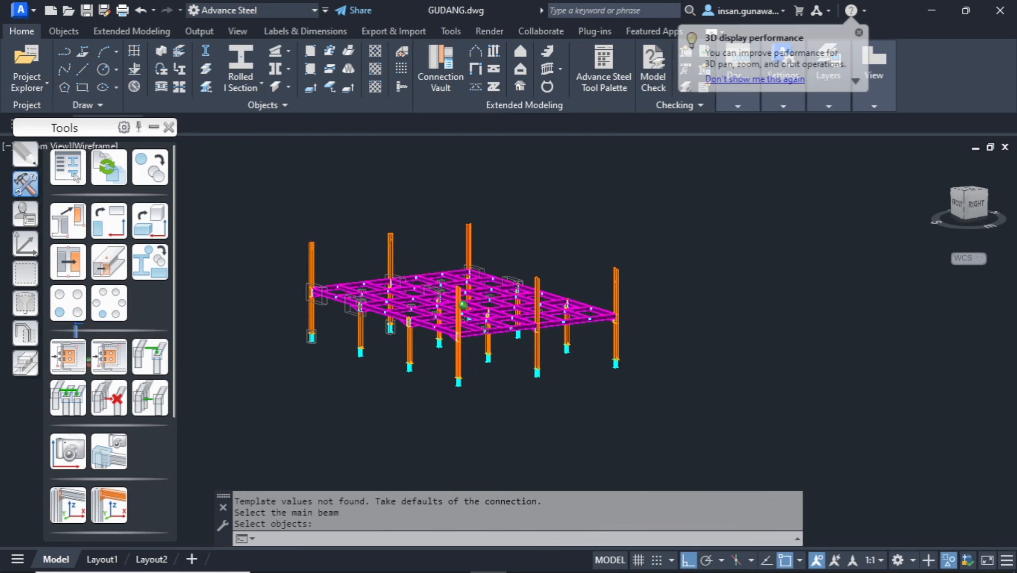
Check the isolated floor frame's clip angle connections at all beam crossings in plan view and in the SE isometric view.
click(968, 197)
scroll(673, 275, up, 2)
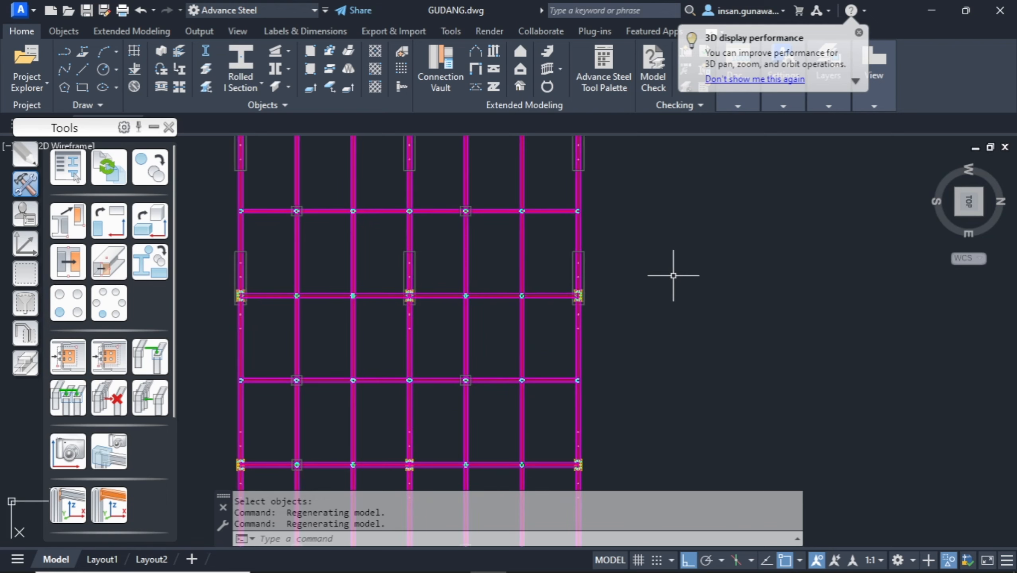
scroll(673, 275, down, 2)
drag(940, 195, 949, 184)
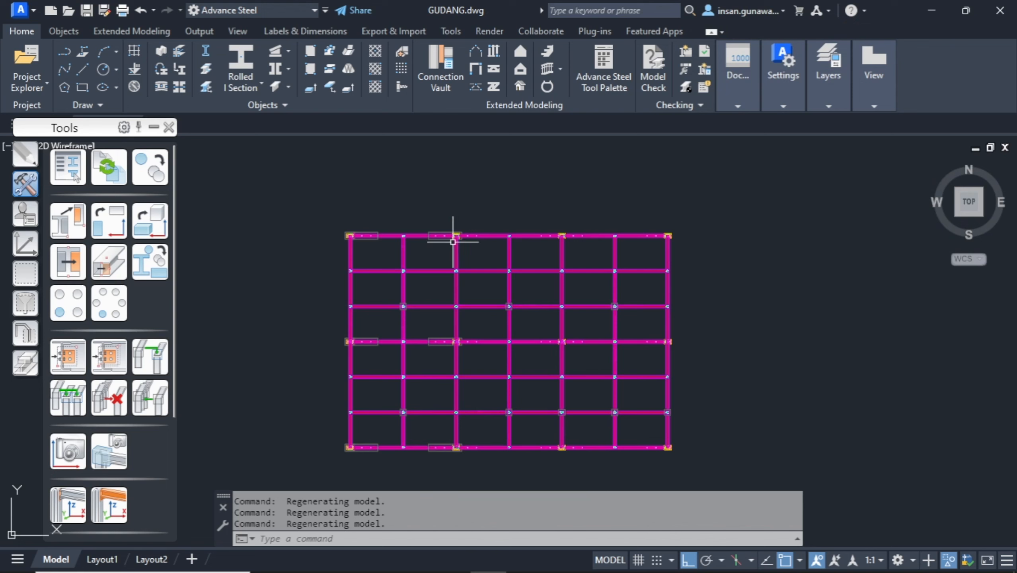
shift+middle_drag(708, 365, 682, 309)
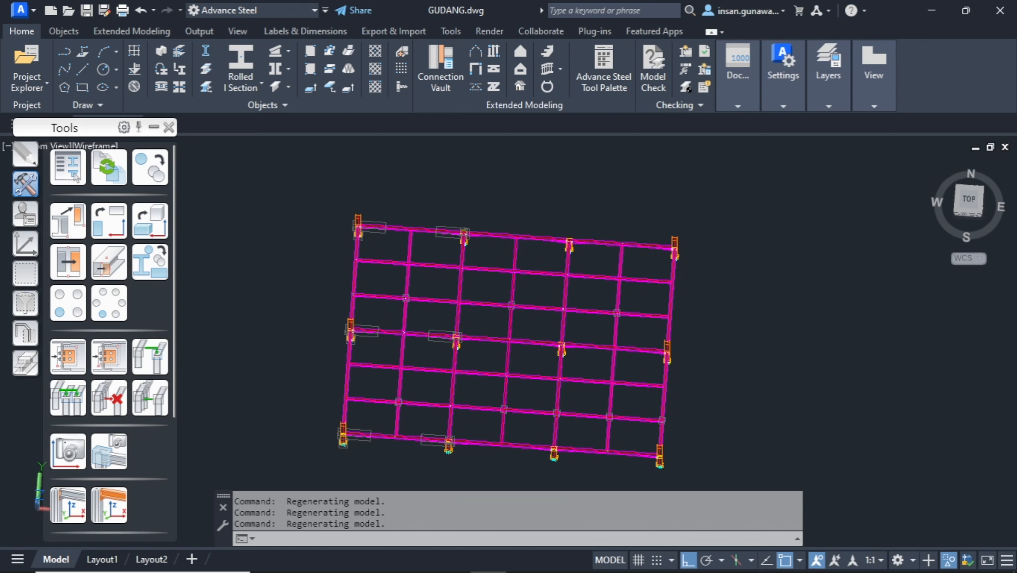
shift+middle_drag(657, 268, 645, 317)
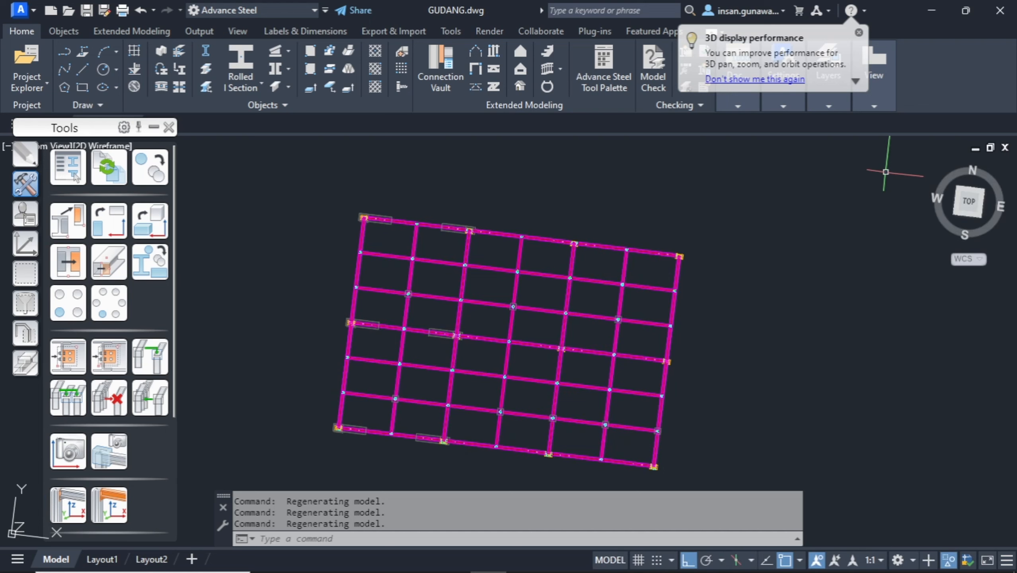
click(933, 161)
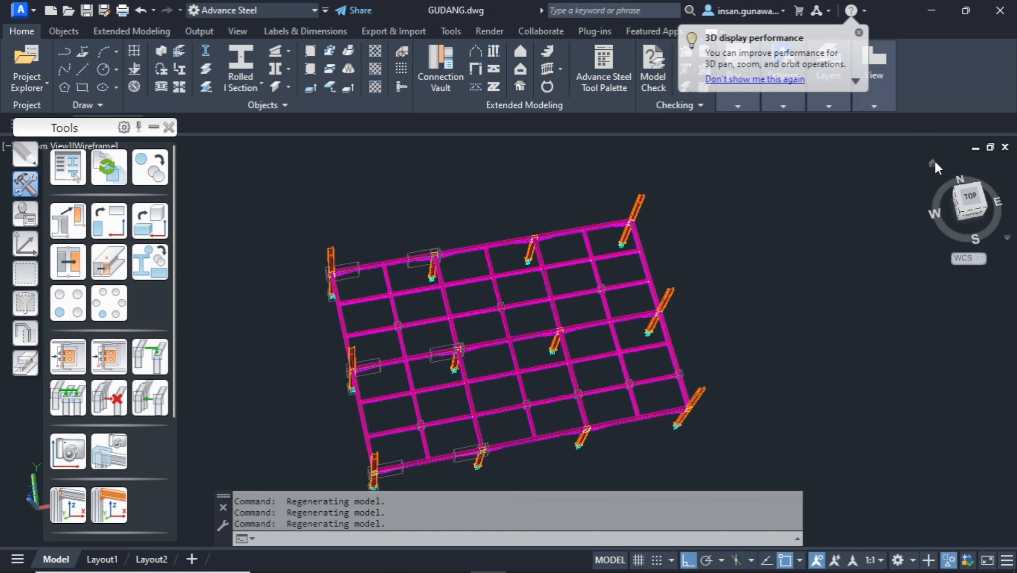
click(989, 198)
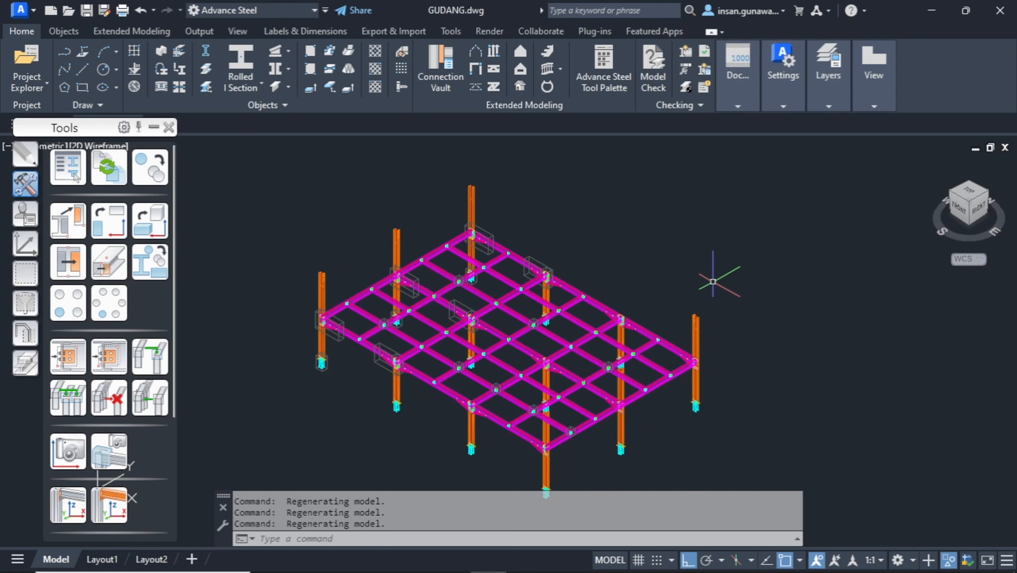
middle_click(729, 250)
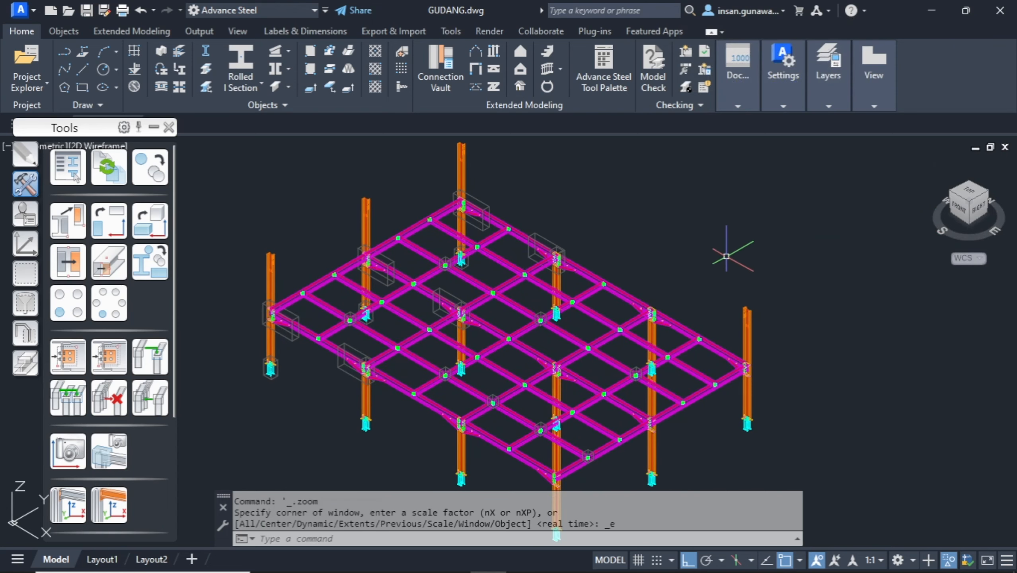
scroll(726, 256, down, 3)
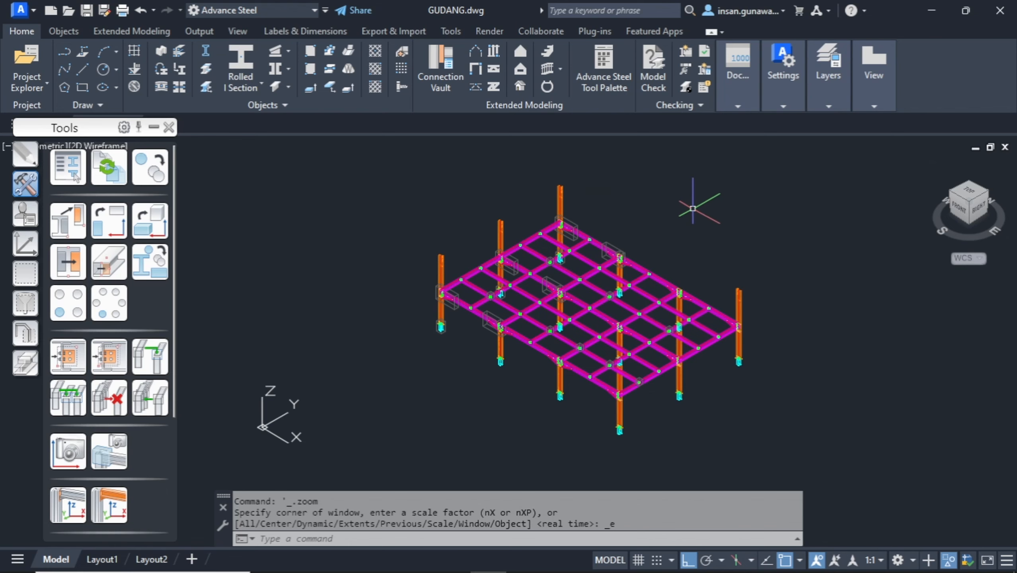
Close the Tools palette and end the object isolation to bring back the complete warehouse model.
click(167, 127)
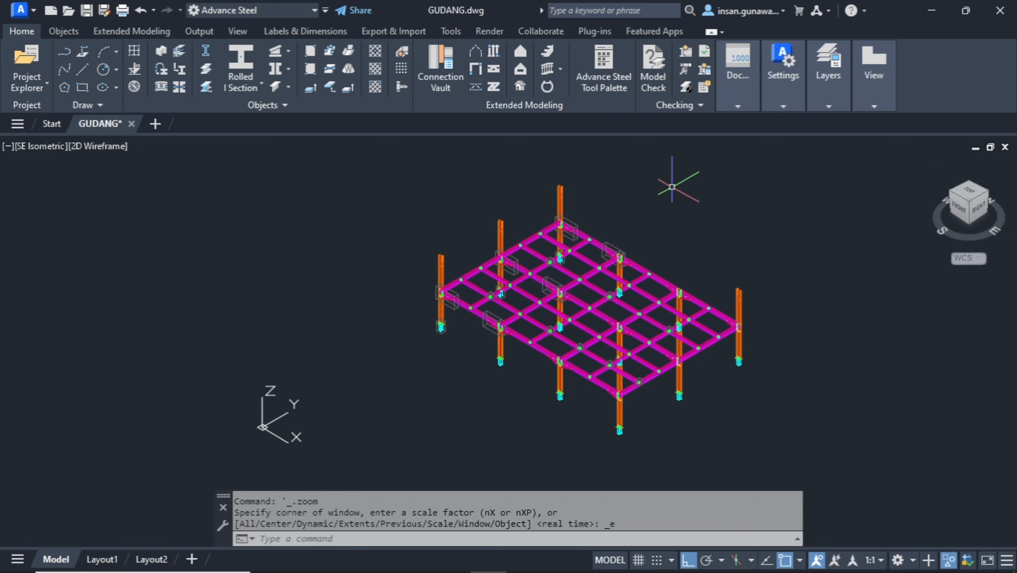
right_click(670, 184)
mouse_move(721, 253)
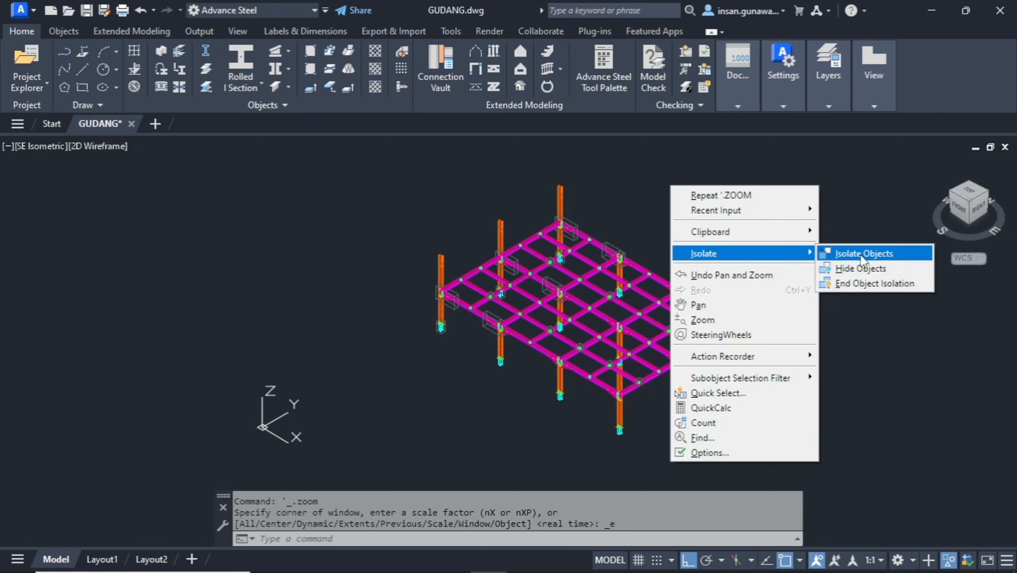
click(871, 284)
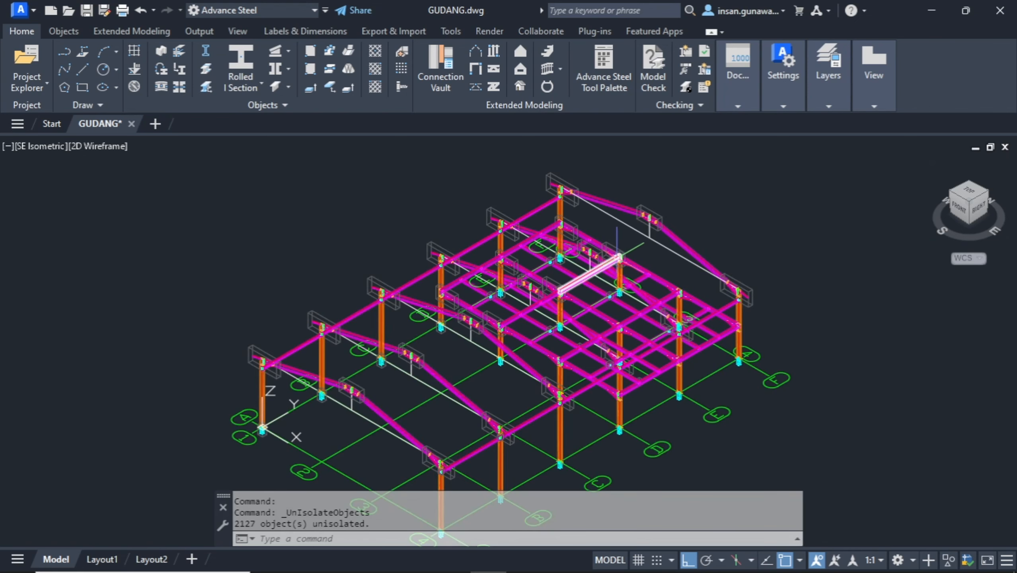
Look over the full warehouse structure with its floor framing and save the GUDANG drawing.
scroll(759, 201, up, 1)
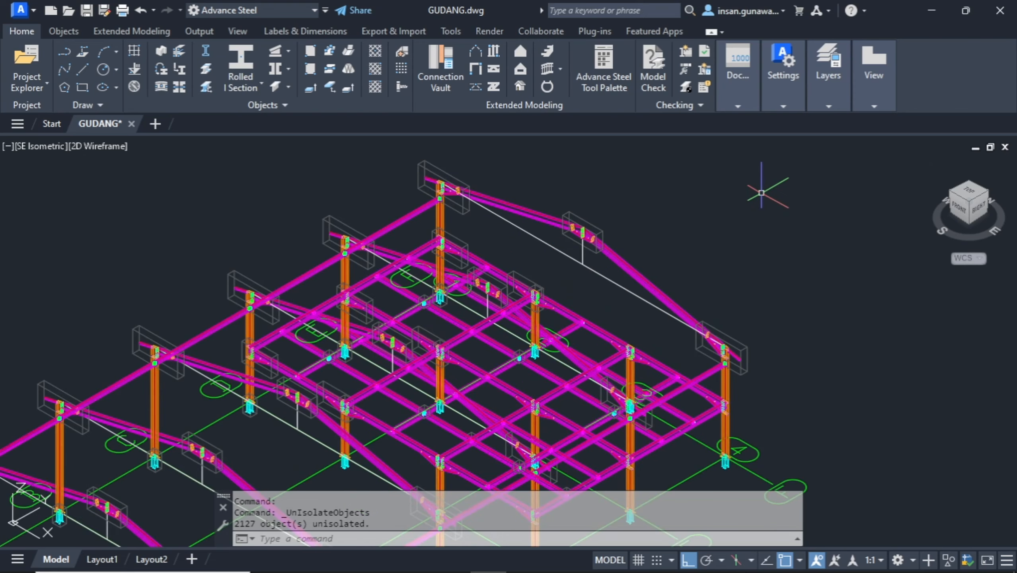
scroll(758, 194, down, 3)
scroll(754, 194, up, 2)
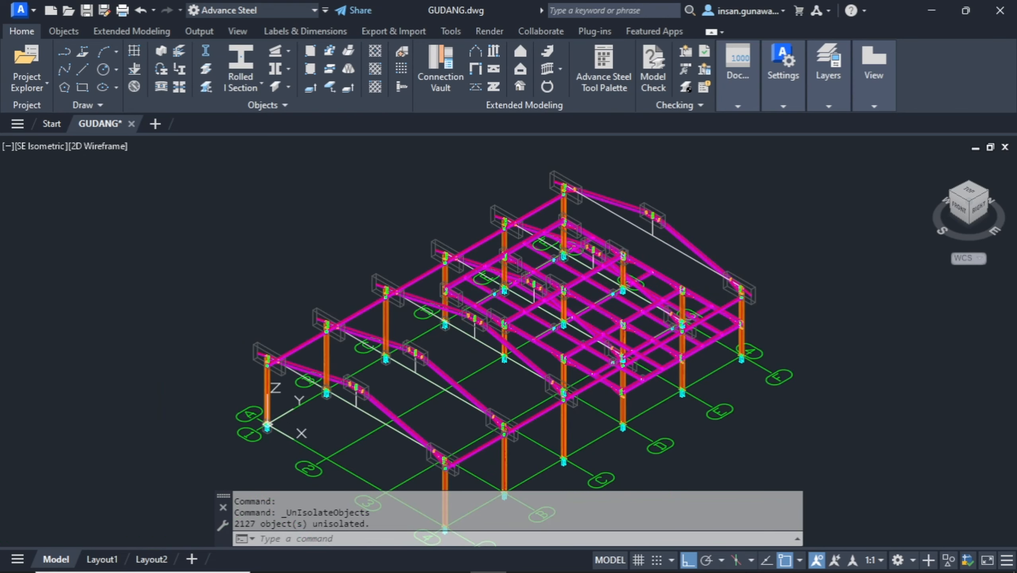
mouse_move(670, 184)
shift+middle_down()
mouse_move(622, 155)
mouse_move(663, 185)
shift+middle_up()
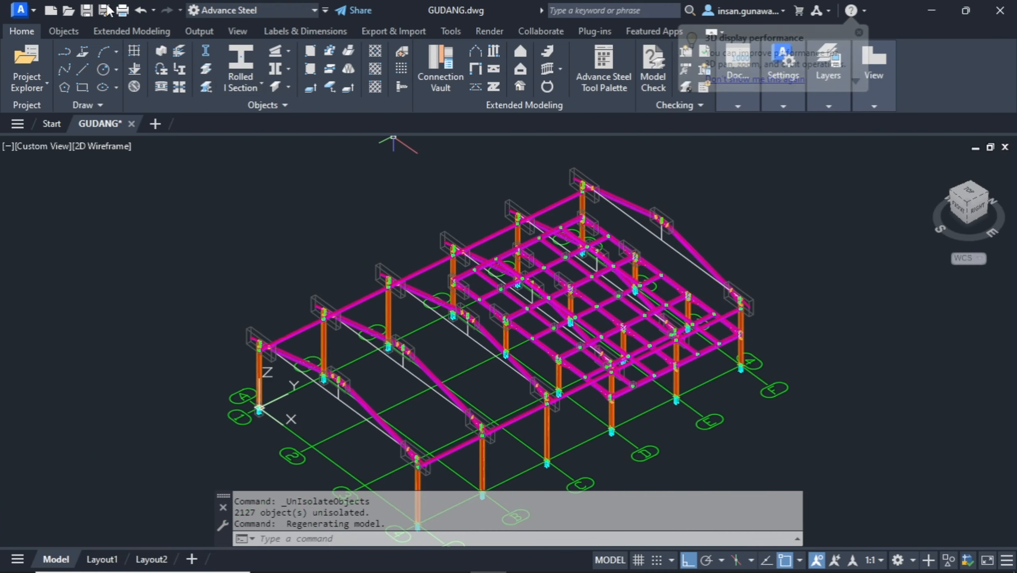
click(86, 10)
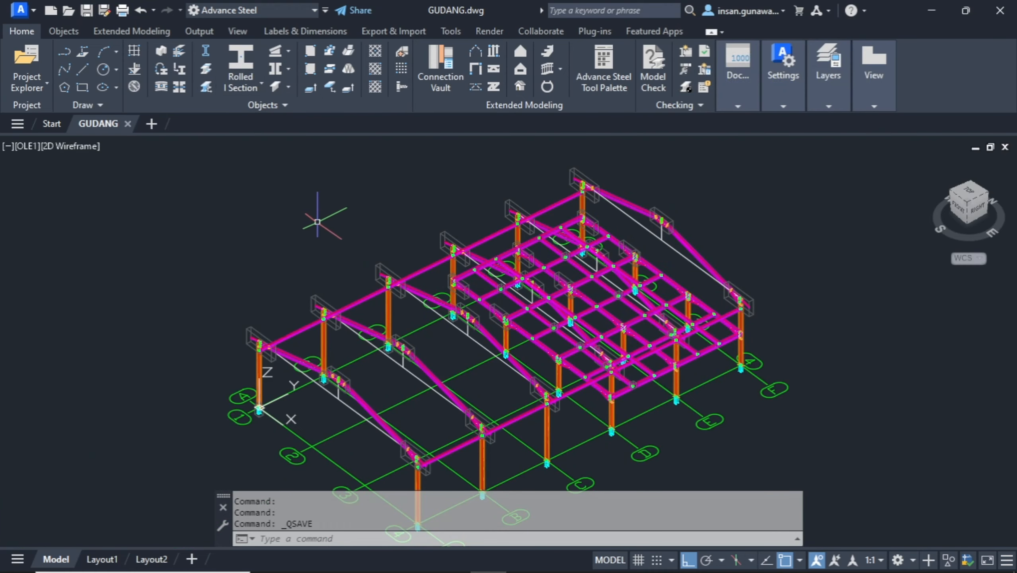